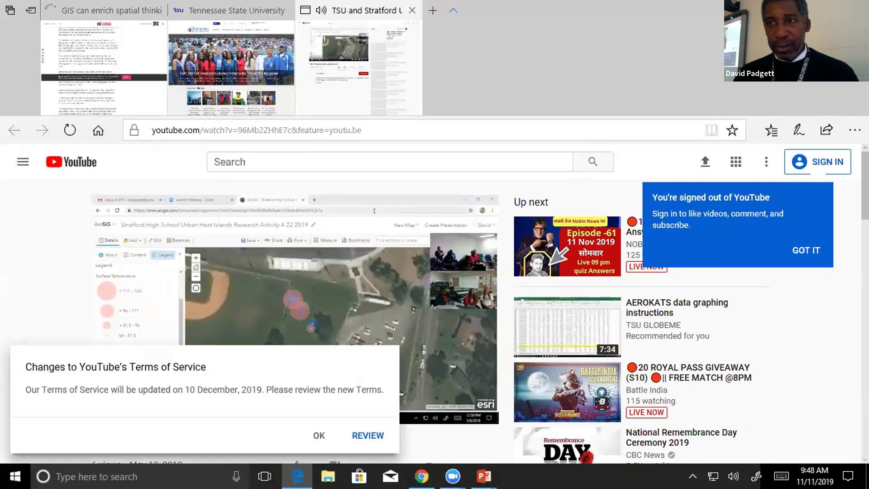
Shrink the Edge window, keep its tabs open, and dismiss the YouTube terms notice.
{"action": "left_click", "coordinate": [825, 10]}
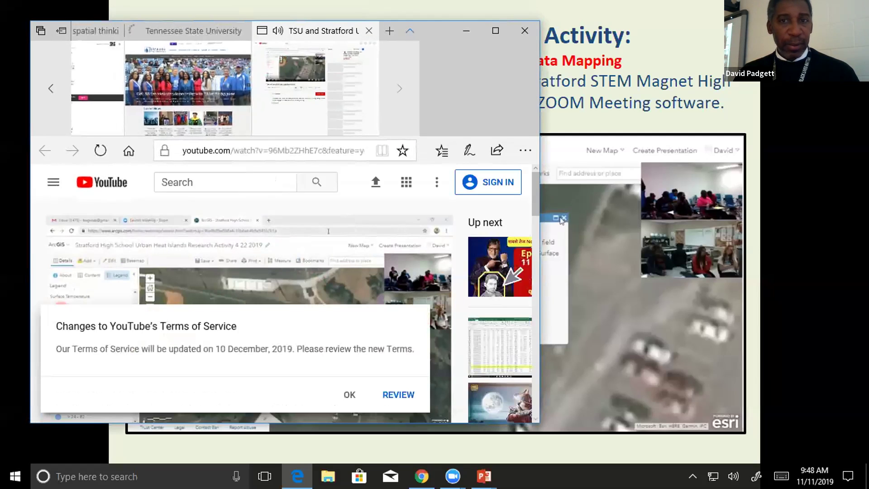
{"action": "left_click", "coordinate": [524, 32]}
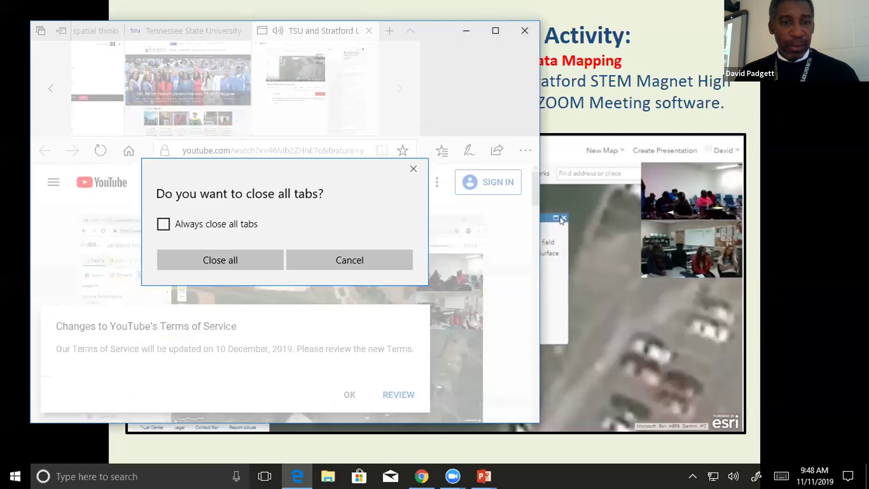
{"action": "left_click", "coordinate": [350, 260]}
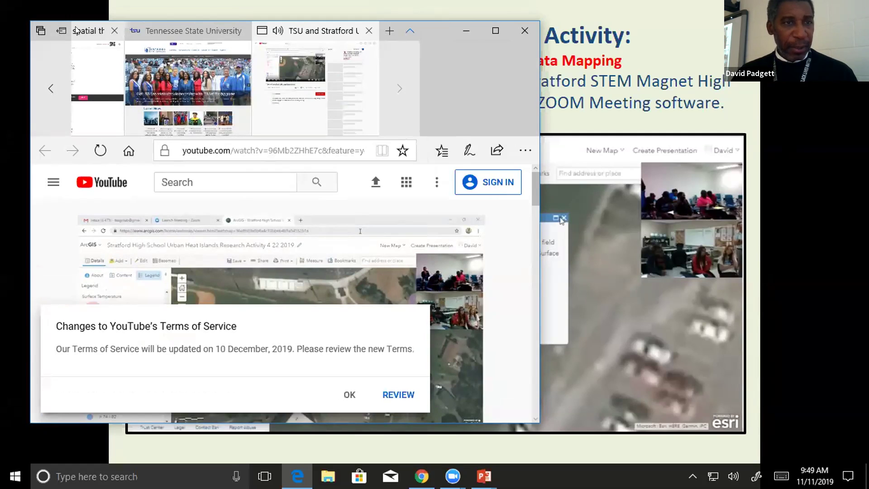
{"action": "left_click", "coordinate": [349, 398]}
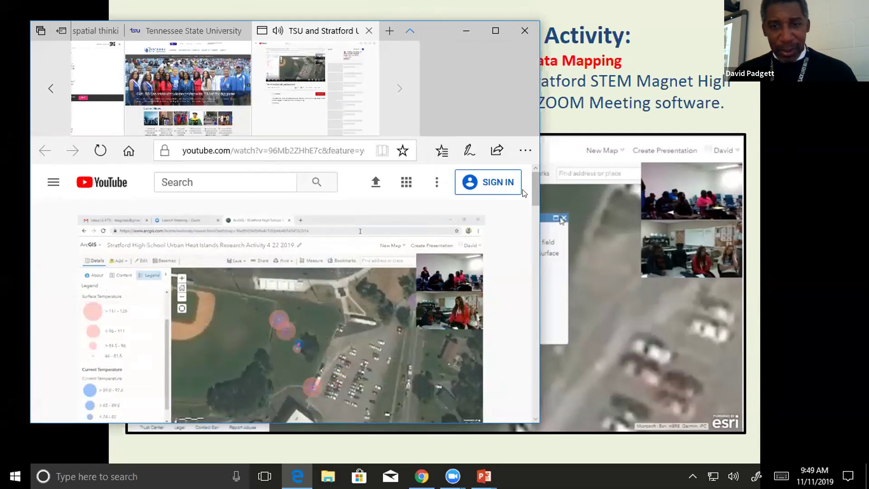
Close the YouTube video tab, leaving the Tennessee State University homepage showing.
{"action": "left_click_drag", "start_coordinate": [532, 188], "coordinate": [525, 151]}
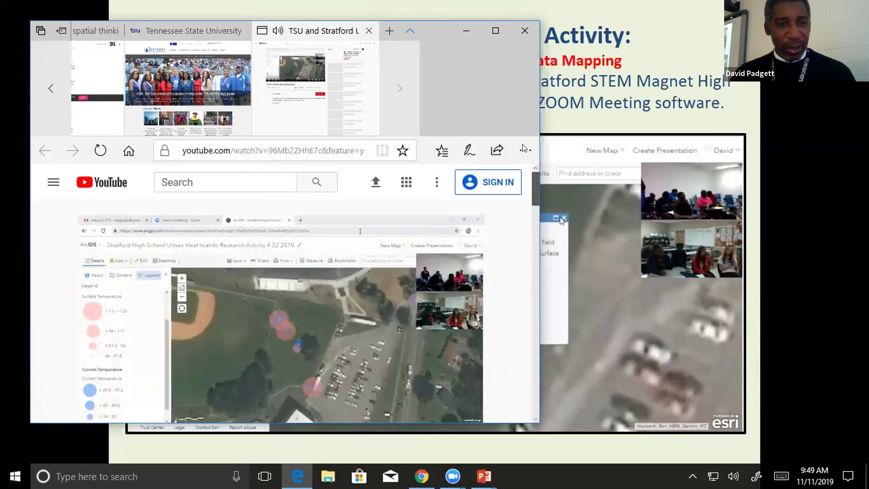
{"action": "left_click", "coordinate": [85, 181]}
{"action": "left_click", "coordinate": [43, 155]}
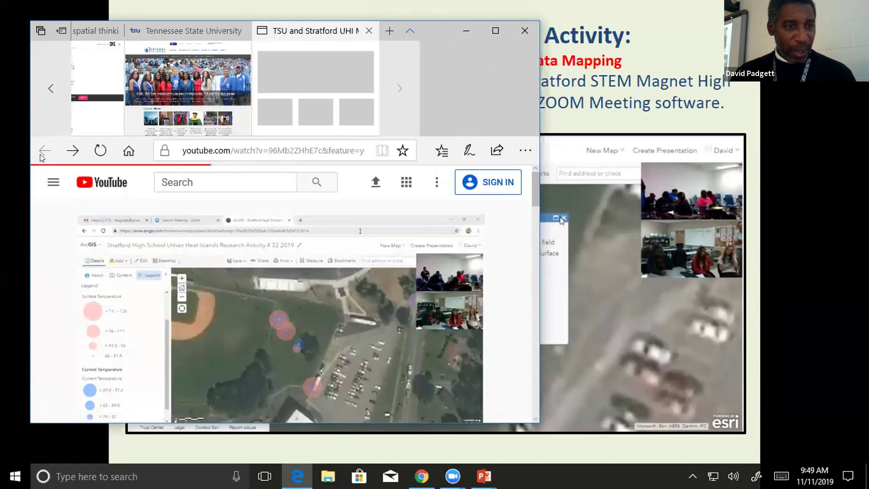
{"action": "left_click", "coordinate": [370, 31]}
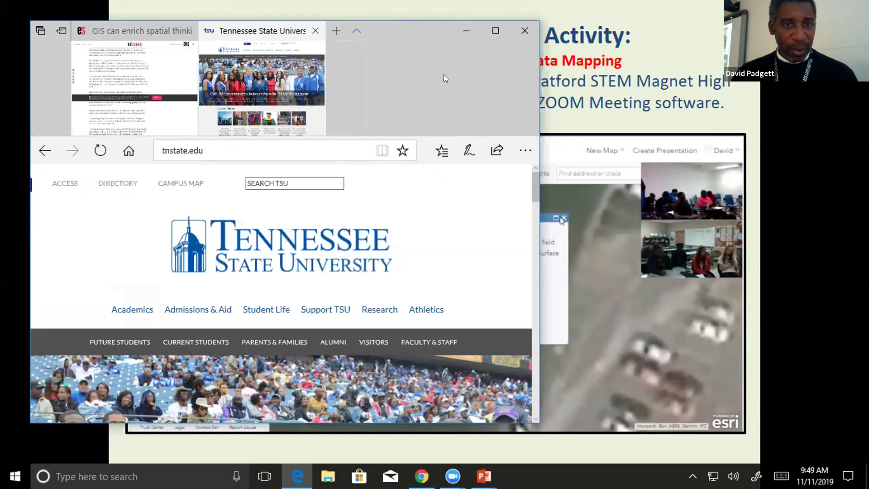
Close Edge with all its tabs and advance the slideshow to the GLOBE Mission Earth Contact Information slide.
{"action": "left_click", "coordinate": [522, 32]}
{"action": "left_click", "coordinate": [224, 258]}
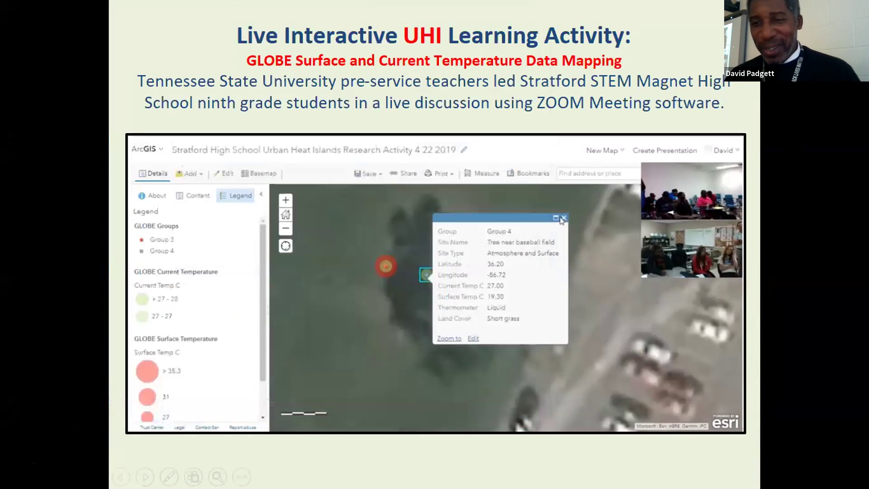
{"action": "left_click", "coordinate": [786, 159]}
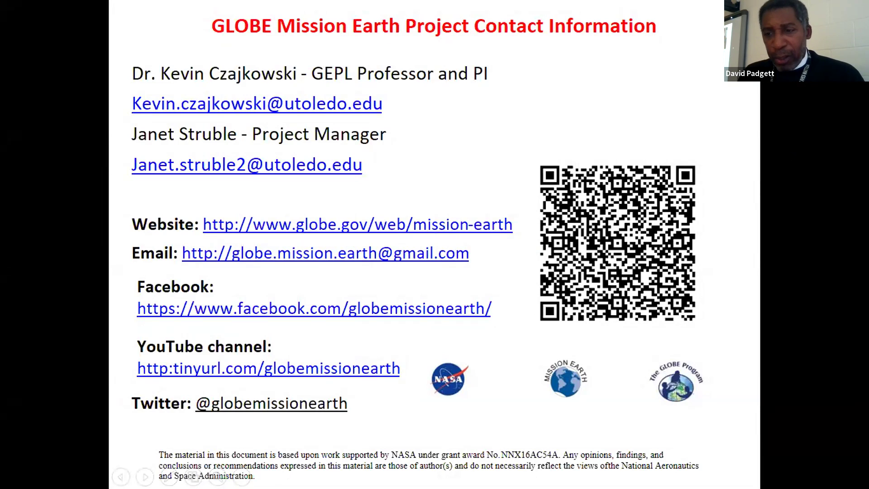
{"action": "right_click", "coordinate": [790, 159]}
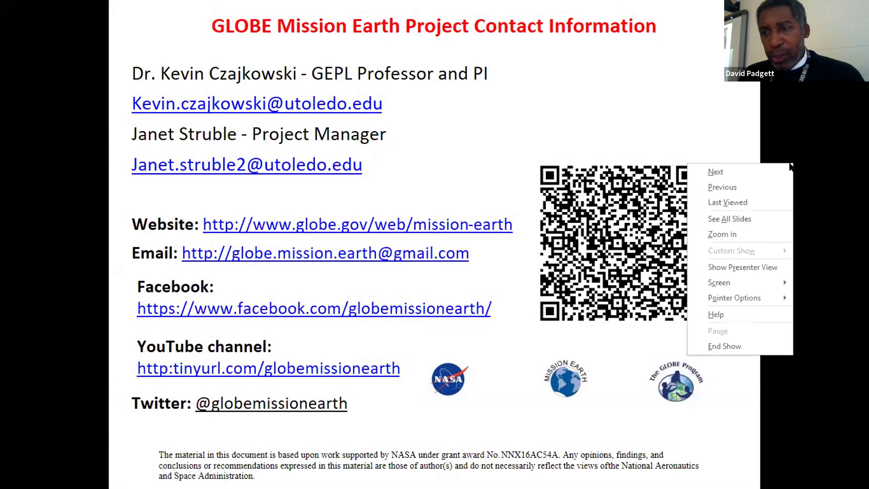
End the slide show and minimize PowerPoint to reveal the GIS Assignment 3 Edit Folder page.
{"action": "left_click", "coordinate": [736, 344]}
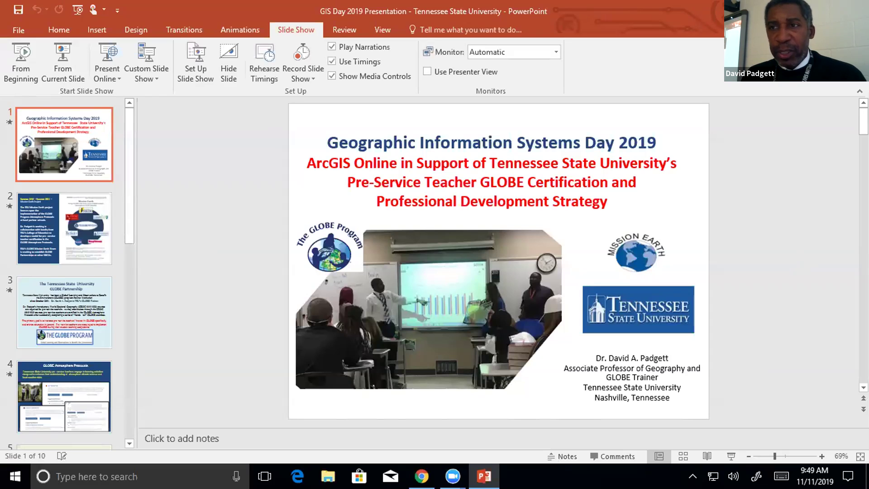
{"action": "left_click", "coordinate": [791, 10]}
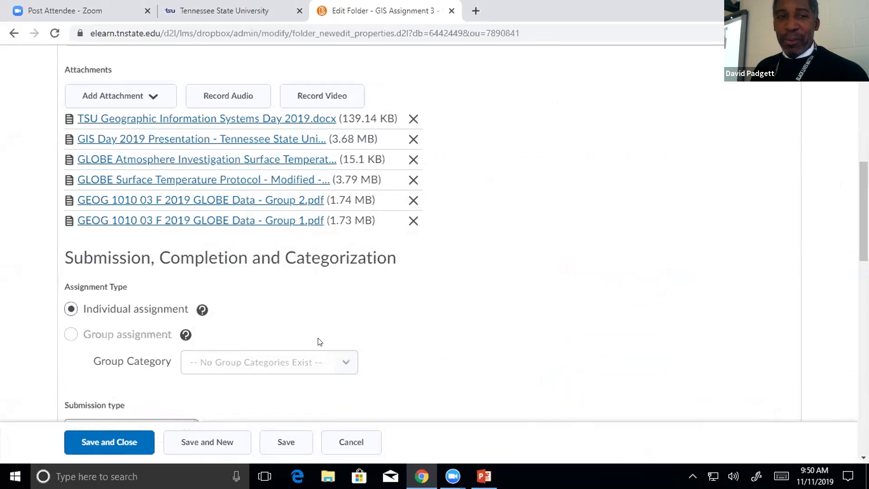
Download the 'GLOBE Surface Temperature Protocol - Modified - Mapping Assignment.docx' attachment and open it.
{"action": "scroll", "coordinate": [319, 342], "scroll_direction": "up", "scroll_amount": 10}
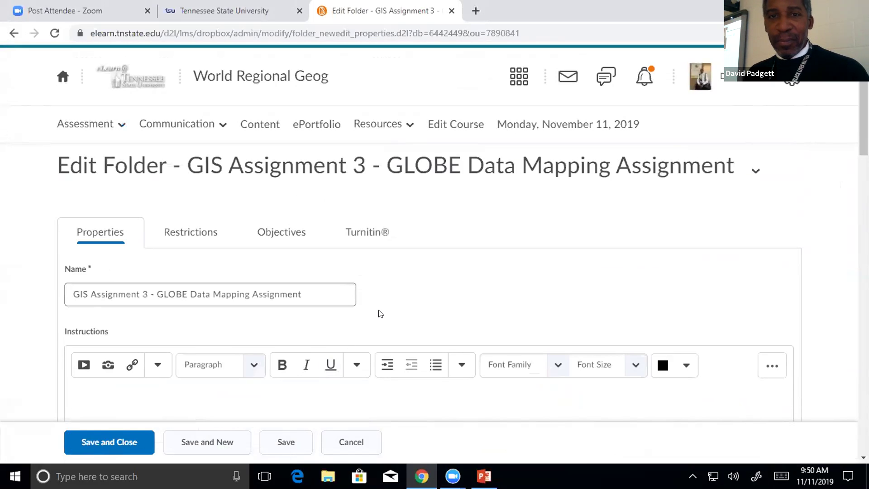
{"action": "scroll", "coordinate": [417, 308], "scroll_direction": "down", "scroll_amount": 7}
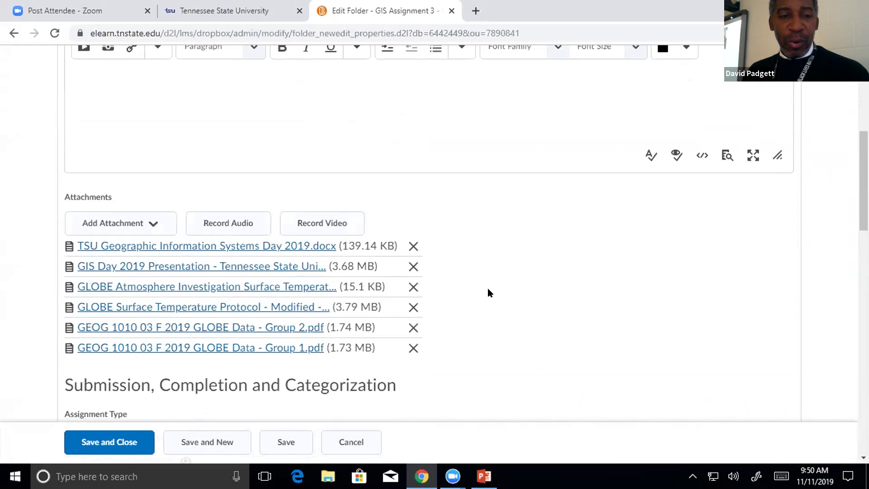
{"action": "scroll", "coordinate": [489, 292], "scroll_direction": "down", "scroll_amount": 1}
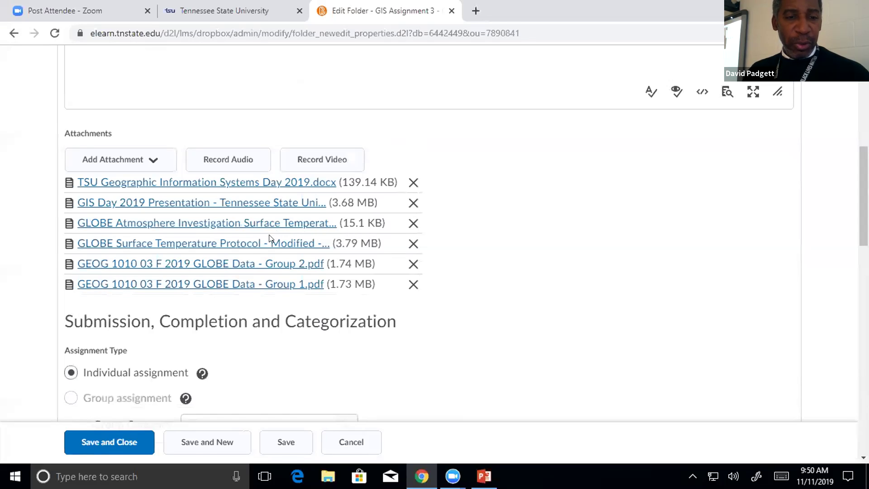
{"action": "left_click", "coordinate": [191, 243]}
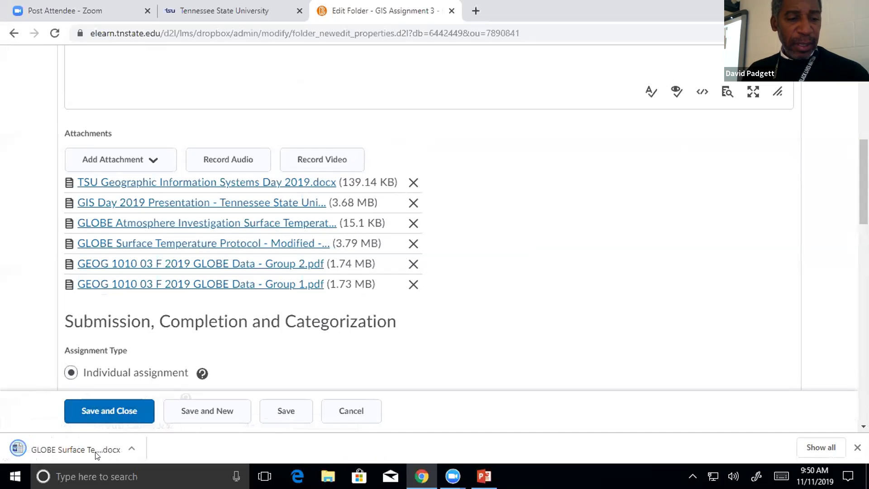
{"action": "left_click", "coordinate": [87, 451]}
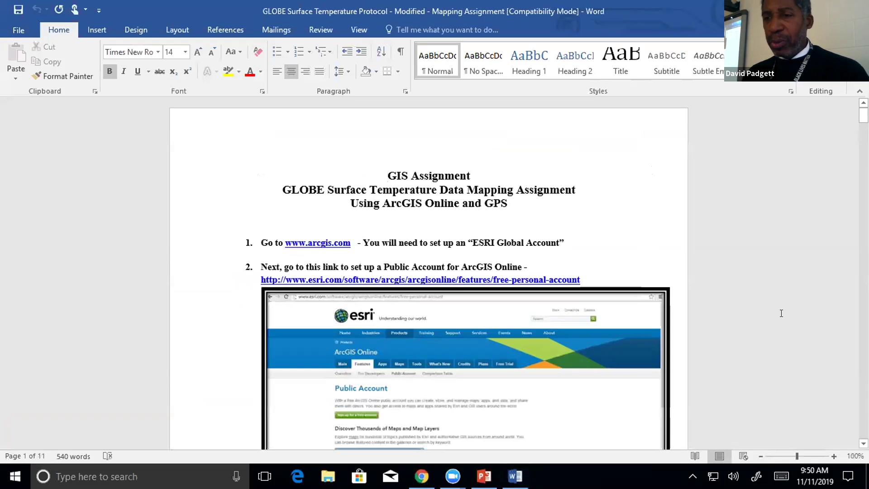
Zoom the GLOBE Surface Temperature protocol document in Word to 150%.
{"action": "scroll", "coordinate": [837, 362], "scroll_direction": "up", "scroll_amount": 4, "text": "ctrl"}
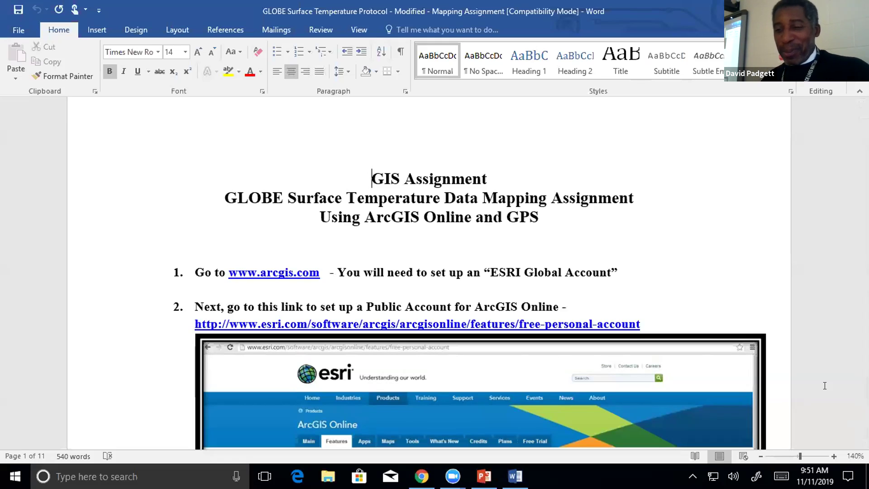
{"action": "left_click", "coordinate": [833, 456]}
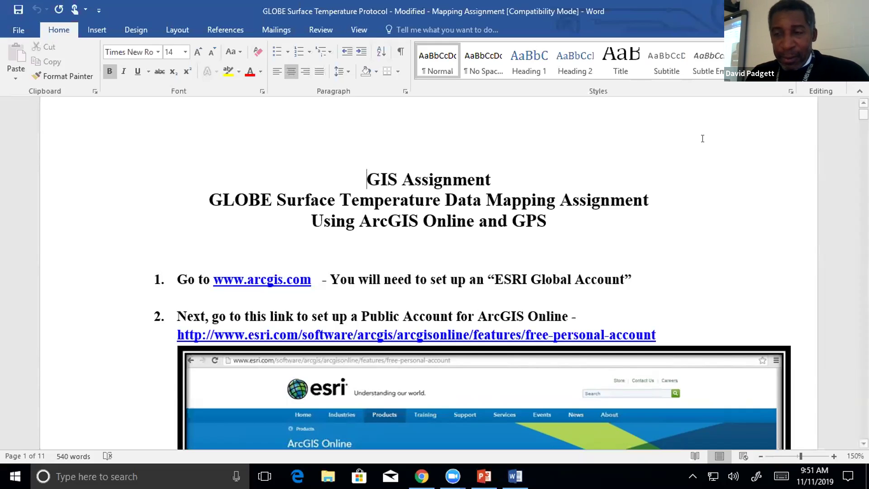
Read through the protocol down to step 6's example Surface Temperature Data Sheet, then return to Chrome.
{"action": "scroll", "coordinate": [708, 141], "scroll_direction": "down", "scroll_amount": 2}
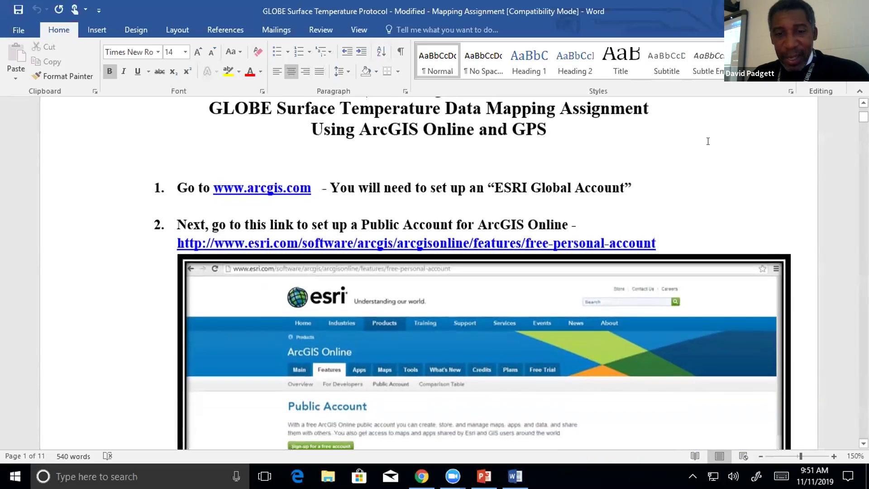
{"action": "scroll", "coordinate": [708, 141], "scroll_direction": "up", "scroll_amount": 1}
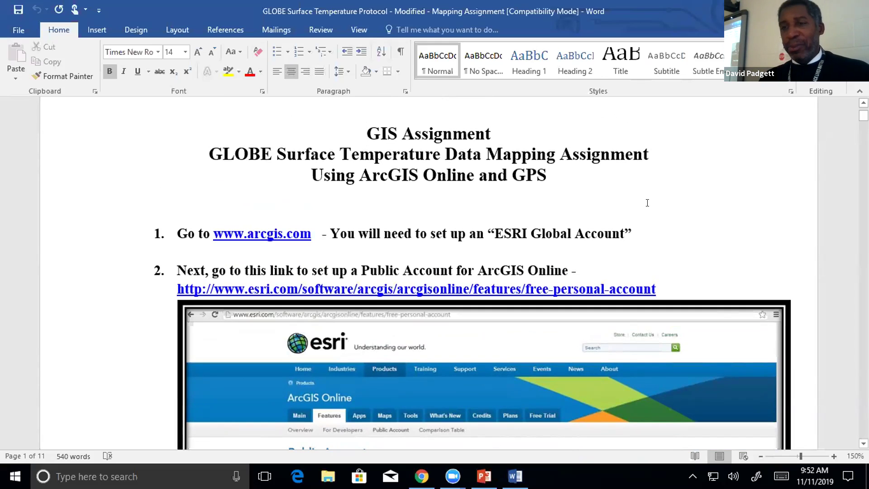
{"action": "scroll", "coordinate": [679, 198], "scroll_direction": "down", "scroll_amount": 3}
{"action": "scroll", "coordinate": [660, 197], "scroll_direction": "up", "scroll_amount": 3}
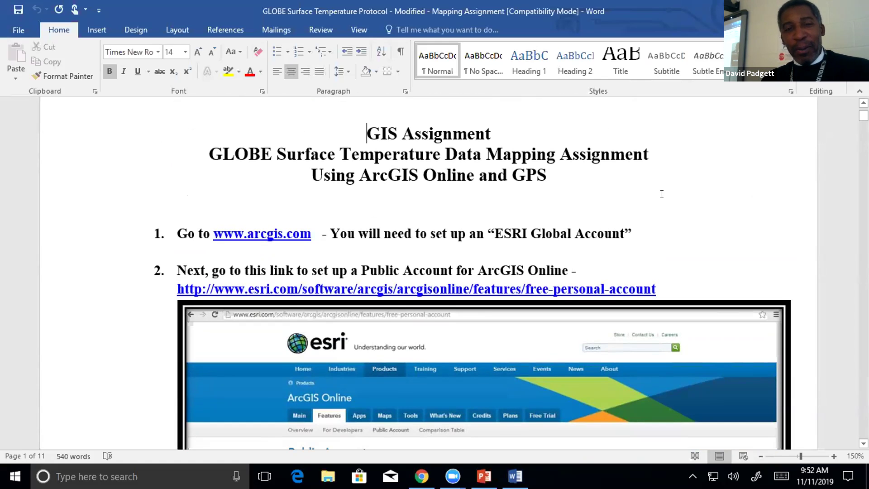
{"action": "scroll", "coordinate": [662, 194], "scroll_direction": "down", "scroll_amount": 1}
{"action": "scroll", "coordinate": [662, 194], "scroll_direction": "up", "scroll_amount": 1}
{"action": "scroll", "coordinate": [664, 194], "scroll_direction": "down", "scroll_amount": 3}
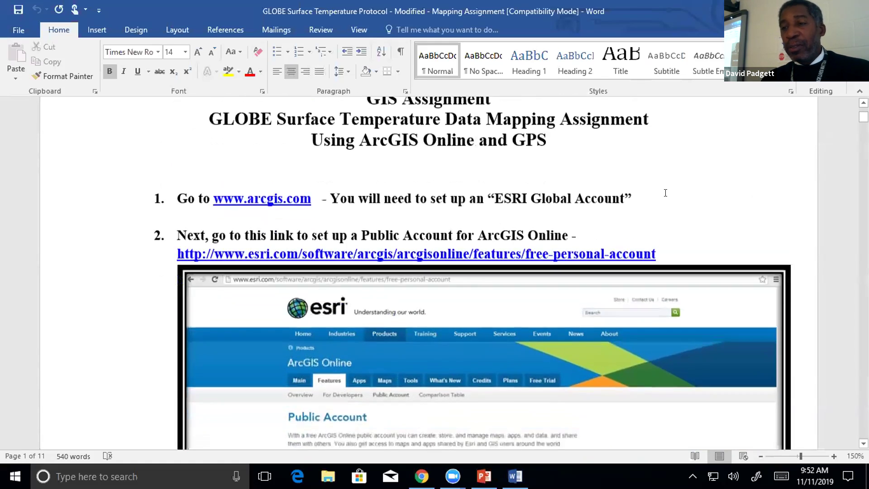
{"action": "scroll", "coordinate": [664, 194], "scroll_direction": "down", "scroll_amount": 8}
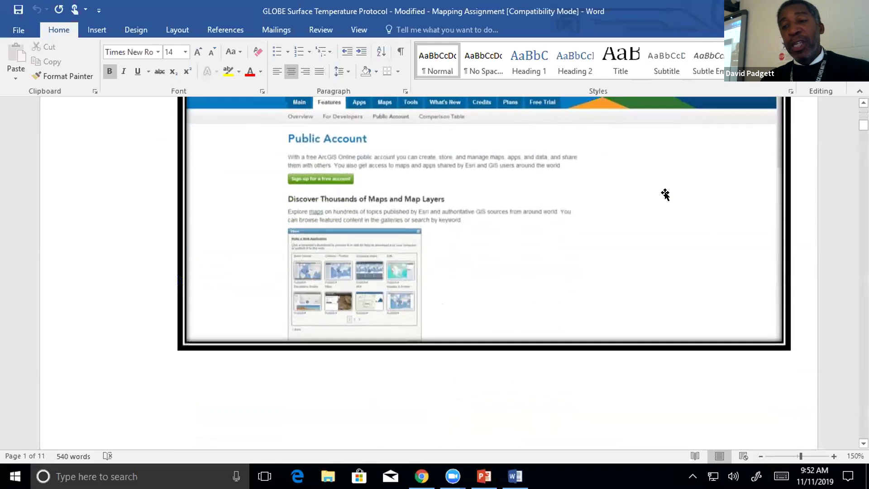
{"action": "scroll", "coordinate": [666, 193], "scroll_direction": "down", "scroll_amount": 20}
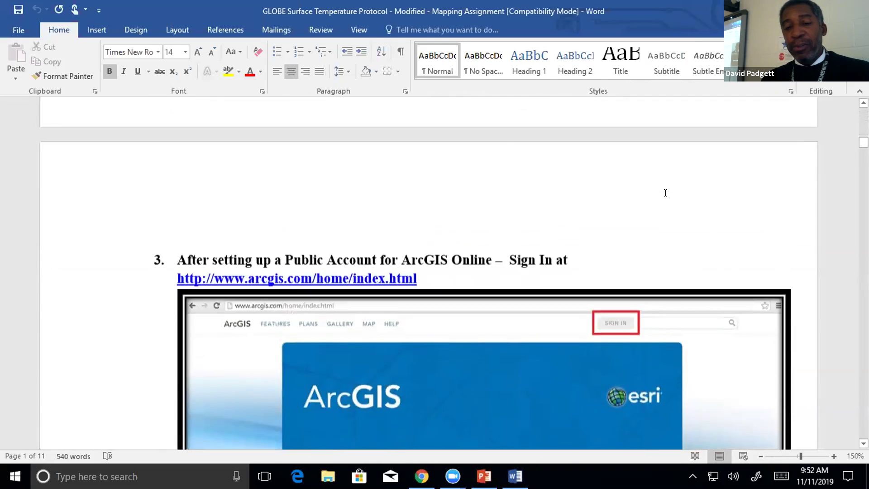
{"action": "scroll", "coordinate": [666, 195], "scroll_direction": "down", "scroll_amount": 12}
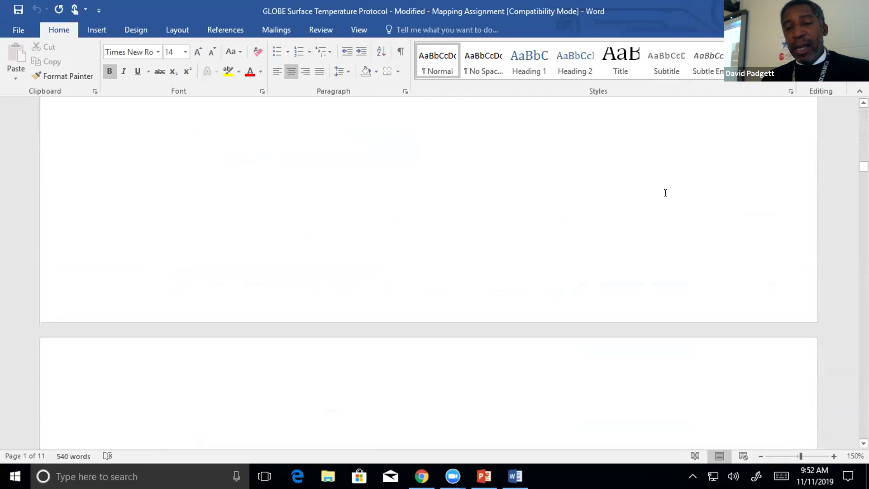
{"action": "scroll", "coordinate": [664, 192], "scroll_direction": "down", "scroll_amount": 9}
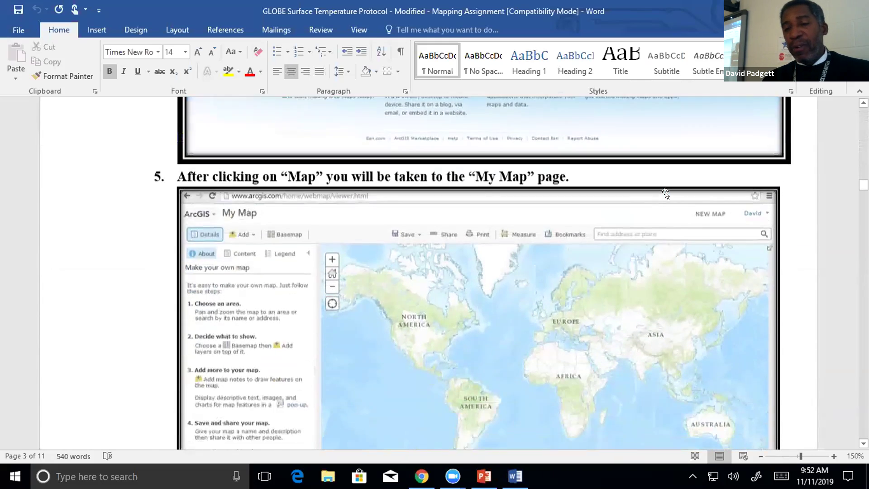
{"action": "scroll", "coordinate": [665, 195], "scroll_direction": "down", "scroll_amount": 10}
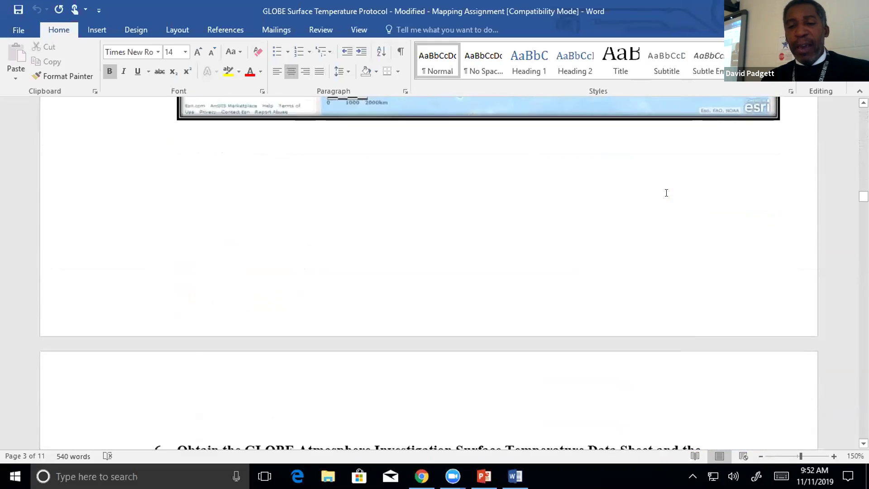
{"action": "scroll", "coordinate": [667, 193], "scroll_direction": "down", "scroll_amount": 3}
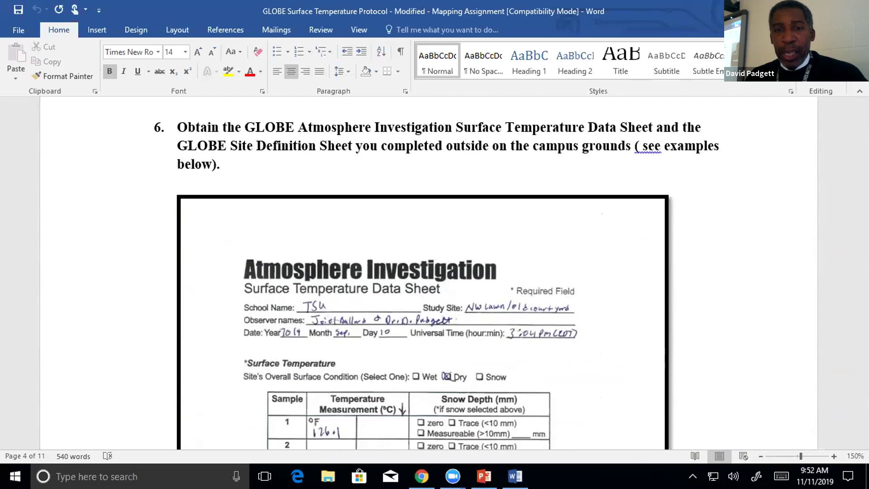
{"action": "key", "text": "alt+Tab"}
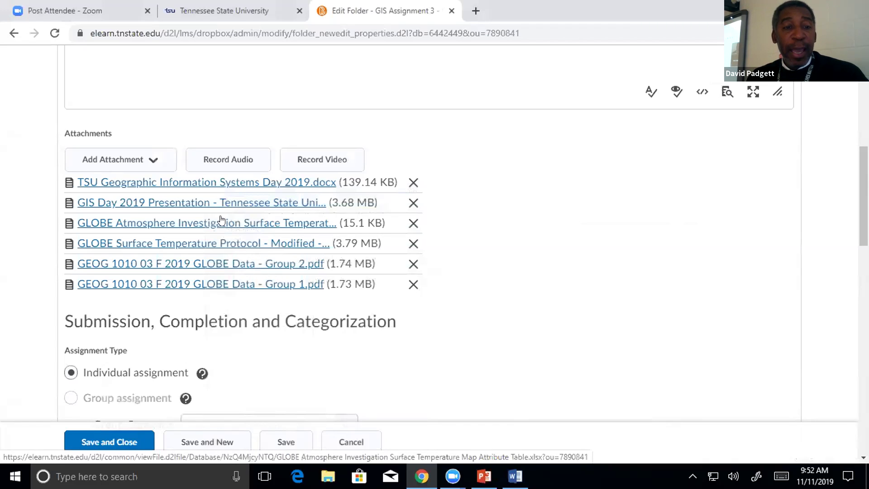
Download the GLOBE Atmosphere .xlsx attribute table, open it in Excel, and enable editing.
{"action": "left_click", "coordinate": [251, 223]}
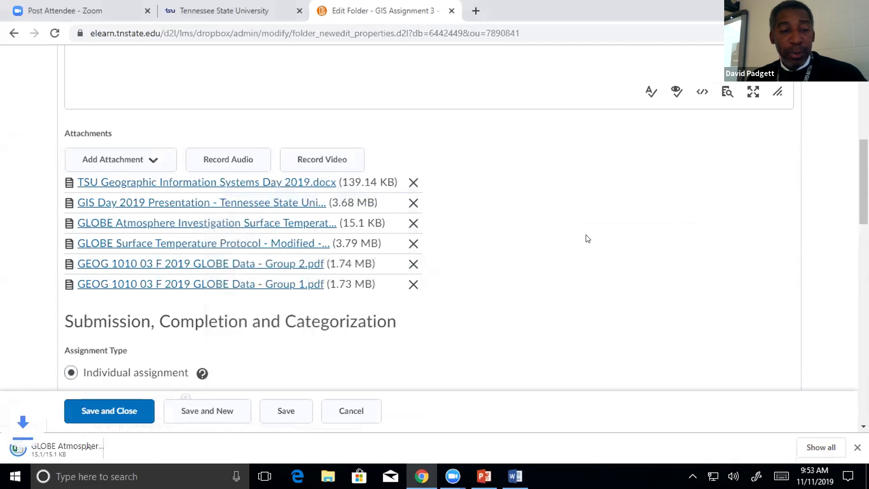
{"action": "left_click", "coordinate": [135, 448]}
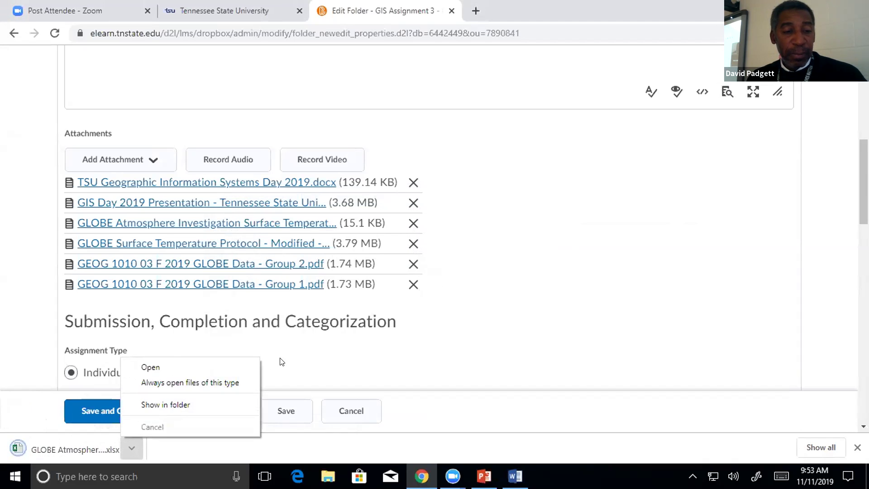
{"action": "left_click", "coordinate": [175, 364]}
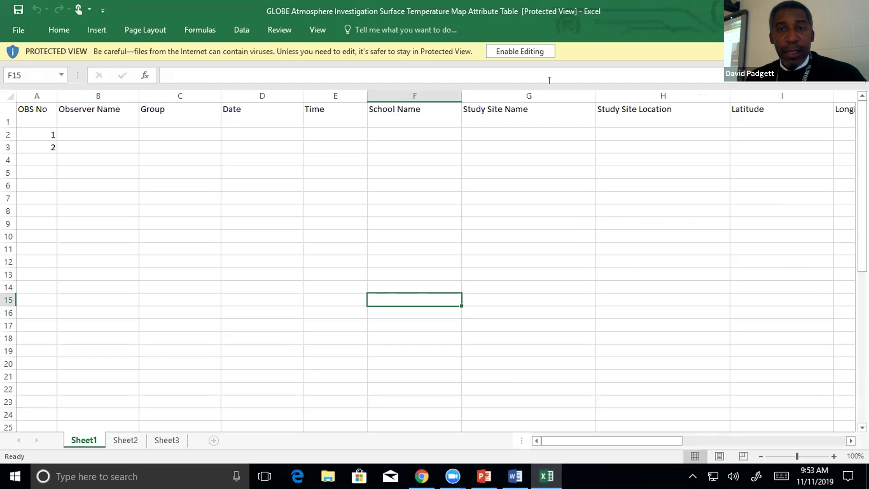
{"action": "left_click", "coordinate": [521, 51]}
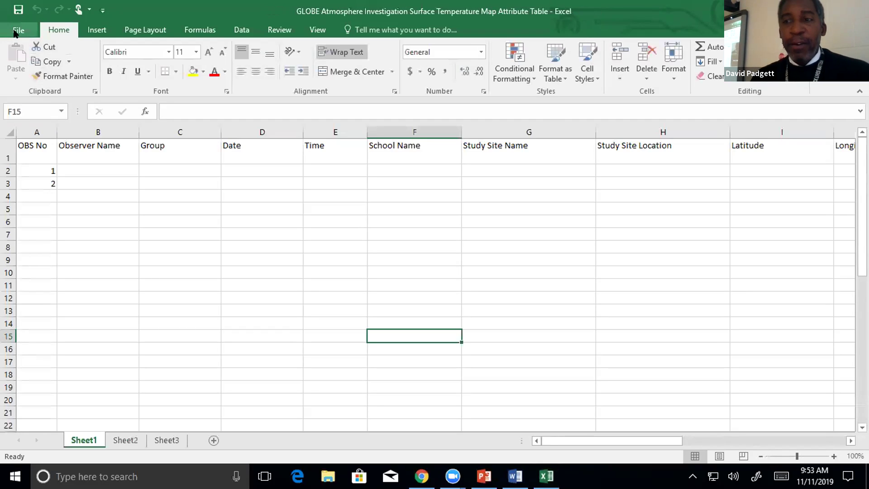
Start Save As for the workbook and browse to Documents > GEOG 1010 F 2019.
{"action": "left_click", "coordinate": [18, 30]}
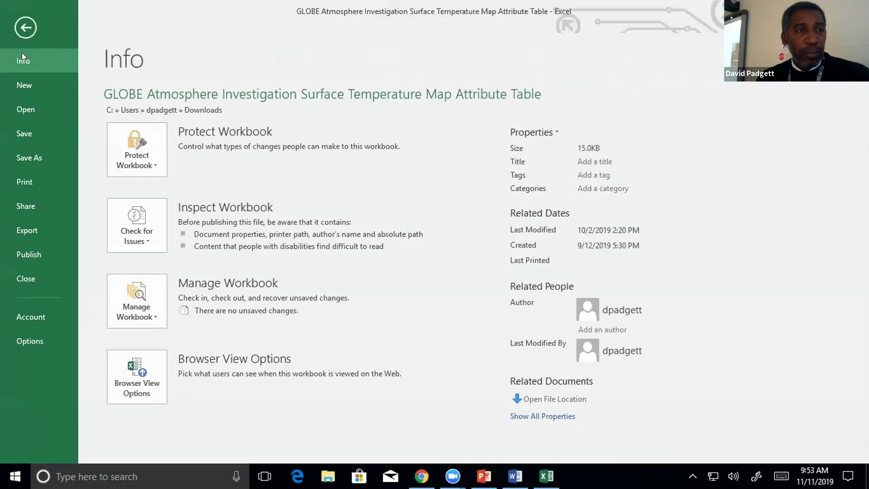
{"action": "left_click", "coordinate": [32, 134]}
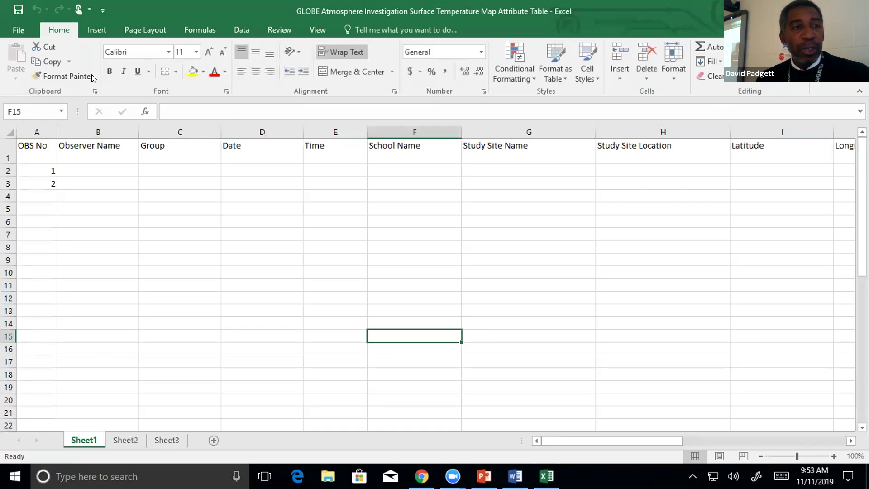
{"action": "left_click", "coordinate": [14, 26]}
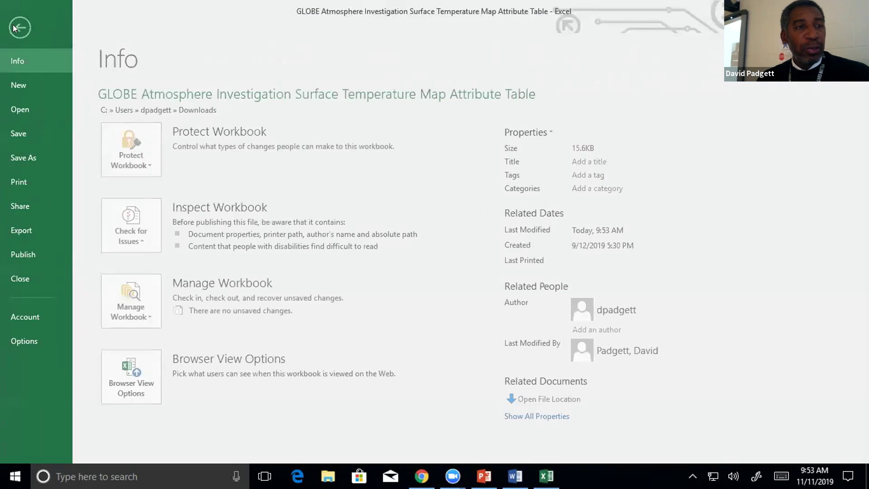
{"action": "left_click", "coordinate": [25, 149]}
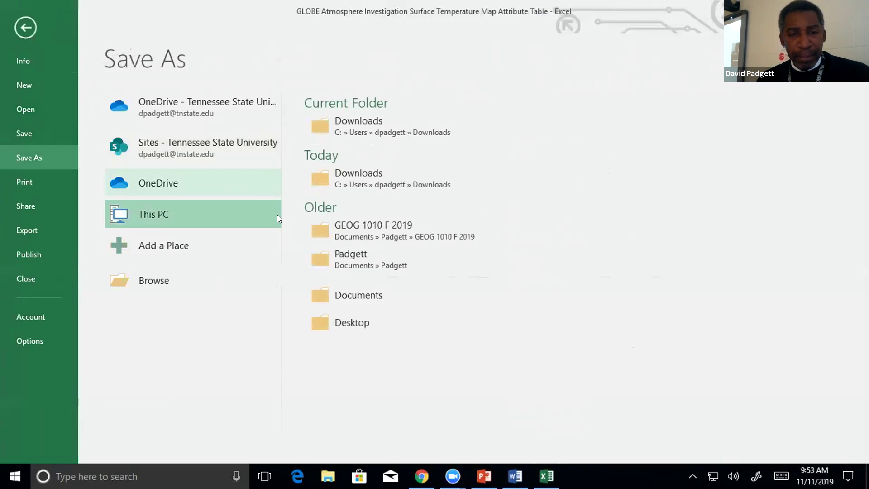
{"action": "left_click", "coordinate": [328, 256]}
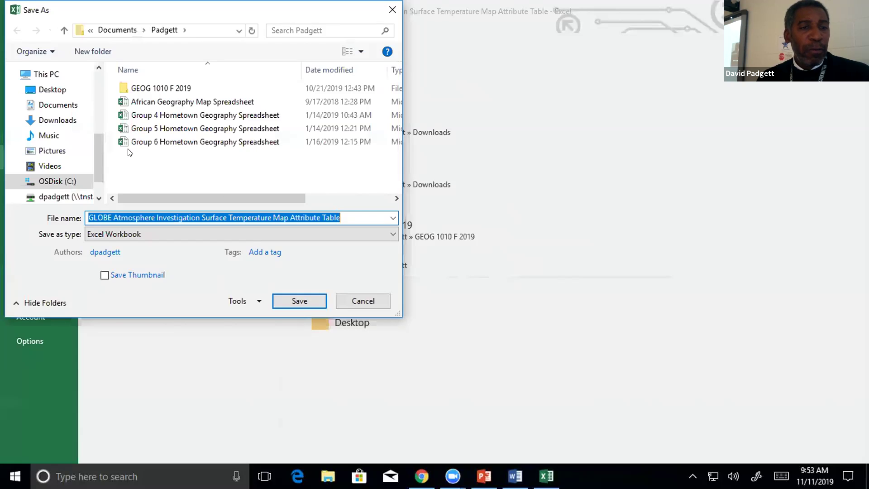
{"action": "double_click", "coordinate": [181, 88]}
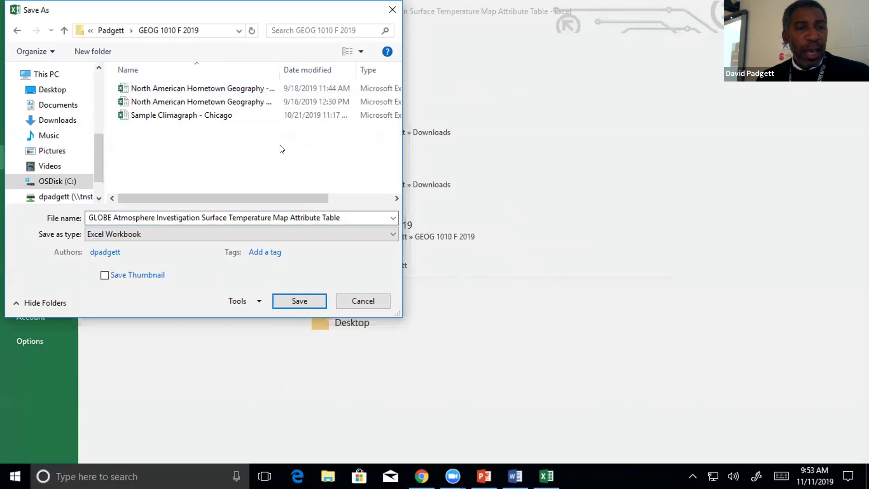
Create a new 'GIS Day' folder there, save the spreadsheet into it, and close Excel.
{"action": "right_click", "coordinate": [166, 152]}
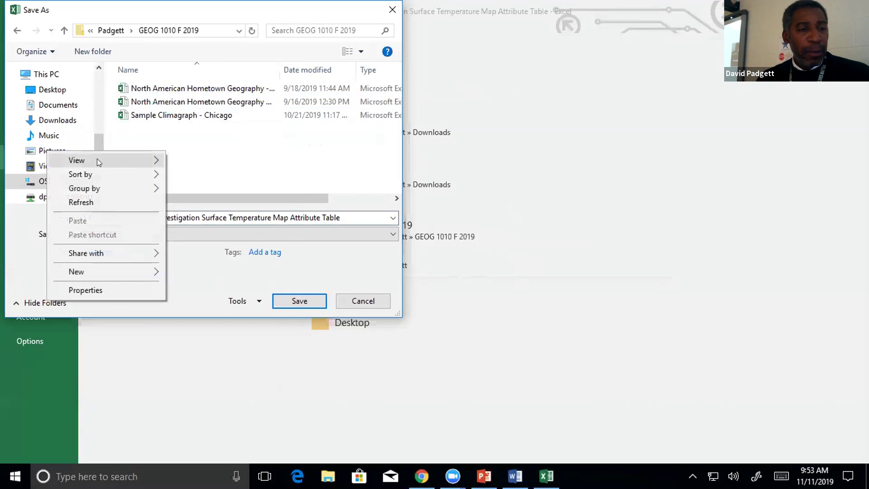
{"action": "left_click", "coordinate": [227, 150]}
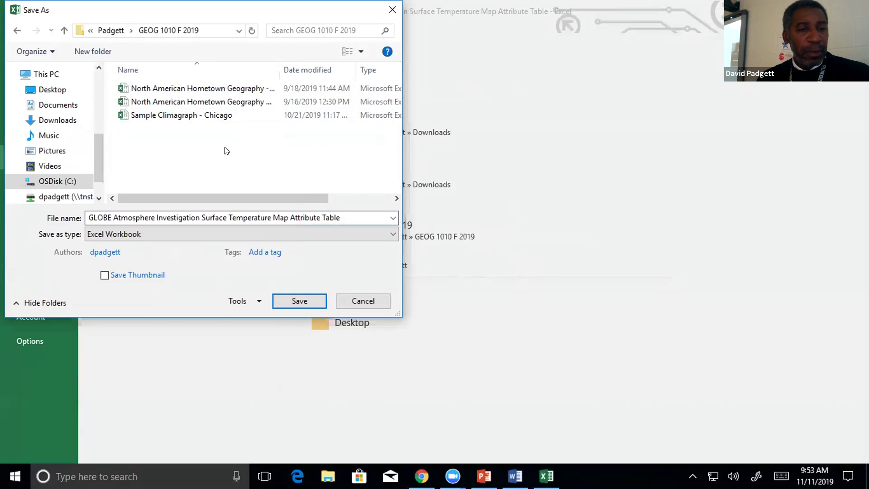
{"action": "right_click", "coordinate": [178, 152]}
{"action": "mouse_move", "coordinate": [125, 272]}
{"action": "left_click", "coordinate": [190, 273]}
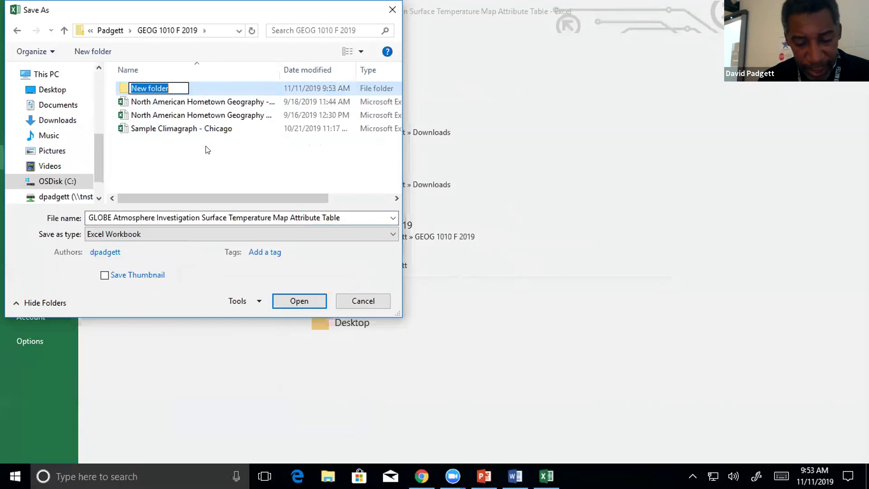
{"action": "type", "text": "G"}
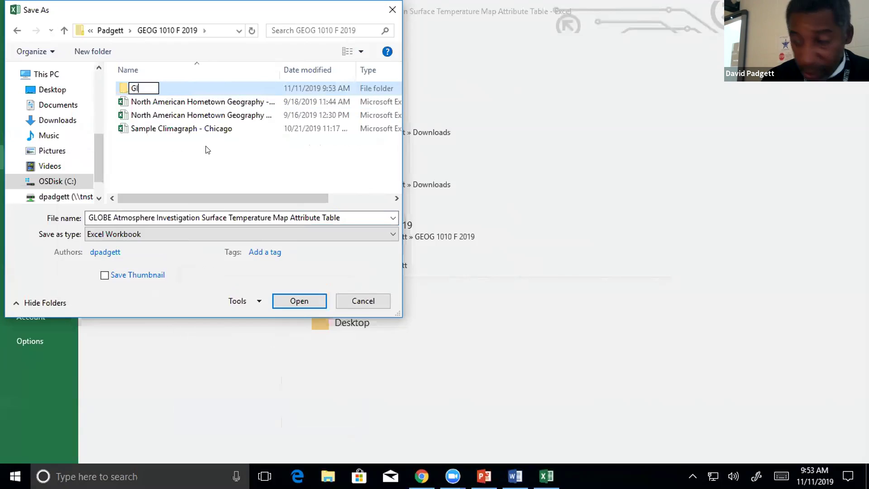
{"action": "type", "text": "IS Day"}
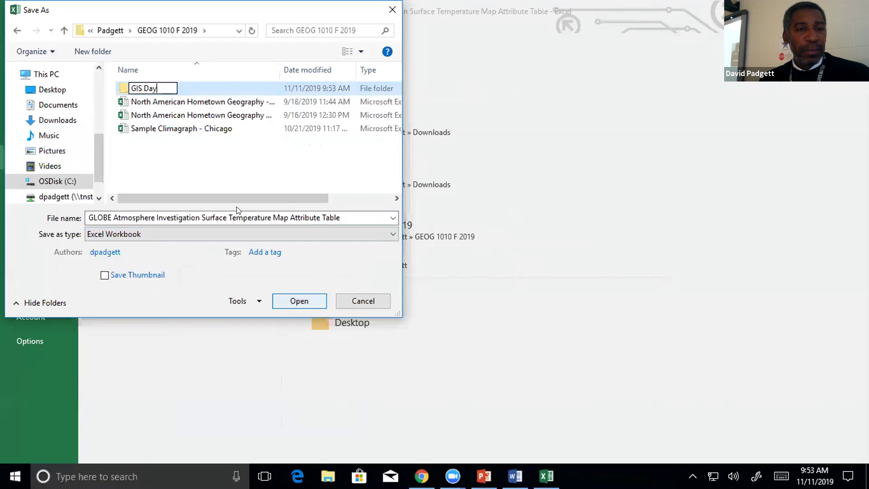
{"action": "left_click", "coordinate": [225, 164]}
{"action": "double_click", "coordinate": [126, 85]}
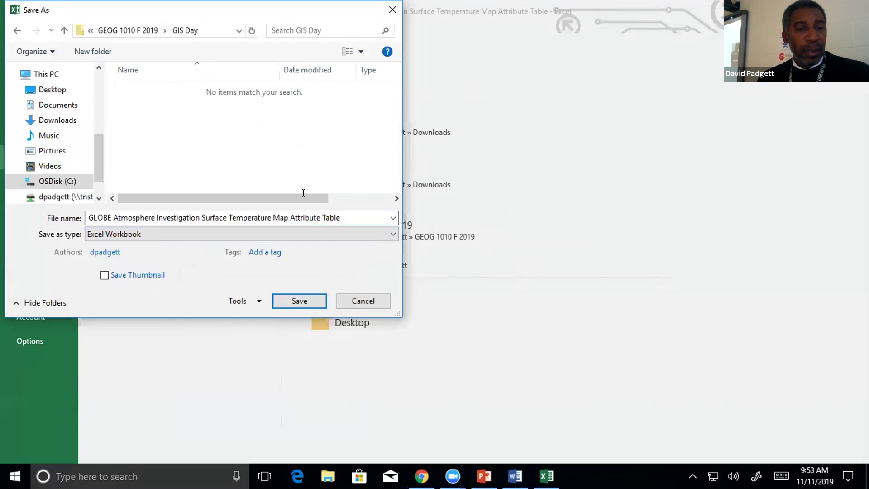
{"action": "left_click", "coordinate": [300, 300]}
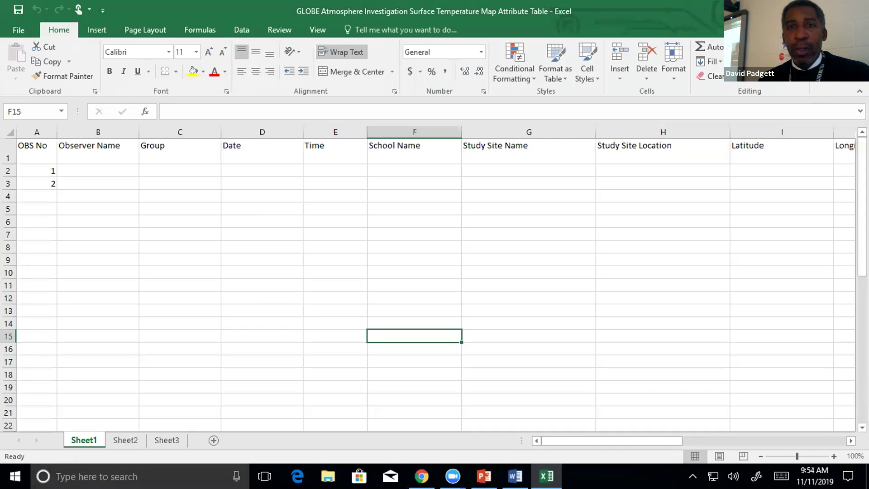
{"action": "key", "text": "alt+F4"}
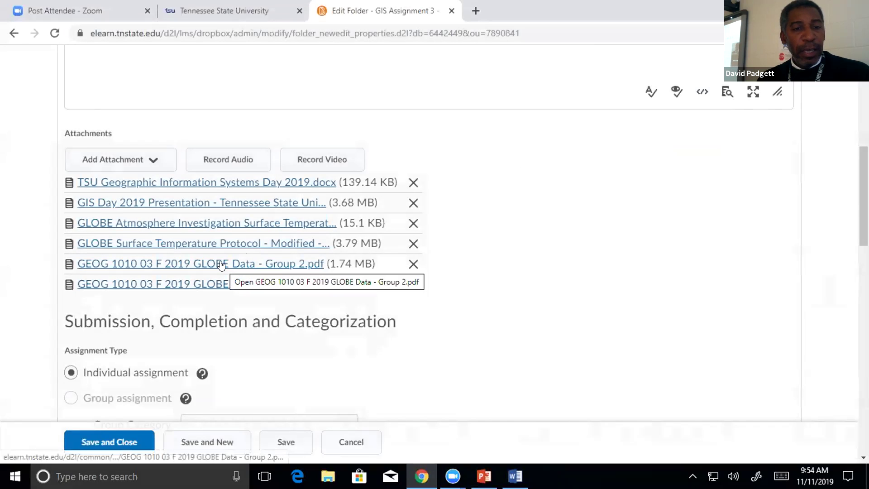
Download the Group 2 GLOBE data PDF, save a copy into GEOG 1010 F 2019 > GIS Day, and close Chrome.
{"action": "left_click", "coordinate": [221, 264]}
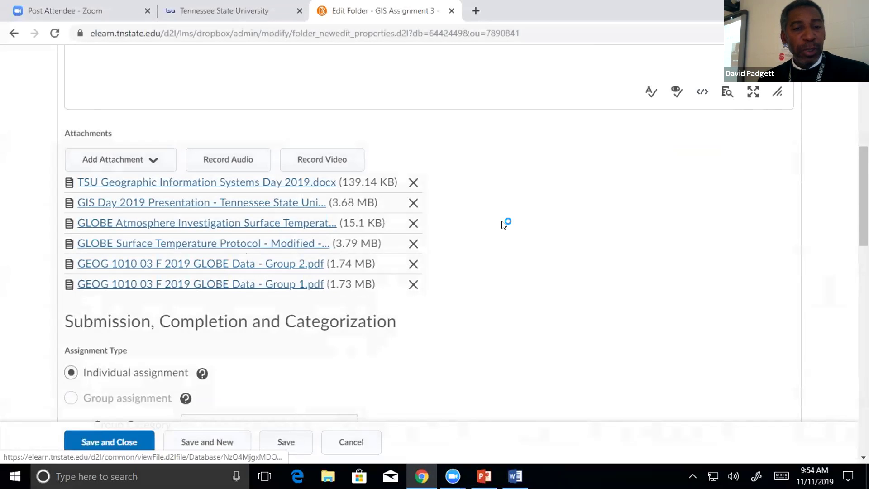
{"action": "left_click", "coordinate": [83, 444]}
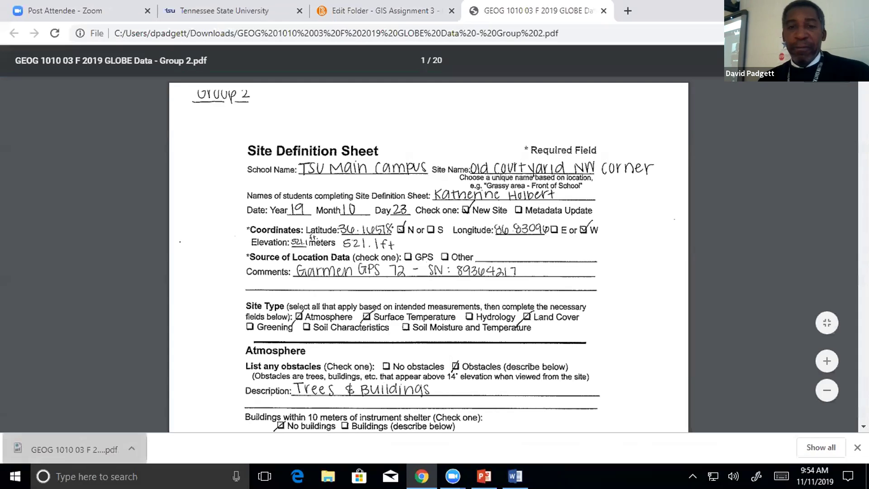
{"action": "key", "text": "ctrl+s"}
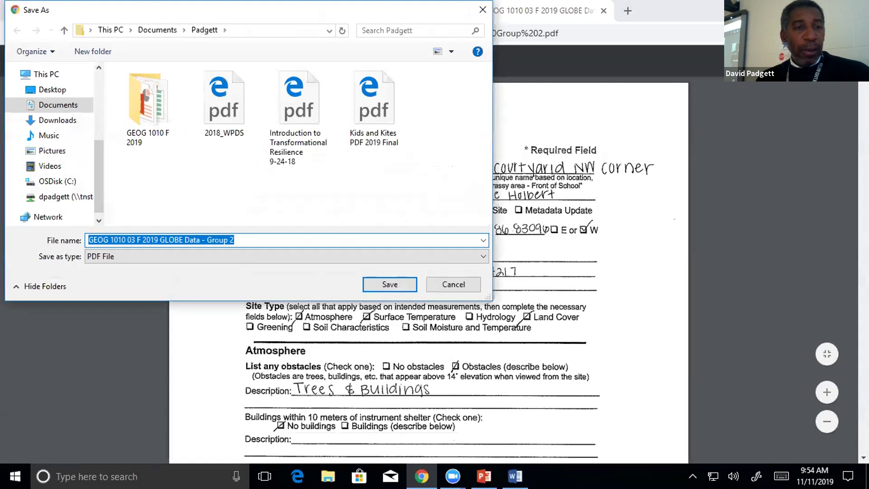
{"action": "left_click", "coordinate": [58, 105]}
{"action": "double_click", "coordinate": [150, 103]}
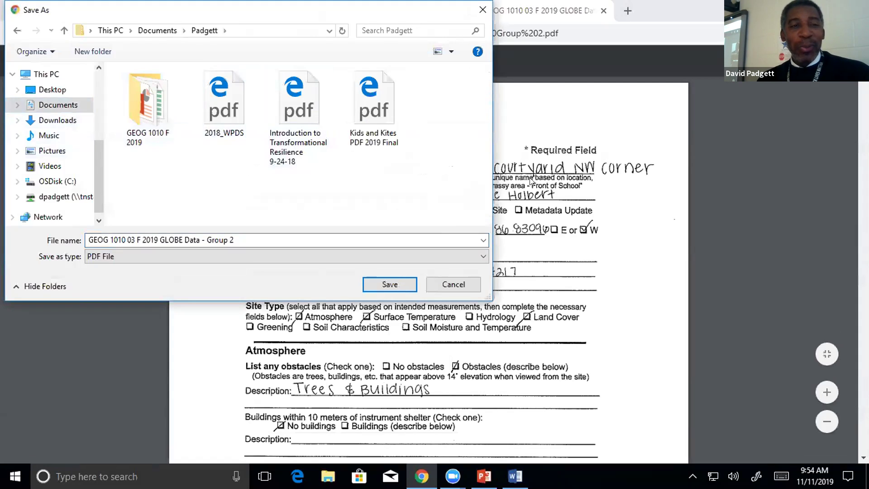
{"action": "double_click", "coordinate": [144, 111]}
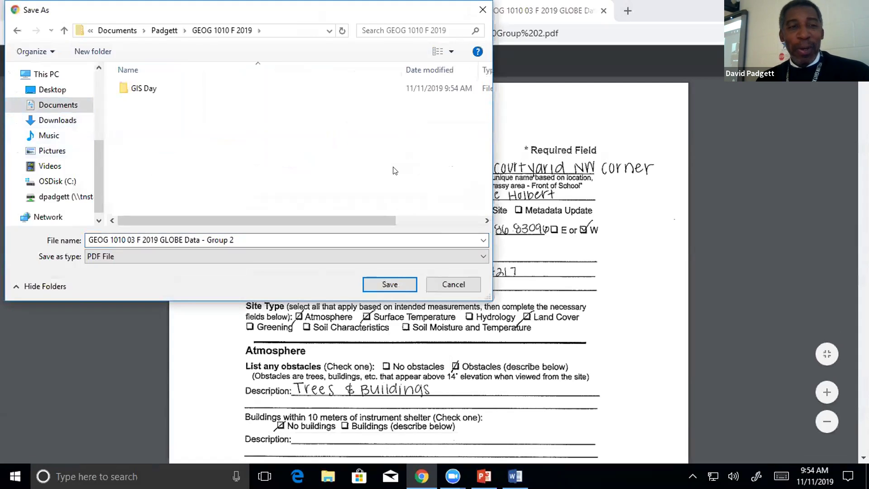
{"action": "double_click", "coordinate": [121, 87]}
{"action": "left_click", "coordinate": [389, 284]}
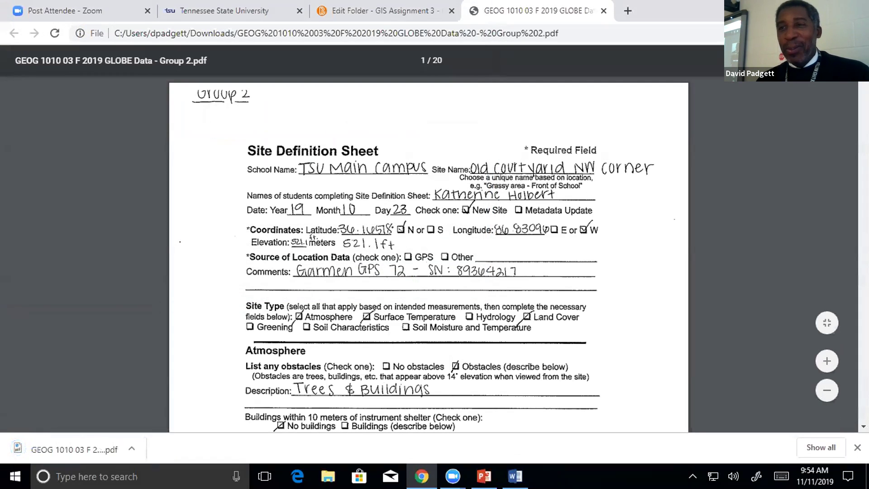
{"action": "left_click", "coordinate": [855, 8]}
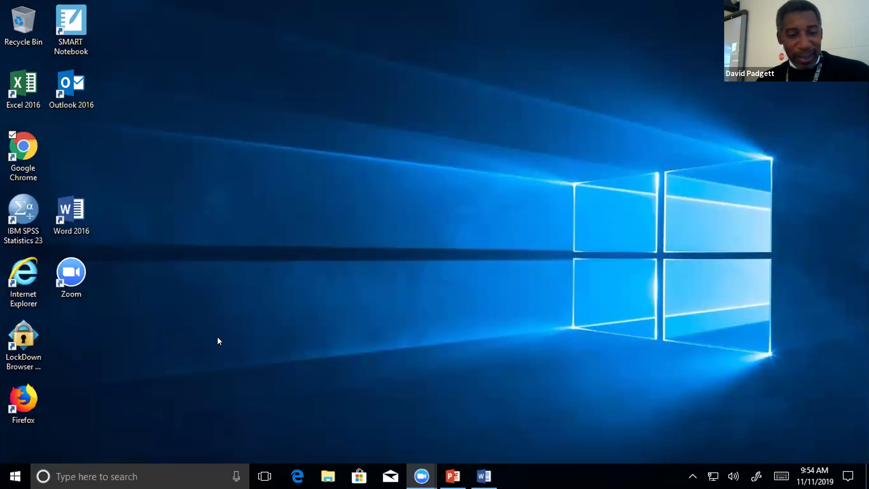
Relaunch Chrome, go back to the GIS Assignment 3 Edit Folder page, and download the Group 1 PDF.
{"action": "double_click", "coordinate": [24, 144]}
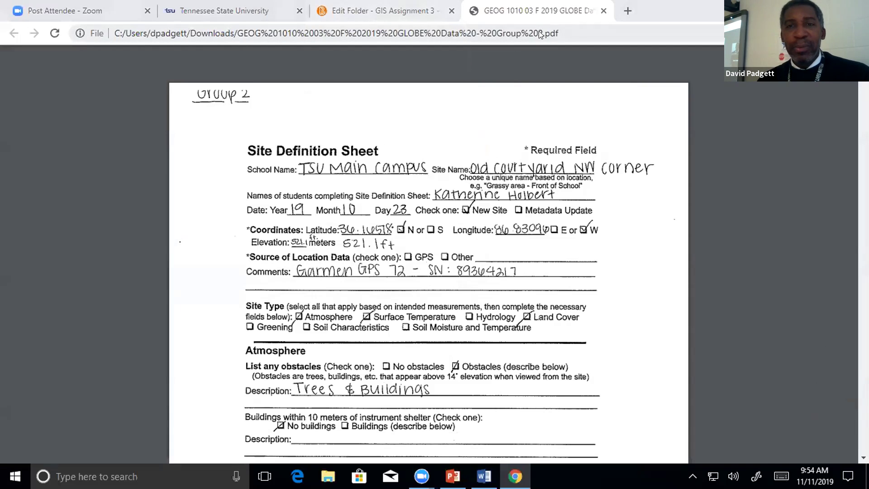
{"action": "left_click", "coordinate": [413, 21]}
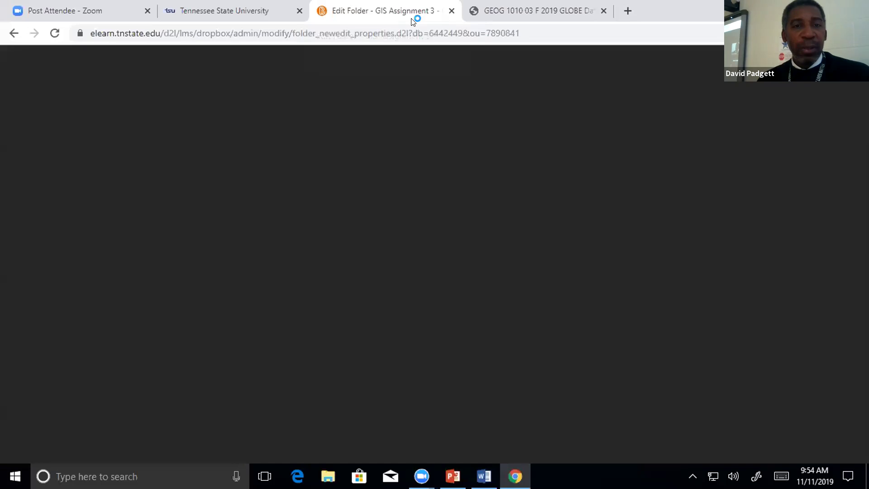
{"action": "left_click", "coordinate": [209, 309]}
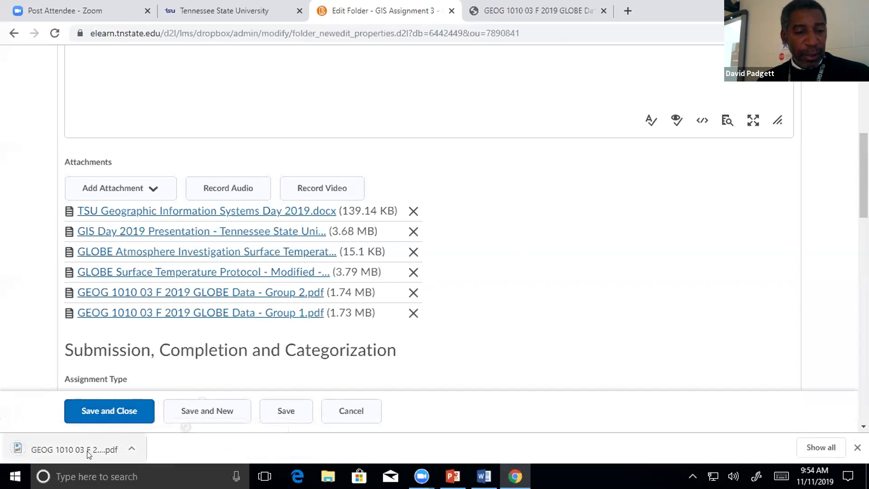
Open the downloaded Group 1 GLOBE data PDF and save a copy to the GIS Day folder.
{"action": "left_click", "coordinate": [89, 453]}
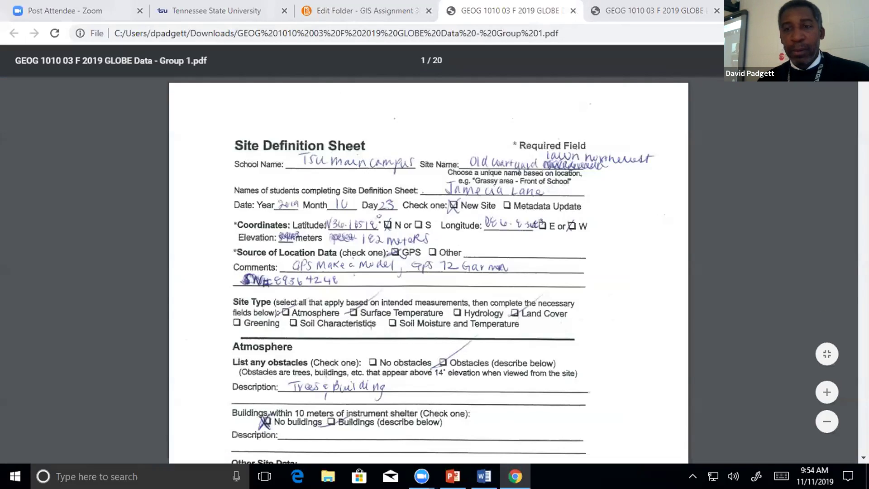
{"action": "key", "text": "ctrl+s"}
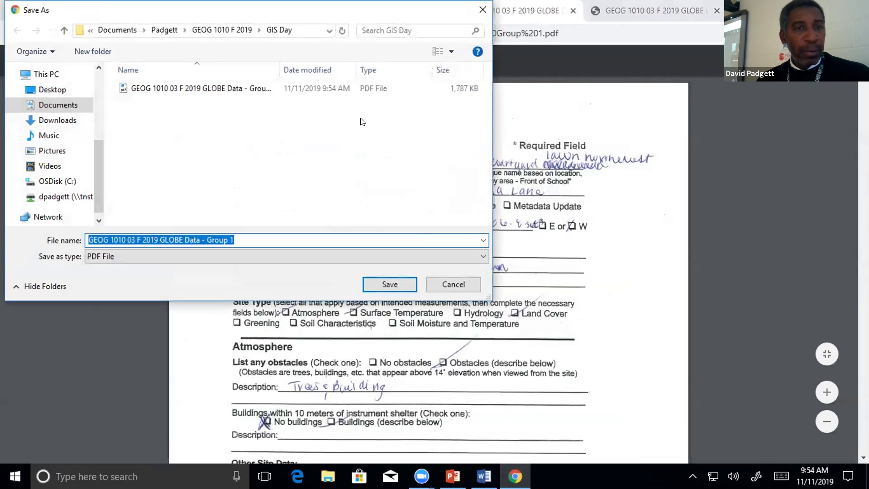
{"action": "left_click", "coordinate": [376, 291]}
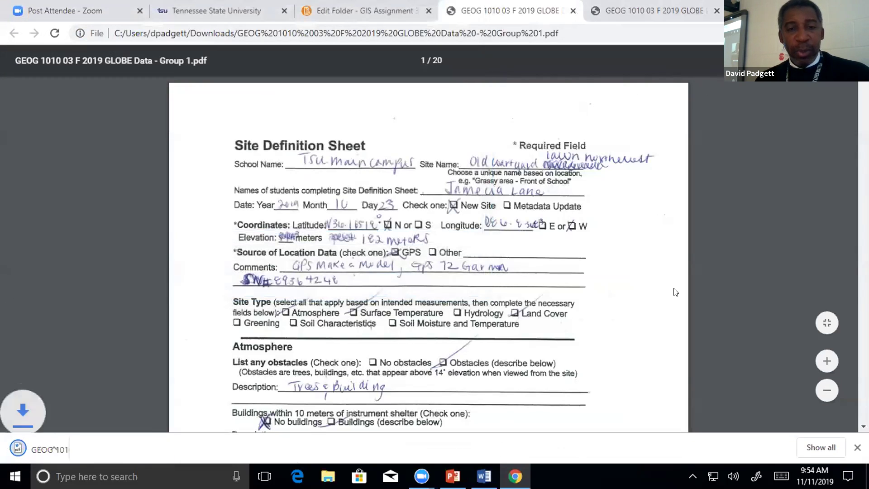
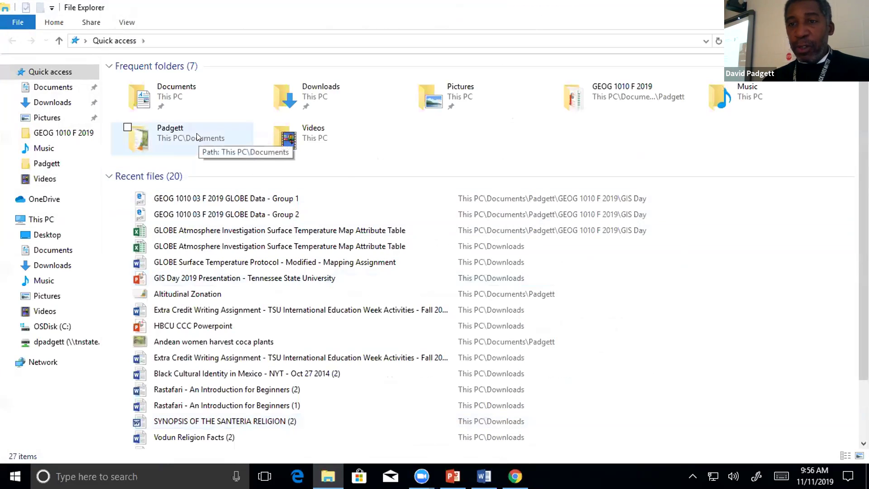
Open the GLOBE Atmosphere Investigation workbook from GEOG 1010 F 2019 > GIS Day, then bring back the Group 1 PDF.
{"action": "left_click", "coordinate": [572, 104]}
{"action": "double_click", "coordinate": [572, 101]}
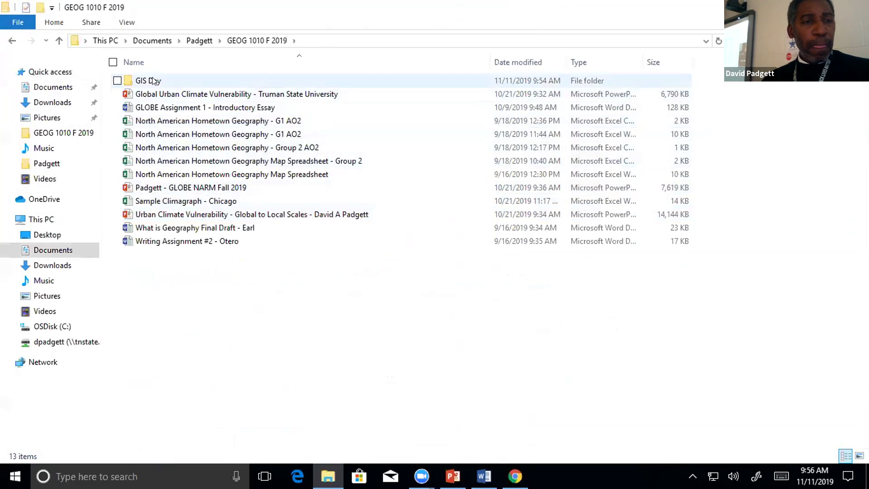
{"action": "double_click", "coordinate": [206, 83]}
{"action": "double_click", "coordinate": [128, 109]}
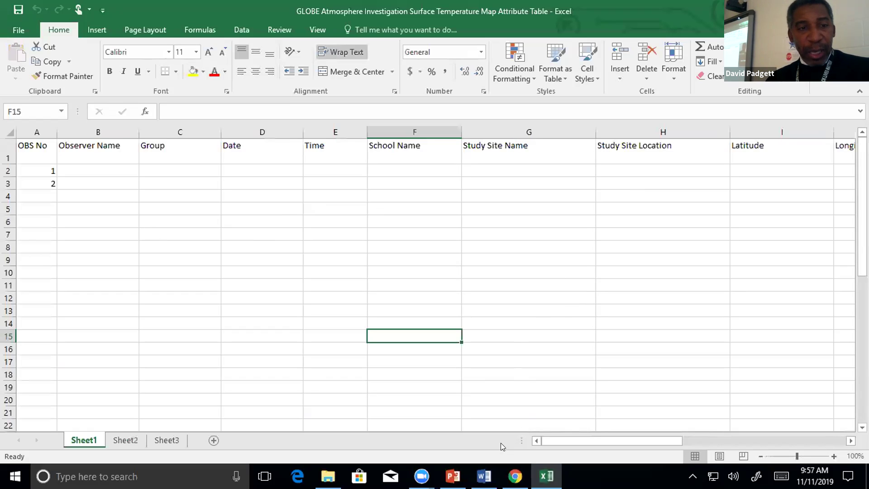
{"action": "left_click", "coordinate": [514, 476]}
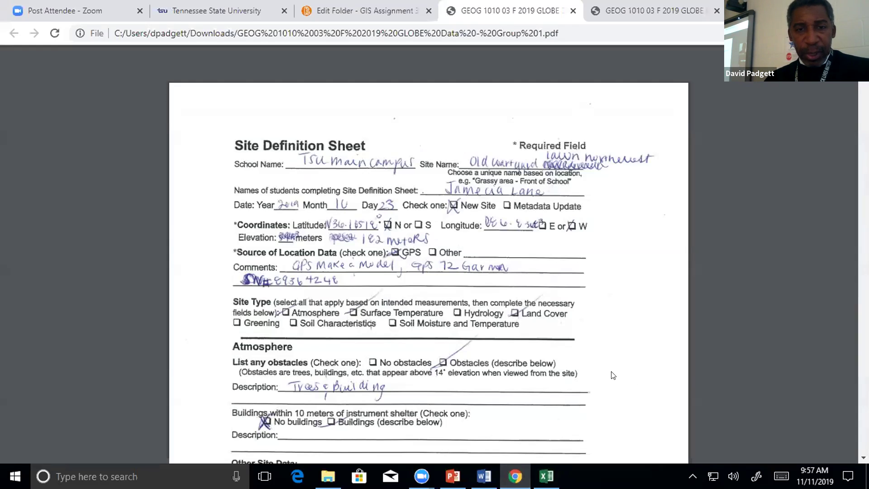
Review the Group 1 Site Definition Sheet in the PDF, then return to the attribute table workbook.
{"action": "scroll", "coordinate": [616, 375], "scroll_direction": "down", "scroll_amount": 5}
{"action": "scroll", "coordinate": [616, 375], "scroll_direction": "down", "scroll_amount": 3}
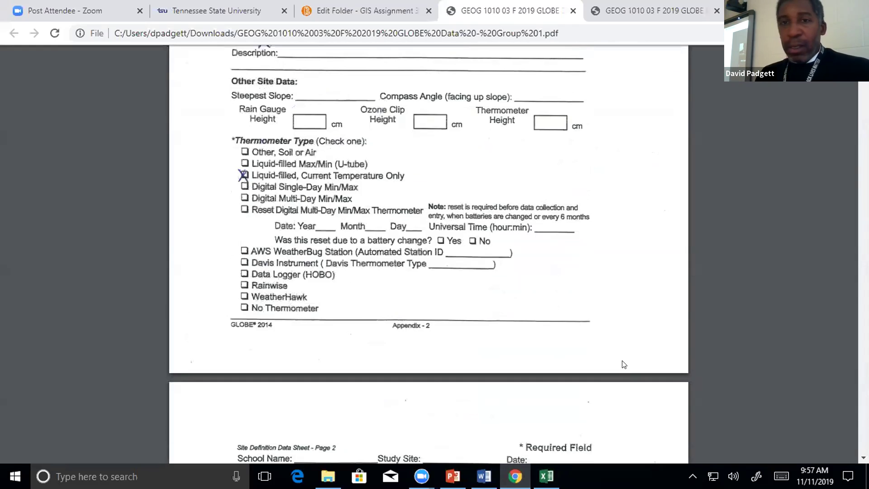
{"action": "scroll", "coordinate": [624, 364], "scroll_direction": "up", "scroll_amount": 2}
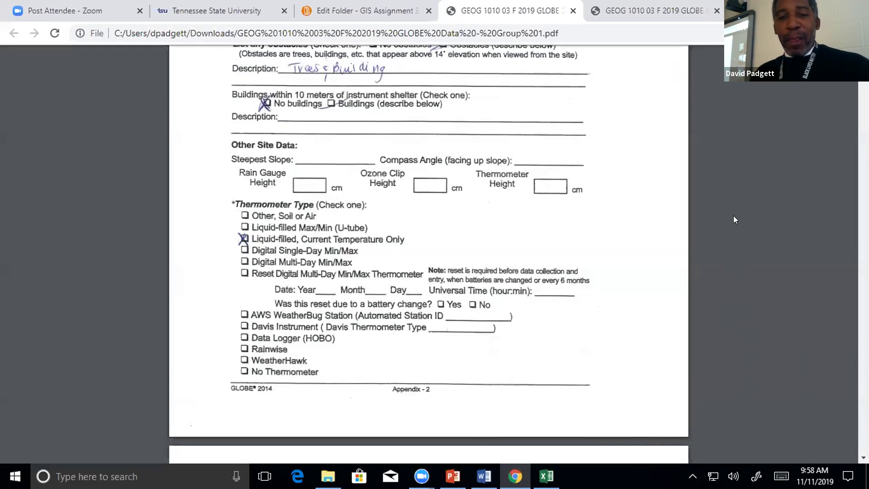
{"action": "scroll", "coordinate": [716, 232], "scroll_direction": "up", "scroll_amount": 3}
{"action": "scroll", "coordinate": [716, 233], "scroll_direction": "up", "scroll_amount": 5}
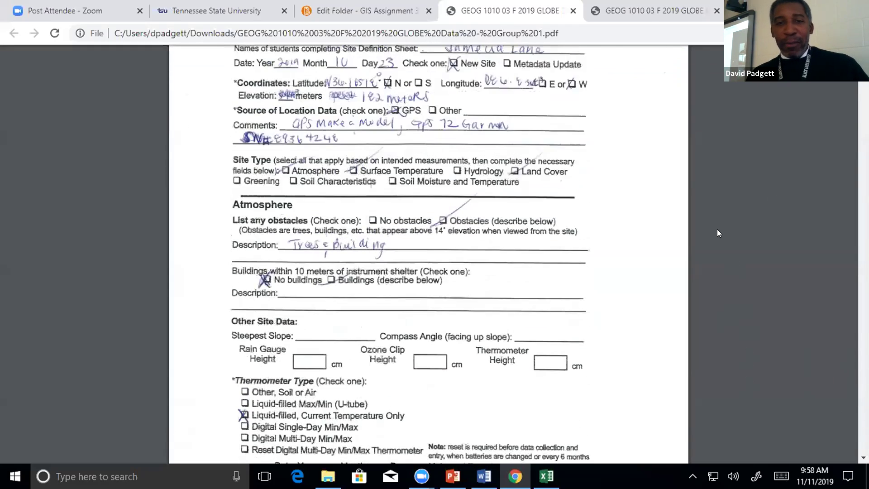
{"action": "scroll", "coordinate": [724, 233], "scroll_direction": "up", "scroll_amount": 3}
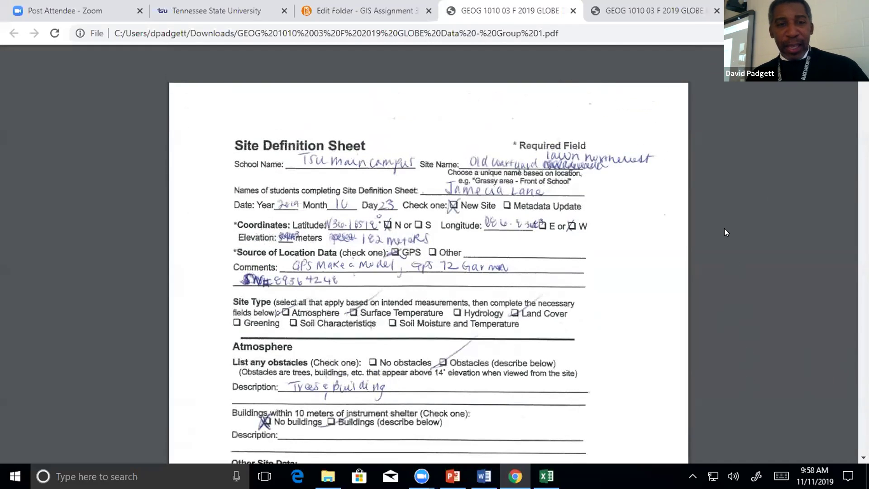
{"action": "scroll", "coordinate": [726, 232], "scroll_direction": "down", "scroll_amount": 3}
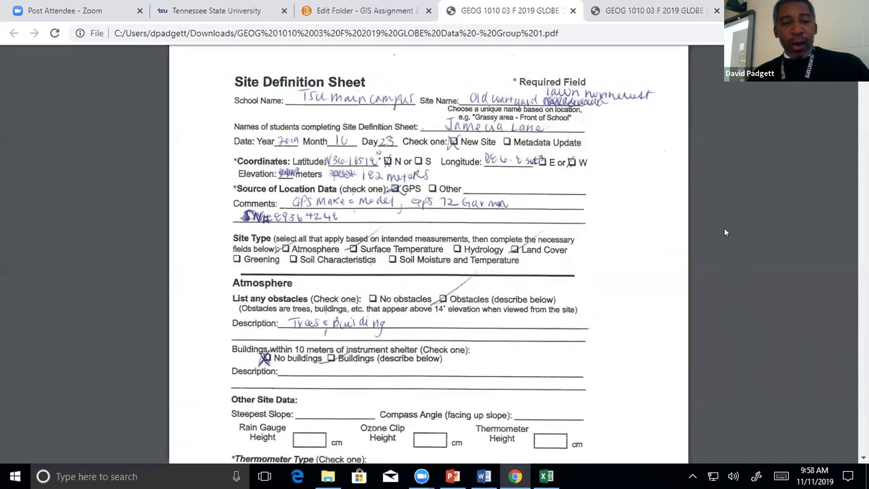
{"action": "scroll", "coordinate": [725, 231], "scroll_direction": "down", "scroll_amount": 20}
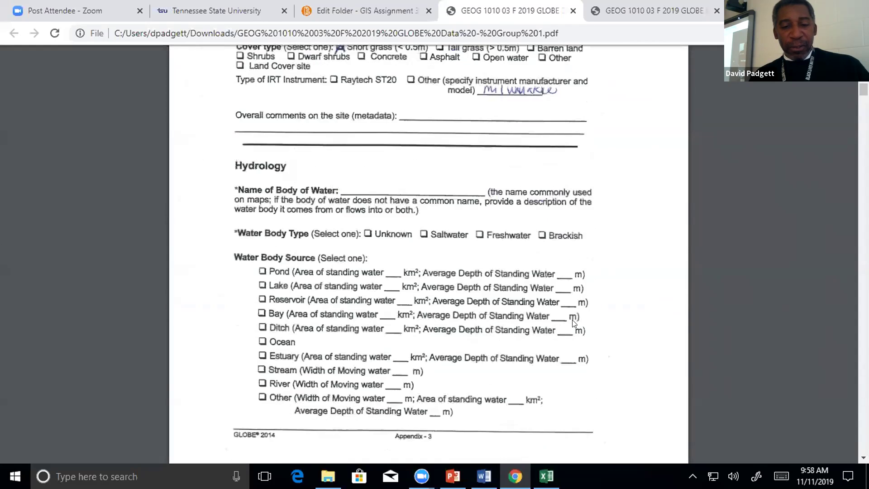
{"action": "left_click", "coordinate": [546, 476]}
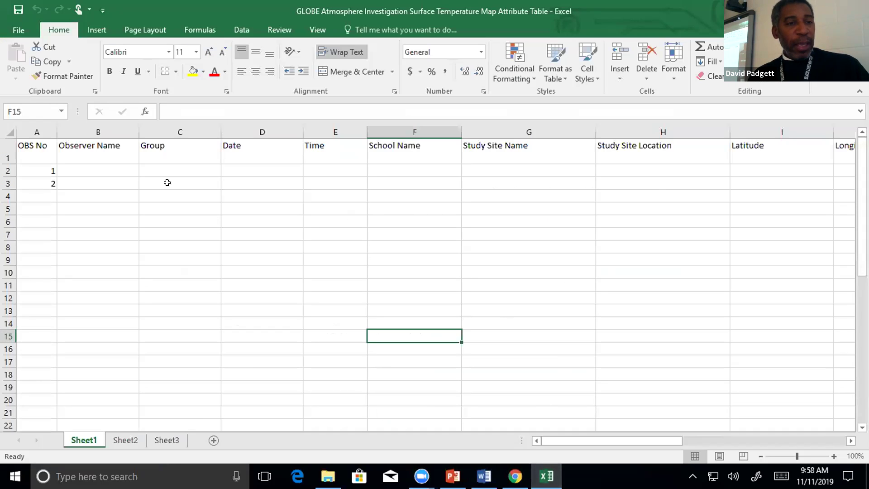
Enter the observer's name in B2 and B3 for observations 1 and 2.
{"action": "left_click", "coordinate": [114, 167]}
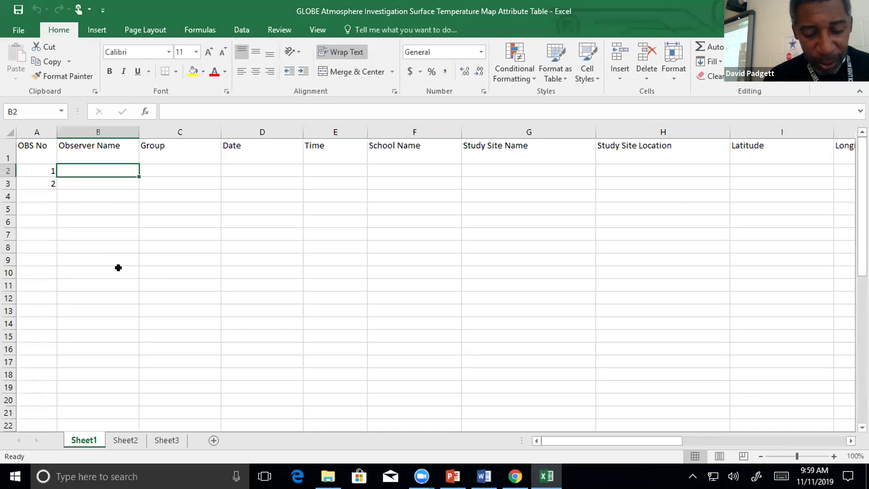
{"action": "type", "text": "Jeiel"}
{"action": "key", "text": "Return"}
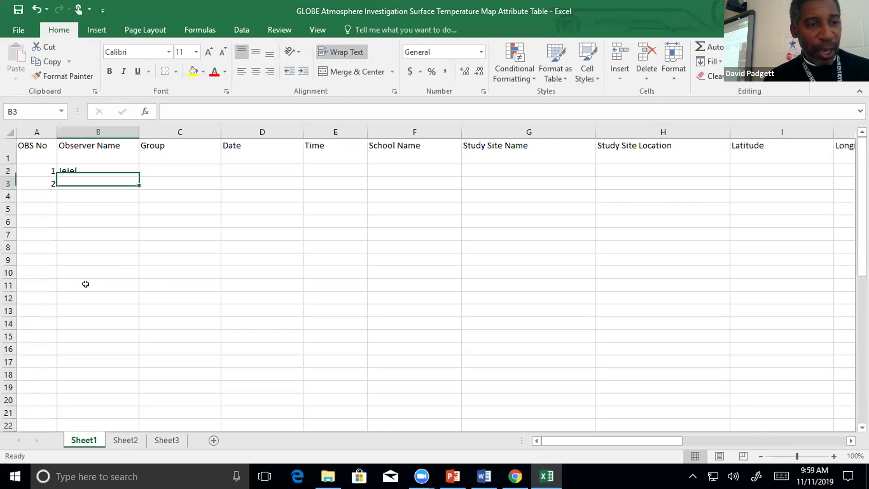
{"action": "type", "text": "Jeiel"}
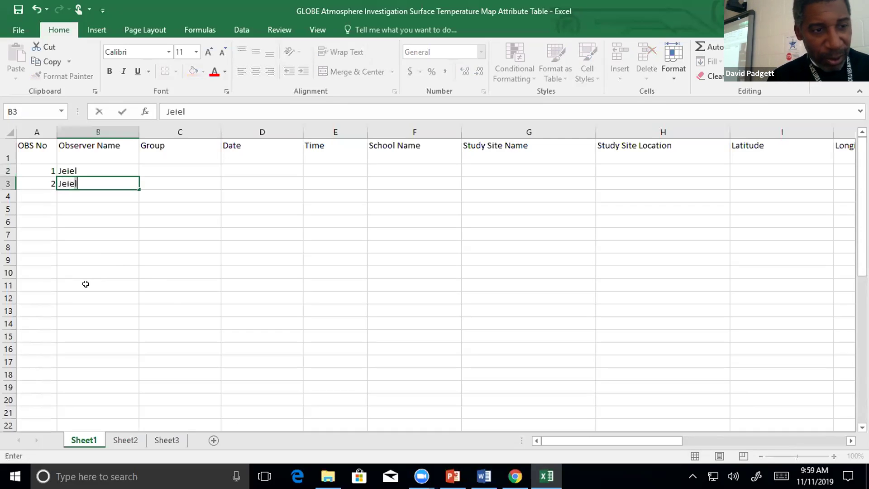
{"action": "key", "text": "Tab"}
Set observation 1's group in C2 to Group 1, then go back to the PDF.
{"action": "key", "text": "Up"}
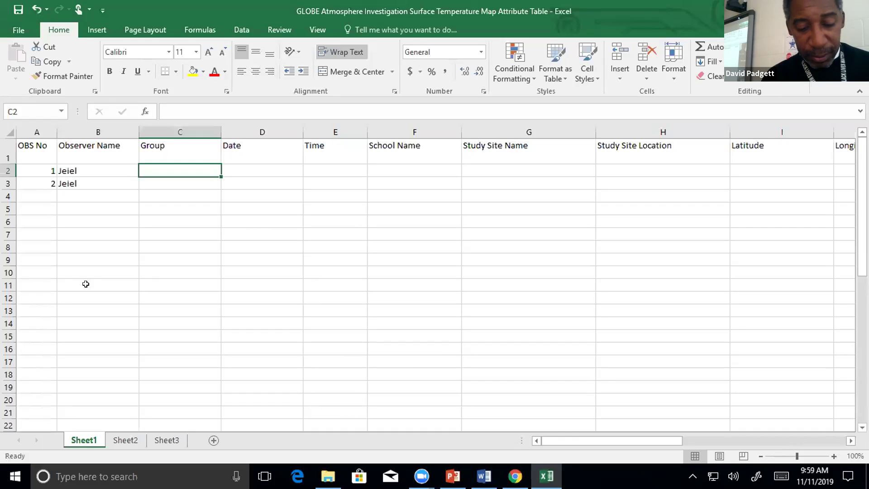
{"action": "type", "text": "Group"}
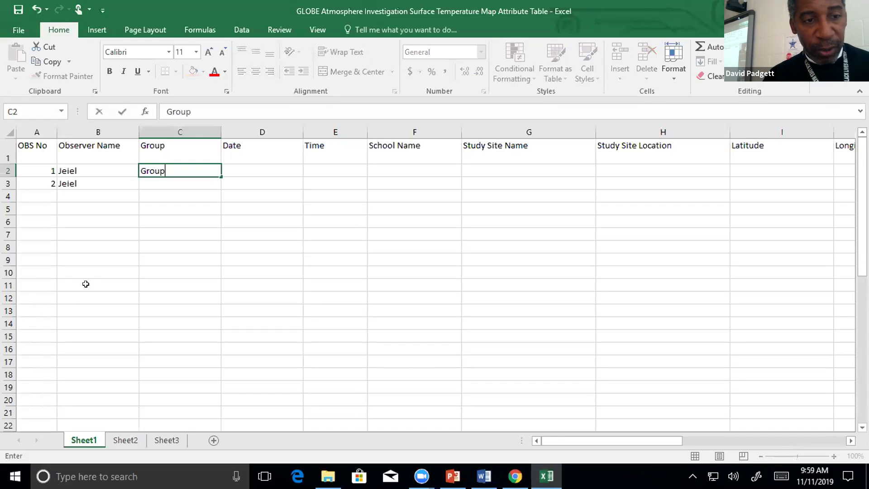
{"action": "type", "text": " 1"}
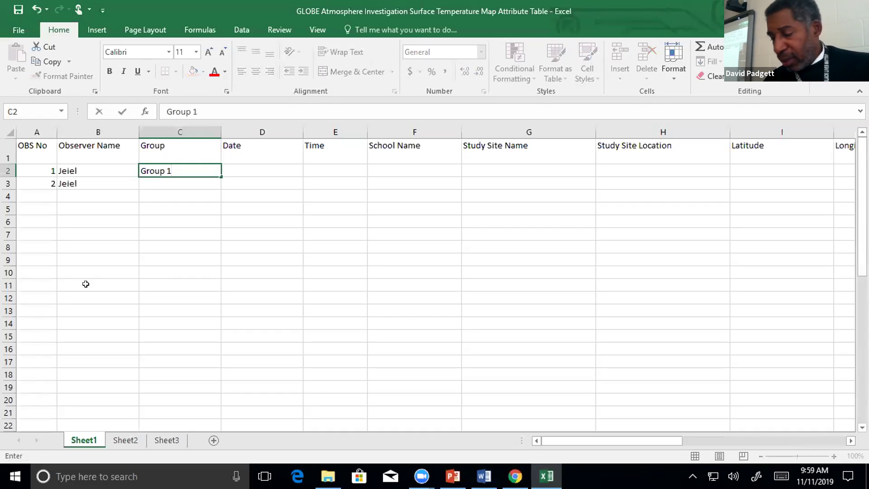
{"action": "key", "text": "Tab"}
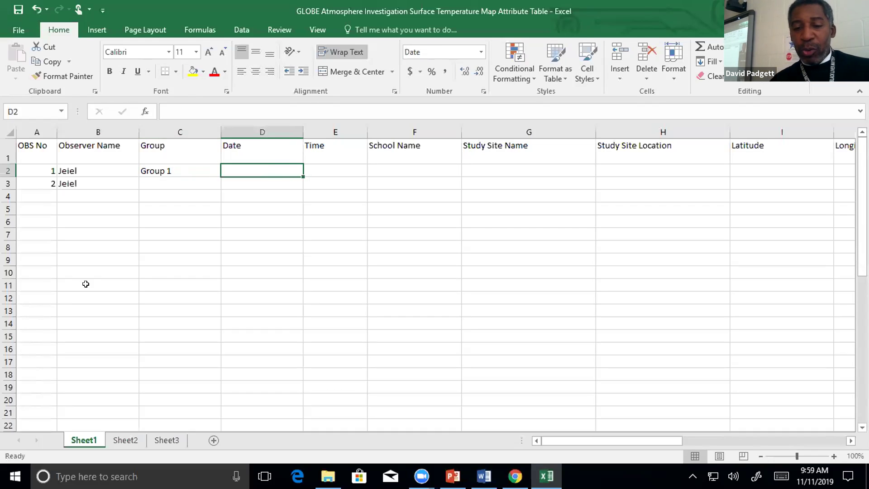
{"action": "left_click", "coordinate": [515, 476]}
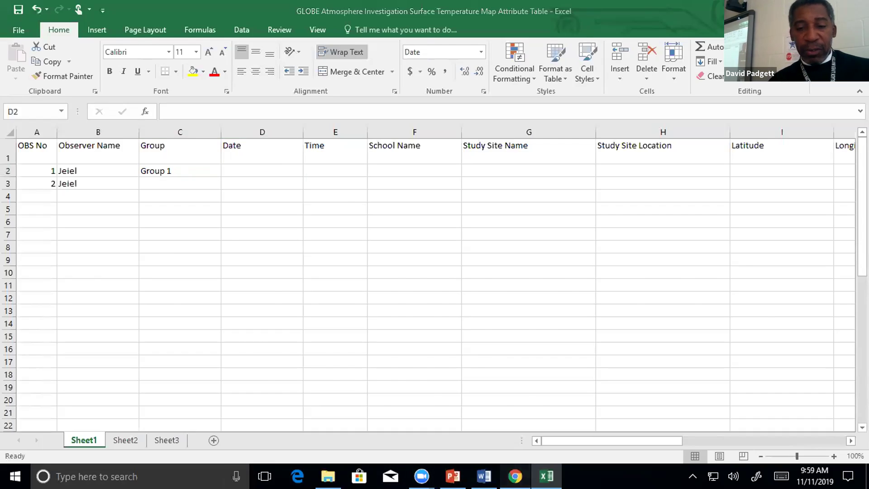
{"action": "scroll", "coordinate": [486, 396], "scroll_direction": "up", "scroll_amount": 5}
{"action": "scroll", "coordinate": [486, 395], "scroll_direction": "up", "scroll_amount": 15}
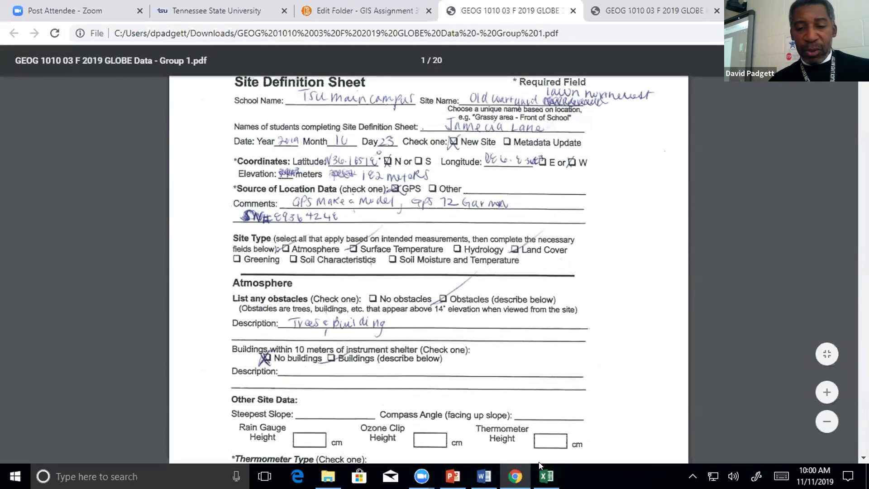
Enter 10/23/2019 as observation 1's date in D2, then return to the Group 1 PDF.
{"action": "left_click", "coordinate": [547, 475]}
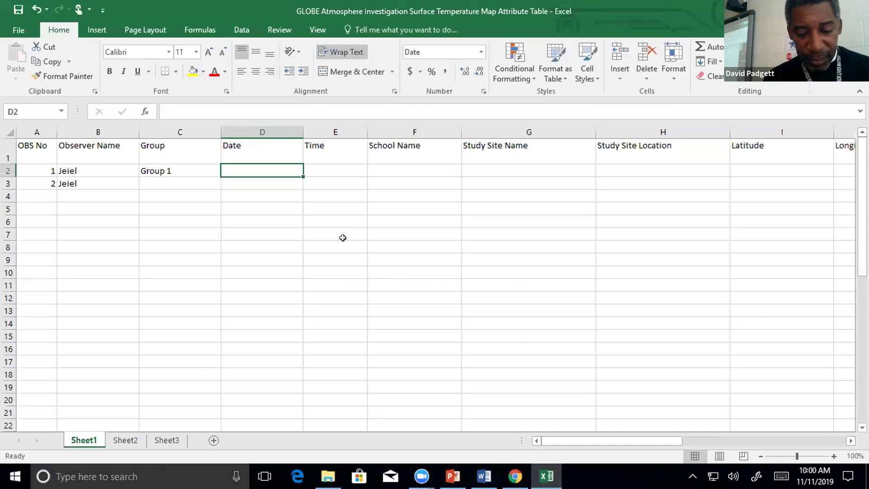
{"action": "type", "text": "10/23/2019"}
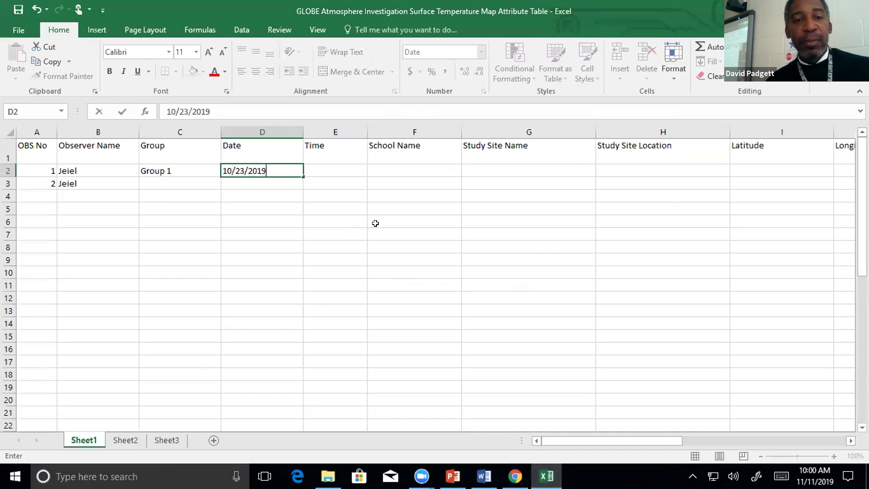
{"action": "left_click", "coordinate": [342, 169]}
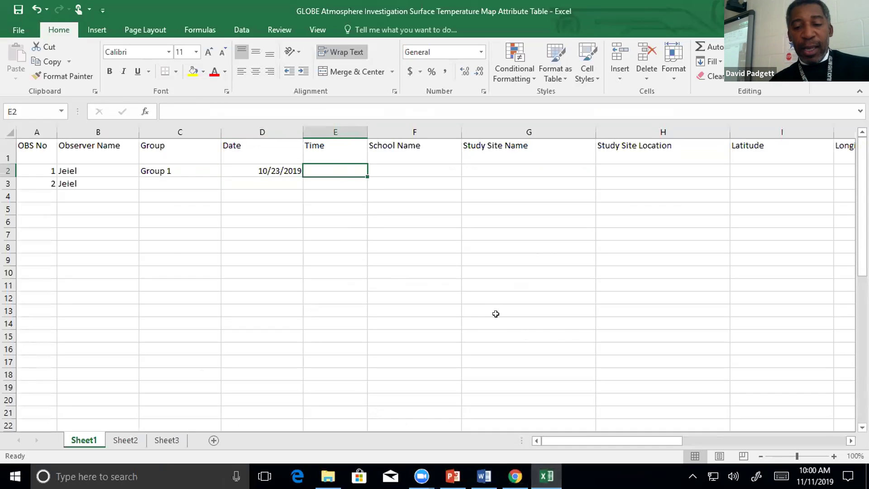
{"action": "left_click", "coordinate": [515, 477]}
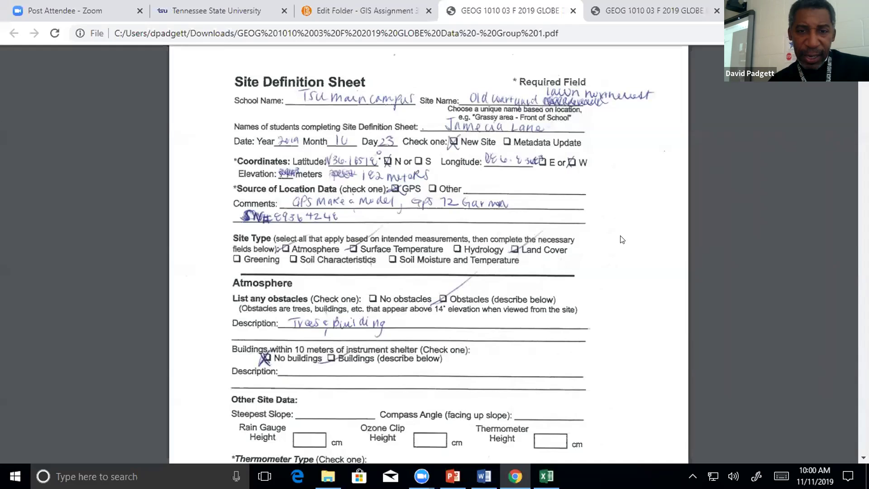
Scroll the 20-page Group 1 PDF back to its Site Definition Sheet, then switch to the attribute table.
{"action": "scroll", "coordinate": [560, 199], "scroll_direction": "down", "scroll_amount": 5}
{"action": "scroll", "coordinate": [559, 195], "scroll_direction": "down", "scroll_amount": 2}
{"action": "scroll", "coordinate": [558, 195], "scroll_direction": "up", "scroll_amount": 4}
{"action": "scroll", "coordinate": [558, 194], "scroll_direction": "down", "scroll_amount": 8}
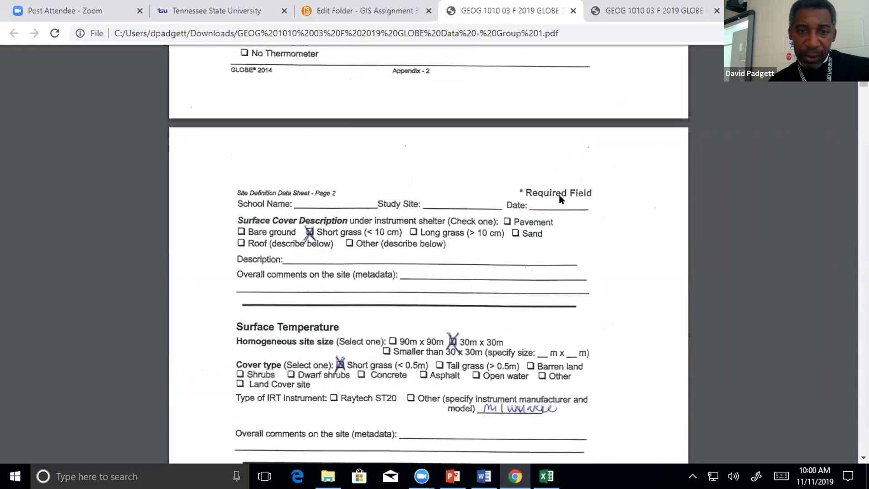
{"action": "scroll", "coordinate": [560, 199], "scroll_direction": "down", "scroll_amount": 15}
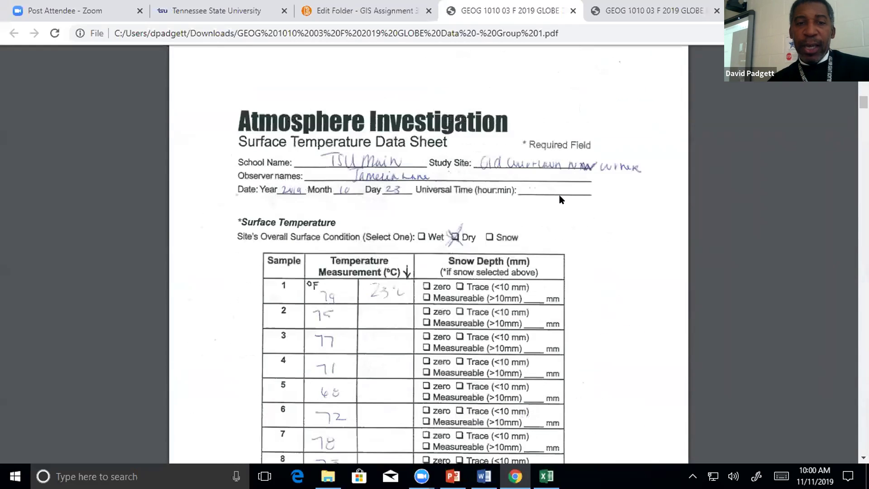
{"action": "scroll", "coordinate": [560, 199], "scroll_direction": "down", "scroll_amount": 3}
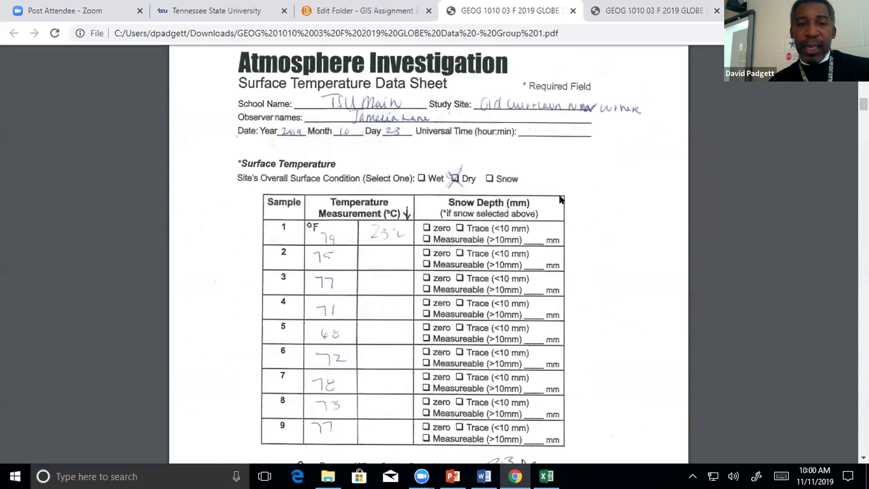
{"action": "scroll", "coordinate": [560, 197], "scroll_direction": "down", "scroll_amount": 7}
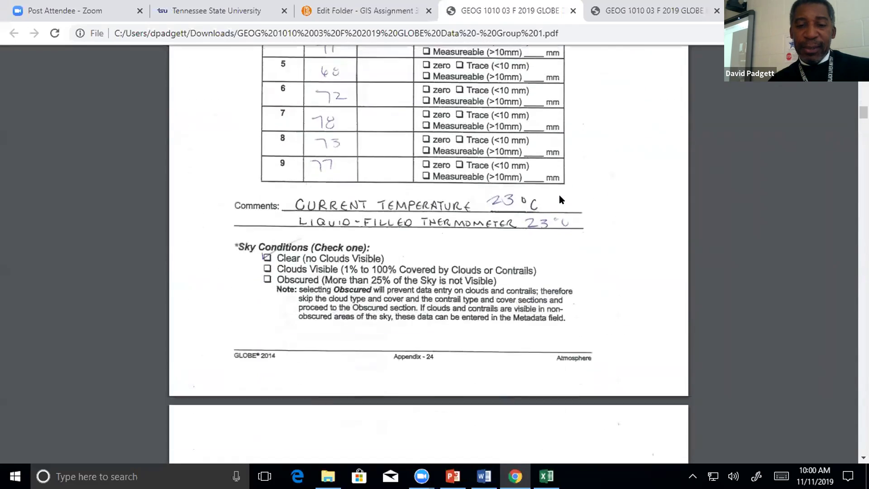
{"action": "scroll", "coordinate": [555, 194], "scroll_direction": "down", "scroll_amount": 15}
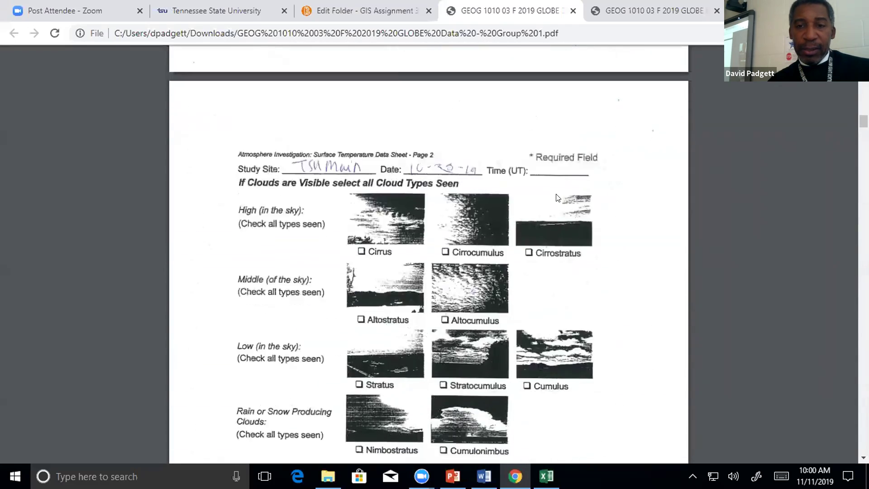
{"action": "scroll", "coordinate": [556, 193], "scroll_direction": "down", "scroll_amount": 9}
{"action": "scroll", "coordinate": [556, 197], "scroll_direction": "up", "scroll_amount": 1}
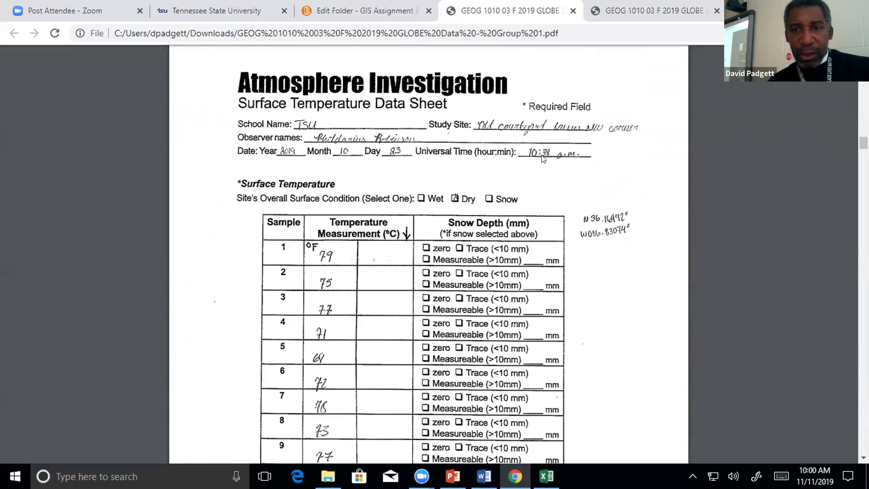
{"action": "scroll", "coordinate": [543, 159], "scroll_direction": "up", "scroll_amount": 20}
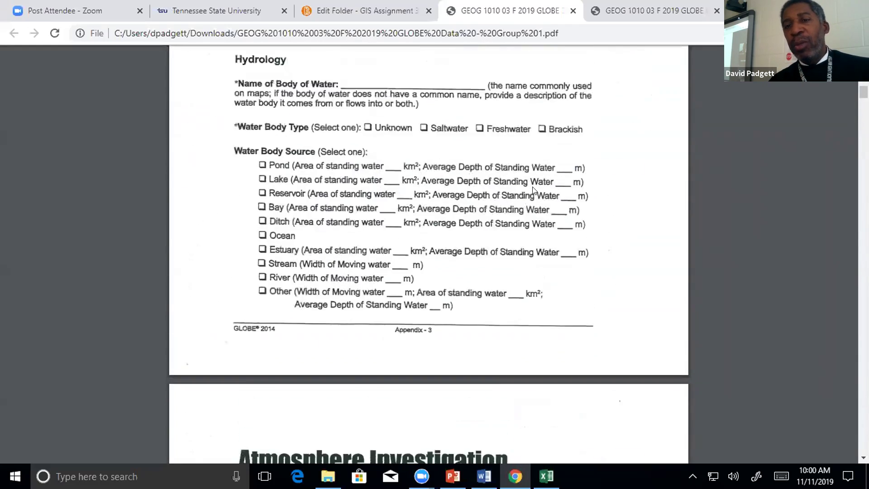
{"action": "scroll", "coordinate": [534, 190], "scroll_direction": "up", "scroll_amount": 7}
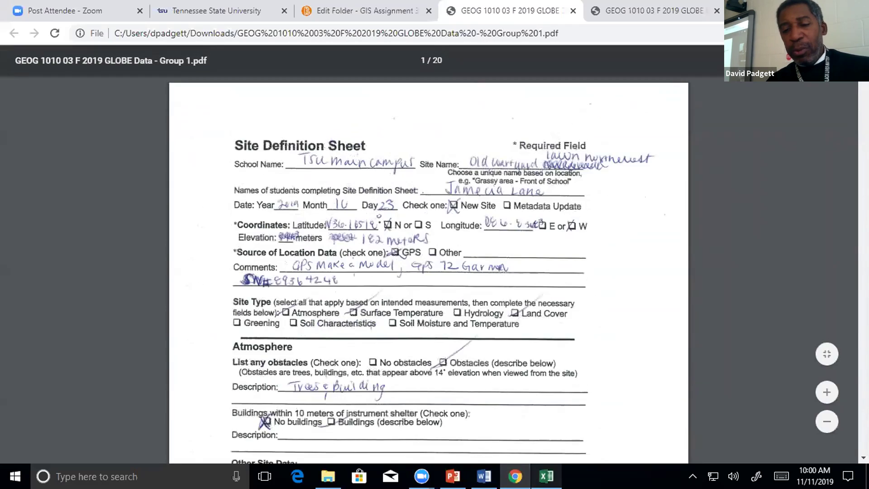
{"action": "left_click", "coordinate": [546, 476]}
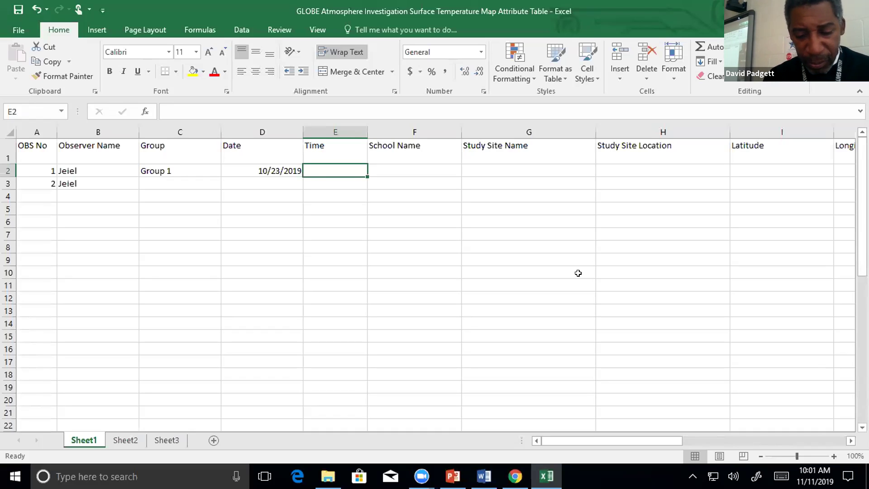
Record 1038am as observation 1's time in E2, then go back to the site definition PDF.
{"action": "type", "text": "1038am"}
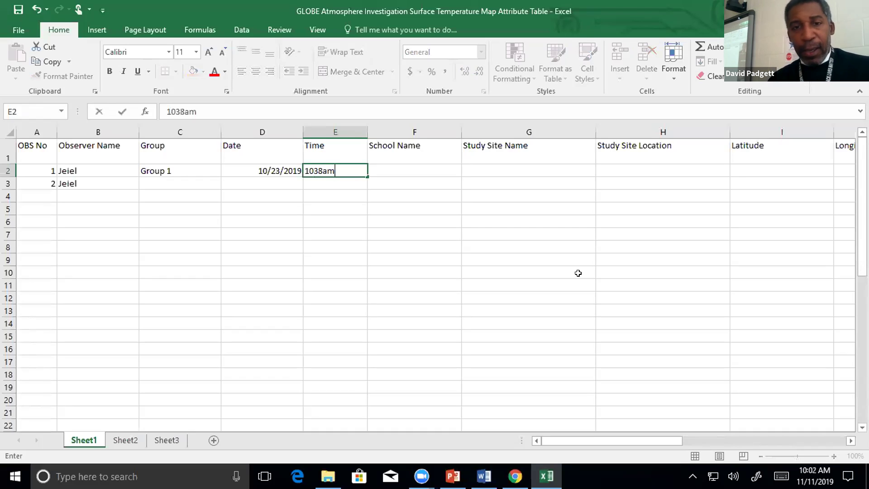
{"action": "key", "text": "Tab"}
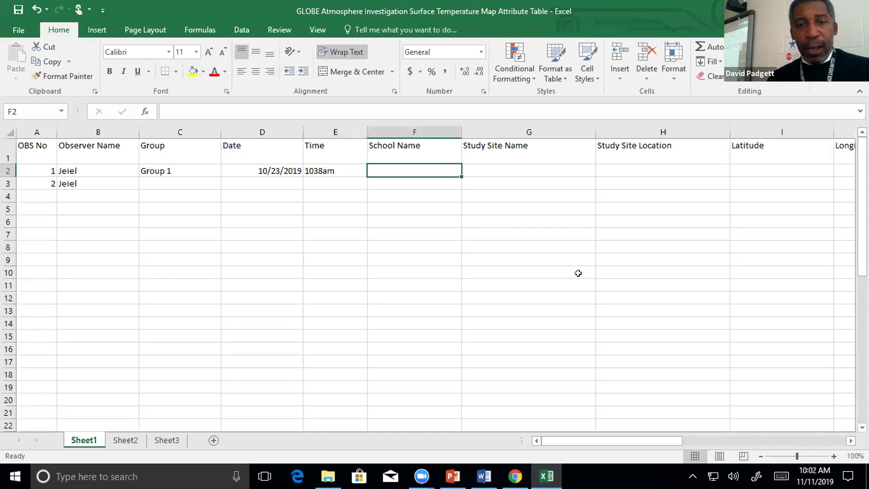
{"action": "left_click", "coordinate": [515, 476]}
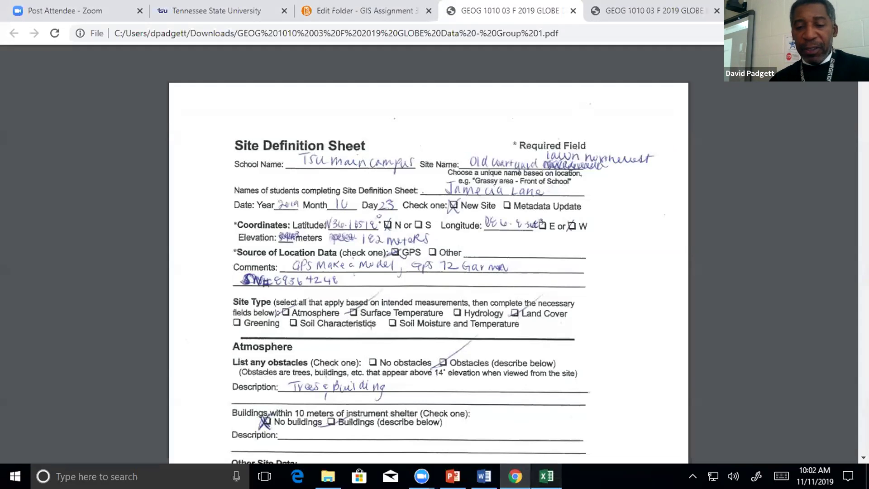
{"action": "left_click", "coordinate": [547, 476]}
{"action": "left_click", "coordinate": [515, 476]}
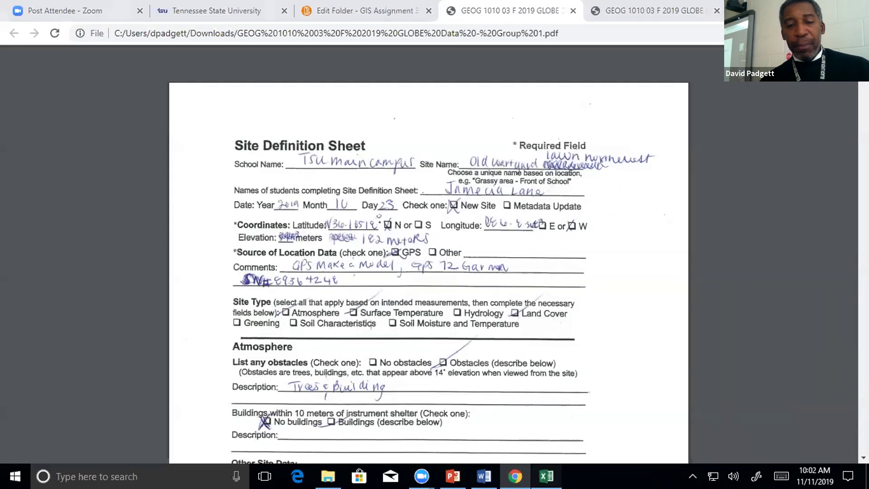
Enter TSU Main Campus as observation 1's school name in F2, then return to the PDF.
{"action": "left_click", "coordinate": [546, 476]}
{"action": "type", "text": "T"}
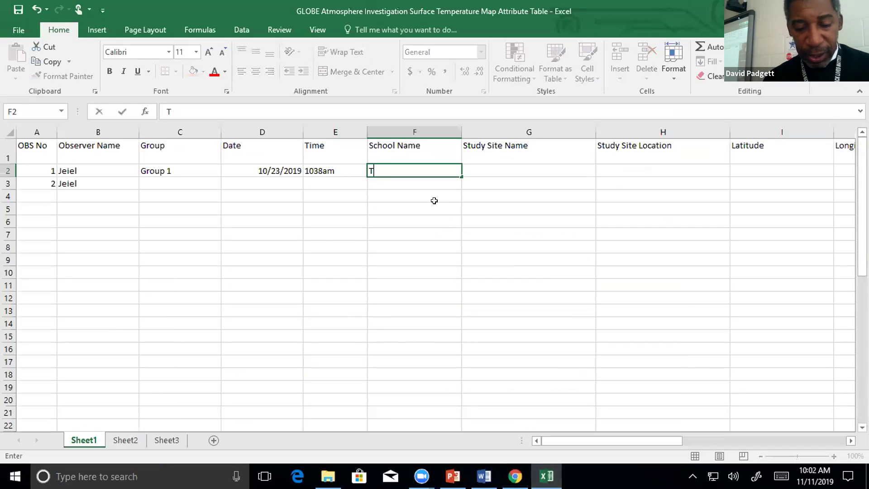
{"action": "type", "text": "SU Main "}
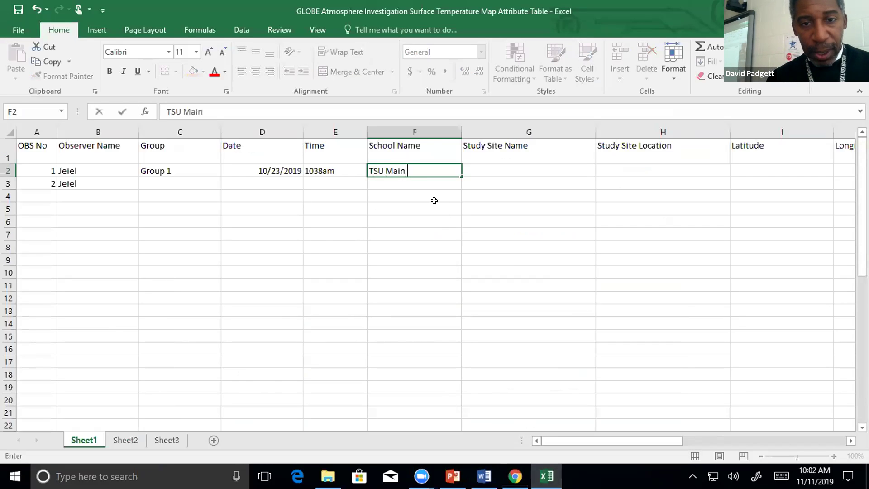
{"action": "type", "text": "Campus"}
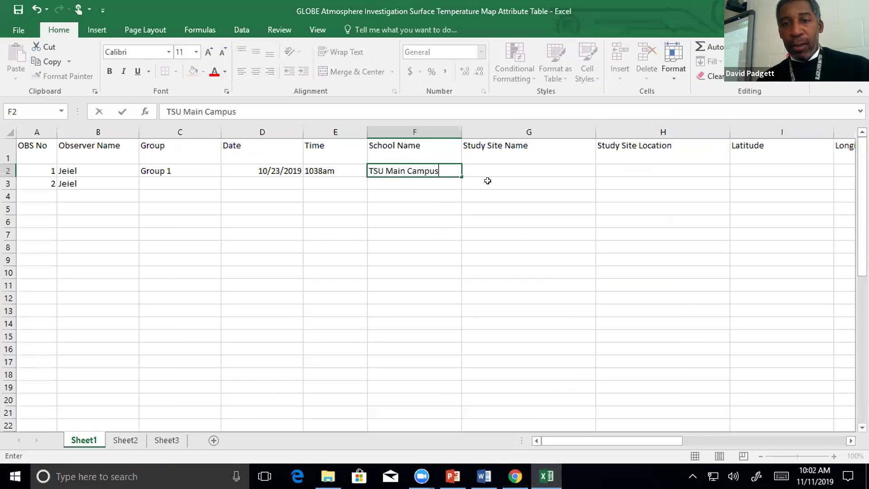
{"action": "left_click", "coordinate": [507, 172]}
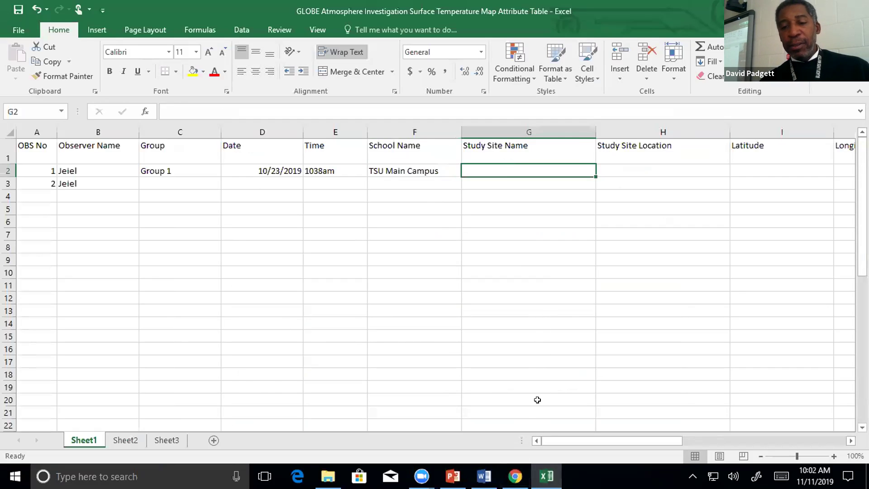
{"action": "left_click", "coordinate": [515, 476]}
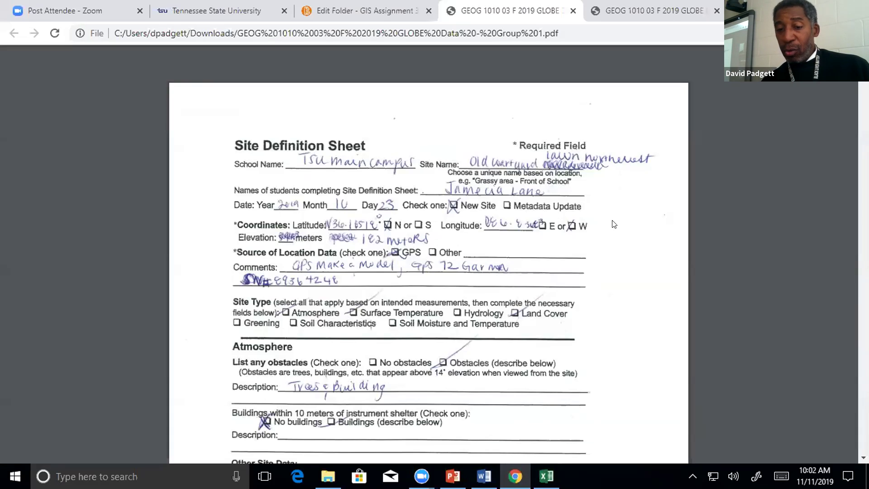
Enter Old Courtyard Lawn NW as row 2's study site name in G2, then return to the PDF.
{"action": "left_click", "coordinate": [546, 476]}
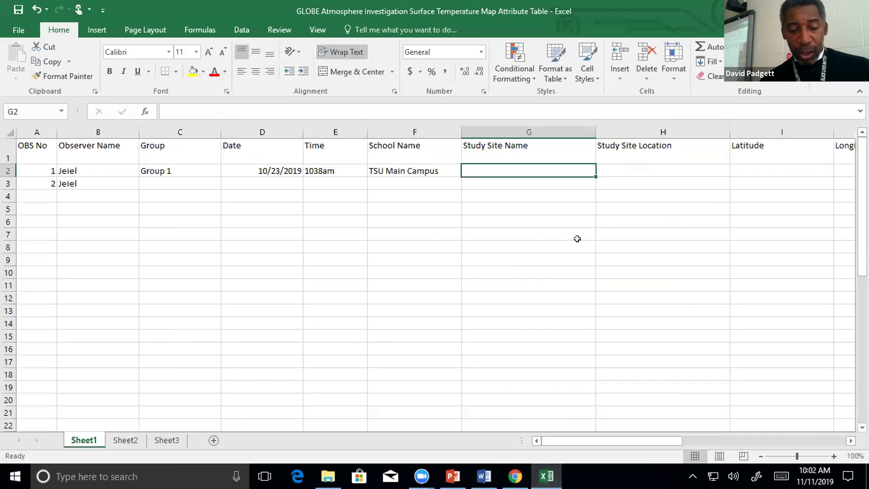
{"action": "type", "text": "Old "}
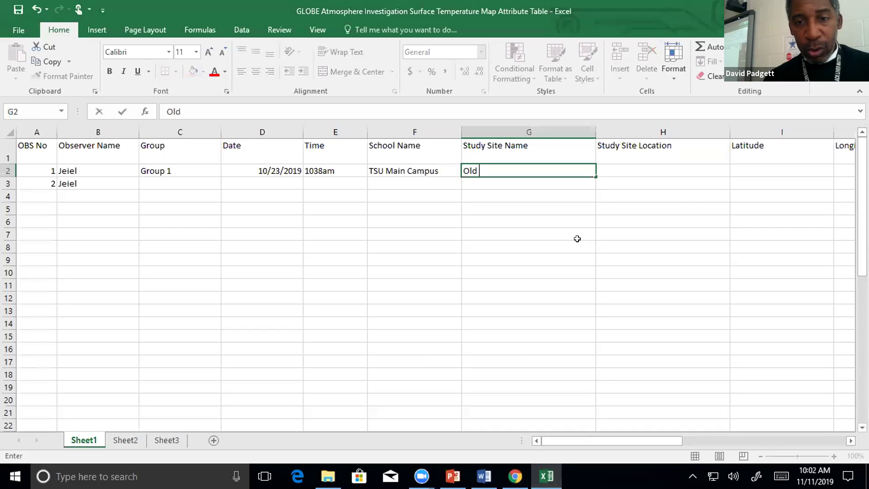
{"action": "type", "text": "Courtyar"}
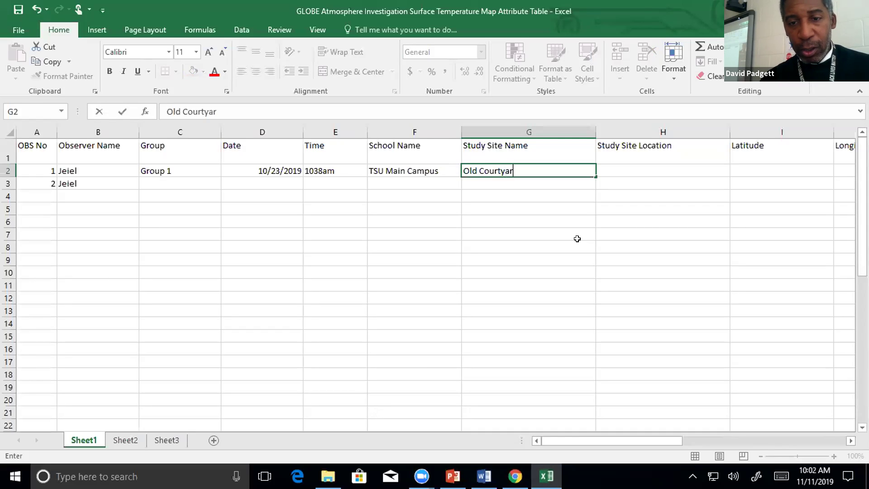
{"action": "type", "text": "d Lawn "}
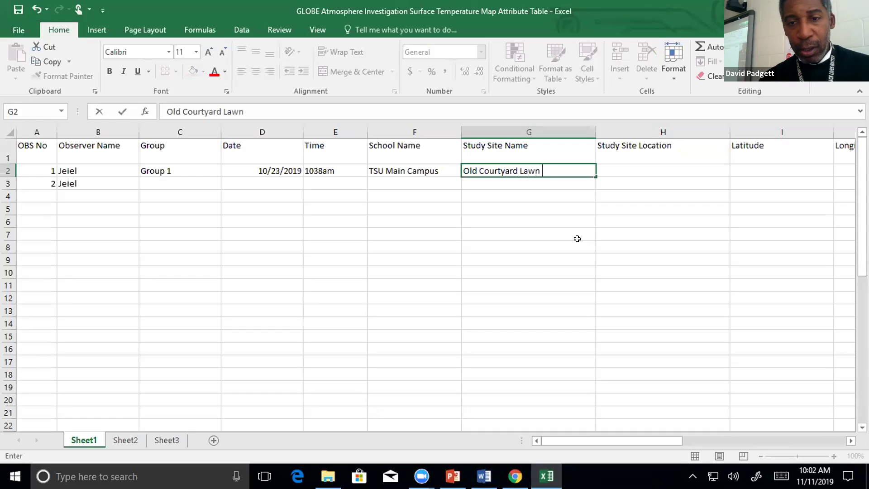
{"action": "type", "text": "NW"}
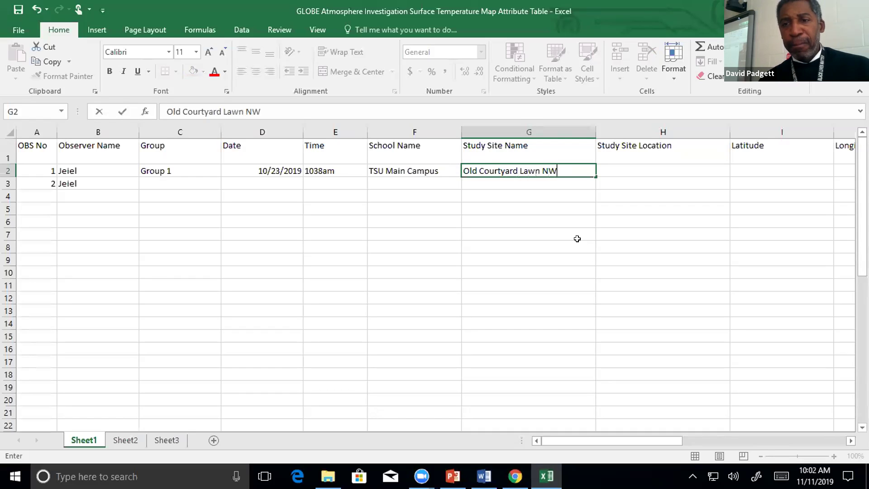
{"action": "key", "text": "Tab"}
{"action": "key", "text": "Right"}
{"action": "key", "text": "Right"}
{"action": "key", "text": "Right"}
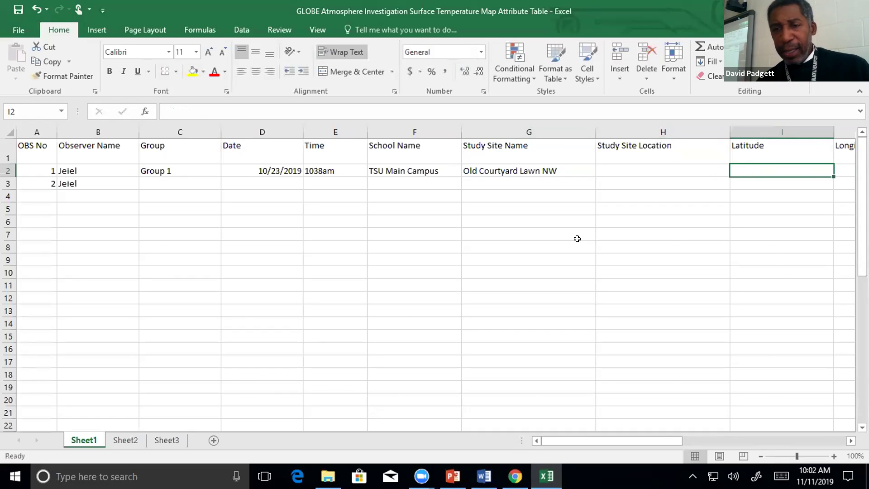
{"action": "key", "text": "Left"}
{"action": "key", "text": "Left"}
{"action": "key", "text": "Left"}
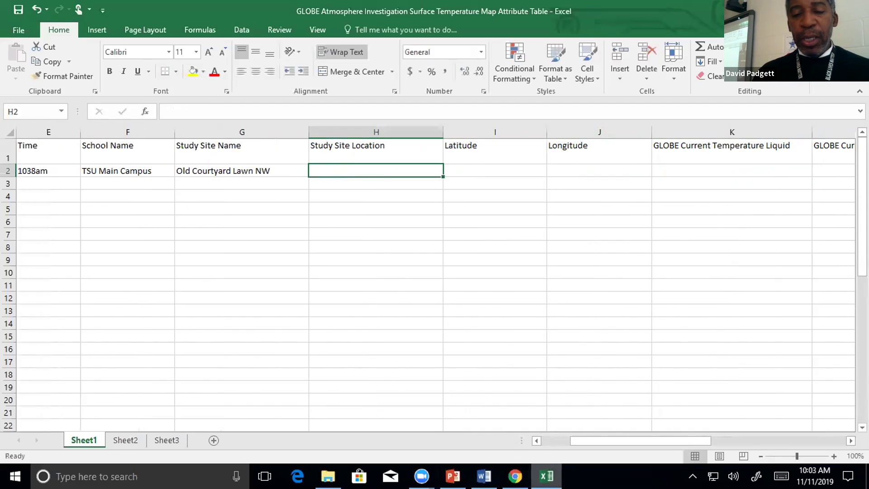
{"action": "left_click", "coordinate": [515, 477]}
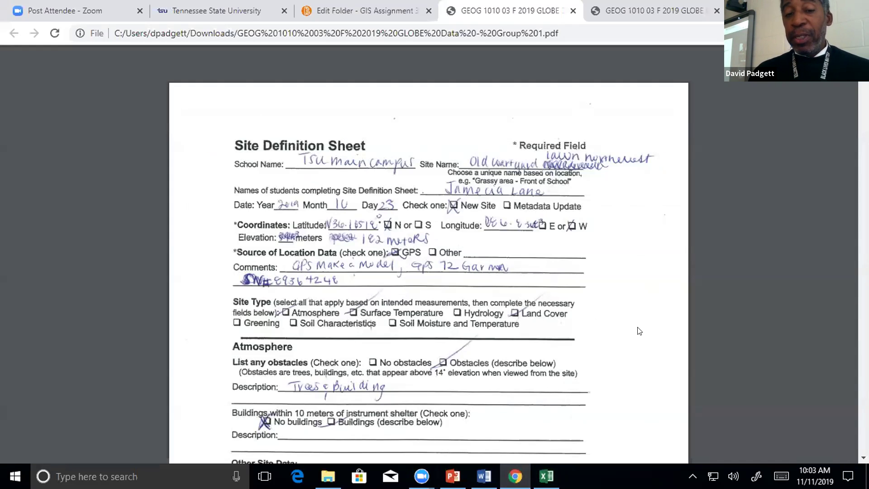
{"action": "scroll", "coordinate": [639, 330], "scroll_direction": "down", "scroll_amount": 1}
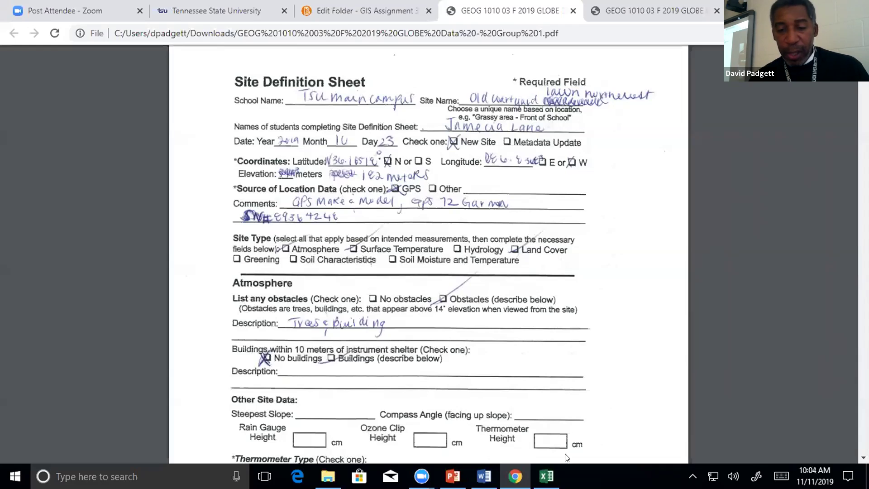
{"action": "left_click", "coordinate": [547, 476]}
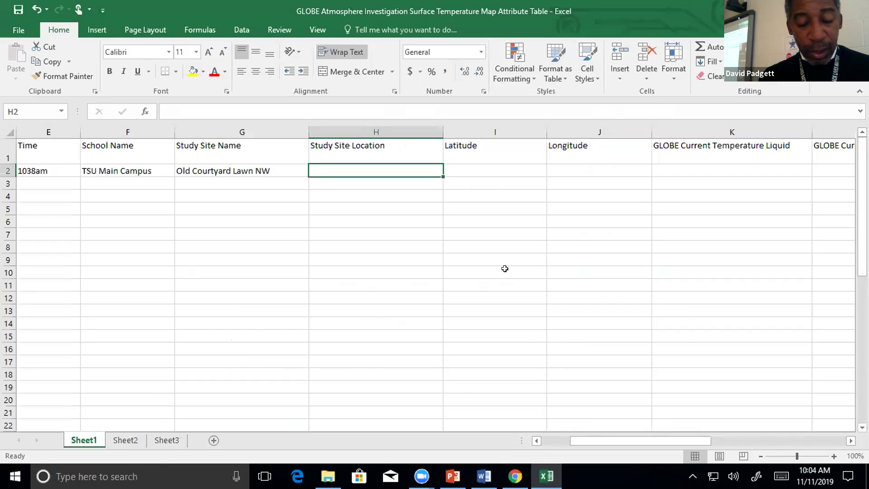
Enter 'approx 50 m E of Boswell Hall sign' in H2 and widen column H to fit it.
{"action": "type", "text": "approx"}
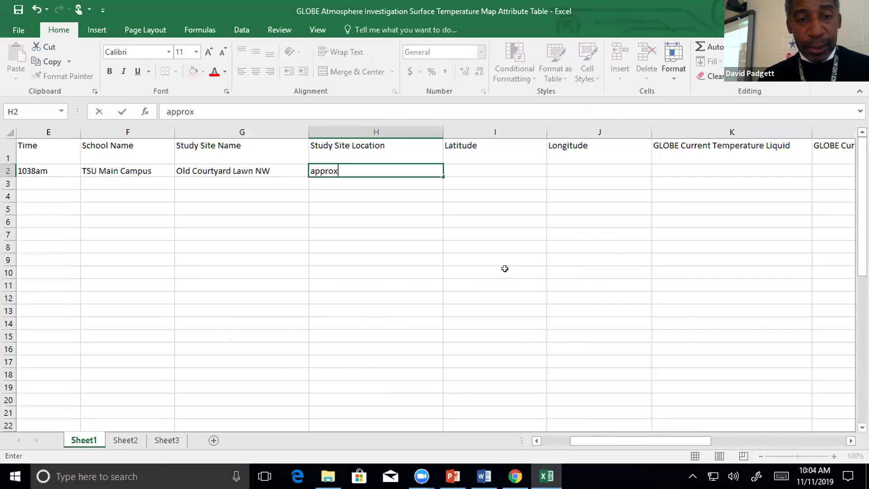
{"action": "type", "text": " 50"}
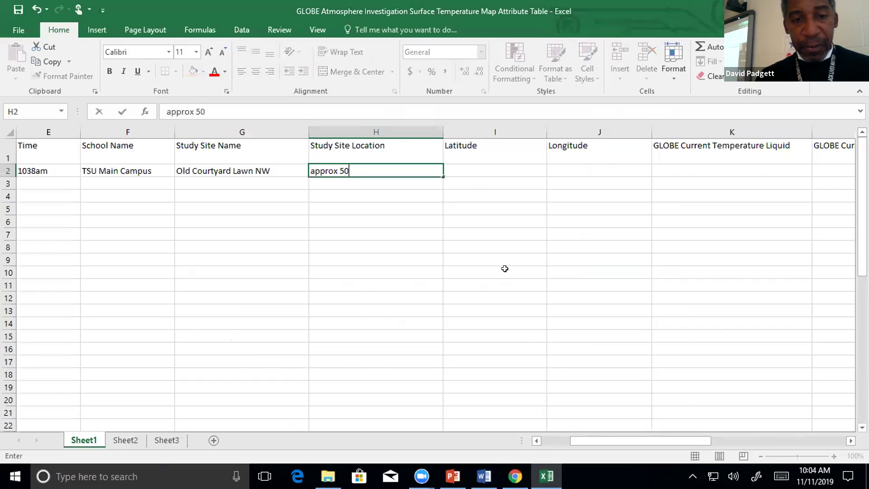
{"action": "type", "text": " m "}
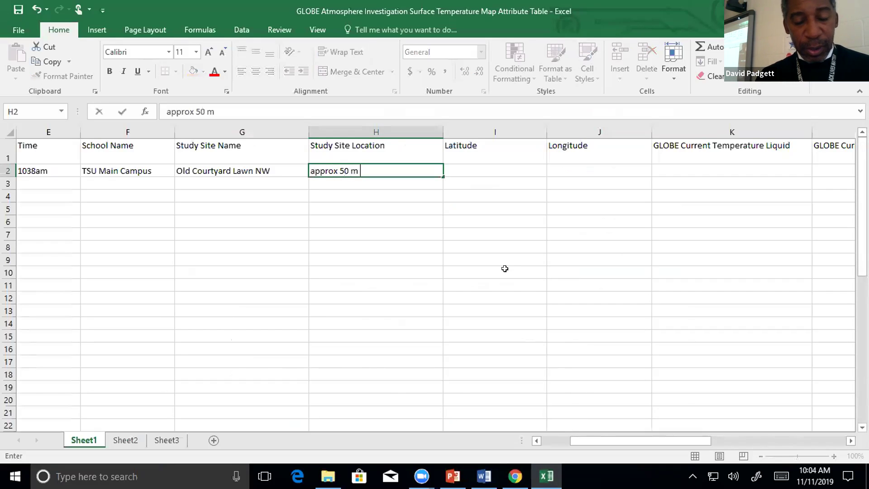
{"action": "type", "text": "E o"}
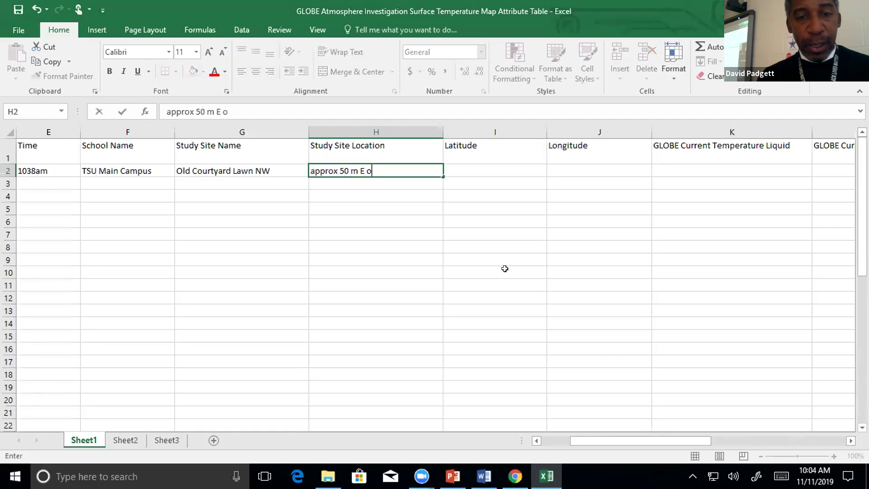
{"action": "type", "text": "f Boswell Hall sign"}
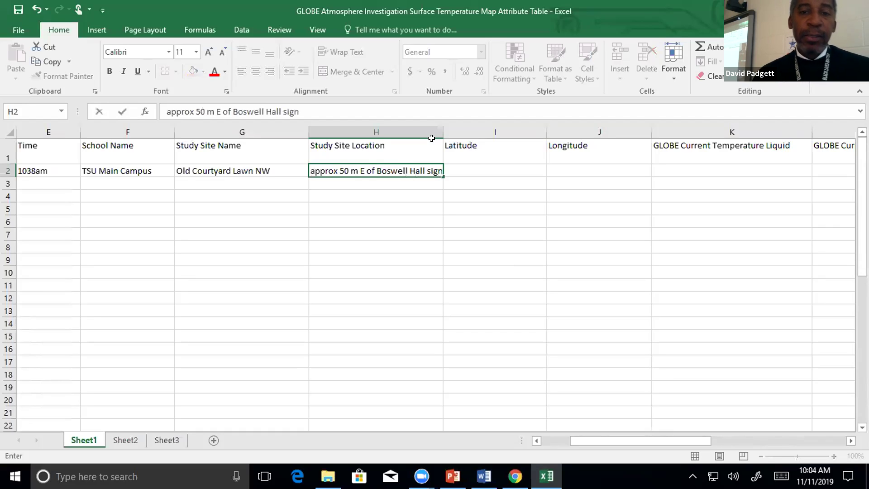
{"action": "left_click", "coordinate": [431, 133]}
{"action": "double_click", "coordinate": [443, 132]}
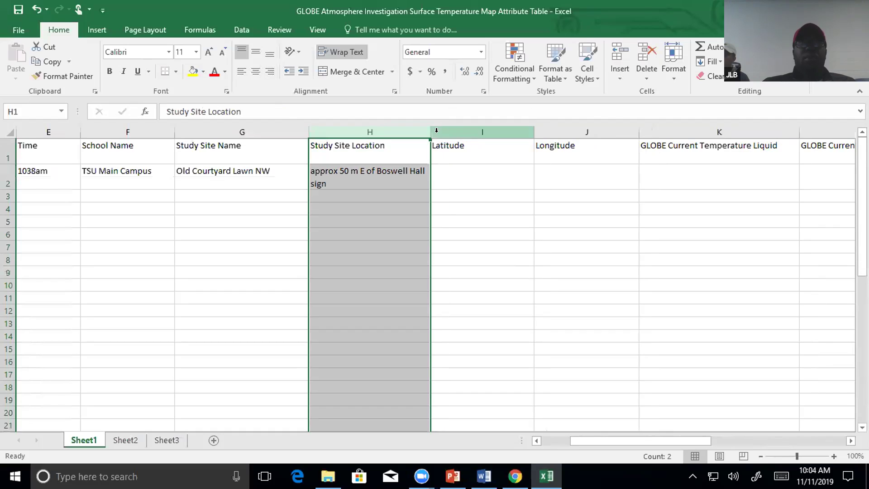
{"action": "left_click", "coordinate": [414, 172]}
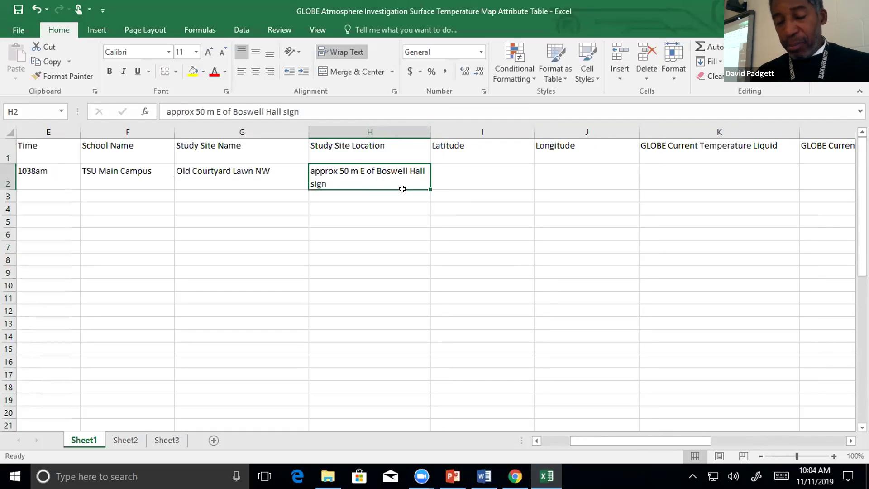
{"action": "left_click", "coordinate": [414, 132]}
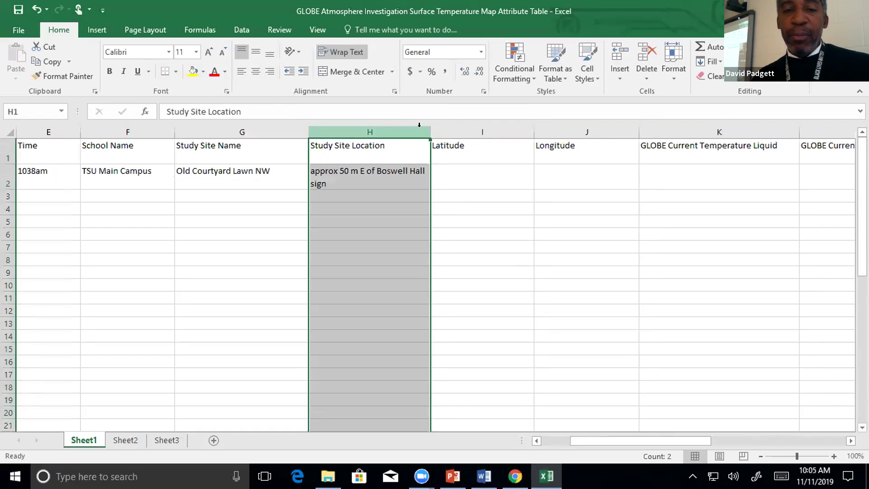
{"action": "left_click_drag", "start_coordinate": [426, 129], "coordinate": [454, 129]}
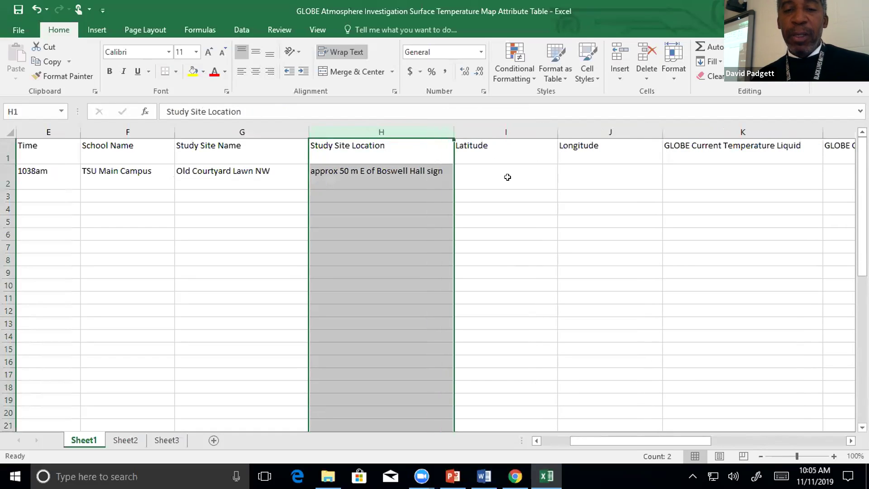
{"action": "left_click", "coordinate": [507, 177]}
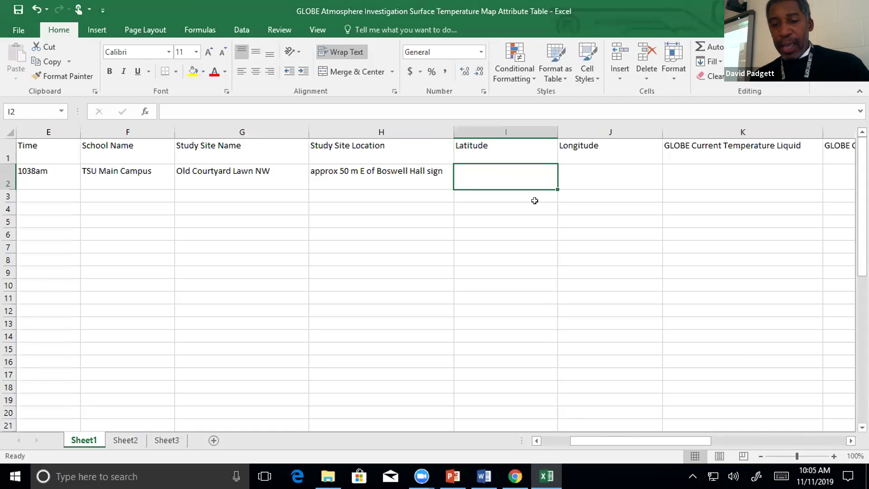
Find the latitude on the Site Definition Sheet and begin entering 36.16518 in I2.
{"action": "left_click", "coordinate": [515, 476]}
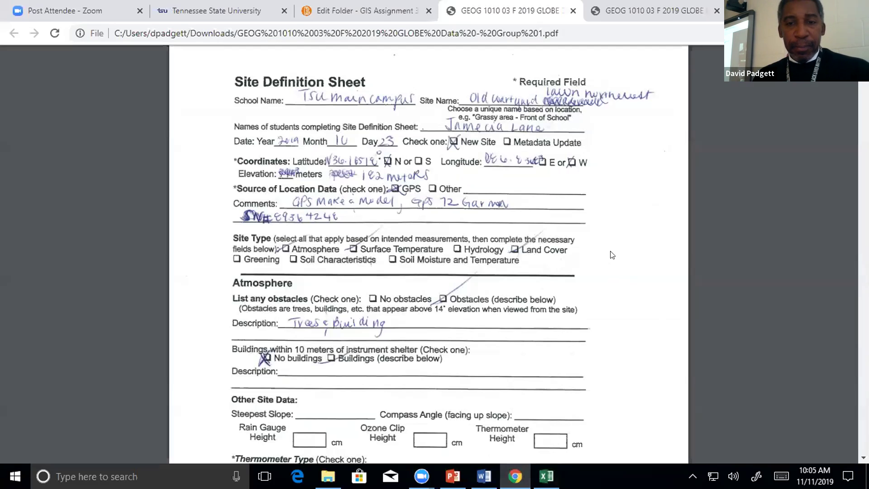
{"action": "scroll", "coordinate": [612, 253], "scroll_direction": "up", "scroll_amount": 1}
{"action": "scroll", "coordinate": [612, 252], "scroll_direction": "down", "scroll_amount": 3}
{"action": "scroll", "coordinate": [613, 250], "scroll_direction": "up", "scroll_amount": 4}
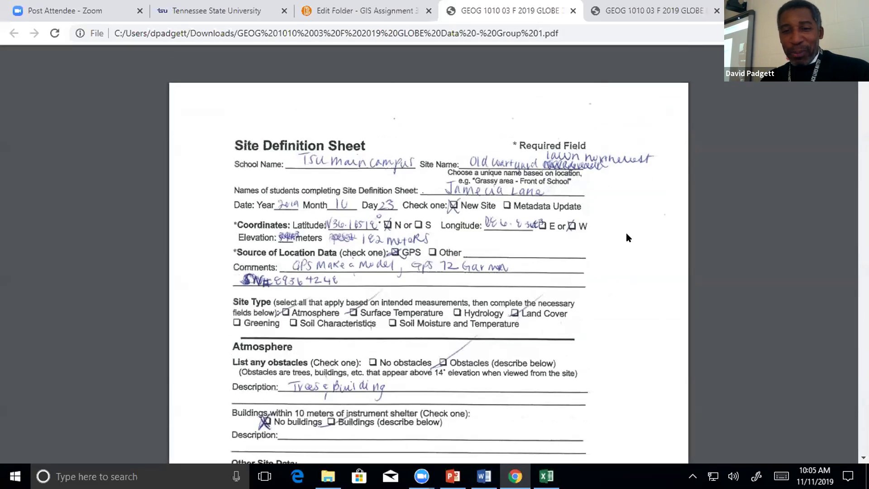
{"action": "scroll", "coordinate": [618, 231], "scroll_direction": "down", "scroll_amount": 2}
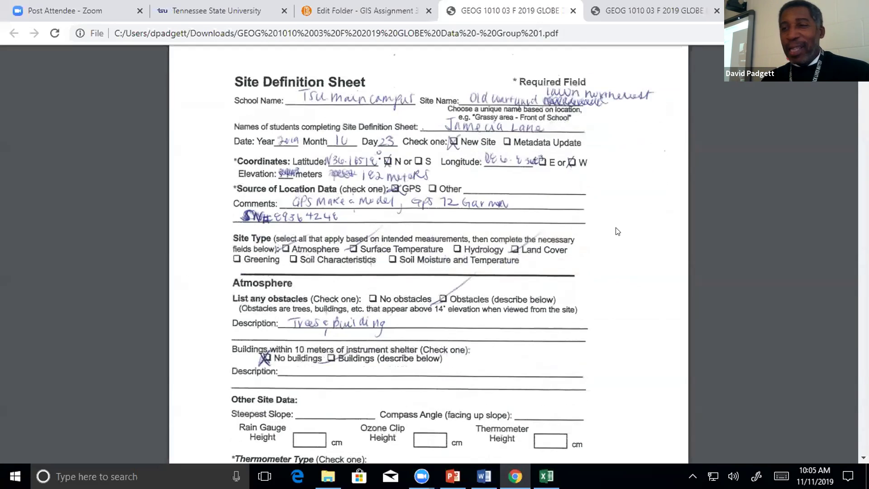
{"action": "scroll", "coordinate": [617, 230], "scroll_direction": "up", "scroll_amount": 2}
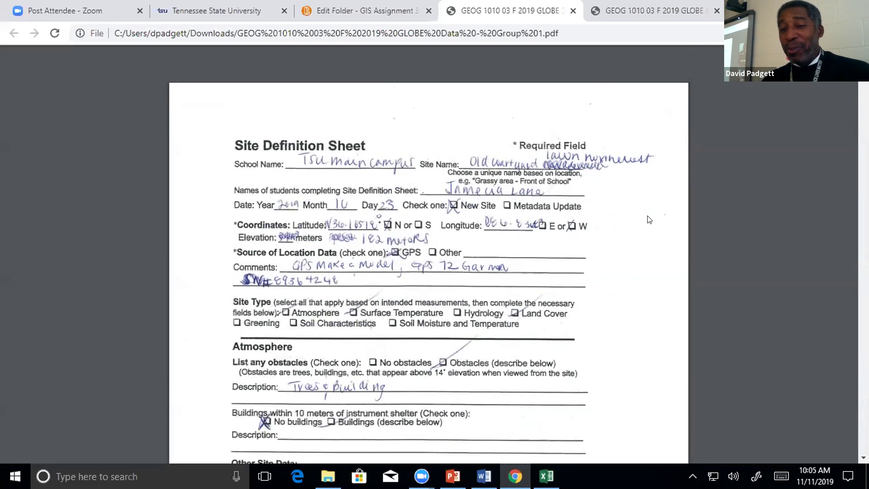
{"action": "scroll", "coordinate": [654, 219], "scroll_direction": "down", "scroll_amount": 1}
{"action": "scroll", "coordinate": [654, 220], "scroll_direction": "down", "scroll_amount": 20}
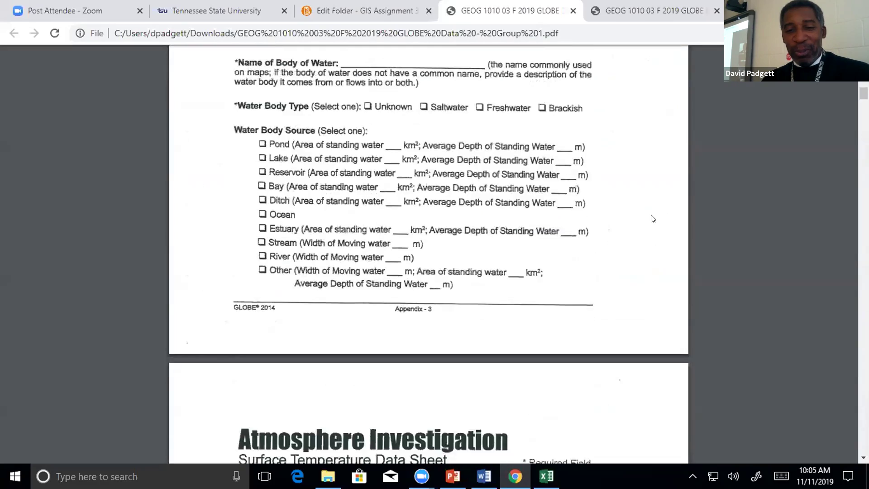
{"action": "scroll", "coordinate": [654, 220], "scroll_direction": "down", "scroll_amount": 20}
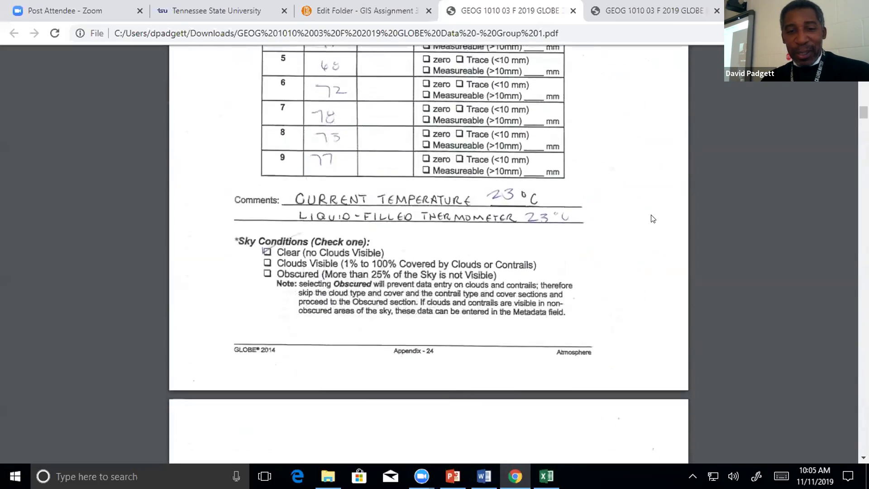
{"action": "scroll", "coordinate": [653, 219], "scroll_direction": "down", "scroll_amount": 20}
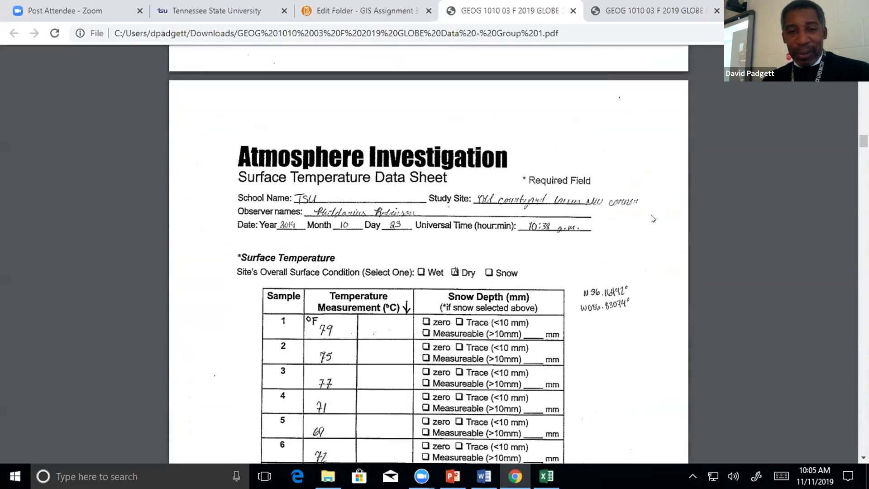
{"action": "scroll", "coordinate": [653, 219], "scroll_direction": "down", "scroll_amount": 12}
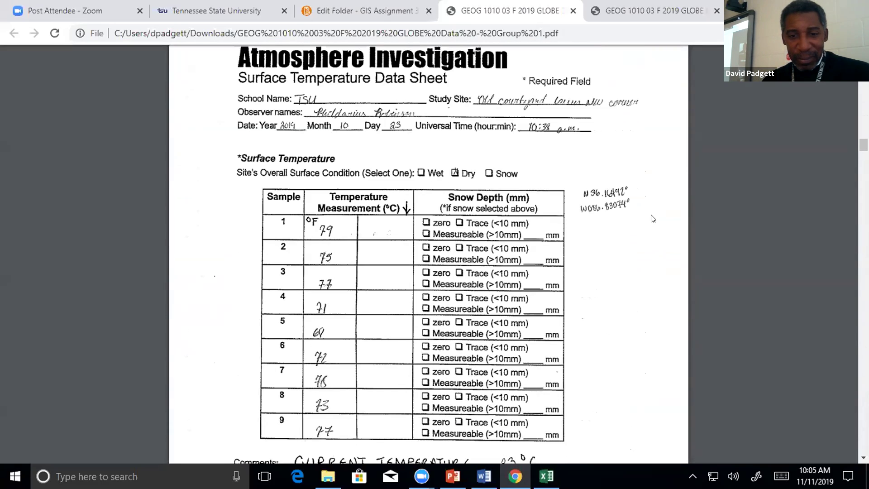
{"action": "scroll", "coordinate": [653, 219], "scroll_direction": "down", "scroll_amount": 5}
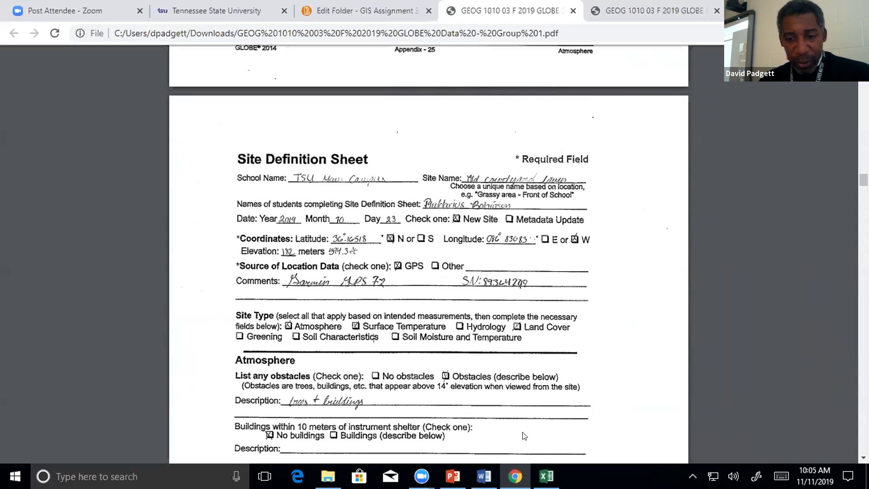
{"action": "left_click", "coordinate": [546, 476]}
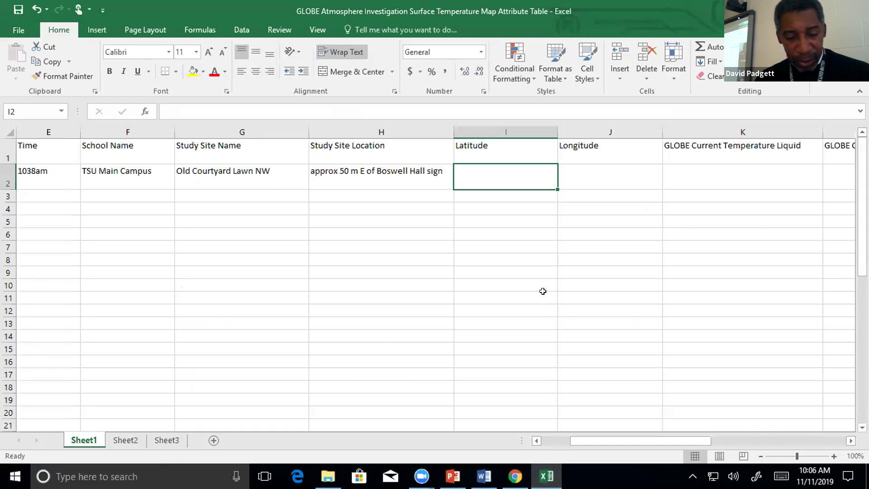
{"action": "type", "text": "36."}
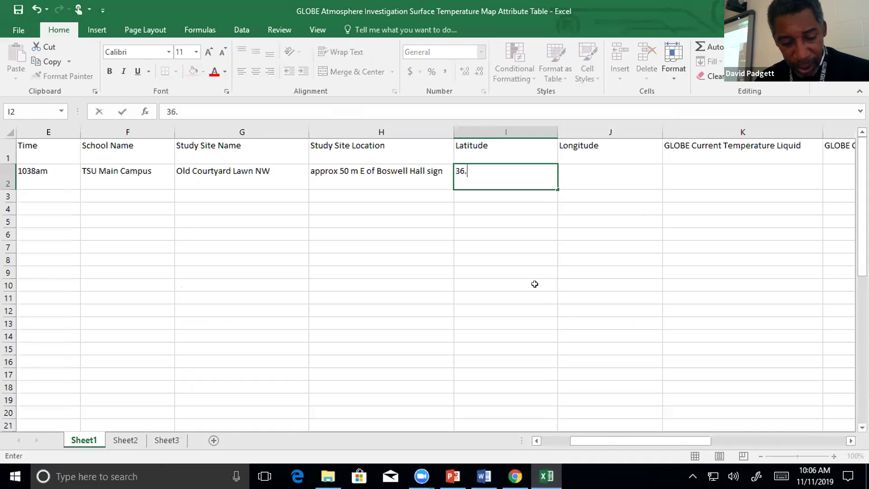
{"action": "type", "text": "16518"}
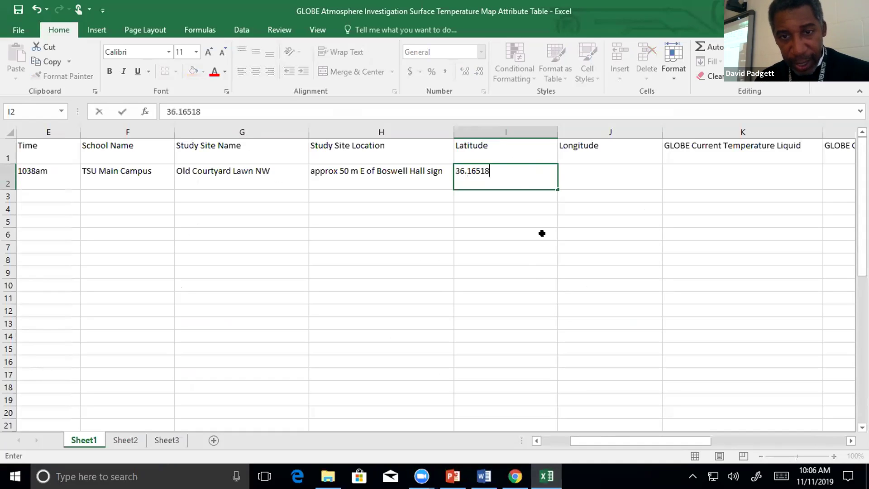
Enter longitude -86.83083 in cell J2, checking the digits against the PDF data sheet.
{"action": "left_click", "coordinate": [577, 172]}
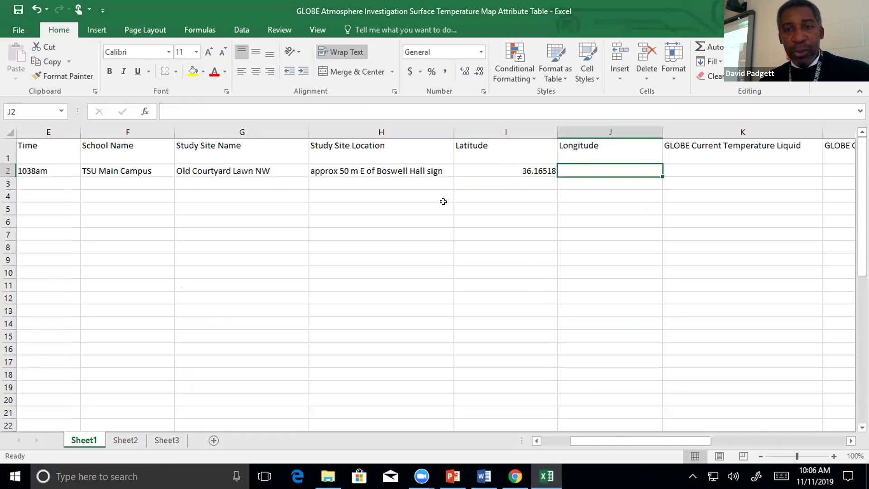
{"action": "left_click", "coordinate": [516, 476]}
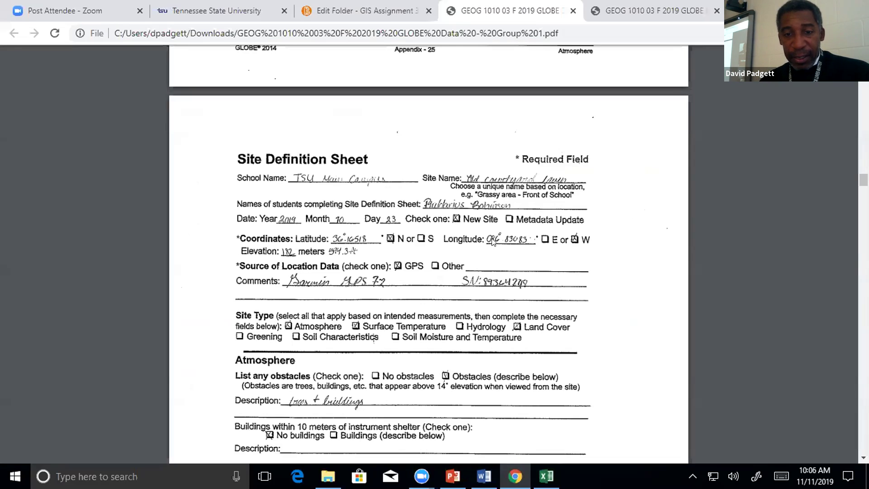
{"action": "left_click", "coordinate": [547, 476]}
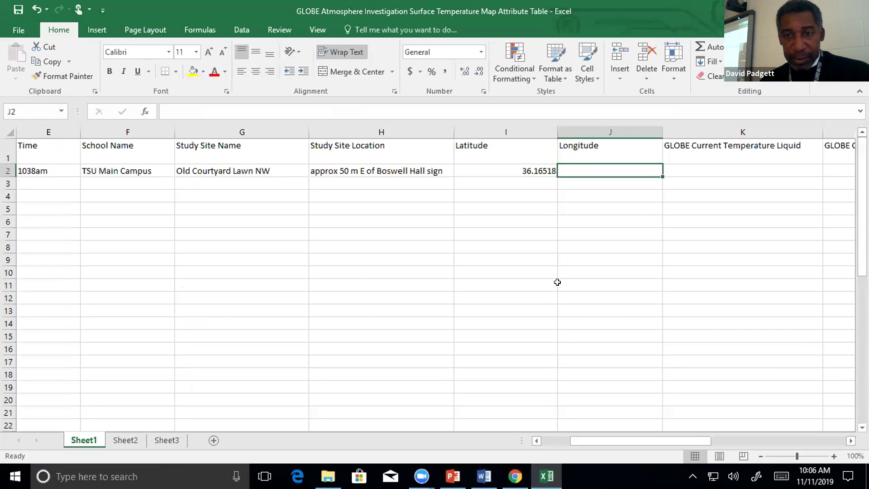
{"action": "type", "text": "-"}
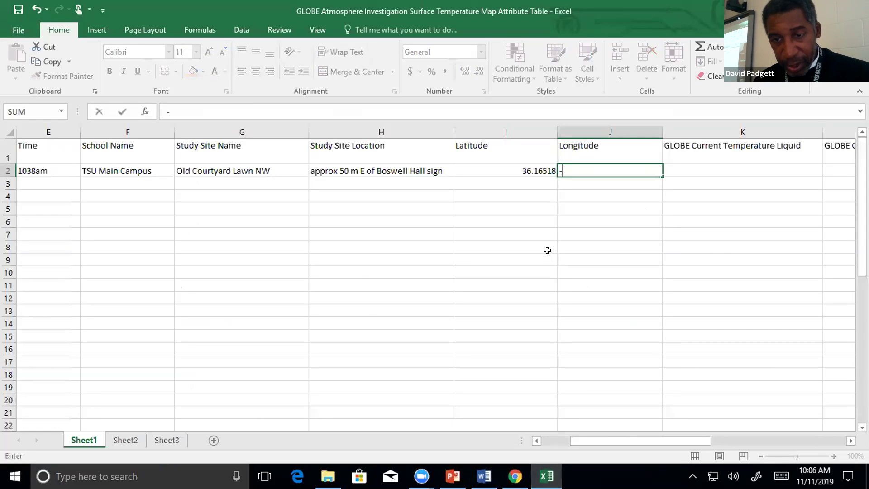
{"action": "type", "text": "86."}
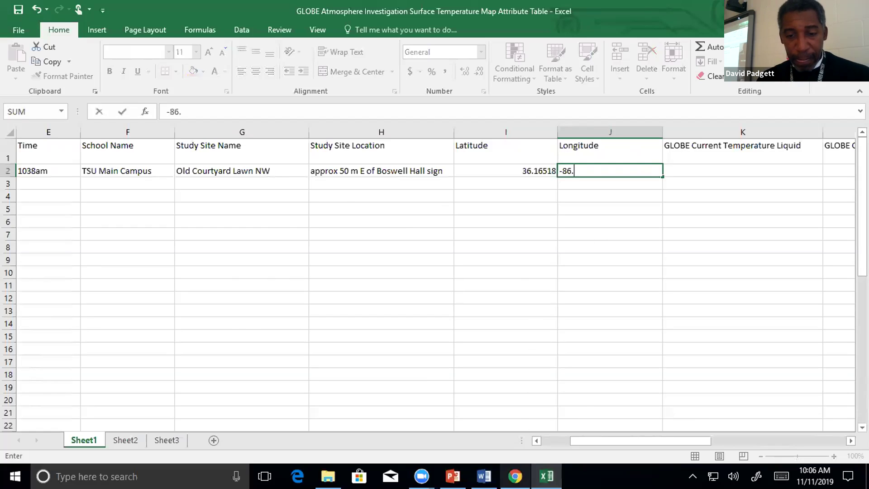
{"action": "left_click", "coordinate": [515, 476]}
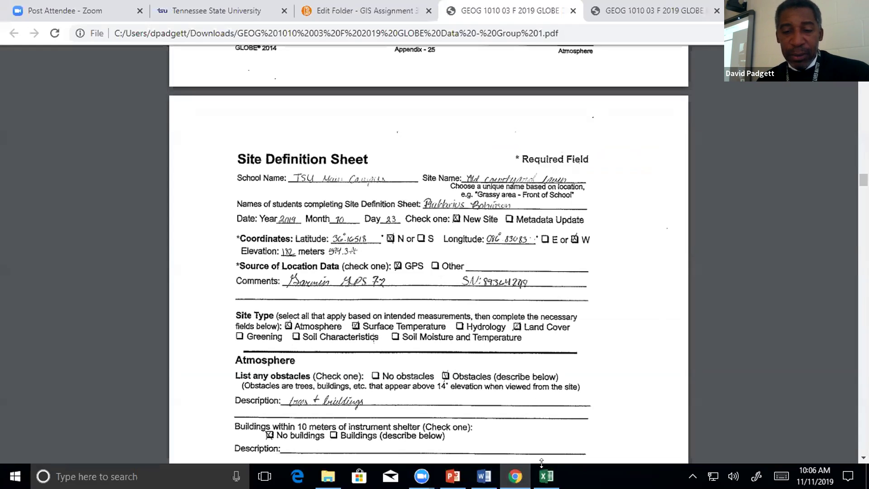
{"action": "left_click", "coordinate": [546, 476]}
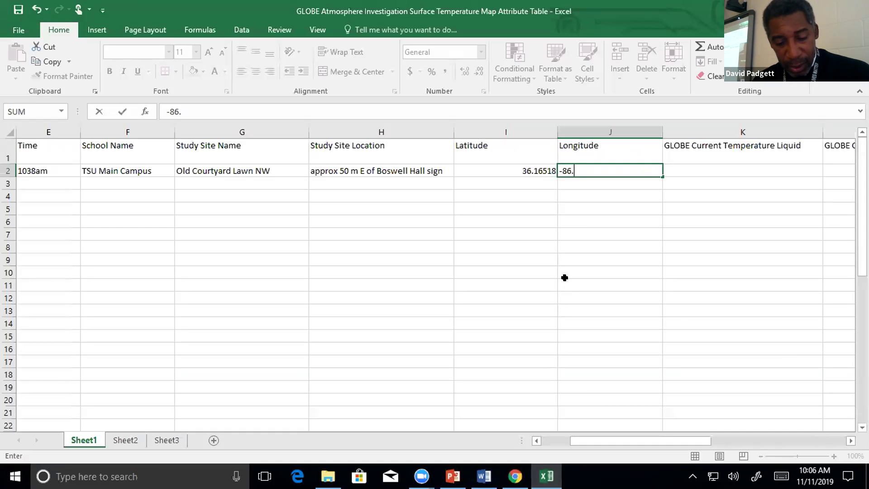
{"action": "type", "text": "83"}
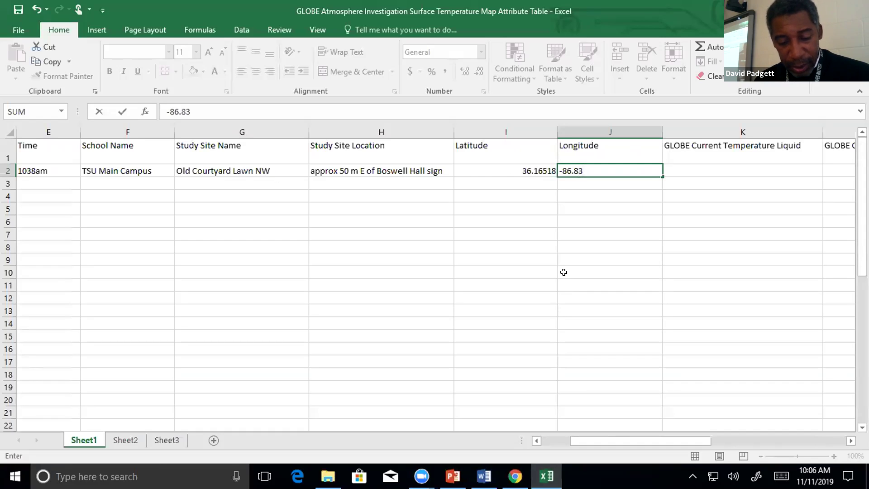
{"action": "type", "text": "0"}
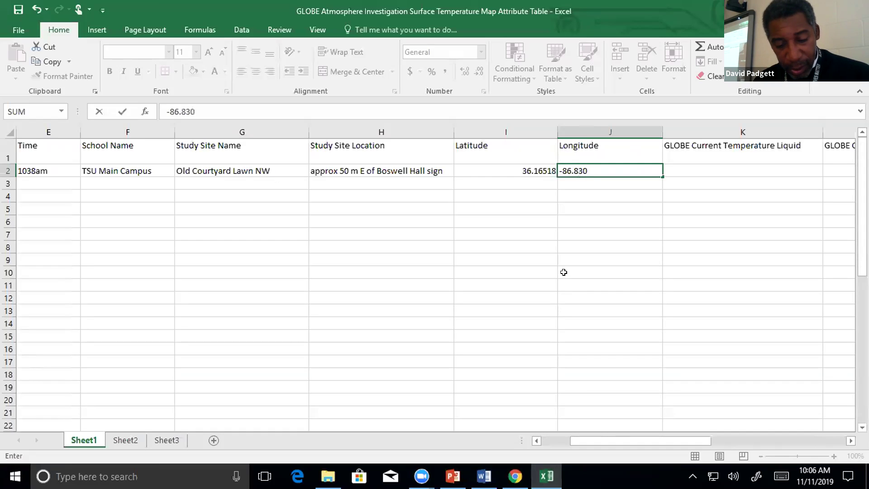
{"action": "type", "text": "83"}
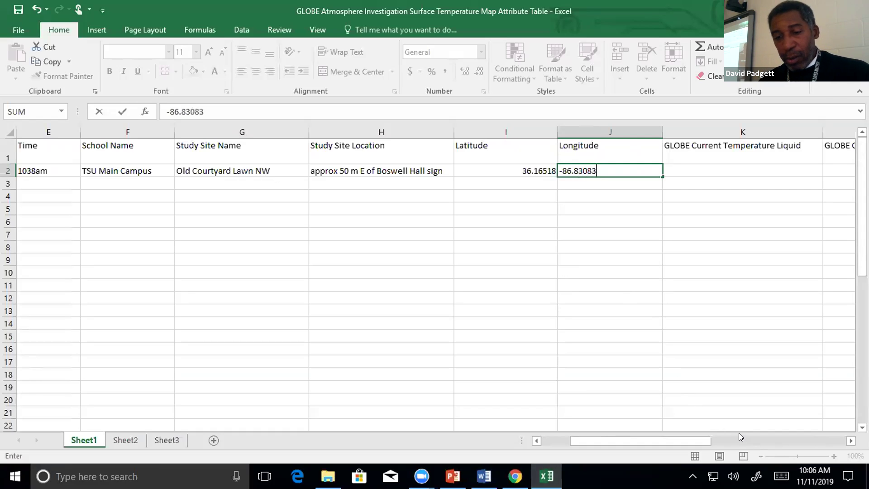
{"action": "left_click", "coordinate": [536, 441]}
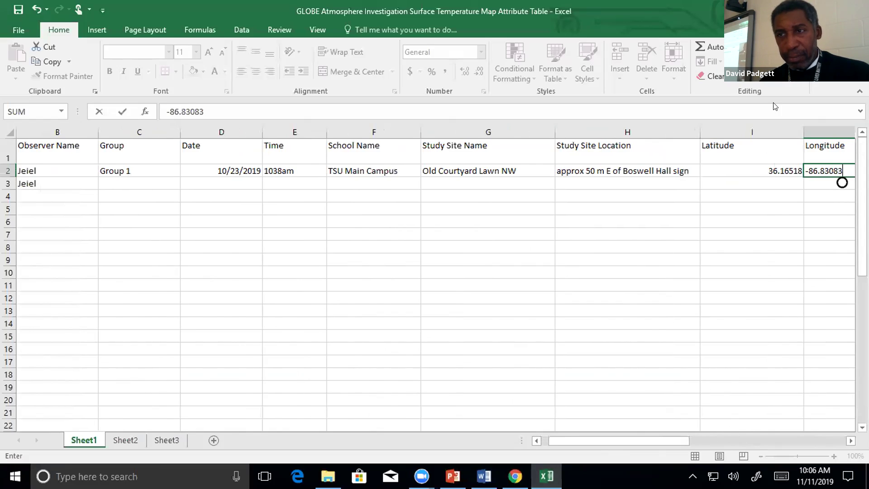
Commit -86.83083 in J2 by selecting K2, then bring the Group 1 Site Definition Sheet forward.
{"action": "left_click", "coordinate": [825, 10]}
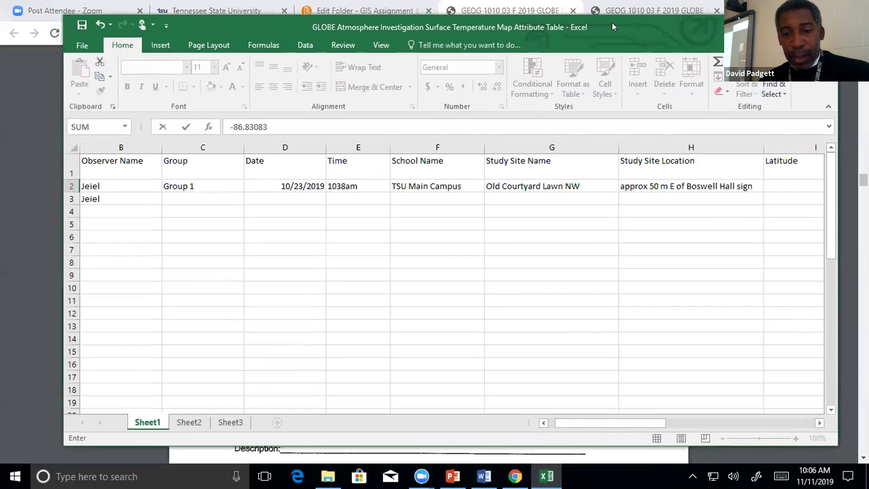
{"action": "left_click_drag", "start_coordinate": [612, 22], "coordinate": [462, 8]}
{"action": "left_click_drag", "start_coordinate": [669, 406], "coordinate": [668, 406]}
{"action": "left_click", "coordinate": [398, 170]}
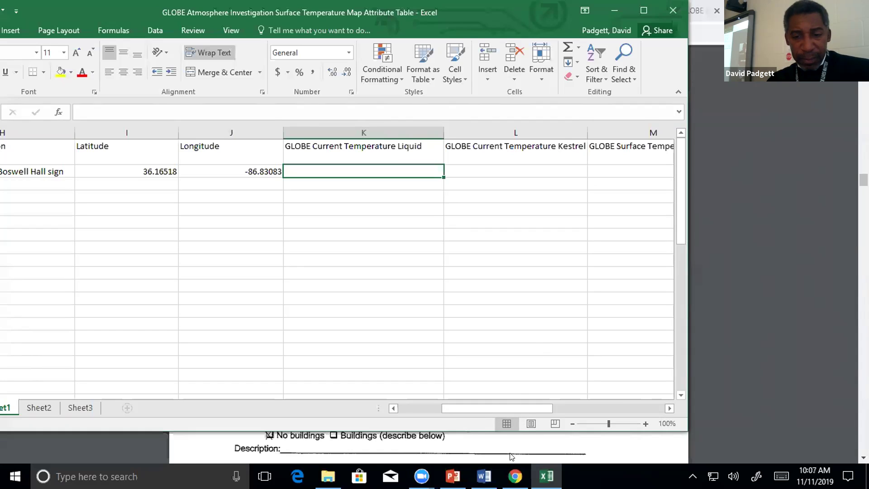
{"action": "left_click", "coordinate": [515, 476]}
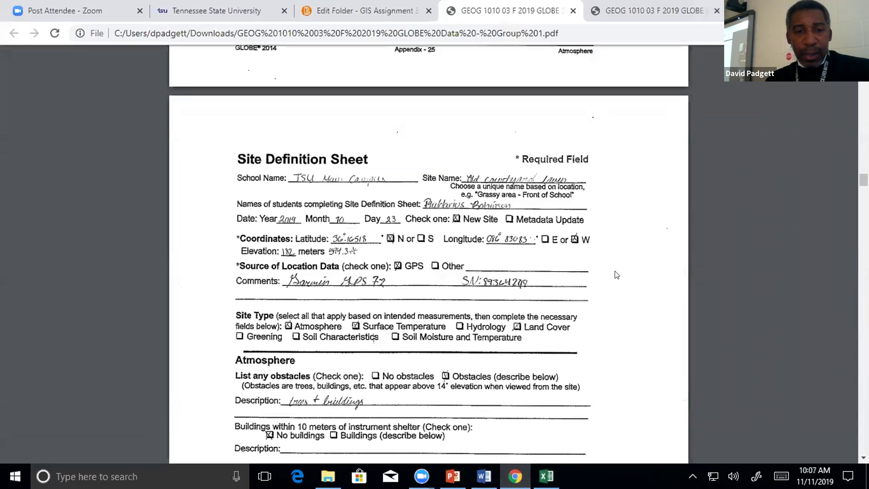
Scroll the PDF to the Surface Temperature comment: 23°C current temperature by liquid-filled thermometer.
{"action": "scroll", "coordinate": [615, 275], "scroll_direction": "down", "scroll_amount": 20}
{"action": "scroll", "coordinate": [619, 271], "scroll_direction": "up", "scroll_amount": 10}
{"action": "scroll", "coordinate": [620, 268], "scroll_direction": "up", "scroll_amount": 3}
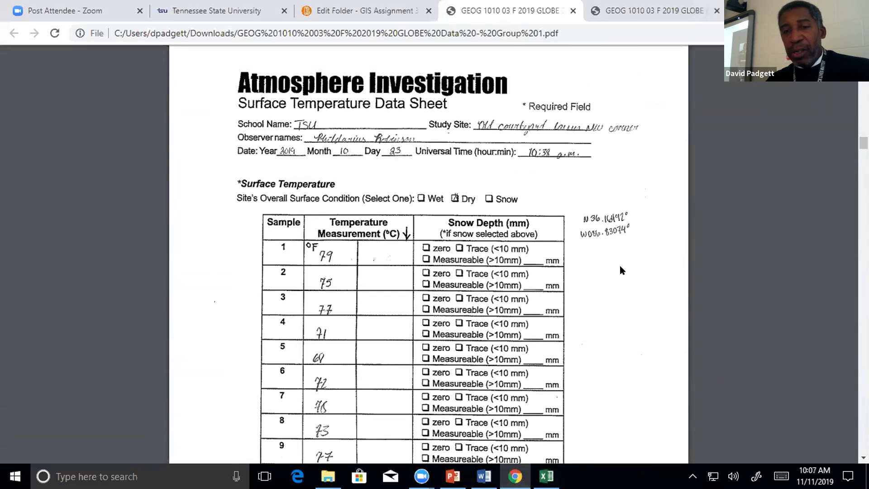
{"action": "scroll", "coordinate": [621, 270], "scroll_direction": "down", "scroll_amount": 2}
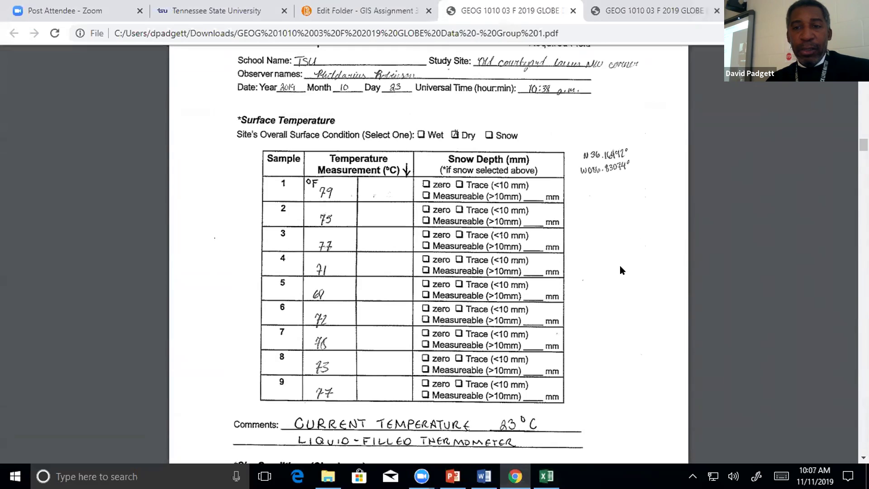
{"action": "scroll", "coordinate": [621, 270], "scroll_direction": "down", "scroll_amount": 4}
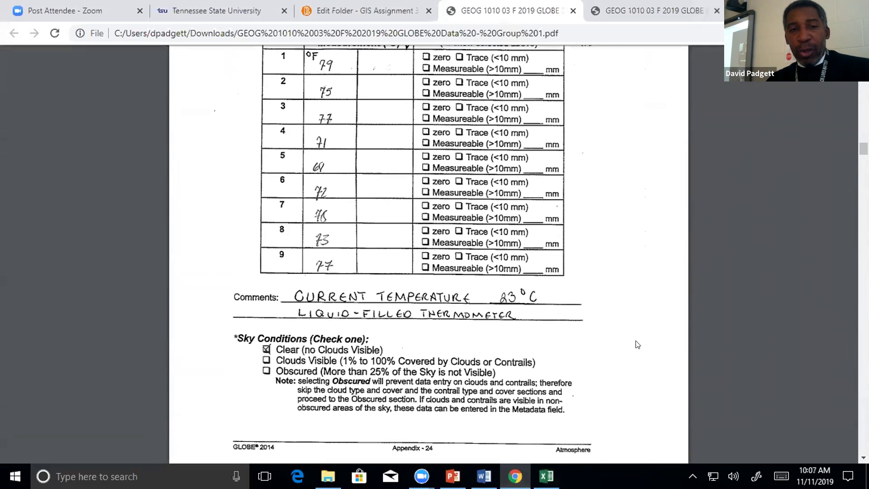
{"action": "scroll", "coordinate": [637, 344], "scroll_direction": "up", "scroll_amount": 2}
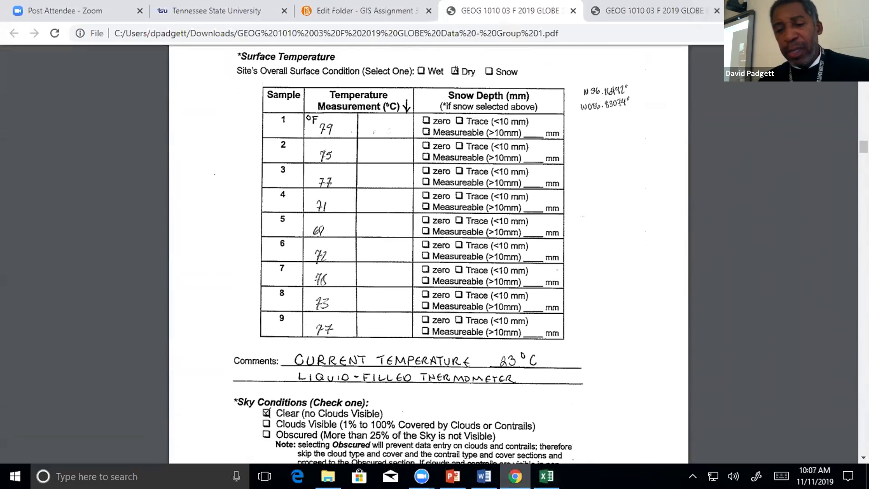
{"action": "left_click", "coordinate": [546, 475]}
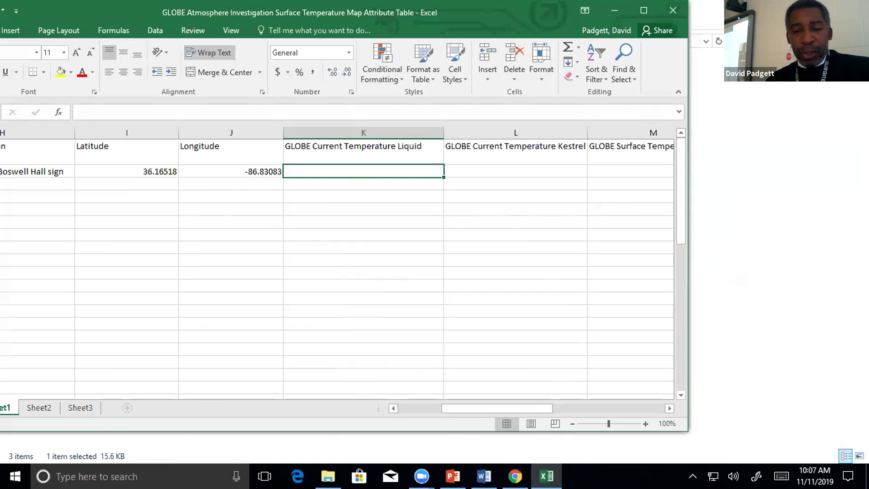
{"action": "left_click", "coordinate": [515, 476]}
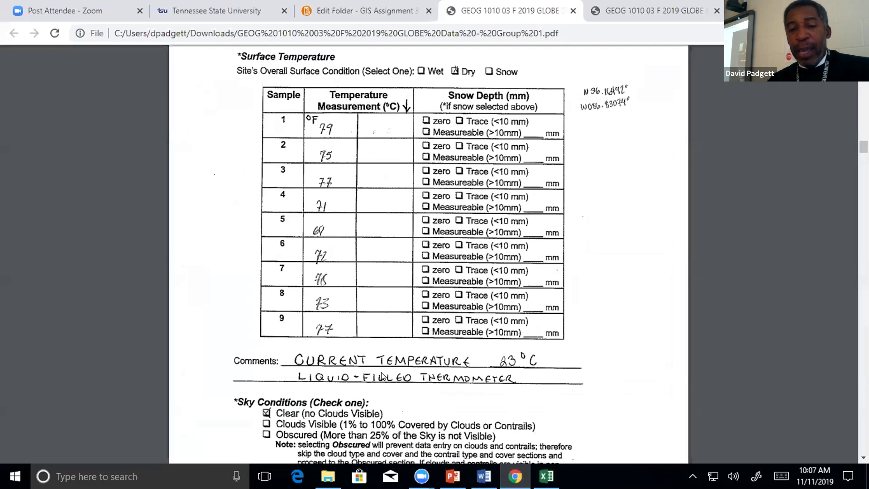
{"action": "scroll", "coordinate": [442, 382], "scroll_direction": "down", "scroll_amount": 2}
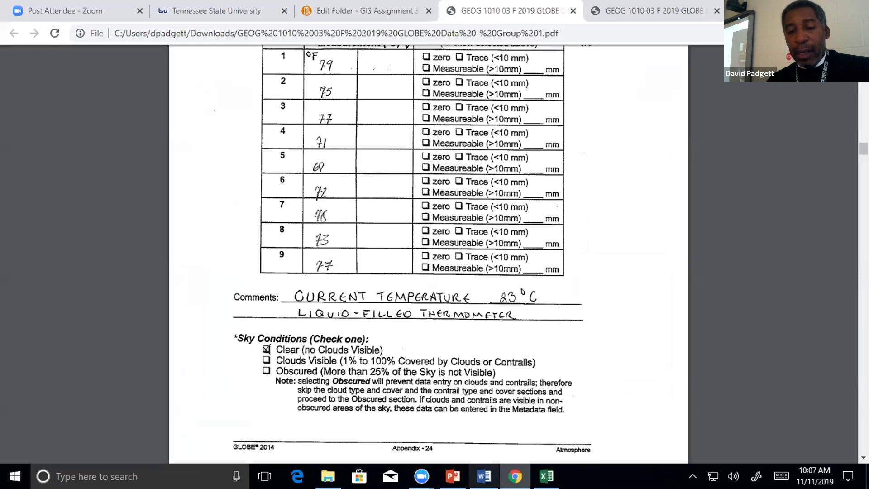
Enter 23 as the liquid current temperature in K2.
{"action": "left_click", "coordinate": [546, 476]}
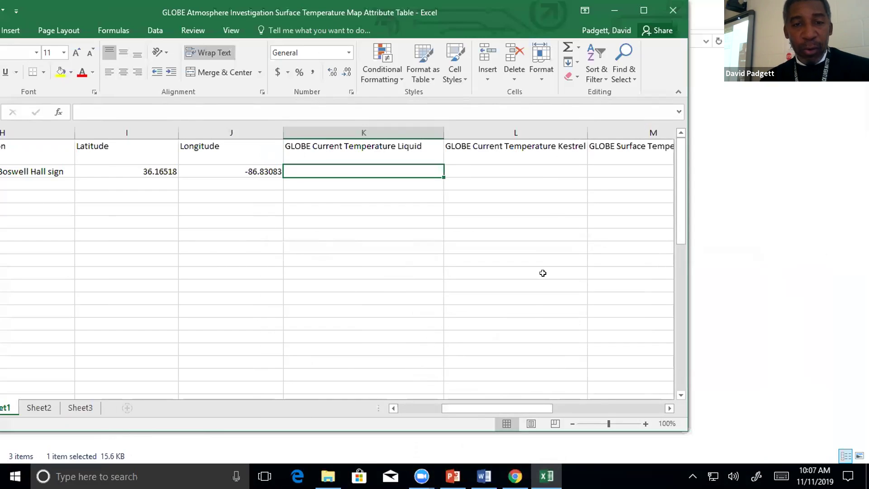
{"action": "type", "text": "23"}
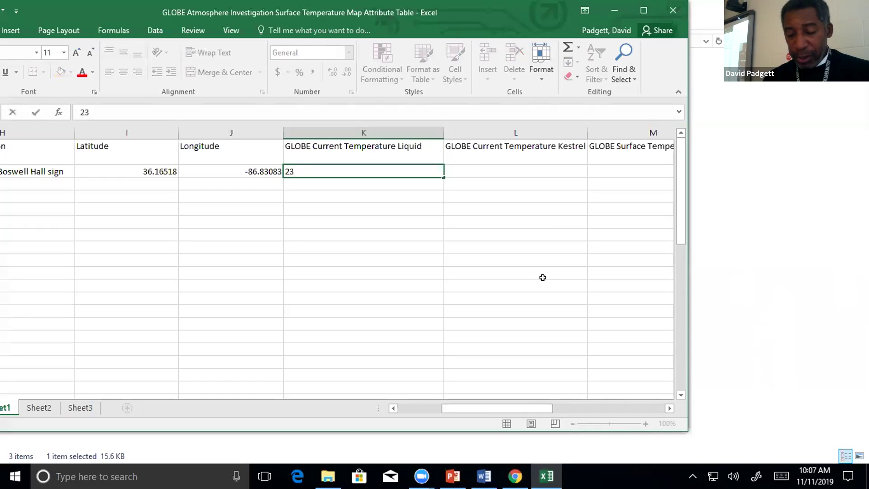
{"action": "key", "text": "Tab"}
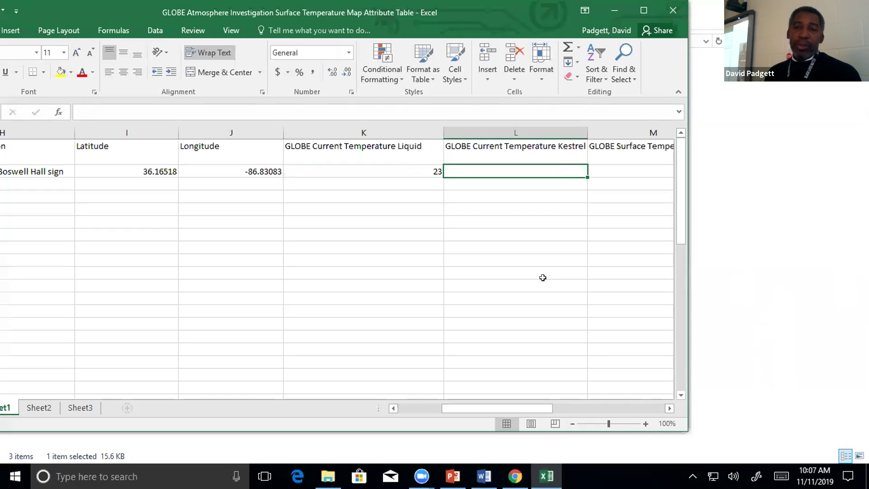
{"action": "key", "text": "Left"}
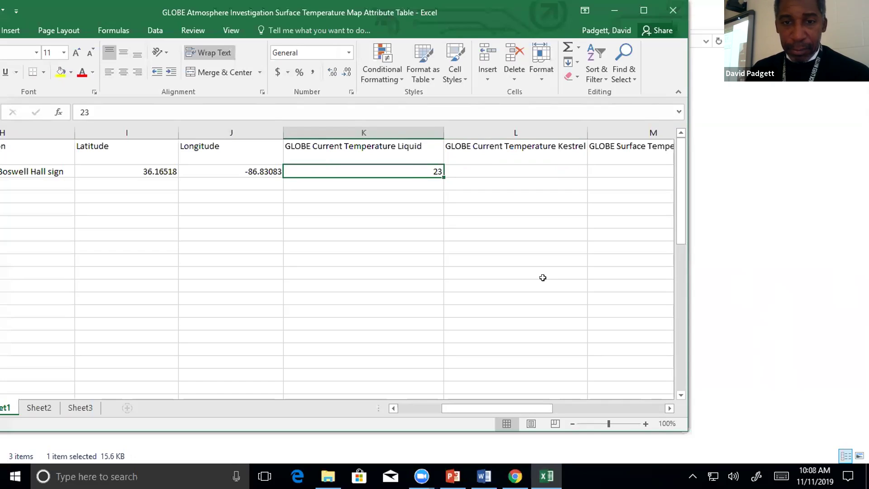
{"action": "key", "text": "Right"}
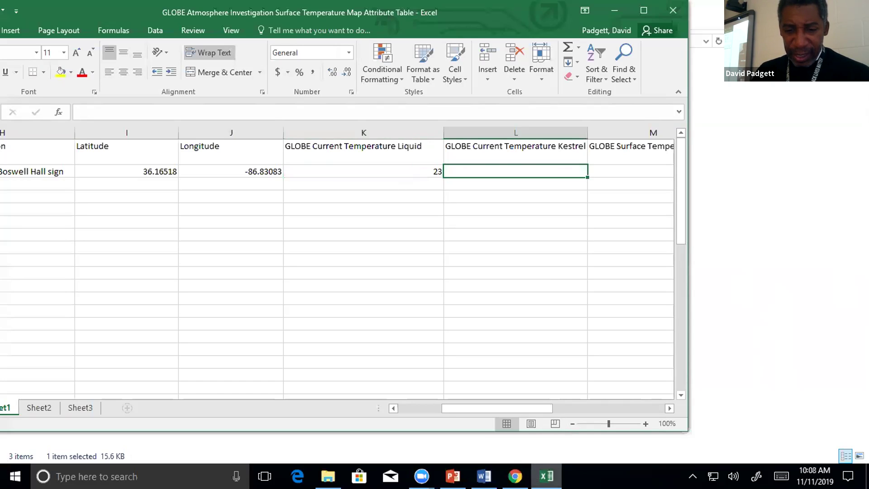
Enter na for the Kestrel temperature in L2.
{"action": "left_click", "coordinate": [515, 476]}
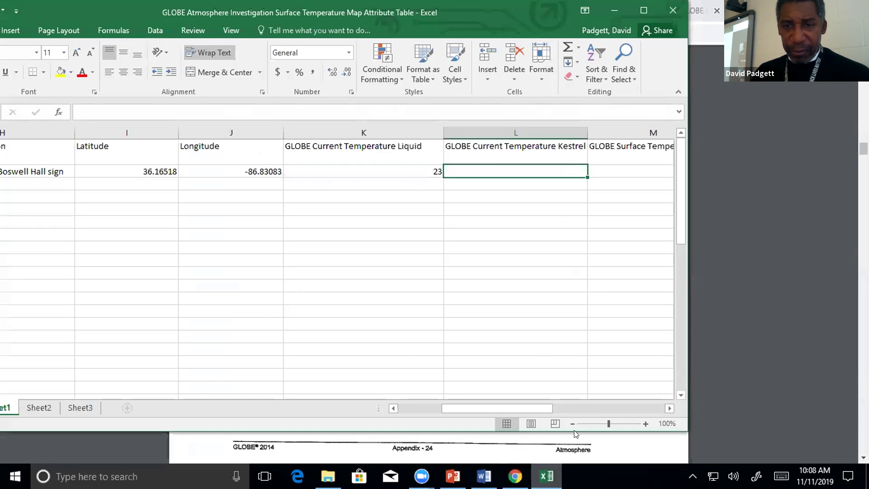
{"action": "left_click", "coordinate": [547, 476]}
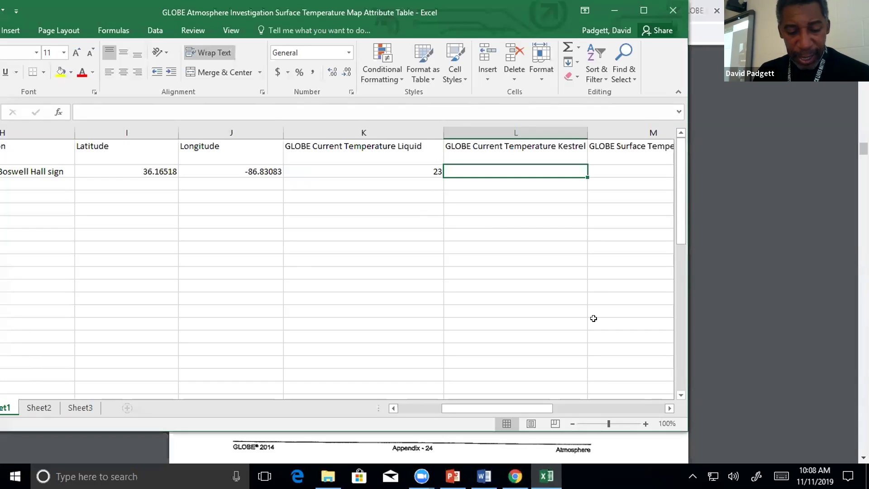
{"action": "type", "text": "na"}
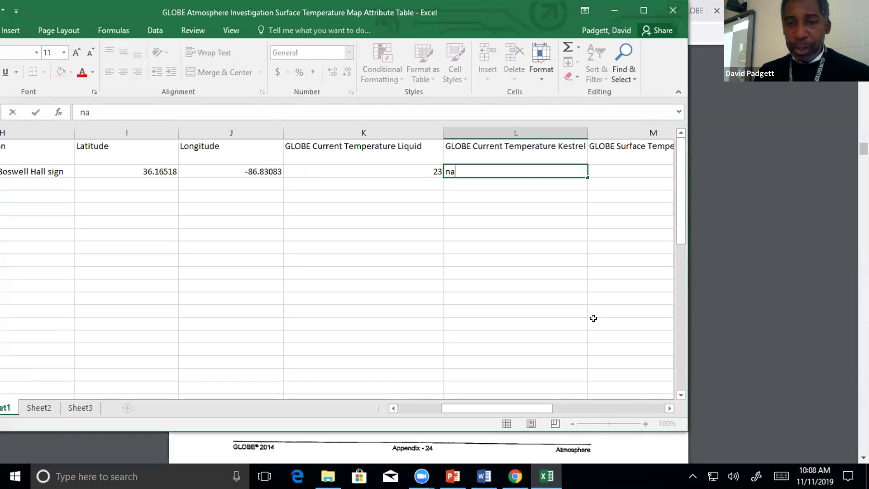
{"action": "key", "text": "Tab"}
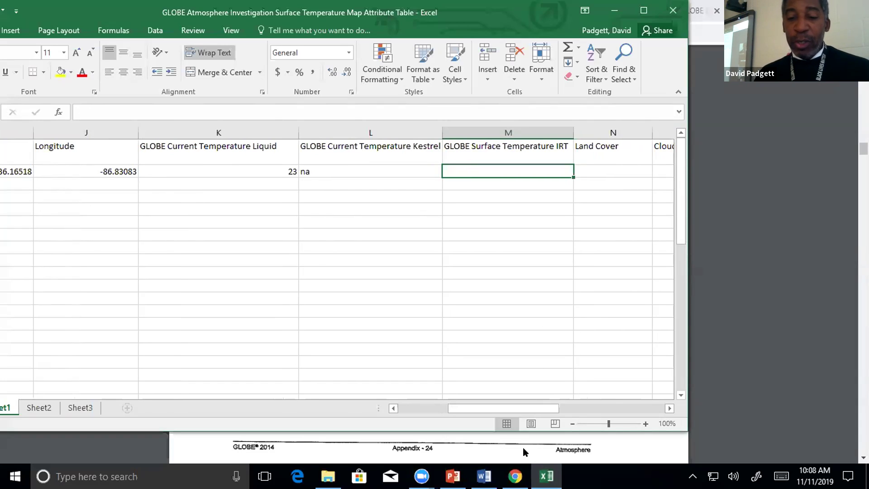
Return to the Surface Temperature table in the scanned PDF.
{"action": "left_click", "coordinate": [515, 476]}
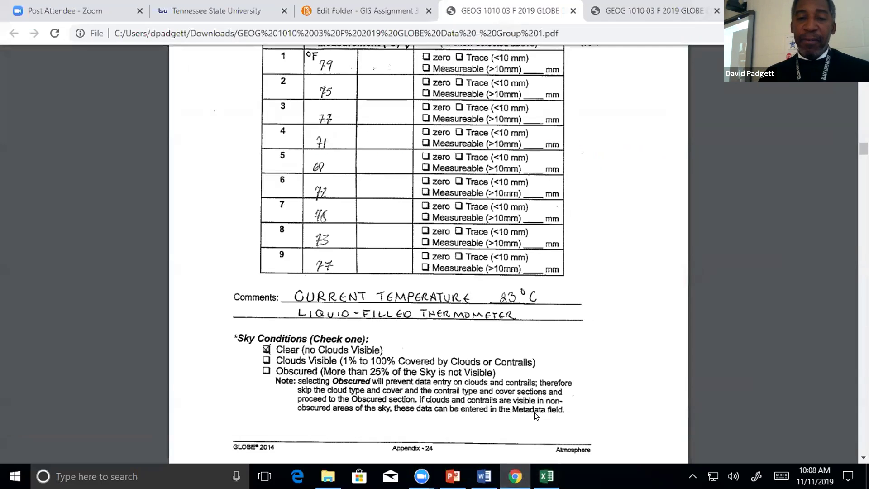
{"action": "scroll", "coordinate": [608, 357], "scroll_direction": "up", "scroll_amount": 3}
{"action": "scroll", "coordinate": [608, 357], "scroll_direction": "down", "scroll_amount": 2}
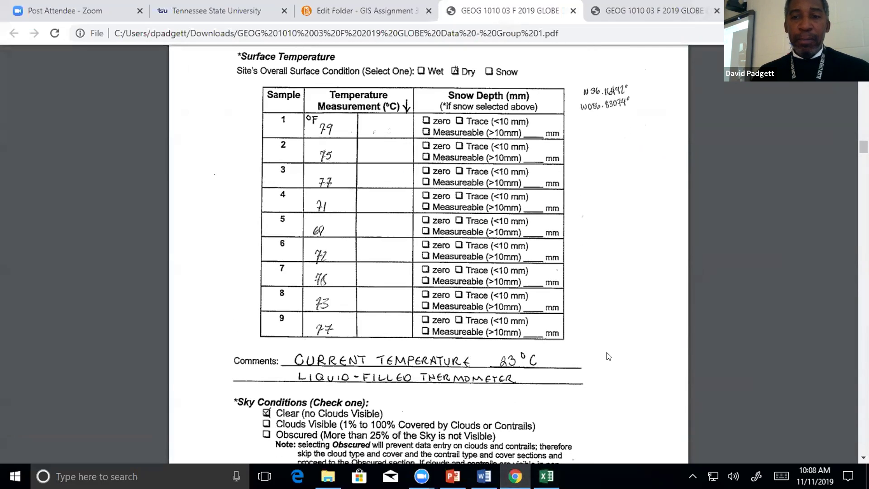
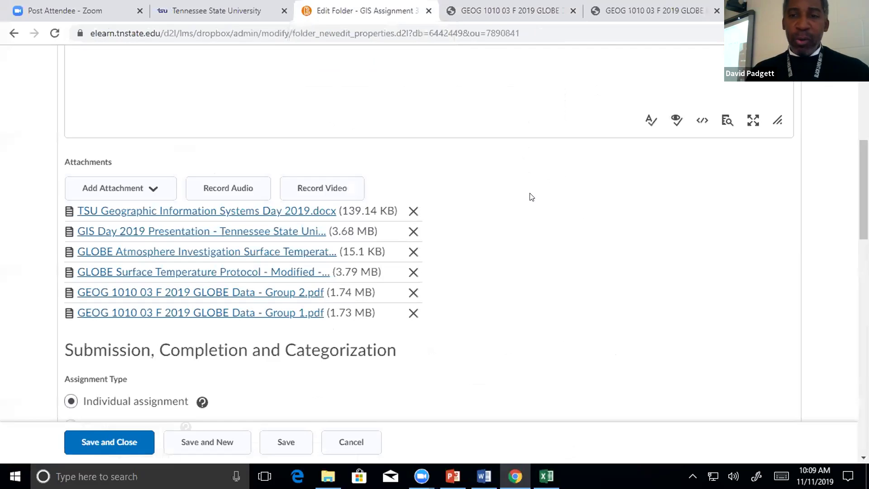
Review the six GLOBE attachments in the assignment folder, then bring up the attribute table workbook in Excel.
{"action": "scroll", "coordinate": [539, 197], "scroll_direction": "down", "scroll_amount": 1}
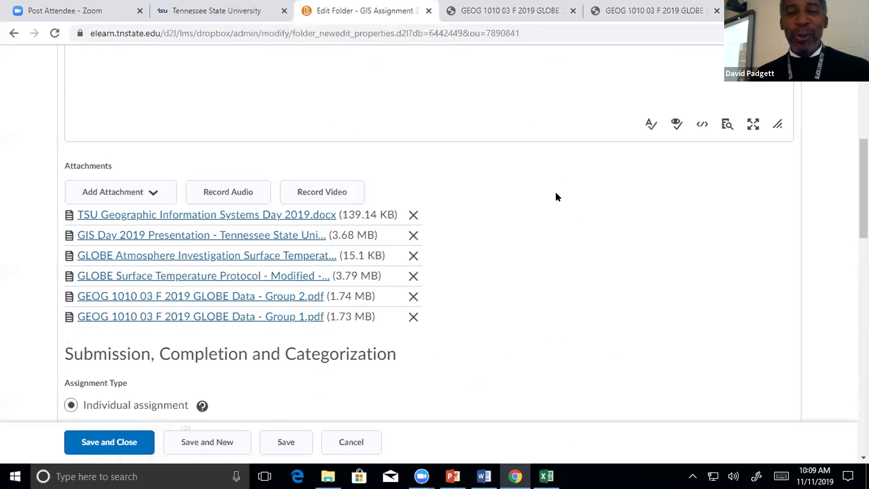
{"action": "scroll", "coordinate": [555, 191], "scroll_direction": "up", "scroll_amount": 10}
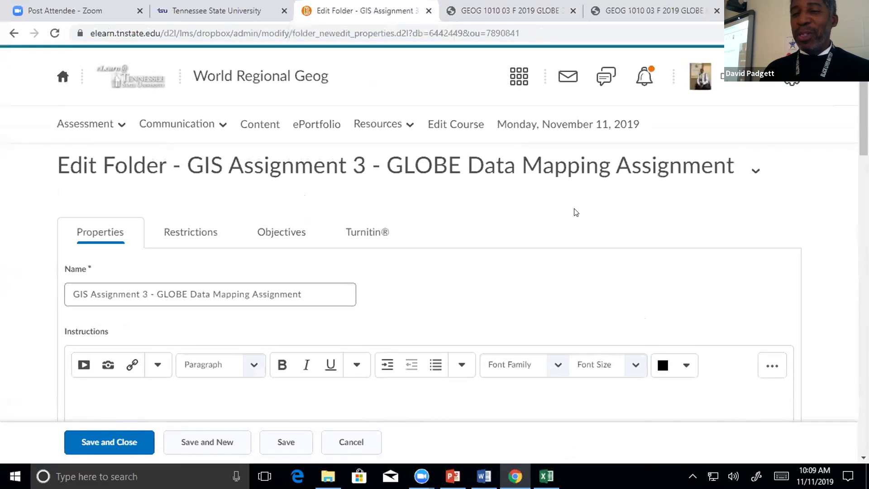
{"action": "scroll", "coordinate": [513, 220], "scroll_direction": "down", "scroll_amount": 10}
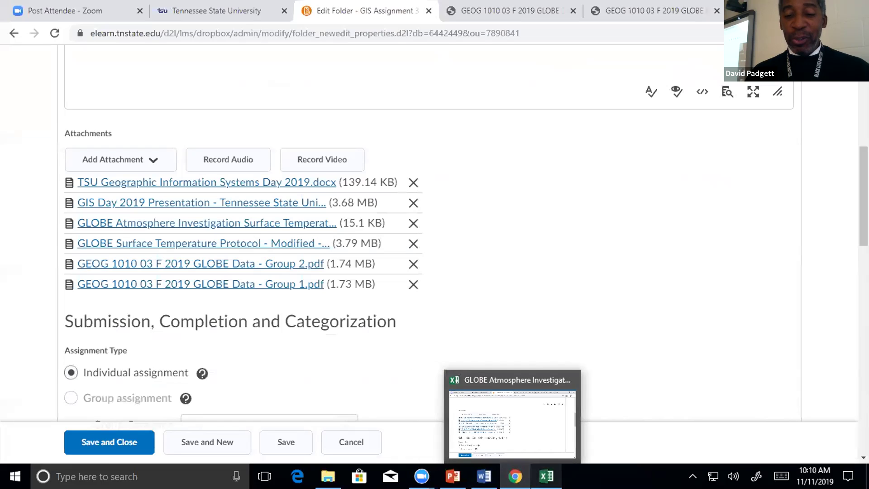
{"action": "left_click", "coordinate": [546, 476]}
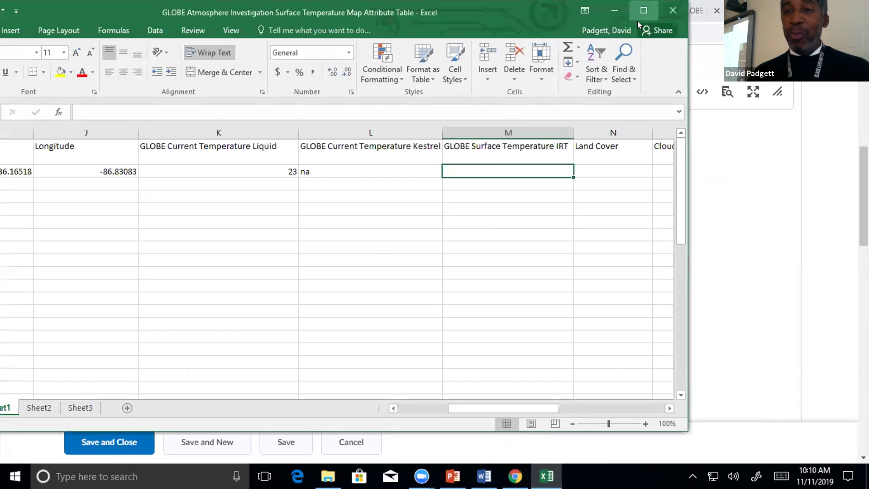
Maximize the attribute table workbook, then download GEOG 1010 Group 2.pdf from the assignment page.
{"action": "left_click", "coordinate": [639, 13]}
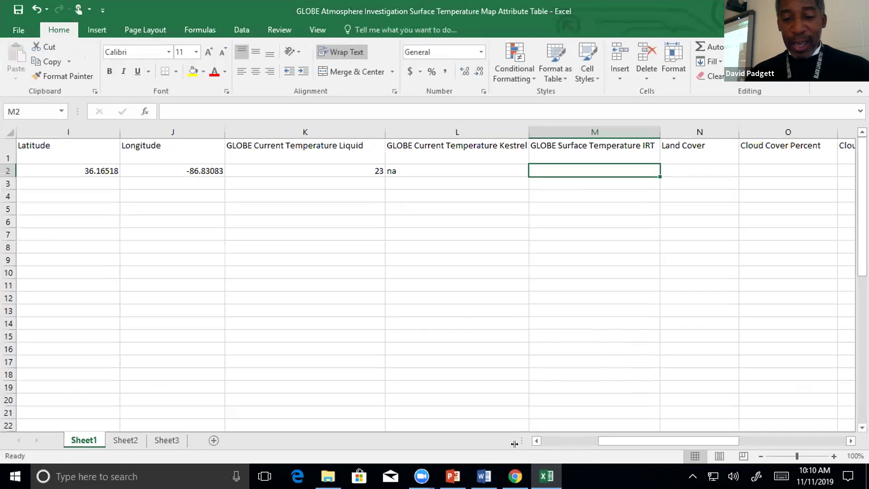
{"action": "mouse_move", "coordinate": [516, 477]}
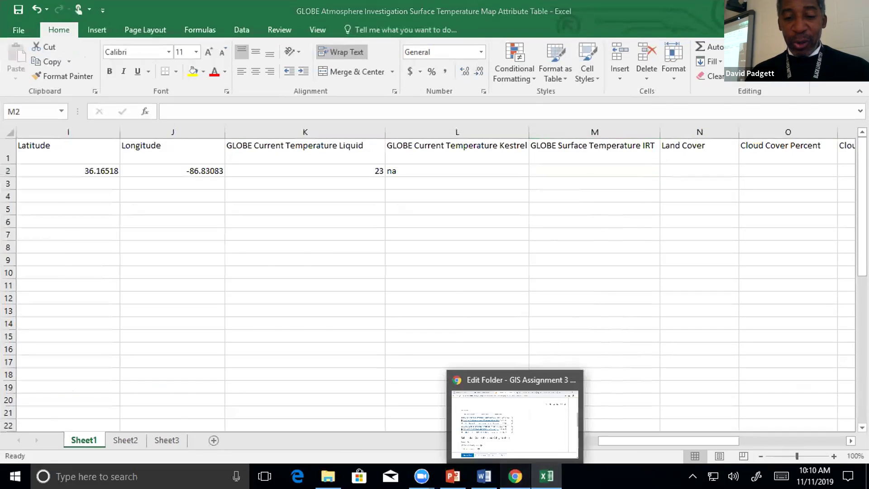
{"action": "left_click", "coordinate": [473, 384]}
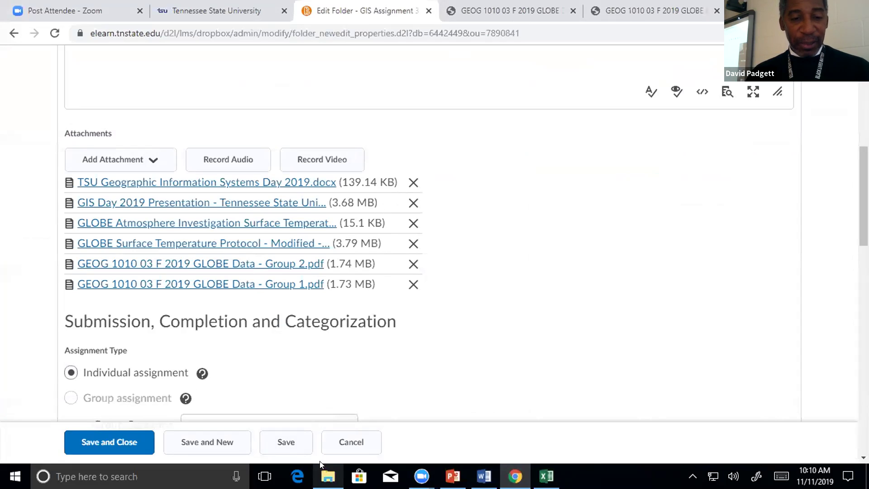
{"action": "left_click", "coordinate": [262, 263]}
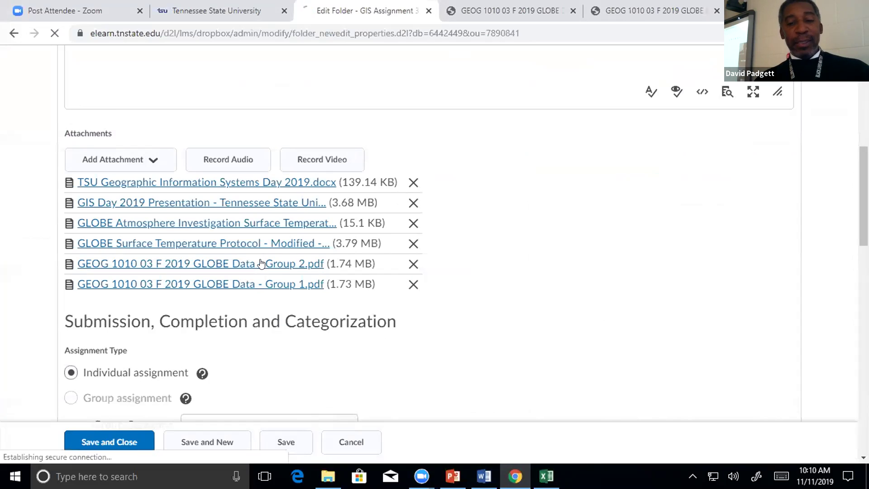
Open the downloaded Group 2 PDF, then switch back to the Excel attribute table.
{"action": "left_click", "coordinate": [73, 449]}
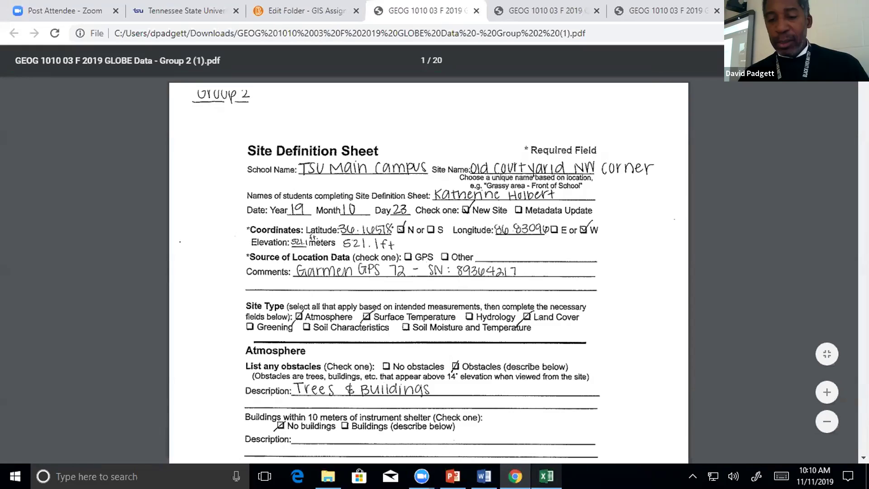
{"action": "left_click", "coordinate": [546, 476]}
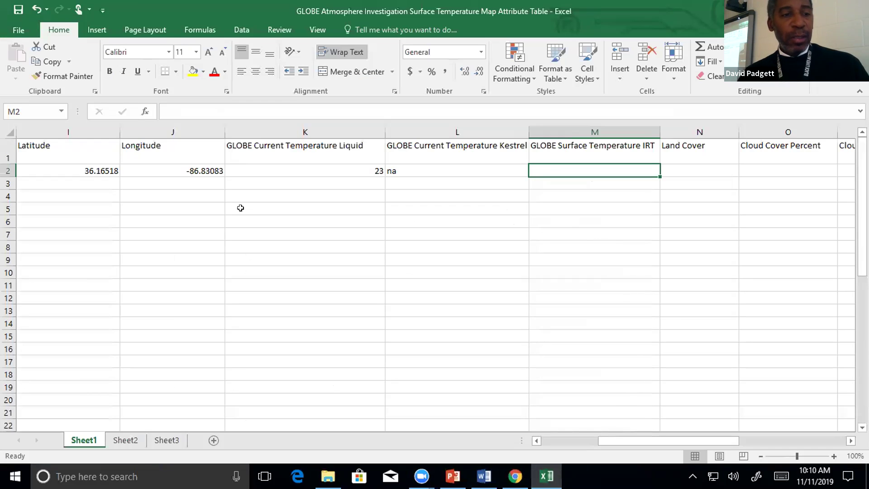
Scroll back to column A and clear the placeholder observer names in B3 and B2.
{"action": "left_click", "coordinate": [536, 441]}
{"action": "left_click", "coordinate": [536, 440]}
{"action": "left_click", "coordinate": [536, 441]}
{"action": "left_click", "coordinate": [536, 441]}
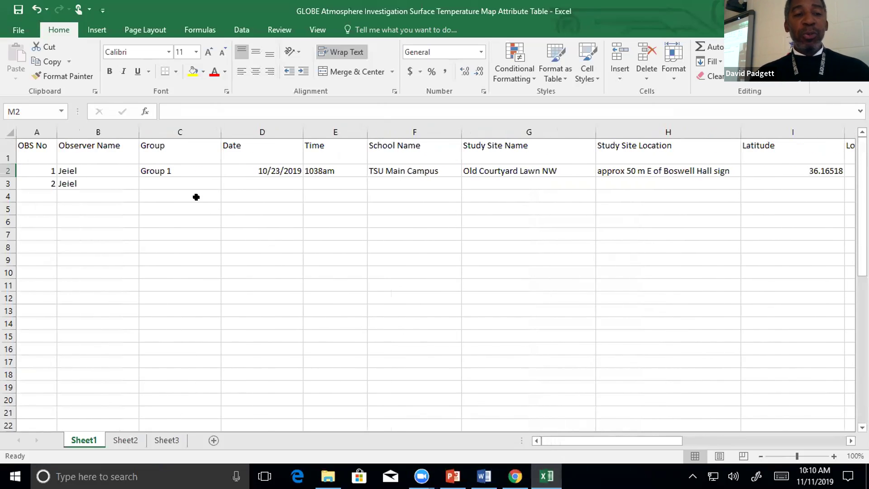
{"action": "left_click", "coordinate": [101, 180]}
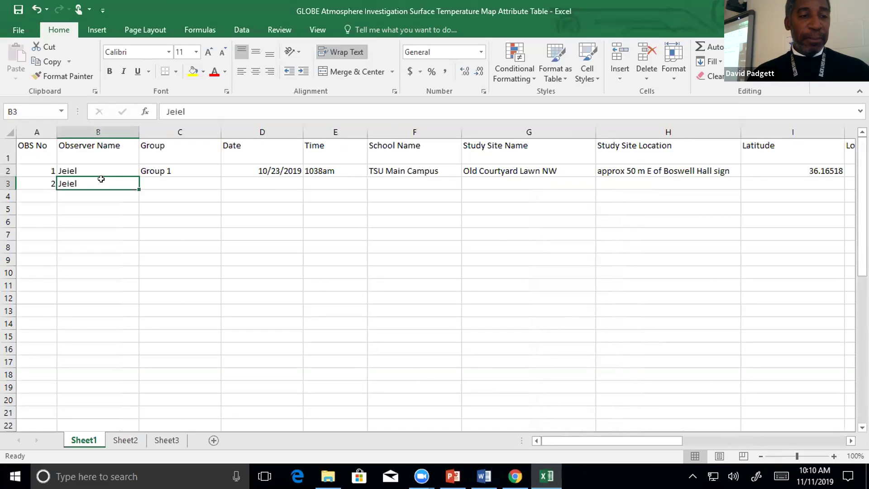
{"action": "key", "text": "Delete"}
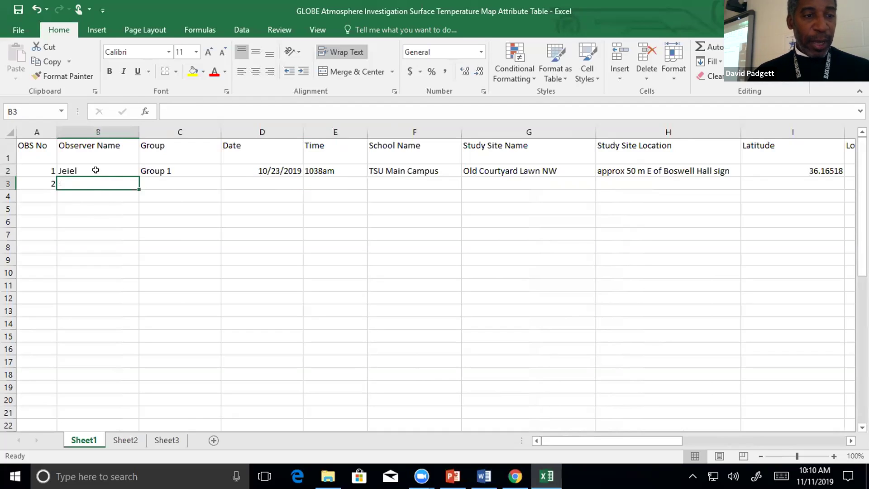
{"action": "left_click", "coordinate": [95, 169]}
{"action": "key", "text": "Delete"}
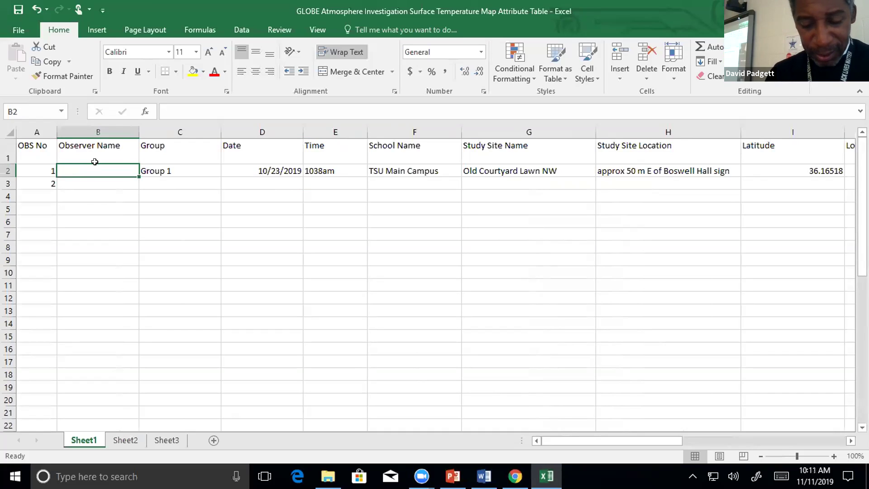
Type the Group 1 observers' names into B2.
{"action": "type", "text": "JL"}
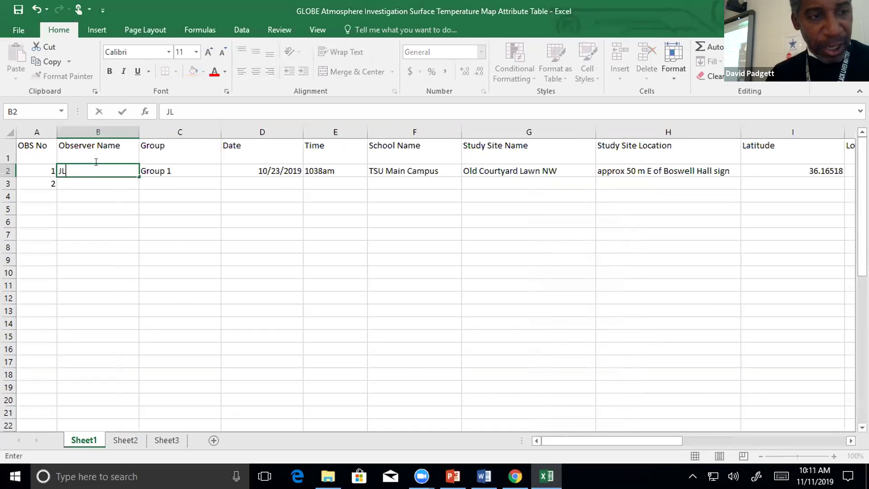
{"action": "key", "text": "BackSpace"}
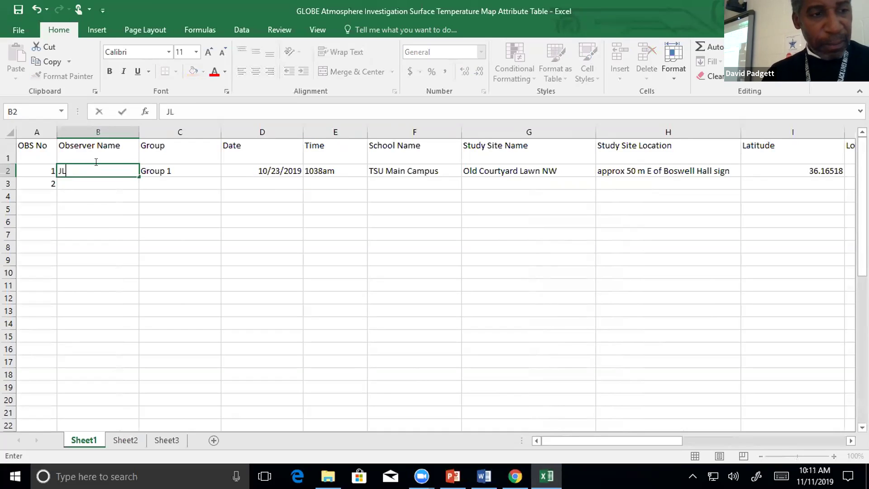
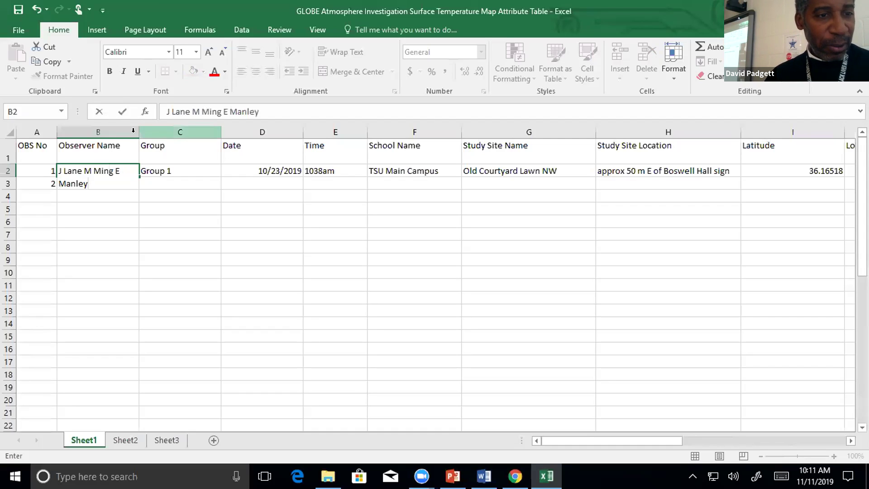
Widen column B so B2's observer names fit, then move down to B3.
{"action": "left_click", "coordinate": [133, 130]}
{"action": "left_click_drag", "start_coordinate": [139, 131], "coordinate": [175, 131]}
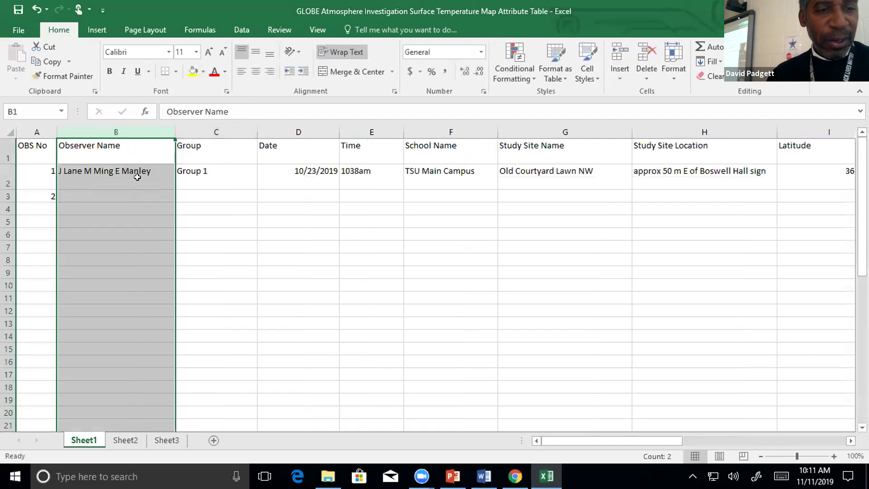
{"action": "left_click", "coordinate": [137, 177]}
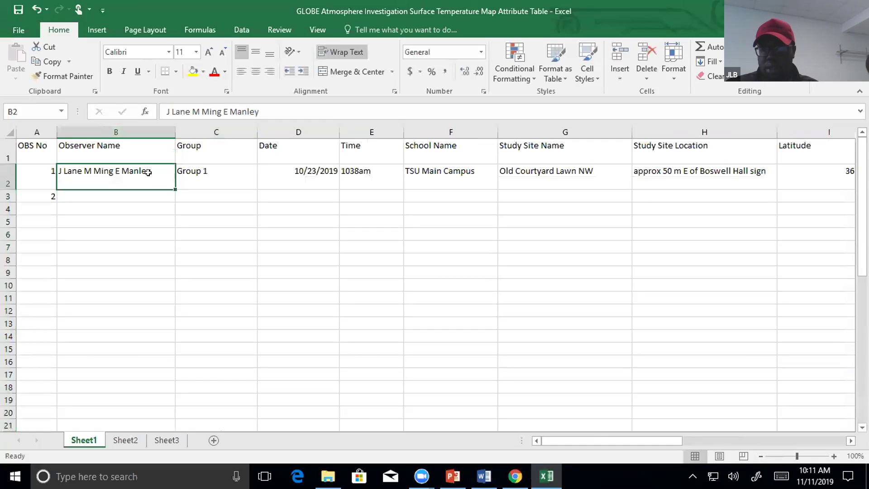
{"action": "key", "text": "Return"}
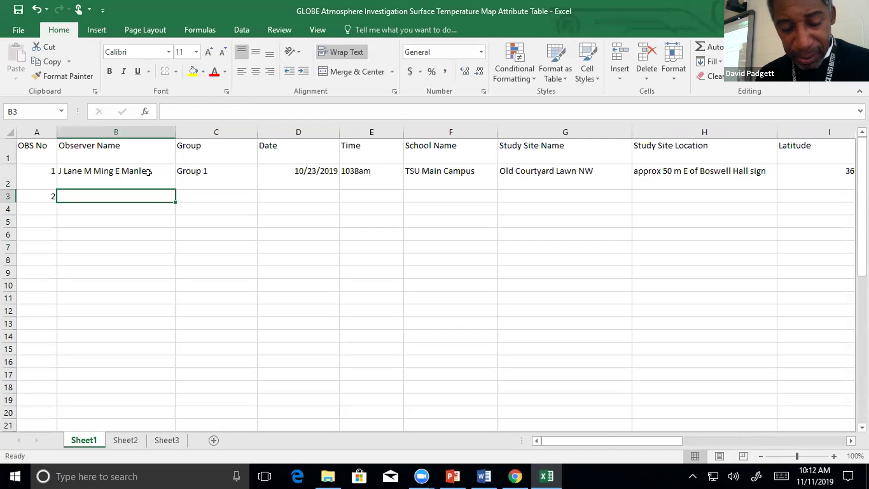
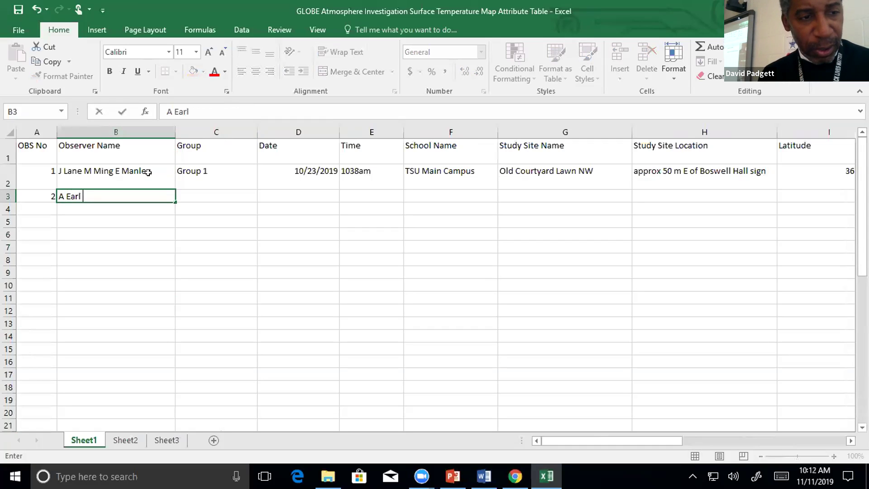
Enter the Group 2 observers' names in B3 and set C3 to Group 2.
{"action": "key", "text": "Tab"}
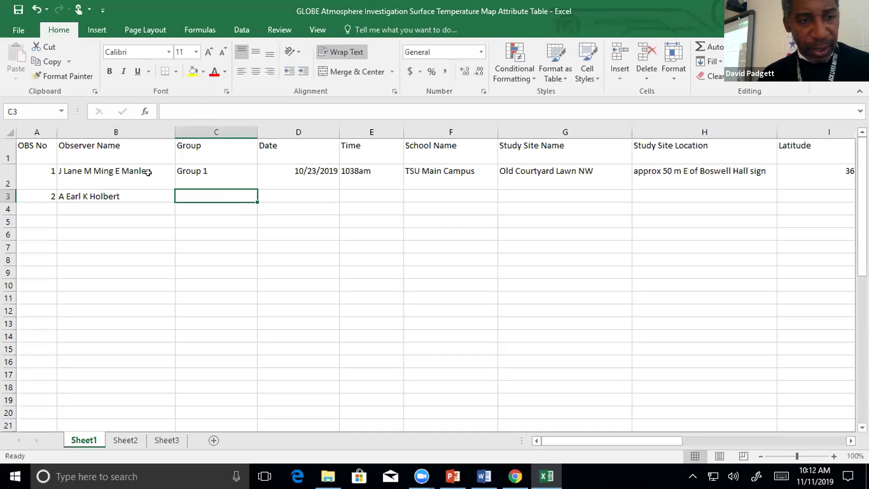
{"action": "type", "text": "Group 1"}
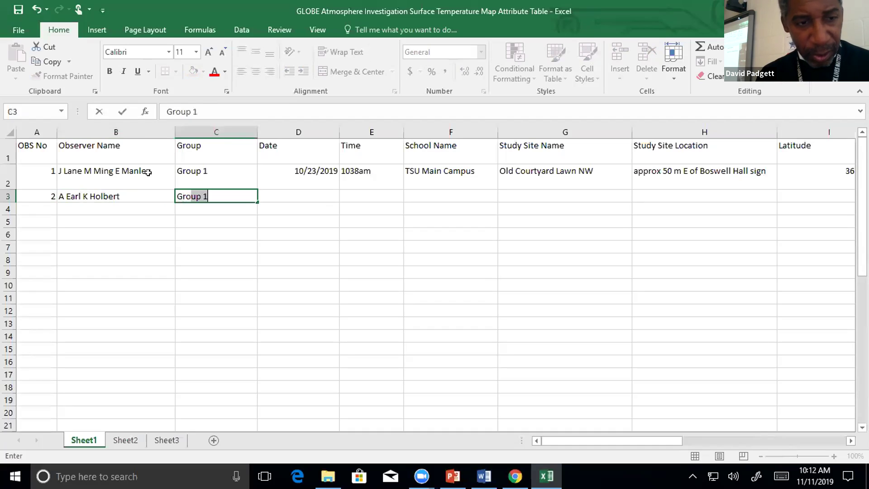
{"action": "key", "text": "Tab"}
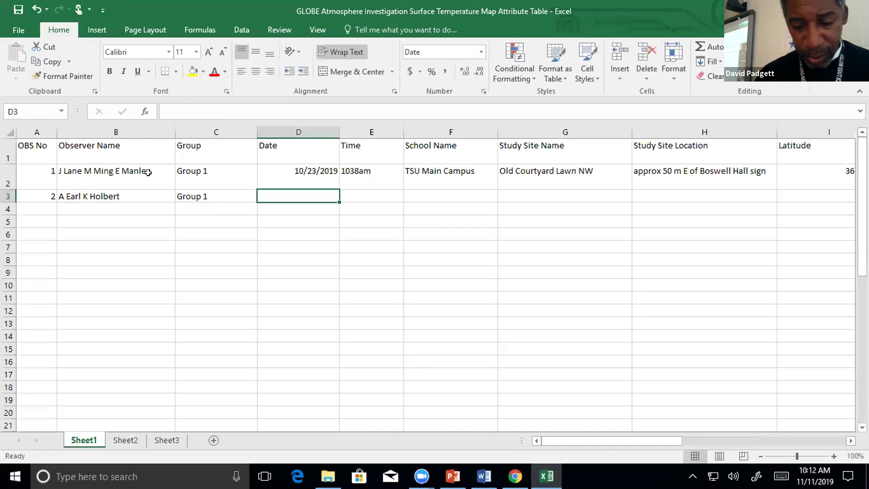
{"action": "double_click", "coordinate": [213, 194]}
{"action": "key", "text": "BackSpace"}
{"action": "type", "text": "2"}
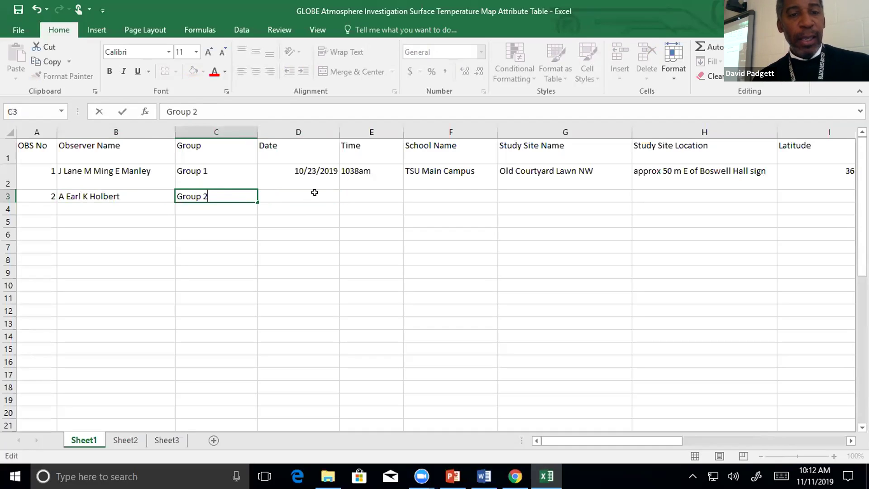
{"action": "left_click", "coordinate": [314, 192]}
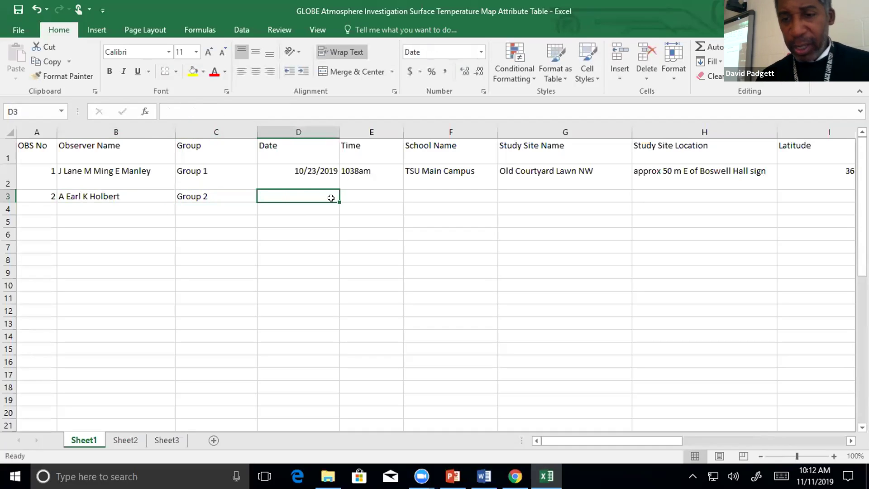
Enter 10/23/2019 as observation 2's date in D3.
{"action": "type", "text": "1"}
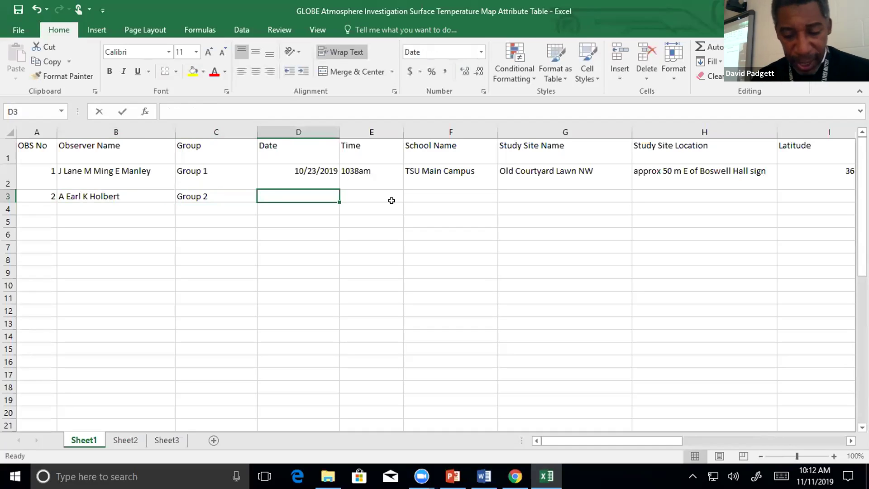
{"action": "type", "text": "0/23/2019"}
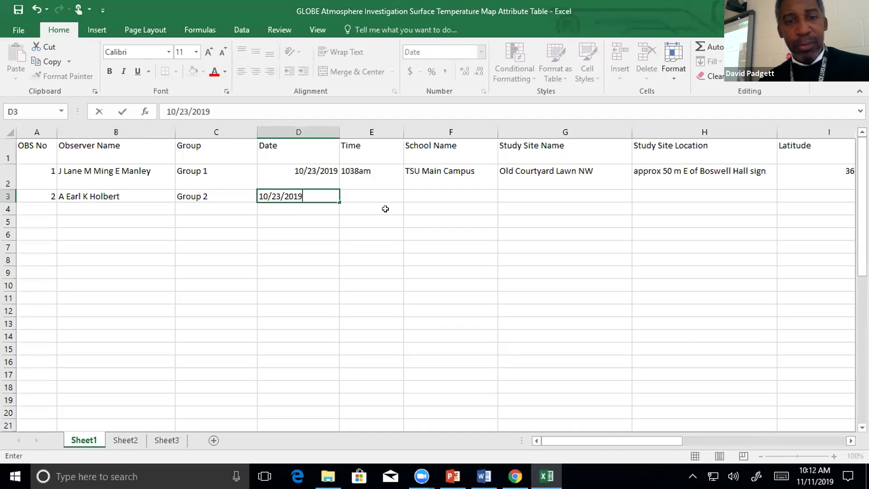
{"action": "left_click", "coordinate": [382, 192]}
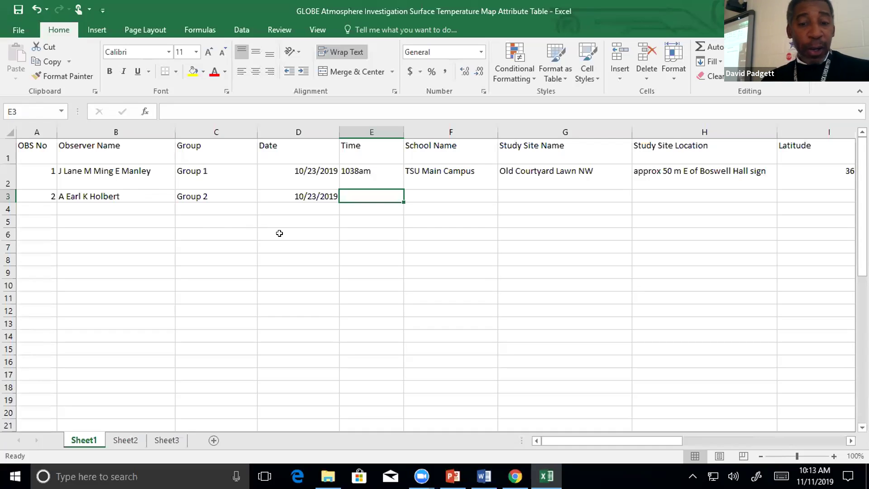
{"action": "left_click", "coordinate": [515, 476]}
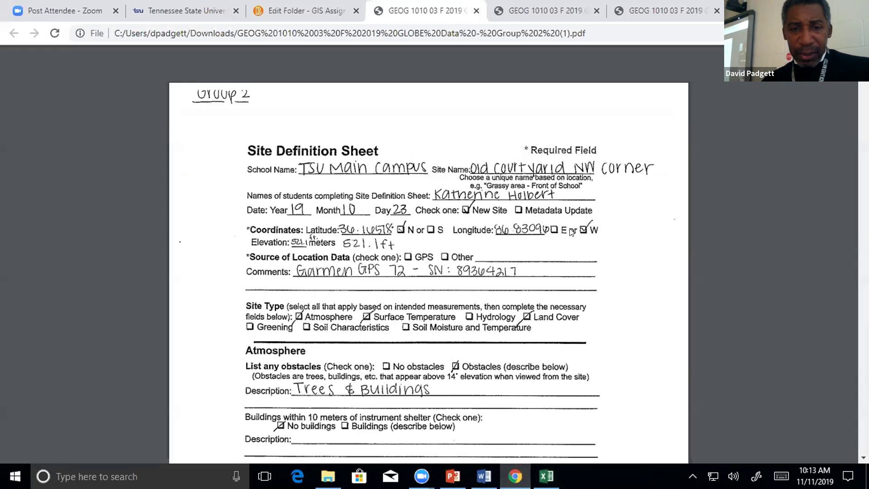
Scroll through Group 2's site definition and surface temperature sheets, then return to Excel.
{"action": "scroll", "coordinate": [572, 232], "scroll_direction": "down", "scroll_amount": 20}
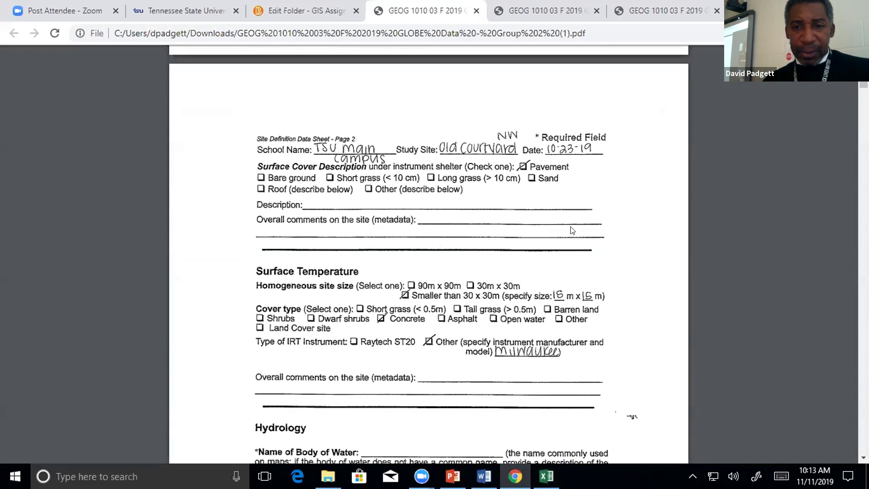
{"action": "scroll", "coordinate": [571, 231], "scroll_direction": "down", "scroll_amount": 12}
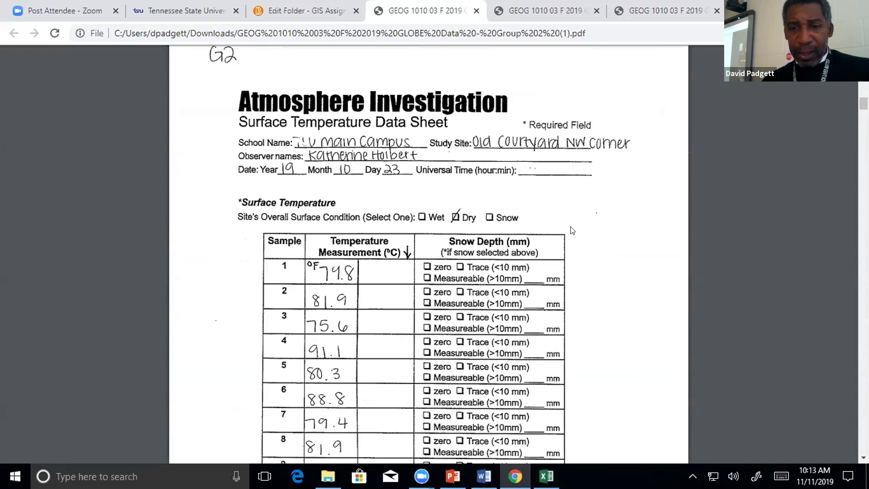
{"action": "scroll", "coordinate": [571, 230], "scroll_direction": "down", "scroll_amount": 12}
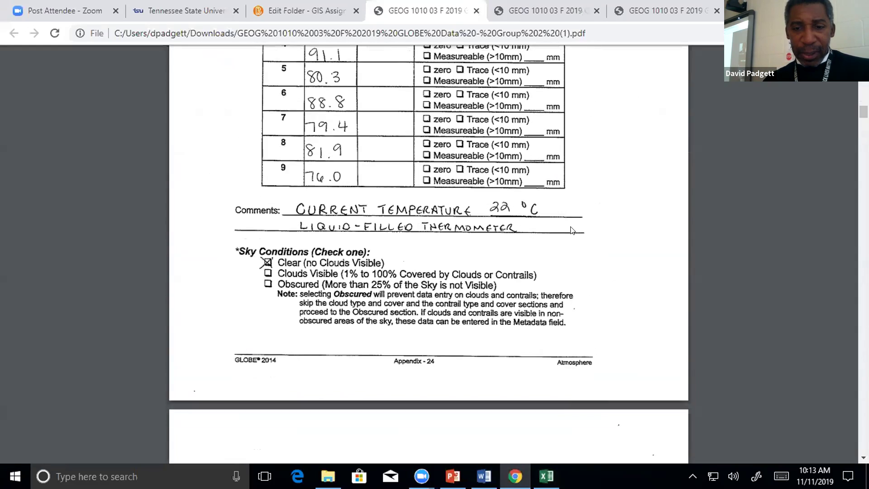
{"action": "scroll", "coordinate": [572, 230], "scroll_direction": "down", "scroll_amount": 8}
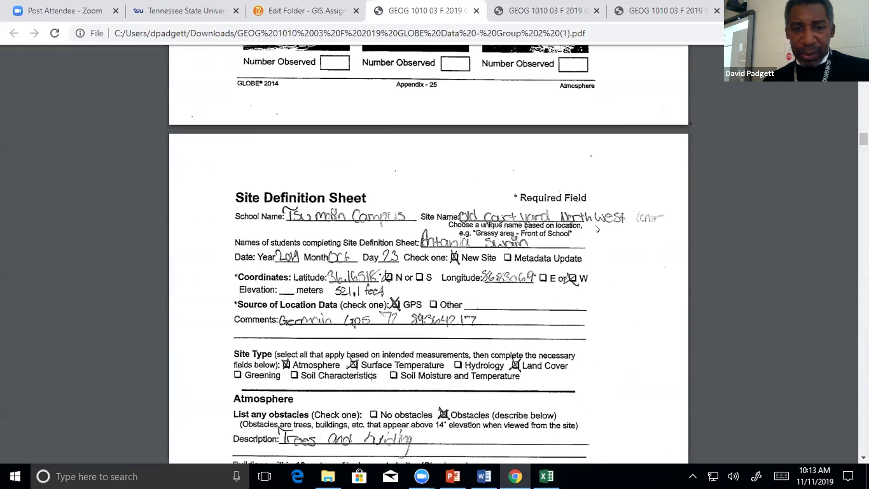
{"action": "scroll", "coordinate": [597, 228], "scroll_direction": "down", "scroll_amount": 3}
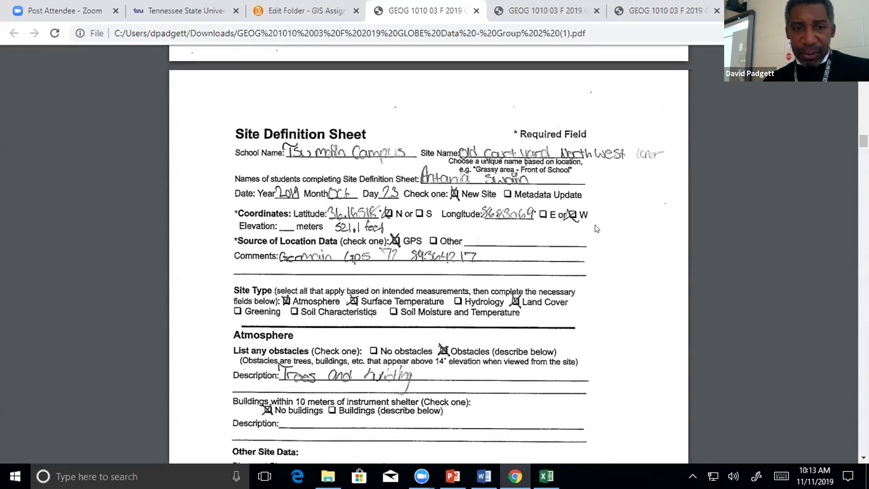
{"action": "scroll", "coordinate": [597, 229], "scroll_direction": "down", "scroll_amount": 9}
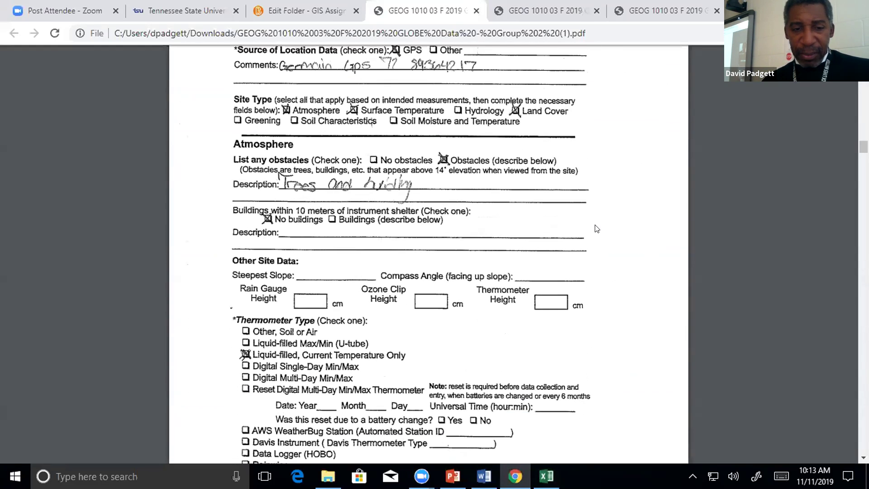
{"action": "scroll", "coordinate": [597, 228], "scroll_direction": "down", "scroll_amount": 3}
{"action": "scroll", "coordinate": [596, 228], "scroll_direction": "down", "scroll_amount": 15}
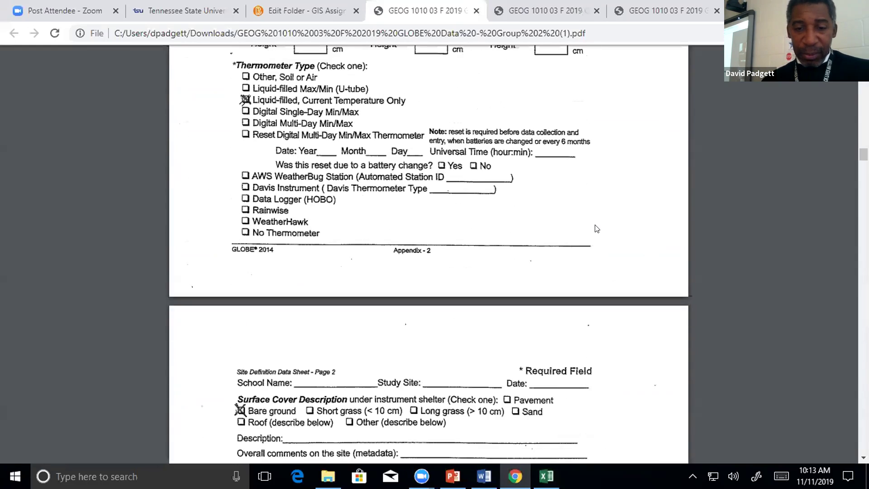
{"action": "scroll", "coordinate": [596, 228], "scroll_direction": "down", "scroll_amount": 9}
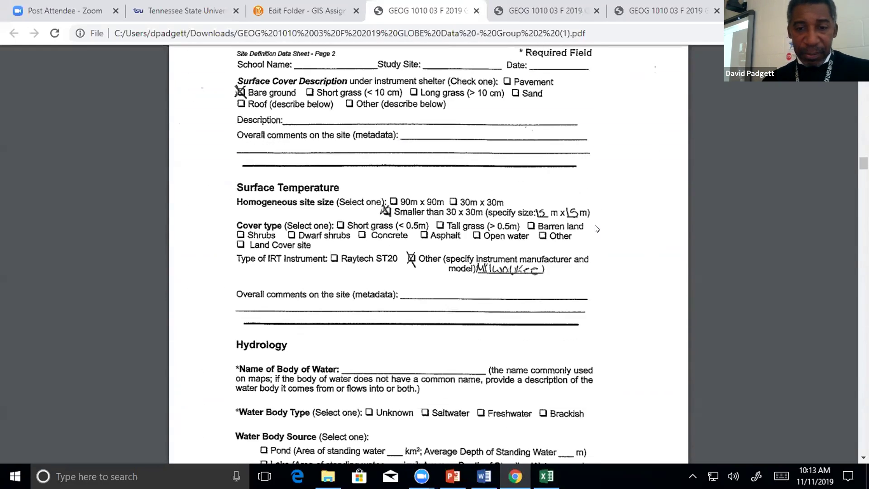
{"action": "scroll", "coordinate": [597, 229], "scroll_direction": "down", "scroll_amount": 20}
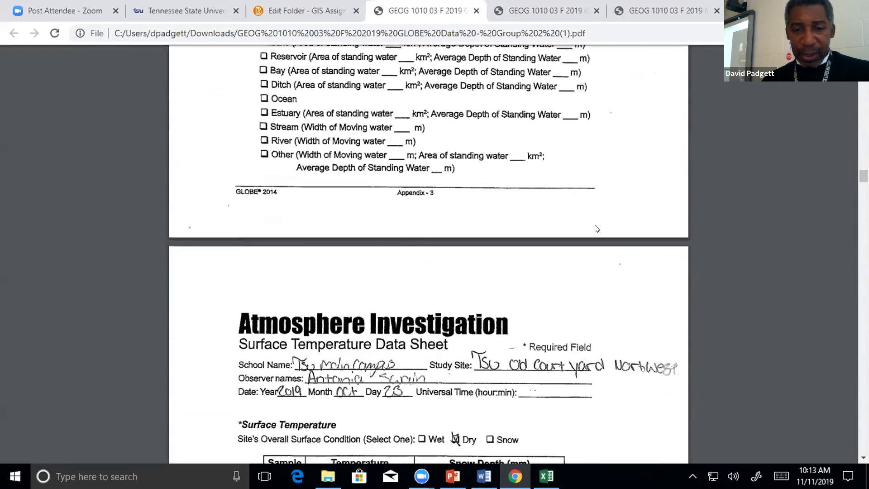
{"action": "scroll", "coordinate": [597, 229], "scroll_direction": "down", "scroll_amount": 9}
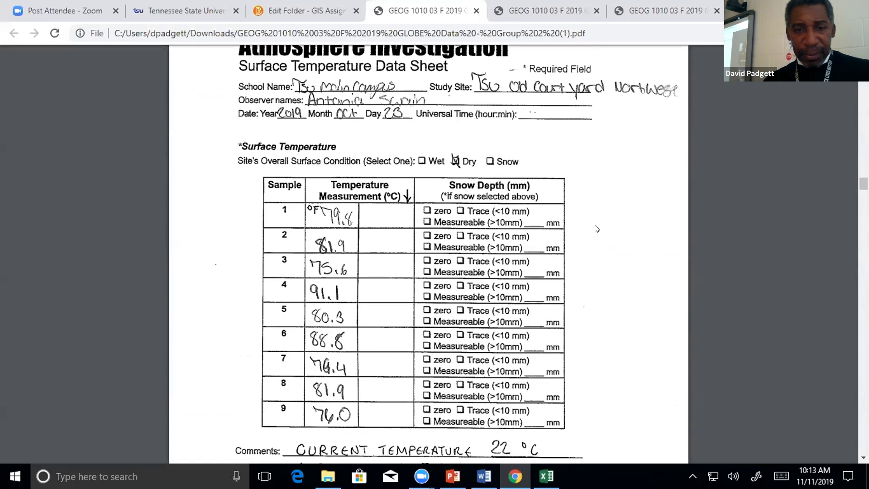
{"action": "scroll", "coordinate": [597, 229], "scroll_direction": "down", "scroll_amount": 20}
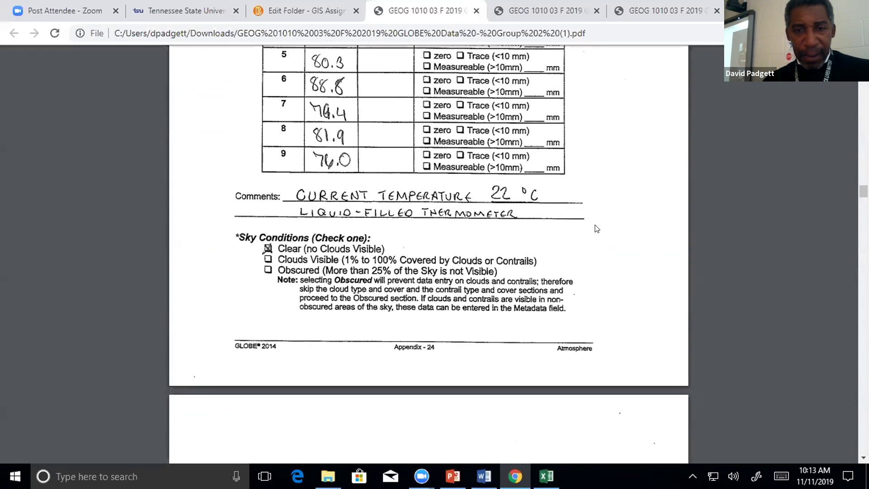
{"action": "scroll", "coordinate": [596, 229], "scroll_direction": "down", "scroll_amount": 20}
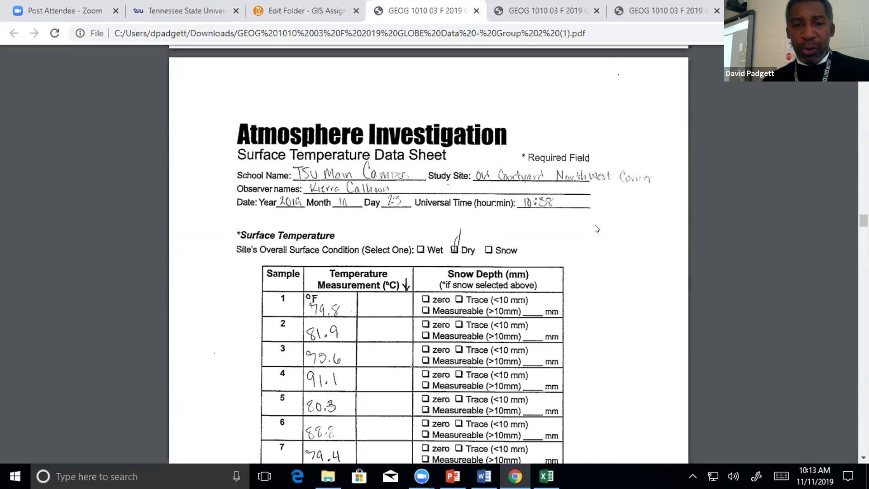
{"action": "left_click", "coordinate": [546, 476]}
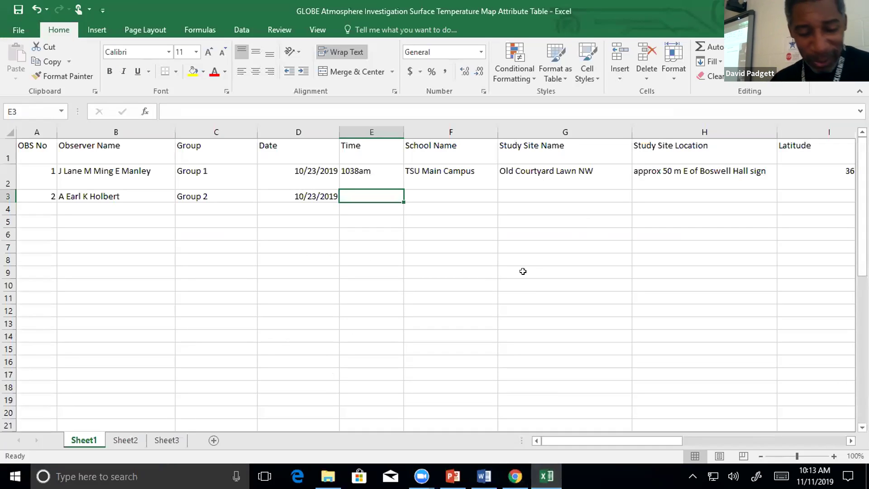
Enter time 1038 in E3 and school TSU Main Campus in F3.
{"action": "type", "text": "1038"}
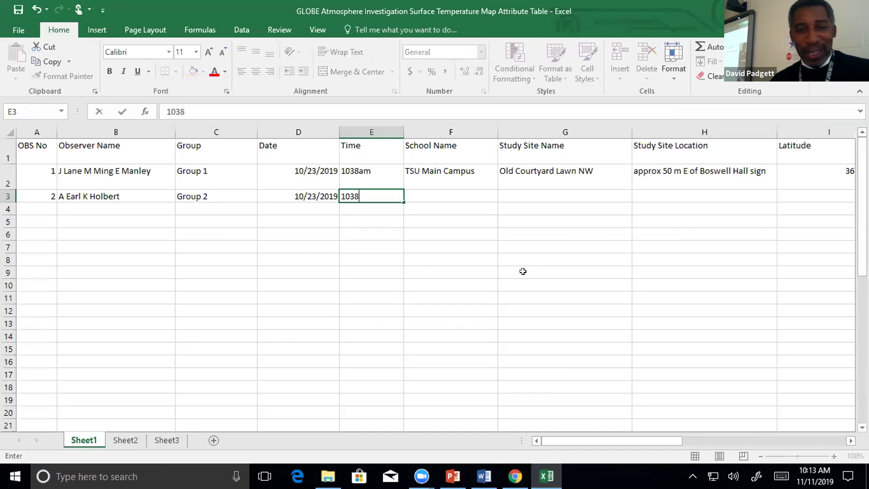
{"action": "key", "text": "Tab"}
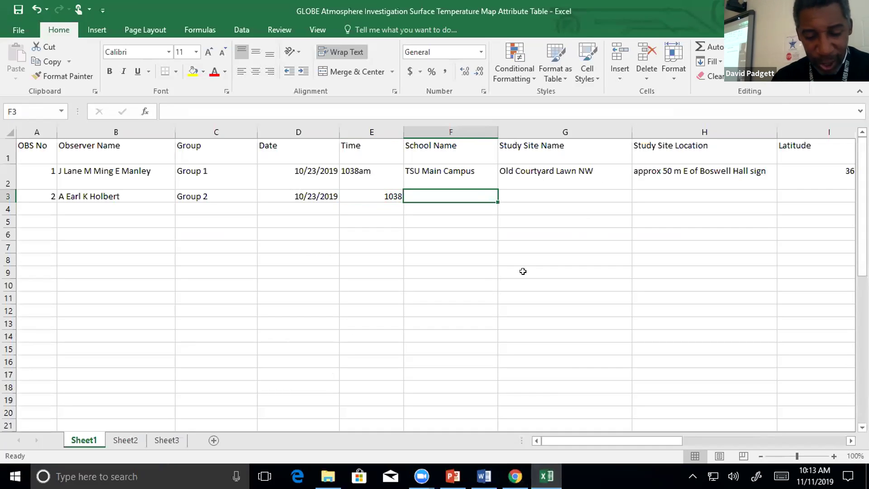
{"action": "type", "text": "TSU Main Campus"}
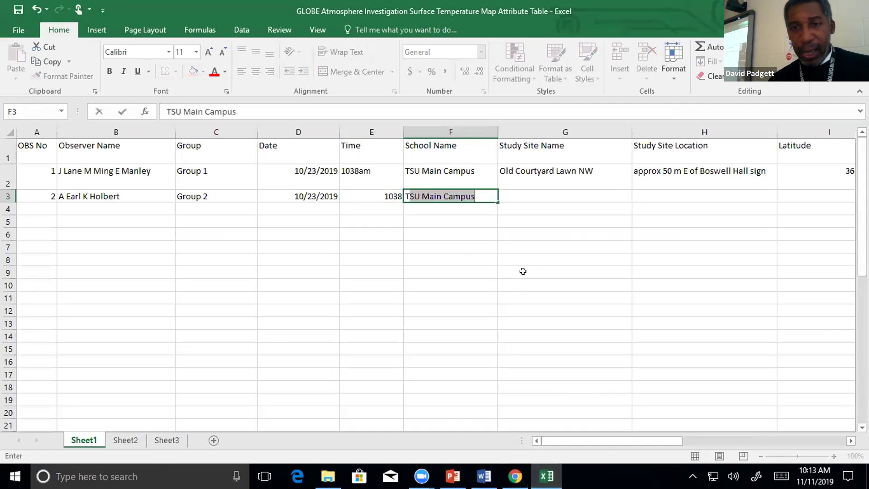
{"action": "key", "text": "Tab"}
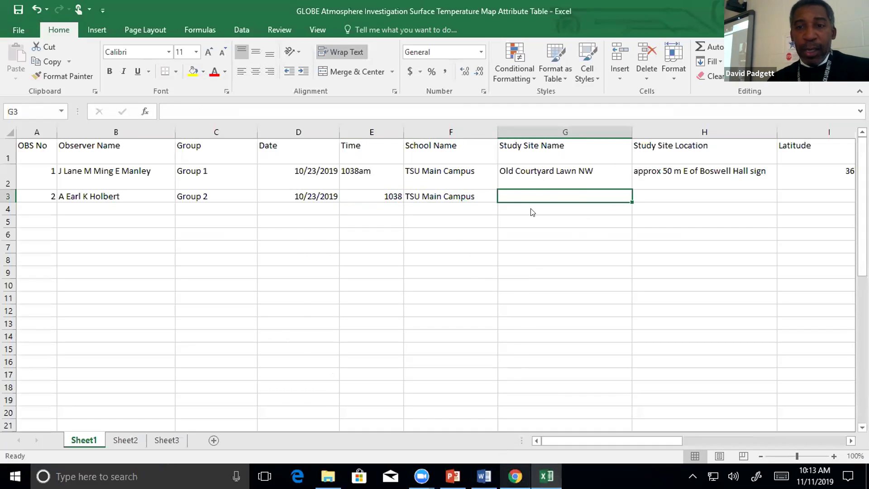
{"action": "key", "text": "alt+Tab"}
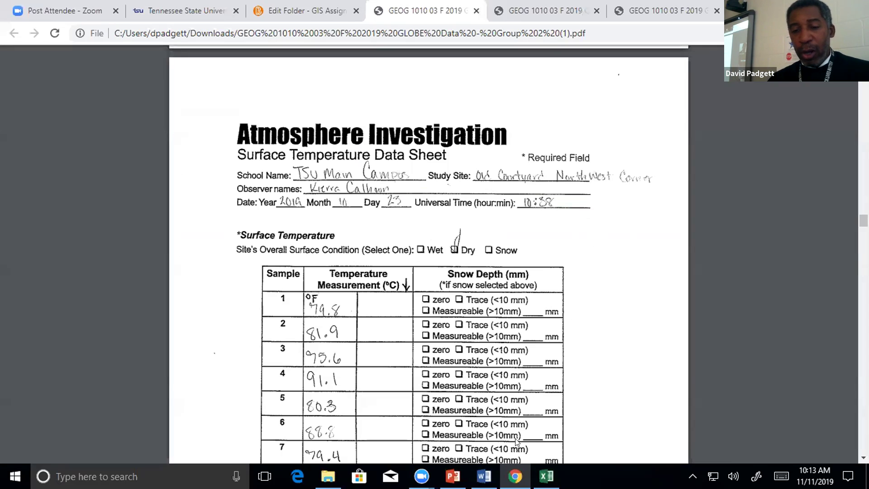
{"action": "key", "text": "alt+Tab"}
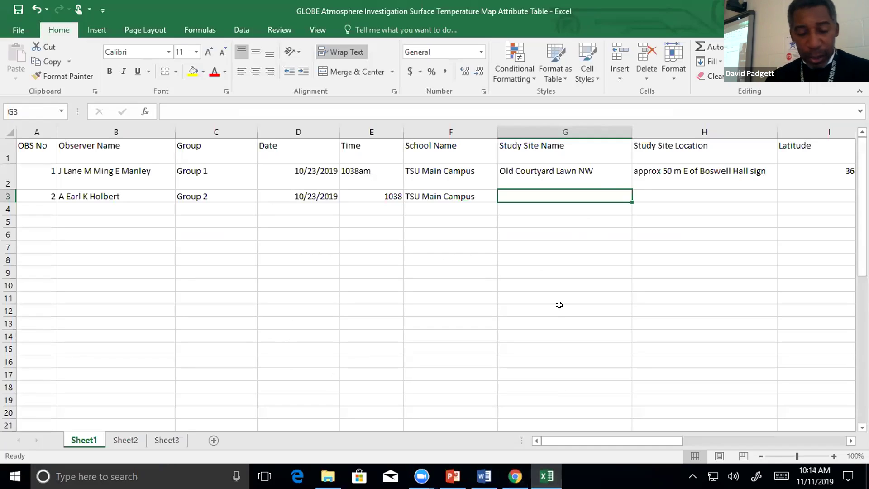
Set G3's study site name to 'Old Courtyard NW Corner'.
{"action": "type", "text": "Old Courtyard Lawn NW"}
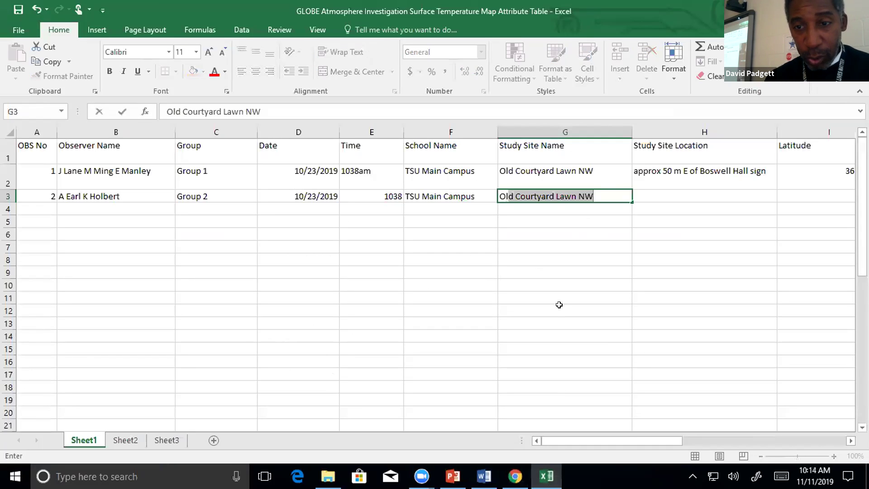
{"action": "key", "text": "Tab"}
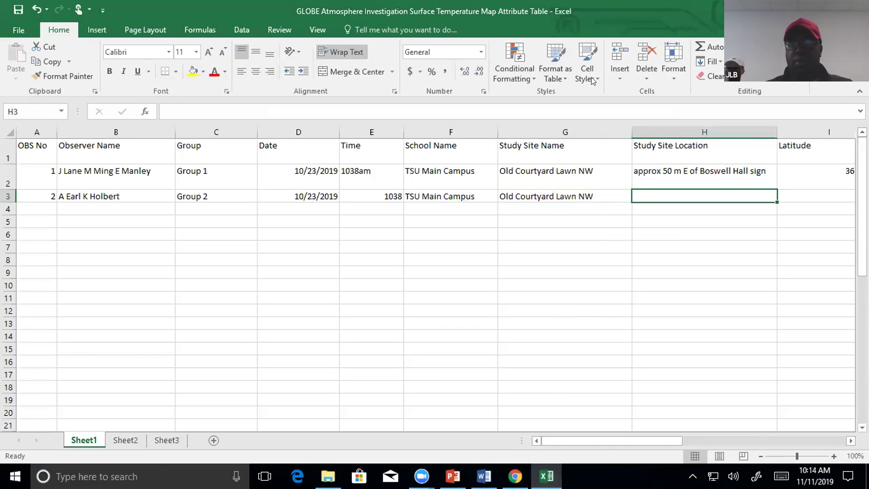
{"action": "double_click", "coordinate": [605, 194]}
{"action": "key", "text": "BackSpace"}
{"action": "key", "text": "BackSpace"}
{"action": "key", "text": "BackSpace"}
{"action": "key", "text": "BackSpace"}
{"action": "key", "text": "BackSpace"}
{"action": "key", "text": "BackSpace"}
{"action": "key", "text": "BackSpace"}
{"action": "key", "text": "BackSpace"}
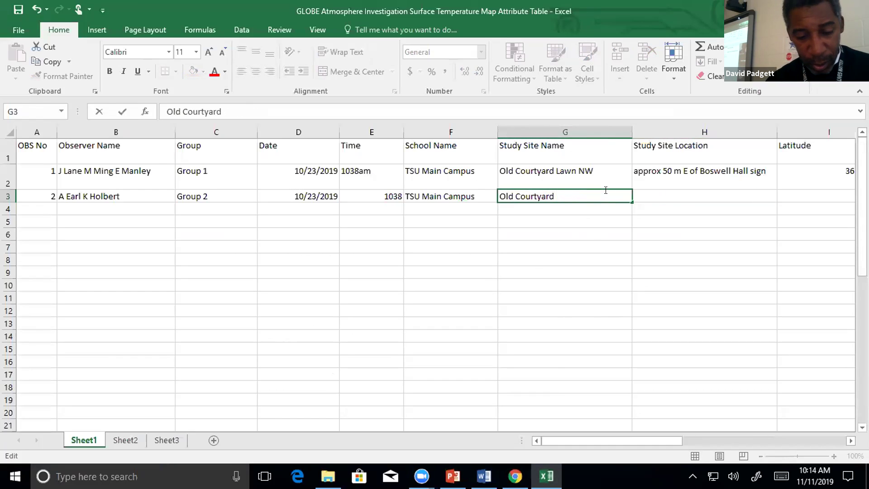
{"action": "type", "text": "NW Corner"}
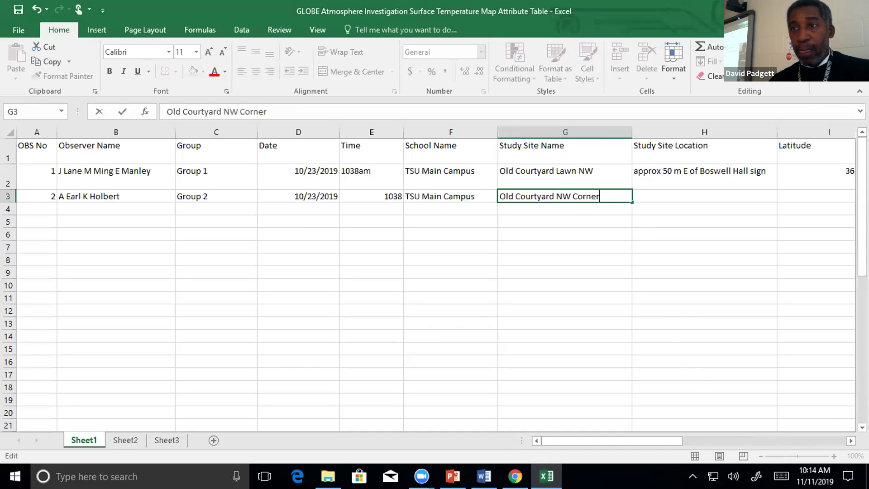
{"action": "left_click", "coordinate": [825, 9]}
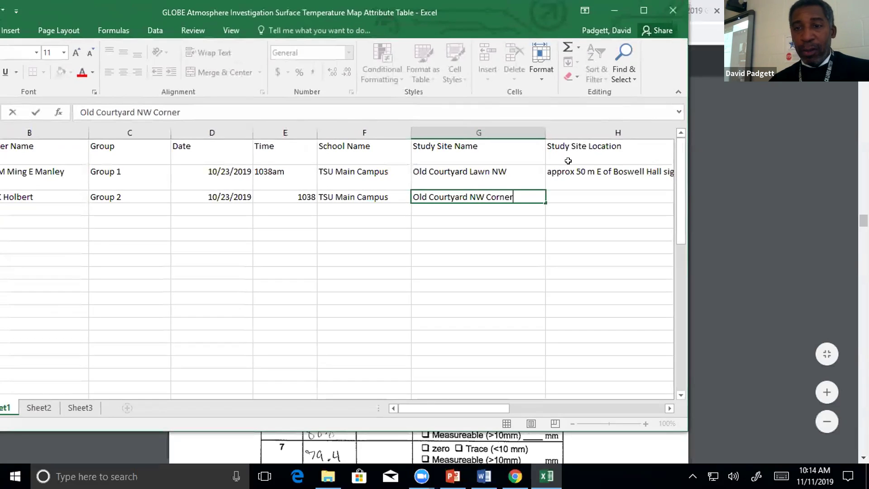
Commit the site name and move across row 3 to the temperature columns.
{"action": "left_click", "coordinate": [582, 196]}
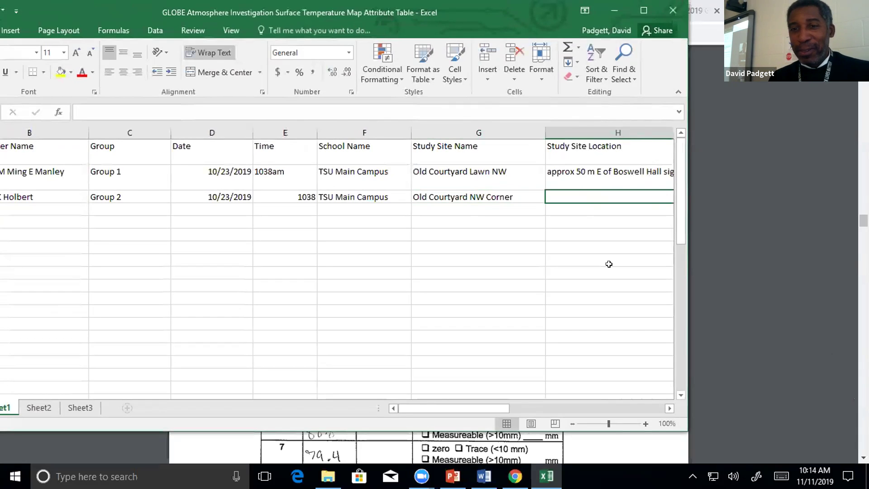
{"action": "key", "text": "Tab"}
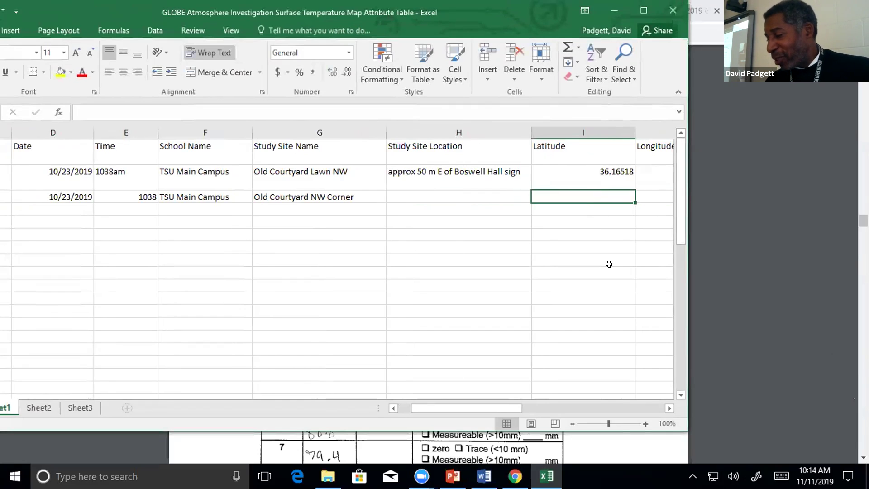
{"action": "key", "text": "Left"}
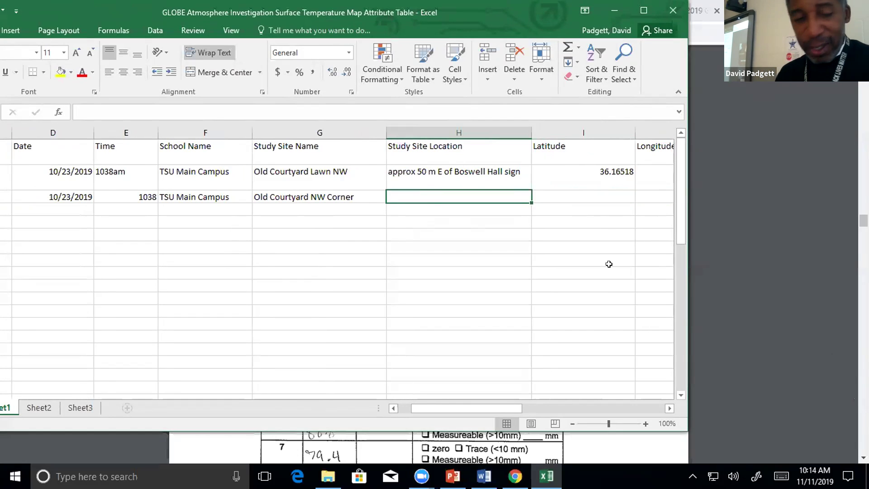
{"action": "key", "text": "Right"}
{"action": "key", "text": "Right"}
{"action": "key", "text": "Right"}
{"action": "key", "text": "Right"}
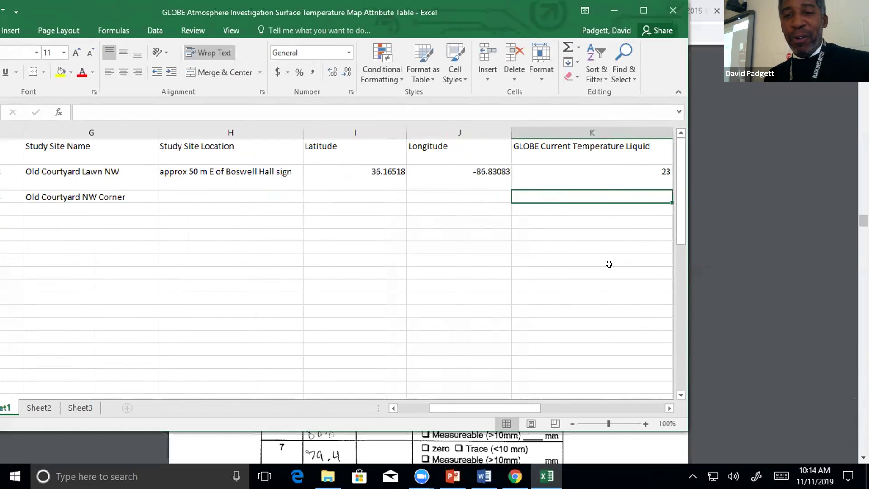
{"action": "key", "text": "Left"}
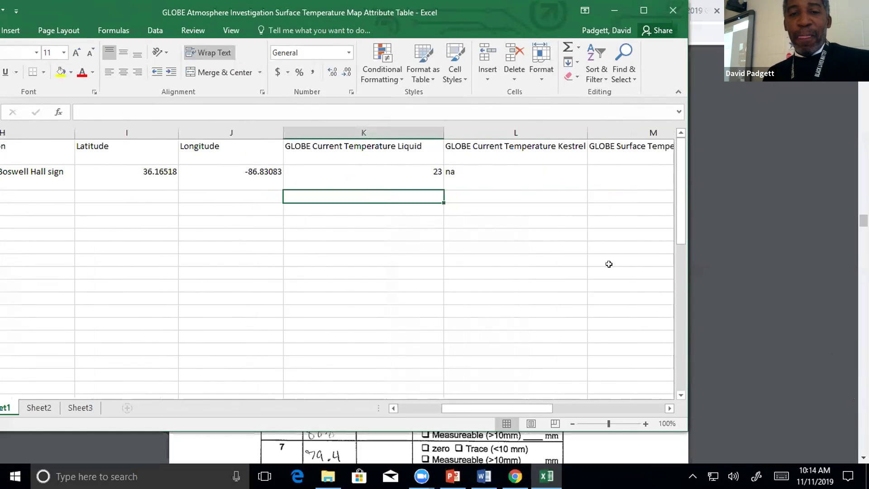
{"action": "key", "text": "Right"}
{"action": "key", "text": "Right"}
Enter 23.6 as Group 1's Surface Temperature IRT reading in M2, then check the remaining columns.
{"action": "key", "text": "Up"}
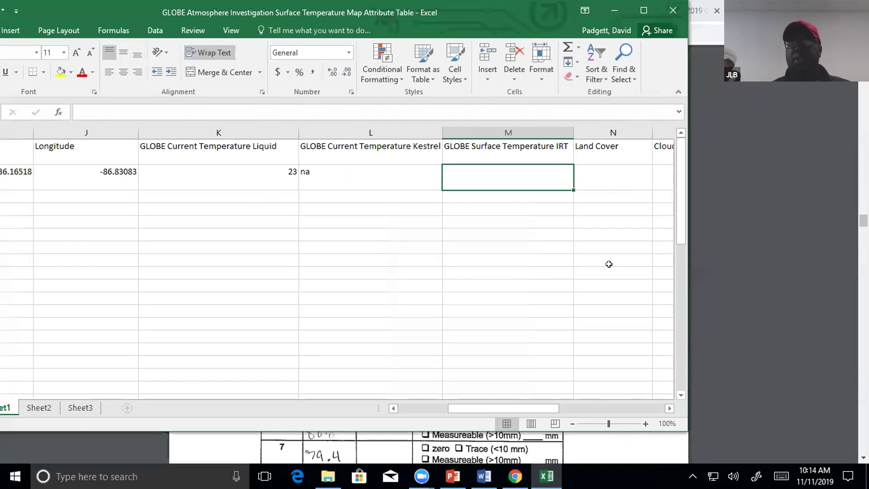
{"action": "type", "text": "23.6"}
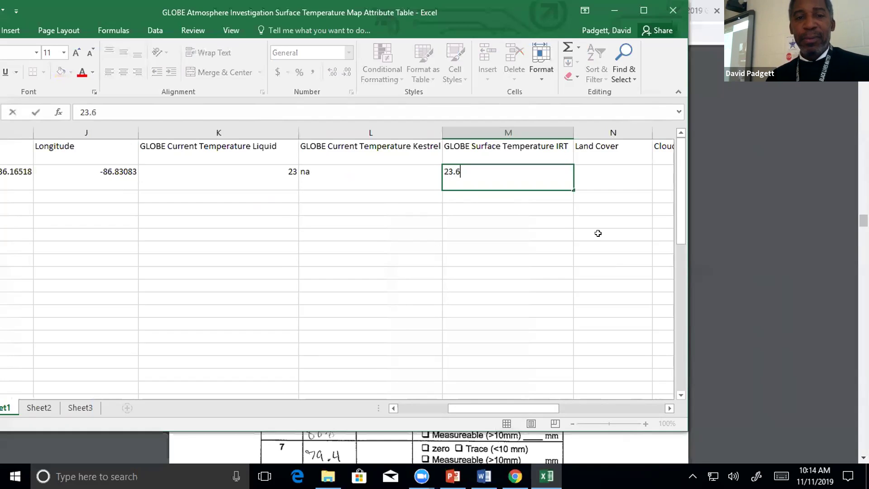
{"action": "left_click", "coordinate": [506, 241]}
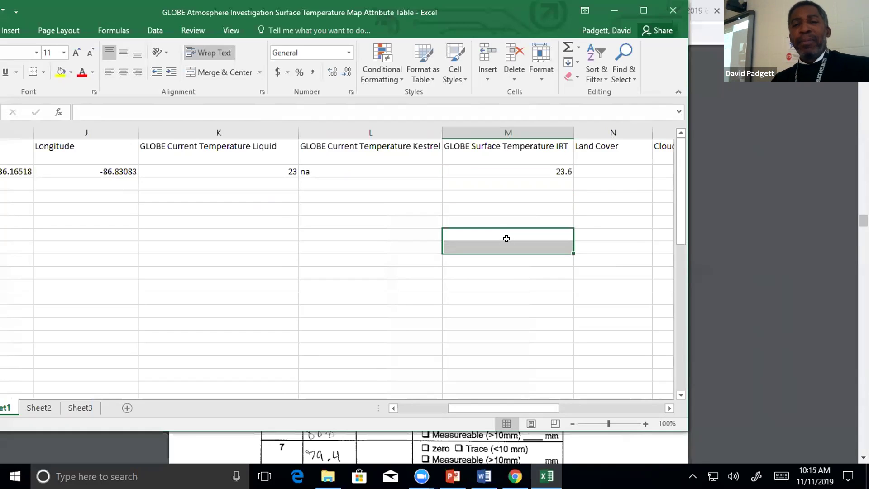
{"action": "left_click", "coordinate": [507, 168]}
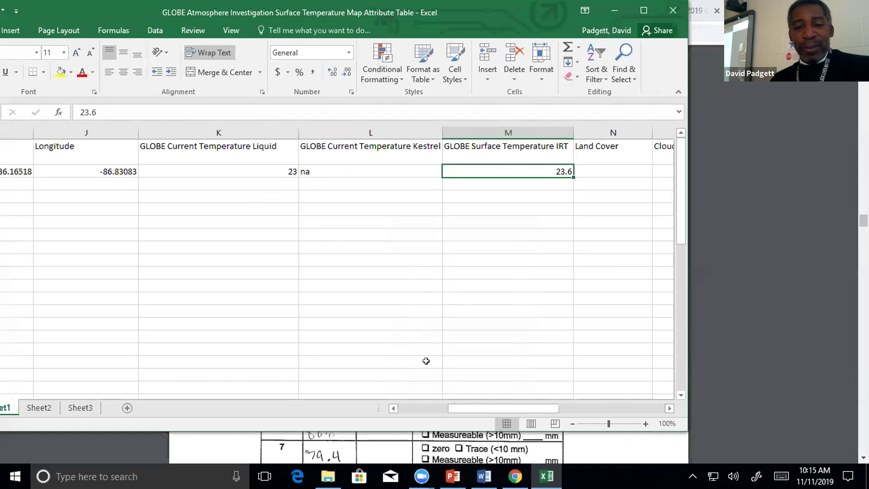
{"action": "left_click", "coordinate": [665, 410]}
{"action": "left_click", "coordinate": [665, 410]}
{"action": "left_click", "coordinate": [665, 411]}
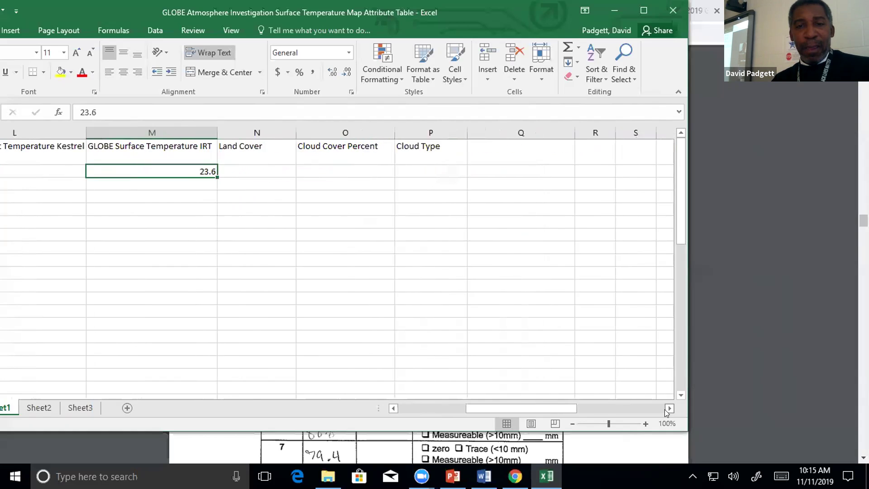
{"action": "left_click", "coordinate": [665, 409]}
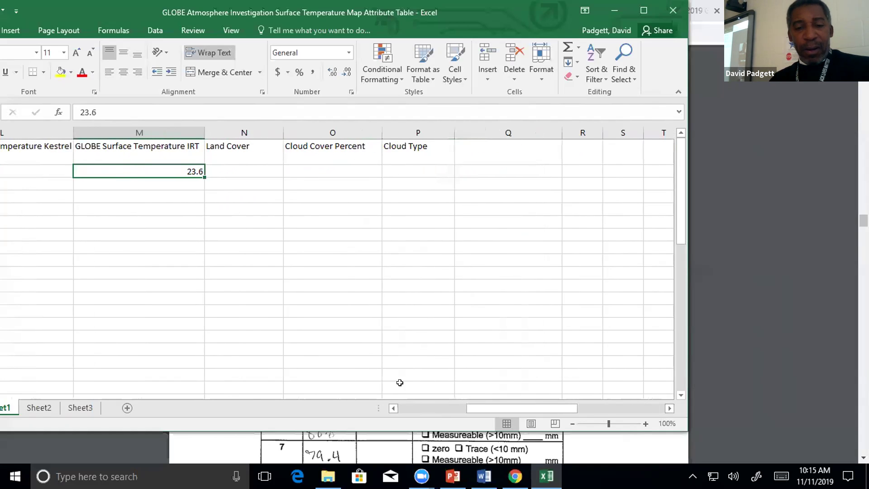
{"action": "left_click_drag", "start_coordinate": [396, 408], "coordinate": [392, 409]}
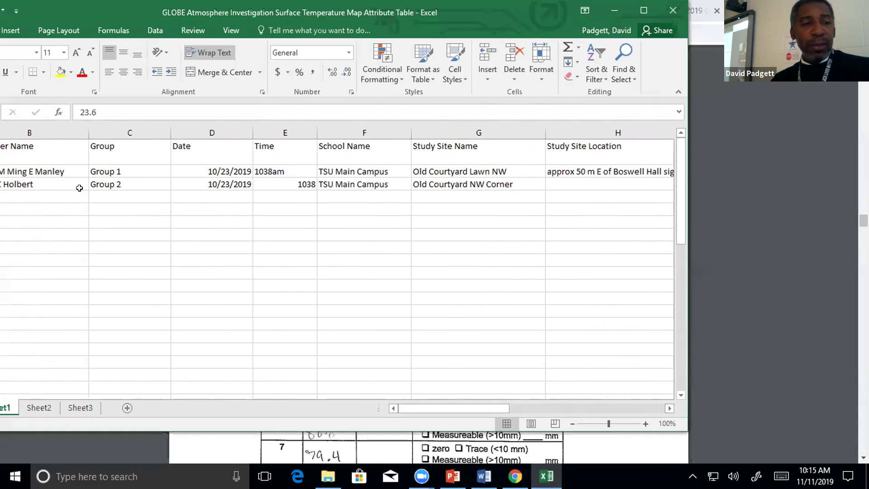
Append one more observer's name to Group 2's observer names in B3.
{"action": "left_click", "coordinate": [44, 181]}
{"action": "double_click", "coordinate": [45, 182]}
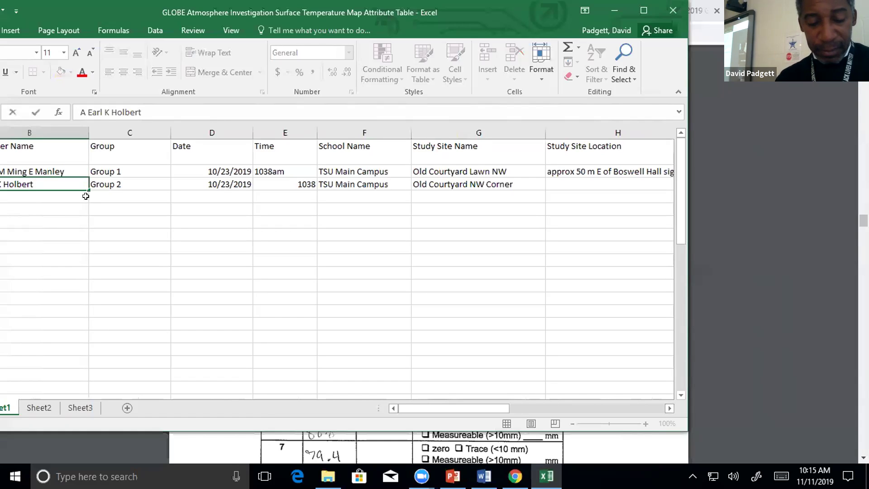
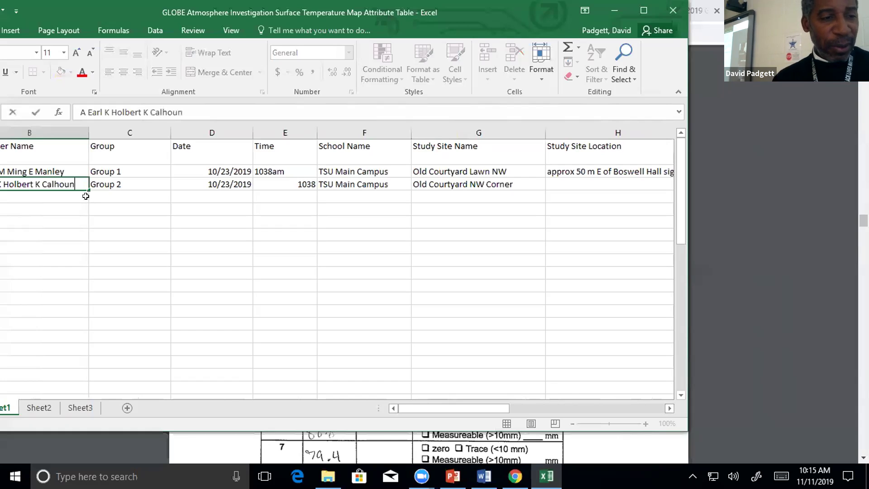
{"action": "left_click", "coordinate": [116, 219]}
Change Group 2's time in E3 to 1038am, then move along row 3 to H3.
{"action": "left_click", "coordinate": [128, 181]}
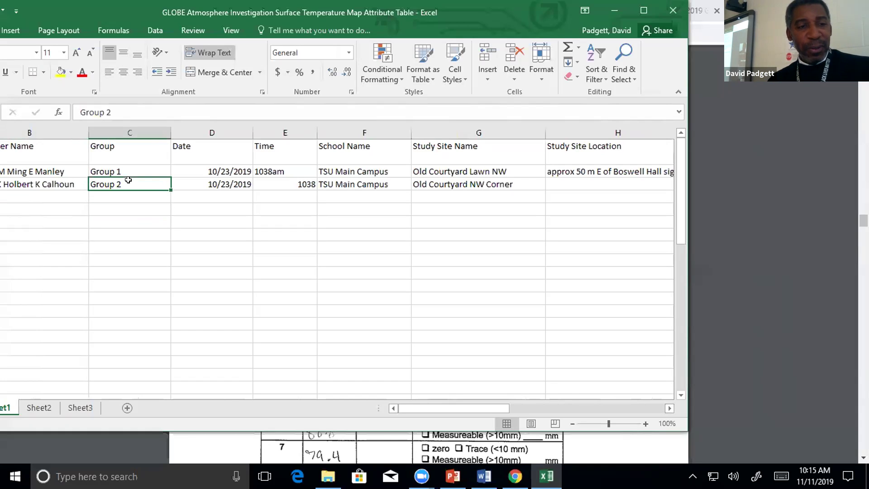
{"action": "key", "text": "Right"}
{"action": "key", "text": "Right"}
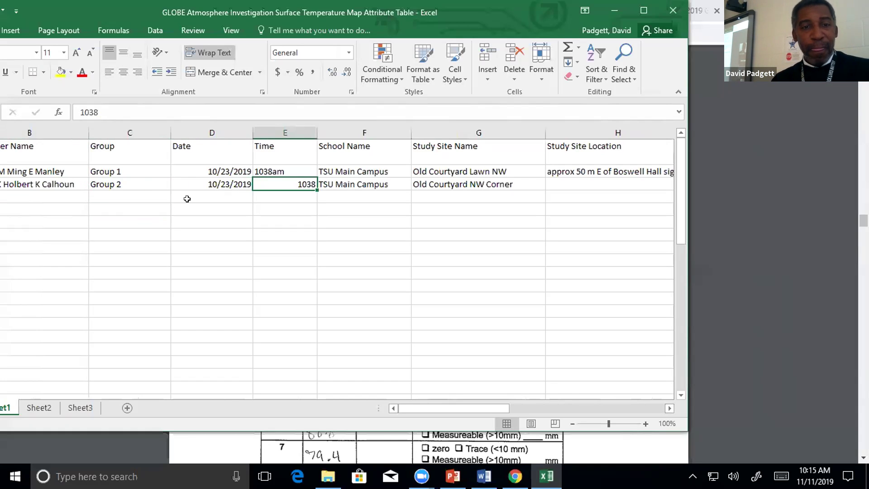
{"action": "left_click", "coordinate": [122, 107]}
{"action": "type", "text": "am"}
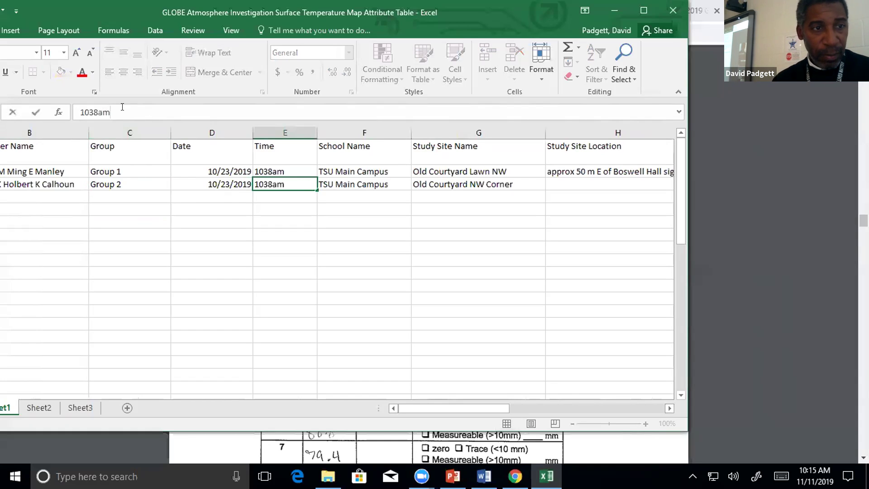
{"action": "left_click", "coordinate": [304, 253]}
{"action": "left_click", "coordinate": [354, 172]}
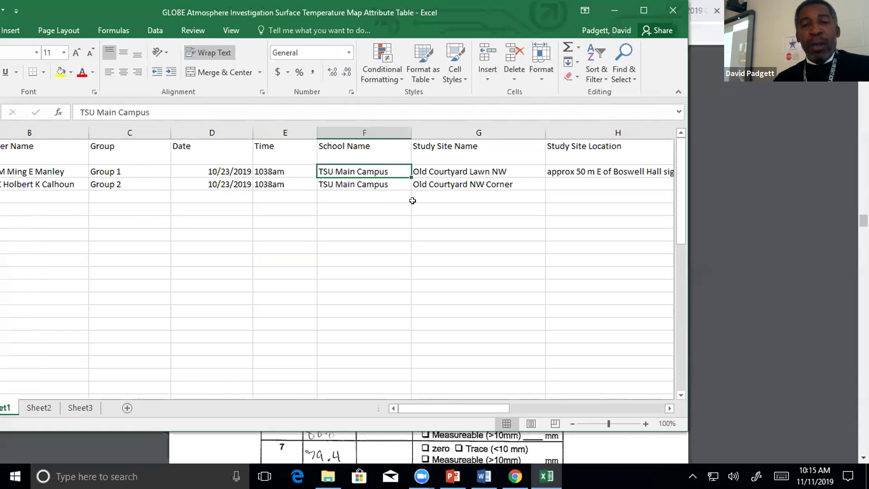
{"action": "key", "text": "Down"}
{"action": "key", "text": "Right"}
{"action": "key", "text": "Right"}
{"action": "key", "text": "Right"}
{"action": "key", "text": "Right"}
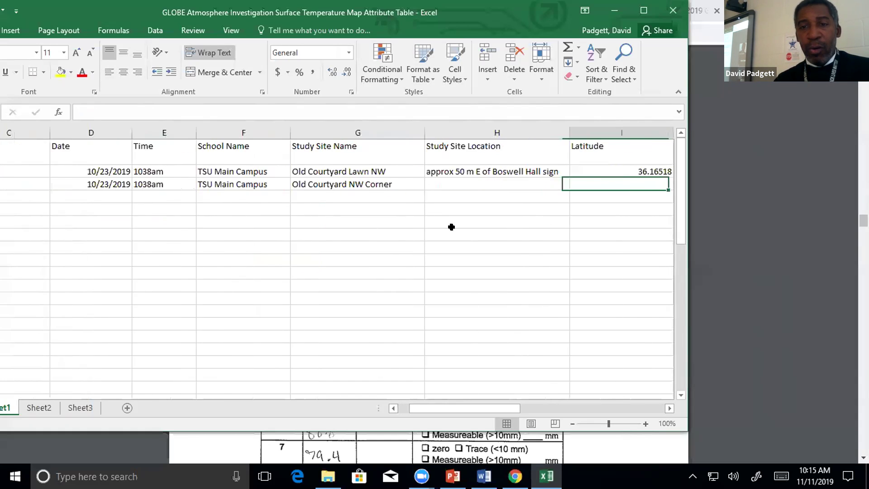
{"action": "key", "text": "Right"}
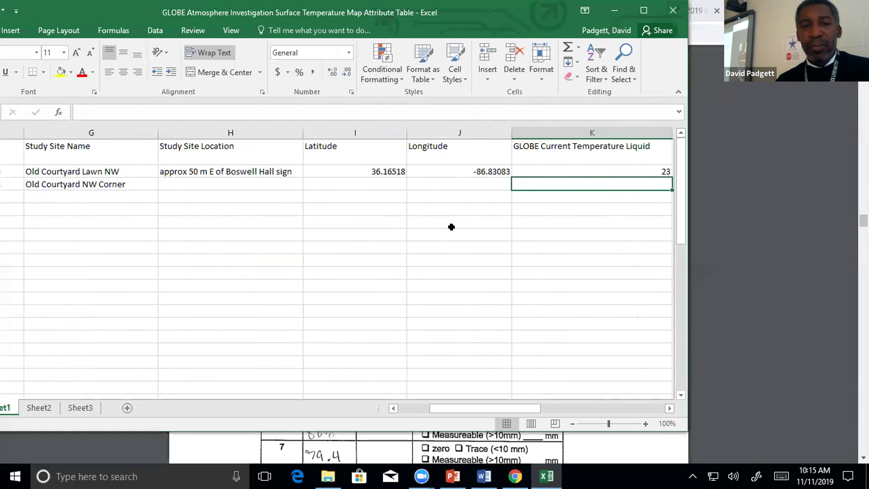
{"action": "key", "text": "Left"}
{"action": "key", "text": "Left"}
{"action": "key", "text": "Left"}
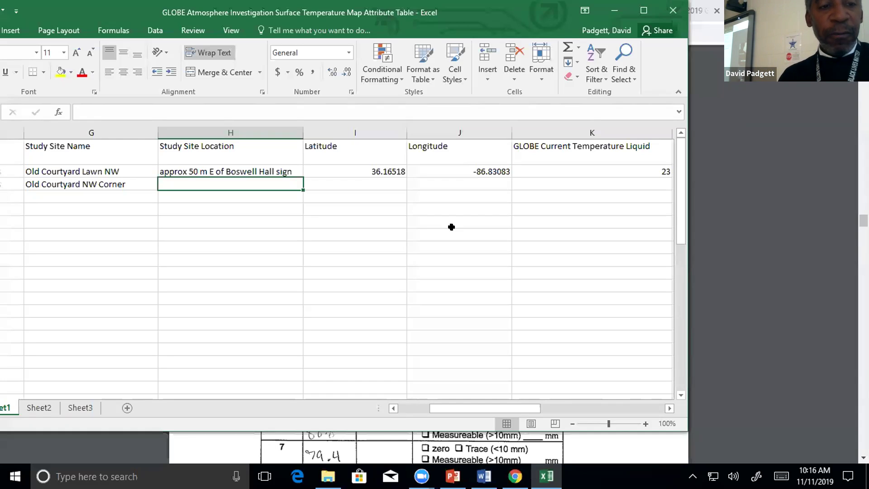
{"action": "type", "text": "appr"}
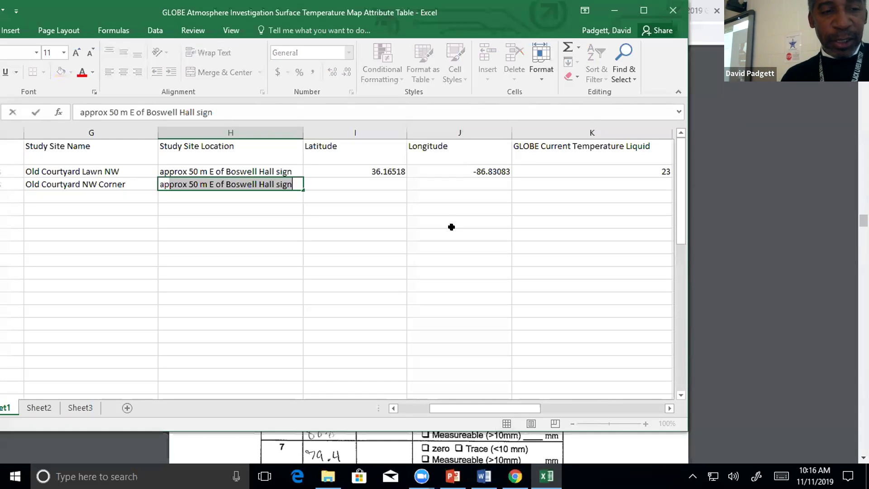
{"action": "type", "text": "ox"}
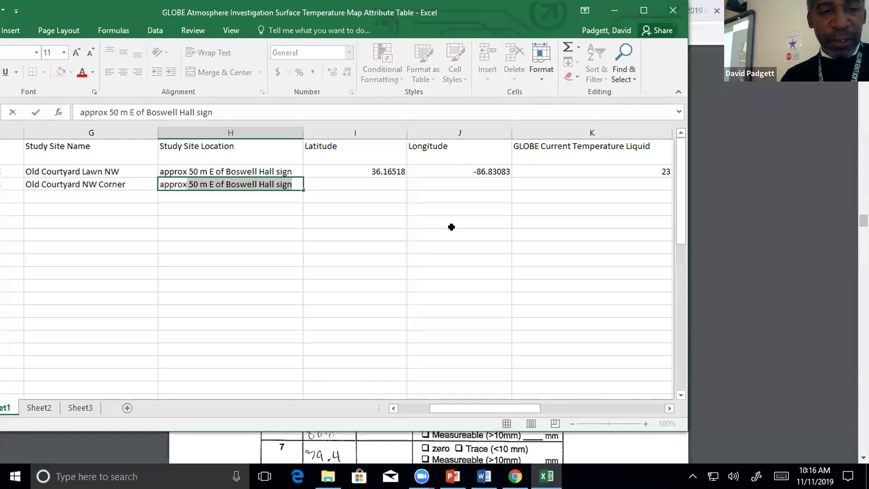
{"action": "key", "text": "Tab"}
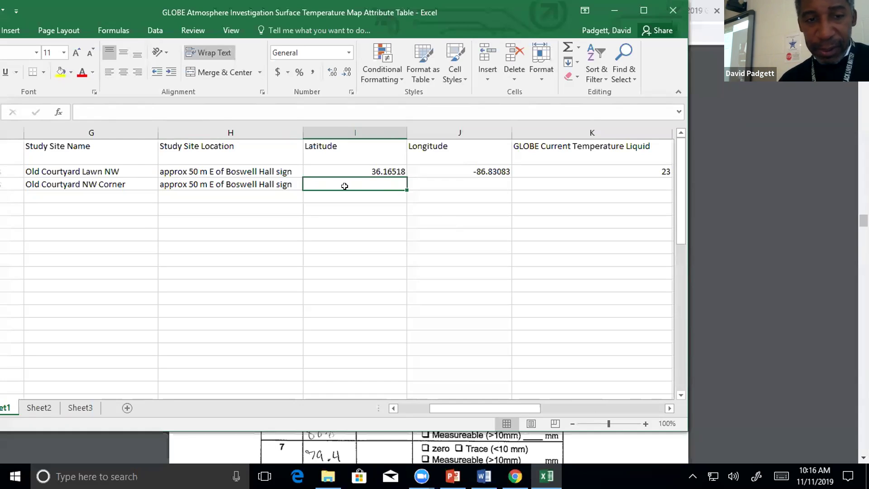
{"action": "left_click", "coordinate": [291, 187]}
{"action": "double_click", "coordinate": [292, 180]}
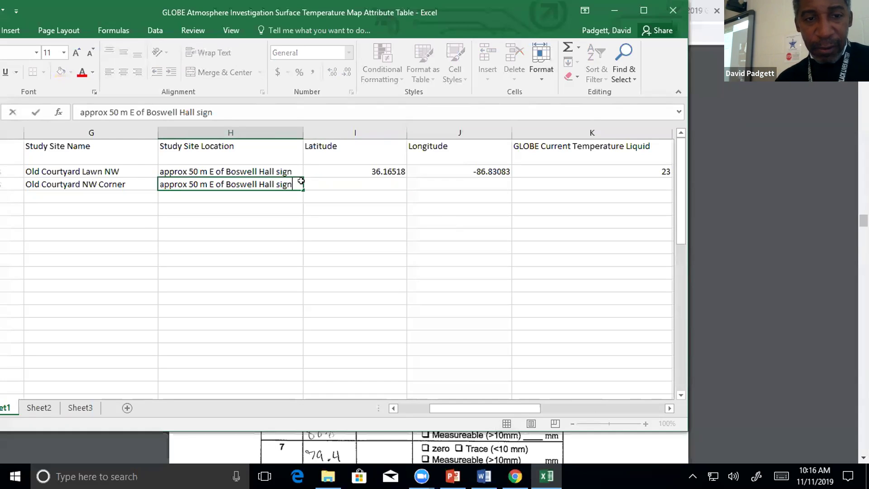
{"action": "key", "text": "BackSpace"}
{"action": "key", "text": "BackSpace"}
{"action": "key", "text": "BackSpace"}
{"action": "key", "text": "BackSpace"}
{"action": "key", "text": "BackSpace"}
{"action": "key", "text": "BackSpace"}
{"action": "key", "text": "BackSpace"}
{"action": "key", "text": "BackSpace"}
{"action": "key", "text": "BackSpace"}
{"action": "key", "text": "BackSpace"}
{"action": "key", "text": "BackSpace"}
{"action": "key", "text": "BackSpace"}
{"action": "key", "text": "BackSpace"}
{"action": "key", "text": "BackSpace"}
{"action": "key", "text": "BackSpace"}
{"action": "key", "text": "BackSpace"}
{"action": "key", "text": "BackSpace"}
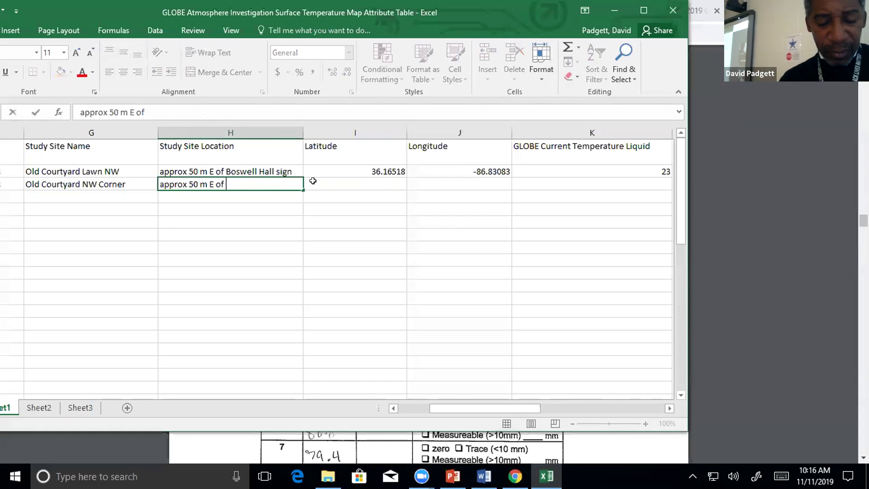
{"action": "type", "text": "NE "}
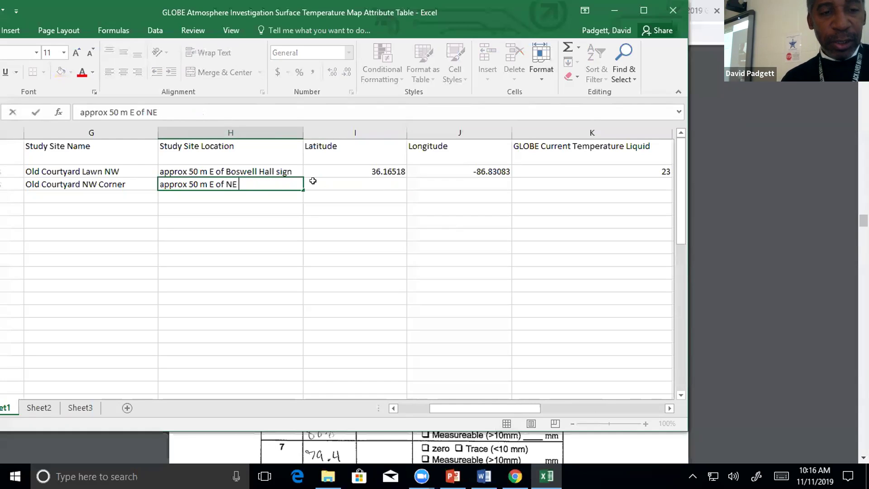
{"action": "type", "text": "corner o"}
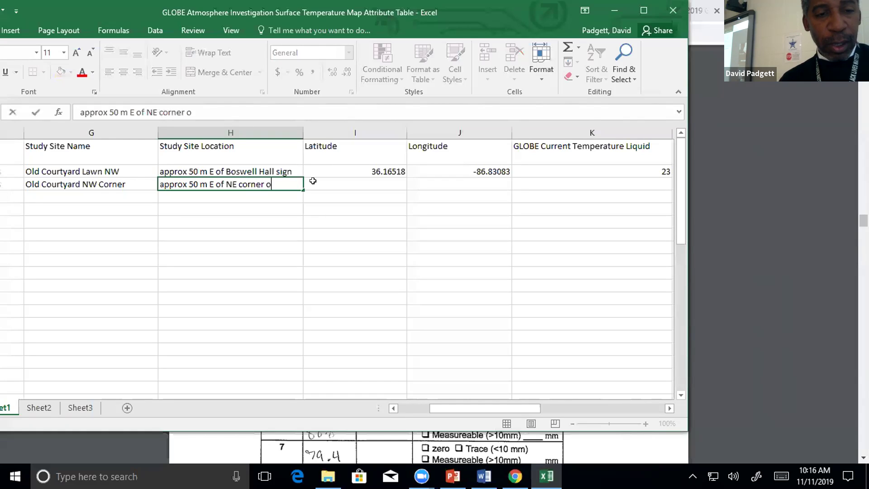
{"action": "type", "text": "f Bos"}
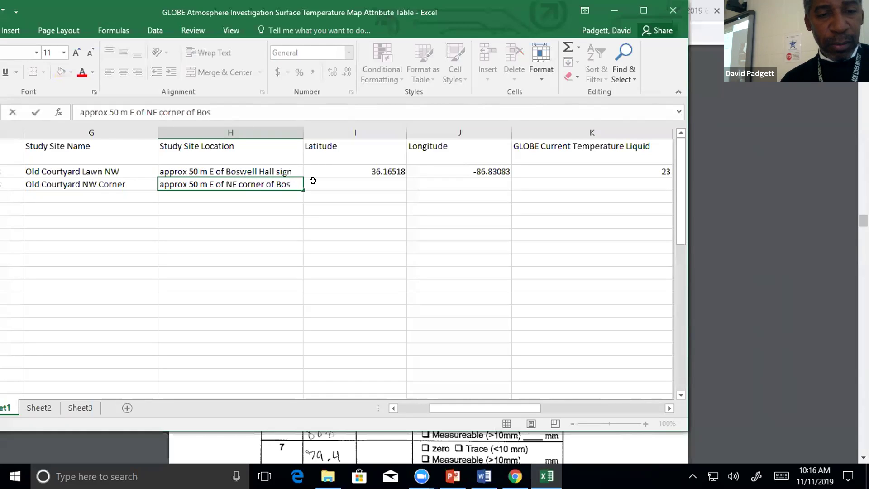
{"action": "type", "text": "well Hall"}
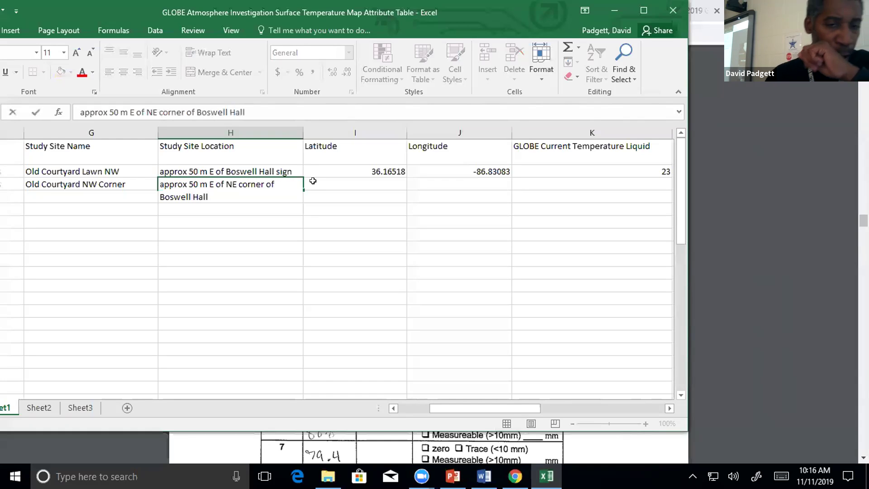
{"action": "left_click", "coordinate": [295, 132]}
{"action": "left_click", "coordinate": [303, 127]}
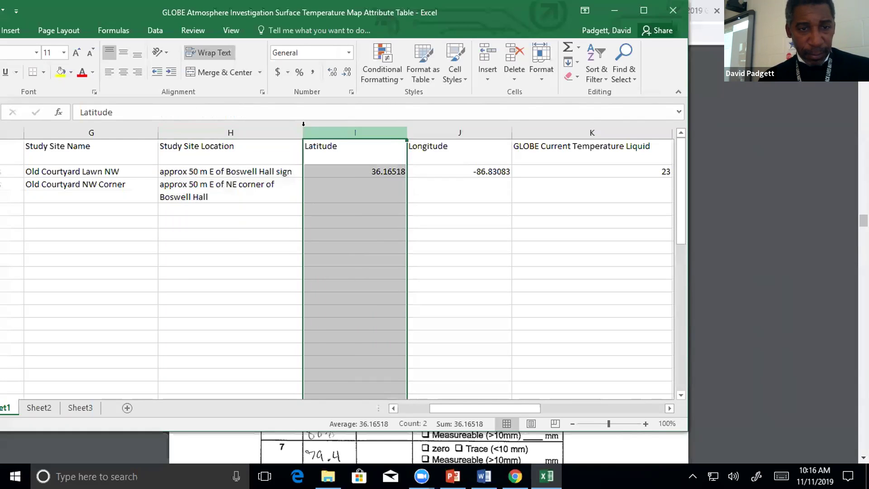
{"action": "left_click", "coordinate": [296, 131]}
{"action": "left_click_drag", "start_coordinate": [302, 127], "coordinate": [358, 136]}
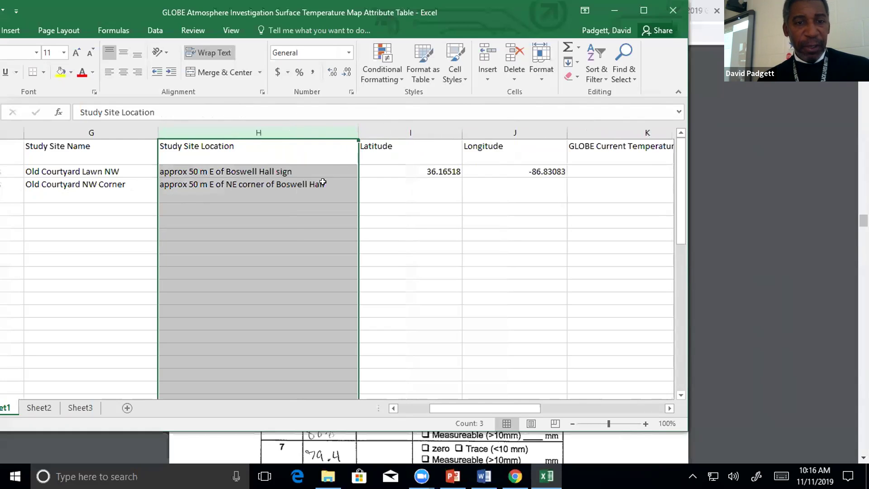
{"action": "left_click", "coordinate": [337, 190]}
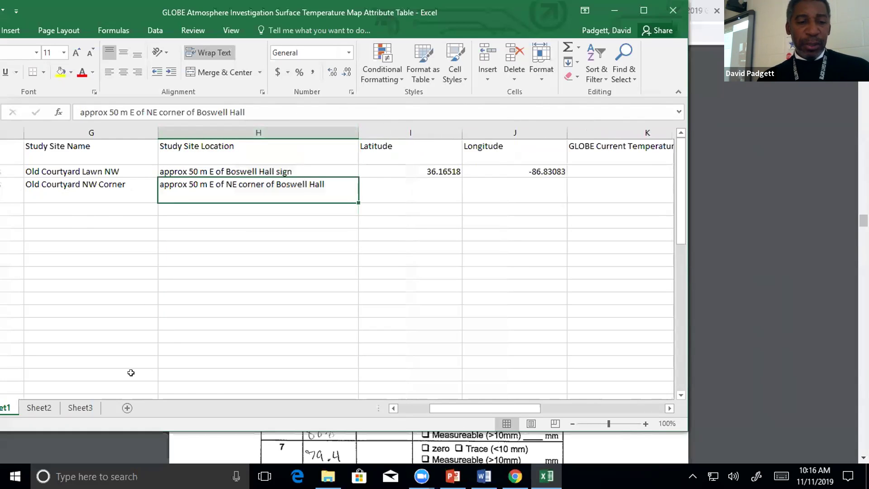
{"action": "left_click", "coordinate": [392, 408]}
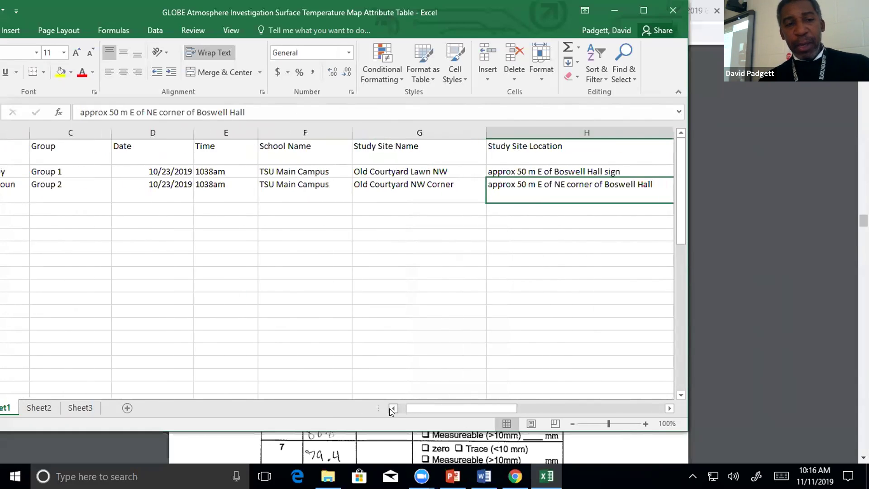
{"action": "left_click", "coordinate": [392, 409]}
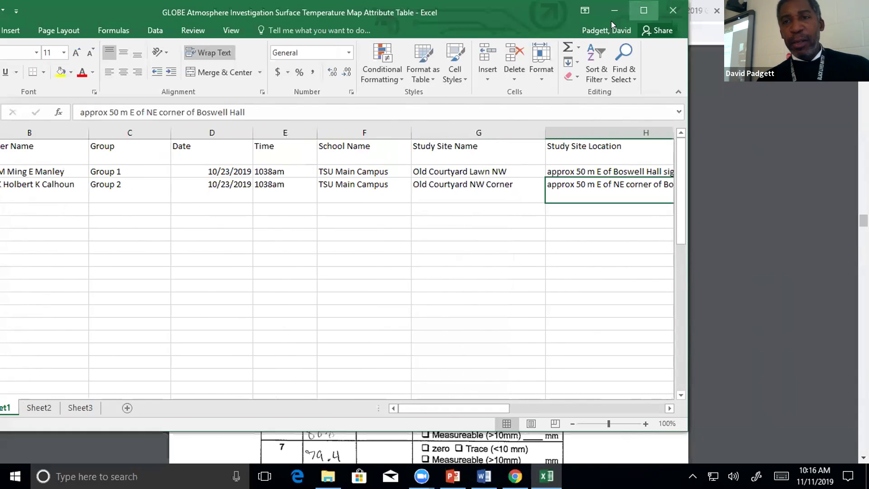
{"action": "left_click", "coordinate": [644, 10]}
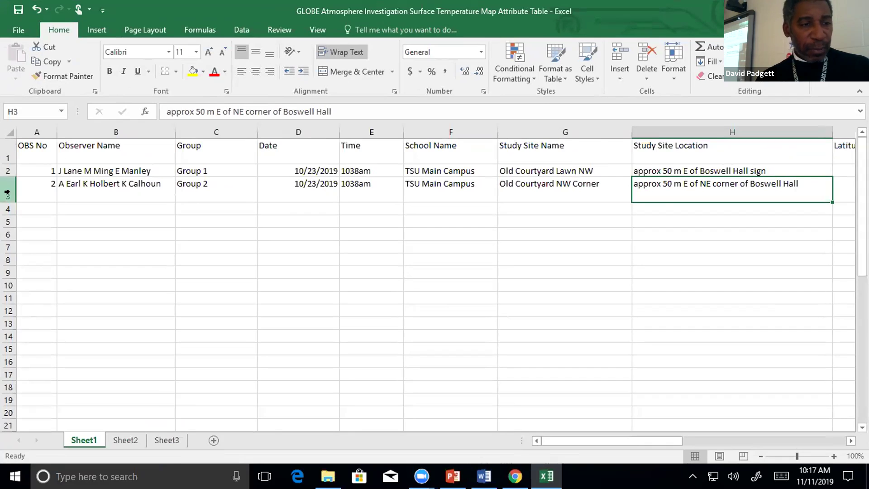
{"action": "left_click_drag", "start_coordinate": [7, 203], "coordinate": [6, 186]}
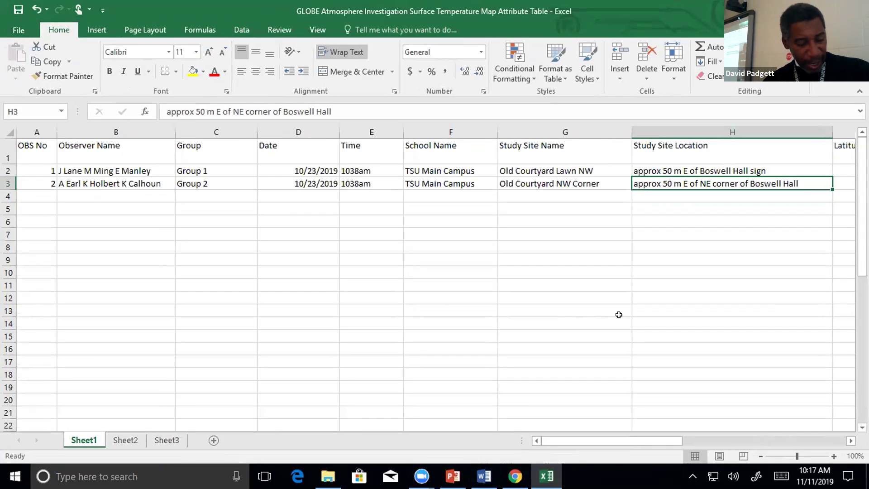
{"action": "left_click_drag", "start_coordinate": [666, 440], "coordinate": [539, 447]}
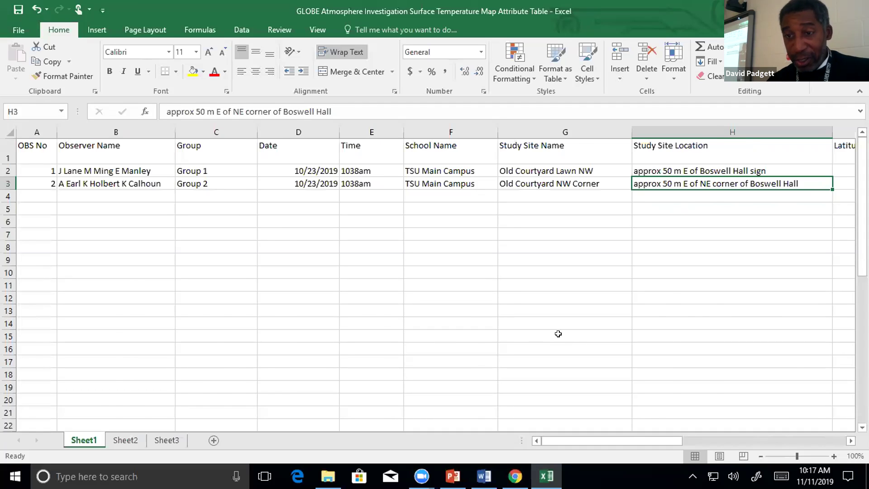
{"action": "key", "text": "Tab"}
{"action": "key", "text": "Tab"}
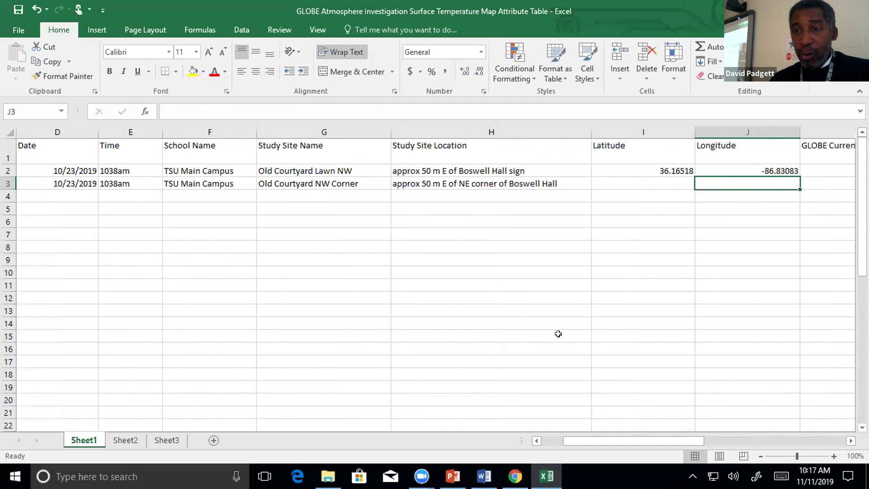
{"action": "key", "text": "shift+Tab"}
{"action": "key", "text": "Tab"}
{"action": "key", "text": "Tab"}
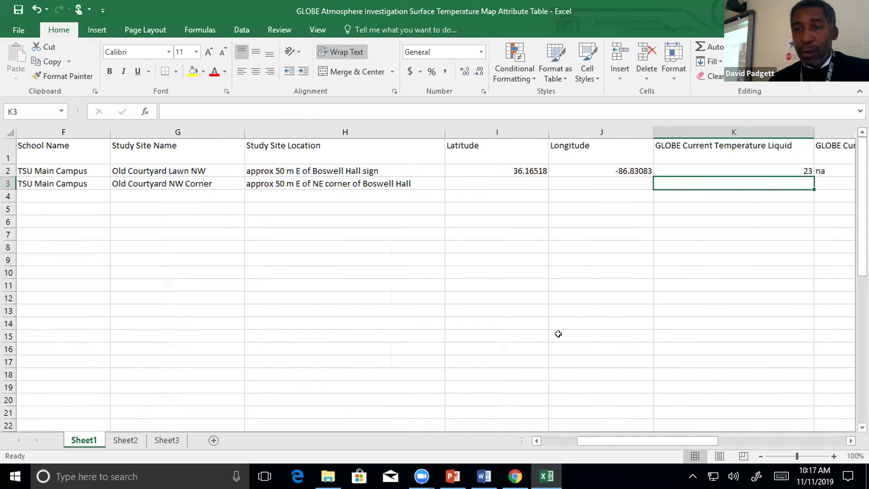
{"action": "key", "text": "shift+Tab"}
{"action": "key", "text": "shift+Tab"}
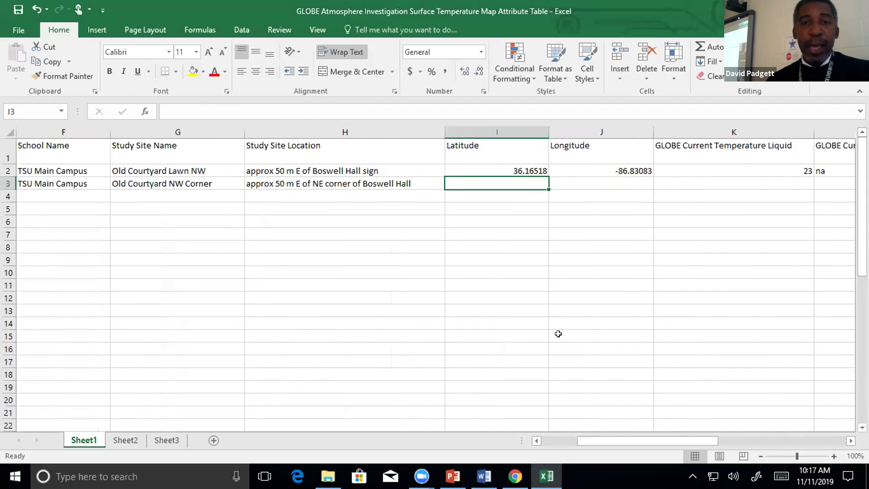
{"action": "left_click", "coordinate": [515, 475]}
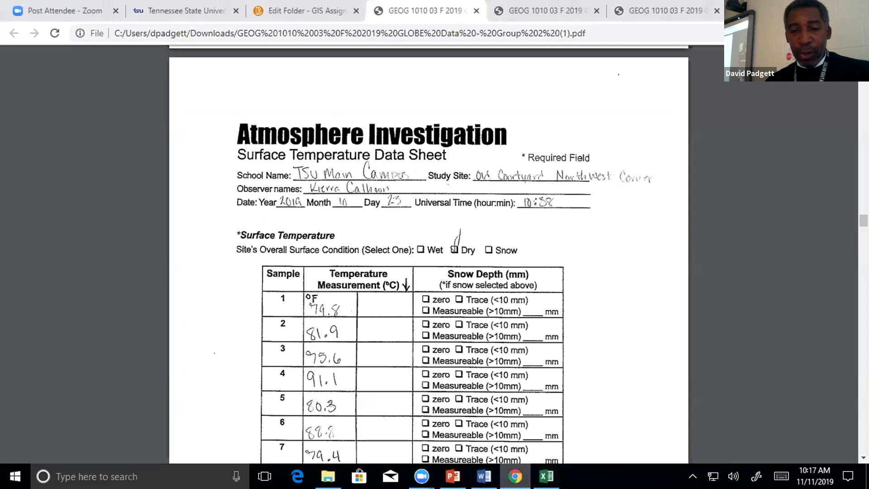
{"action": "scroll", "coordinate": [595, 272], "scroll_direction": "up", "scroll_amount": 5}
{"action": "scroll", "coordinate": [594, 272], "scroll_direction": "up", "scroll_amount": 20}
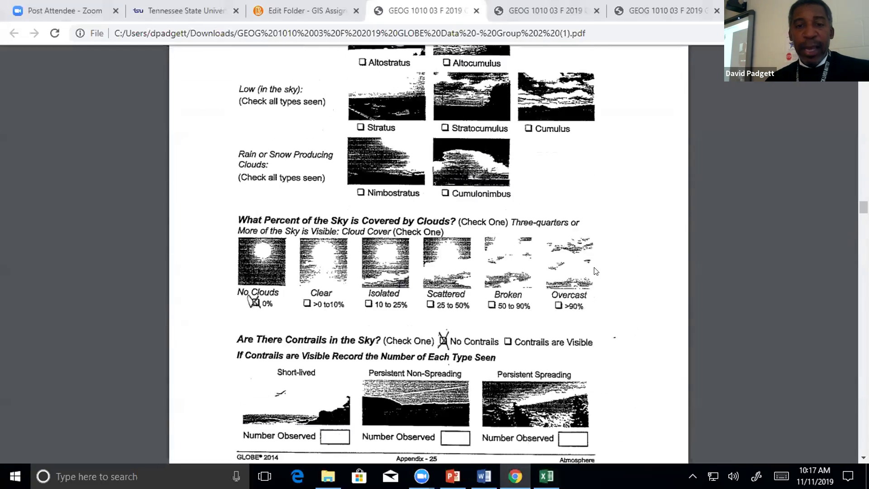
{"action": "scroll", "coordinate": [595, 269], "scroll_direction": "up", "scroll_amount": 13}
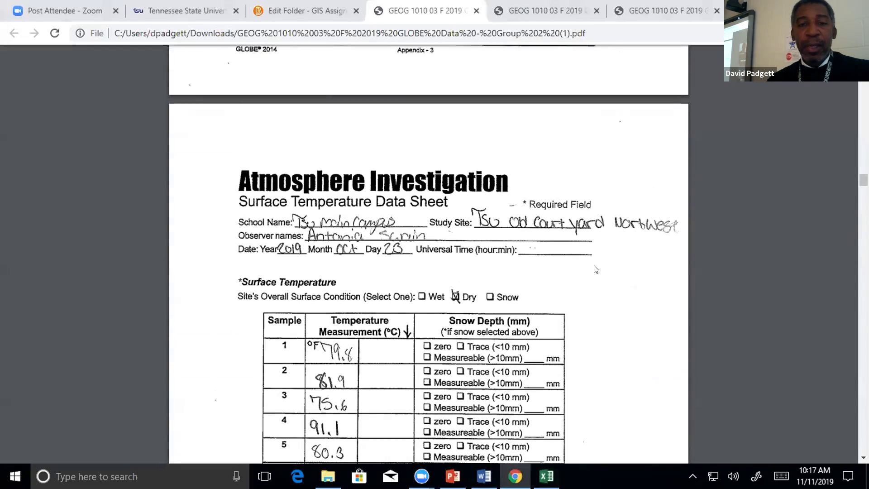
{"action": "scroll", "coordinate": [596, 270], "scroll_direction": "up", "scroll_amount": 15}
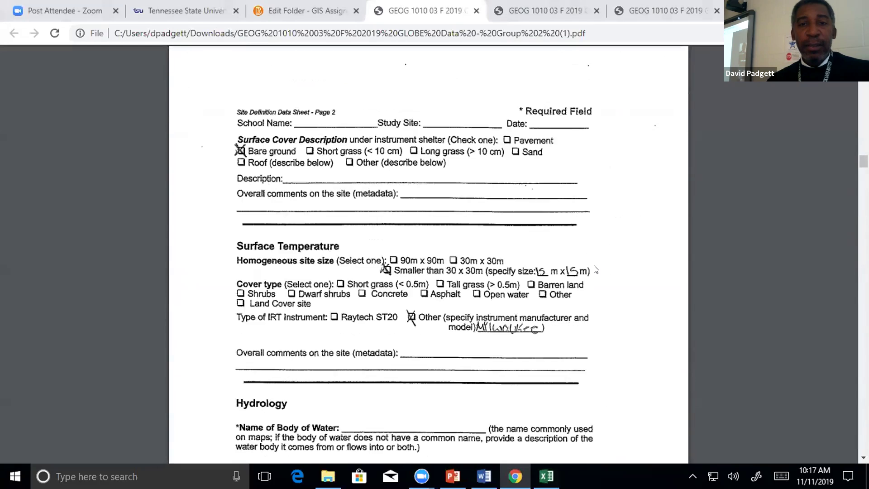
{"action": "scroll", "coordinate": [596, 269], "scroll_direction": "up", "scroll_amount": 5}
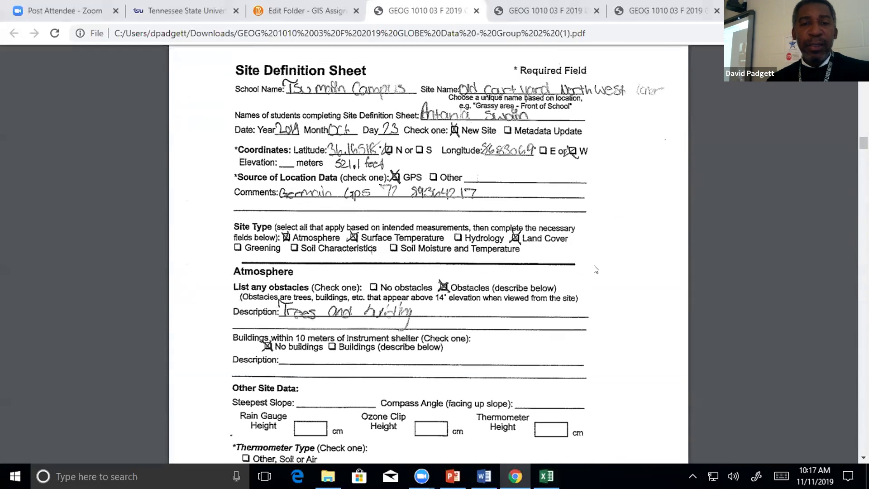
{"action": "scroll", "coordinate": [595, 270], "scroll_direction": "up", "scroll_amount": 2}
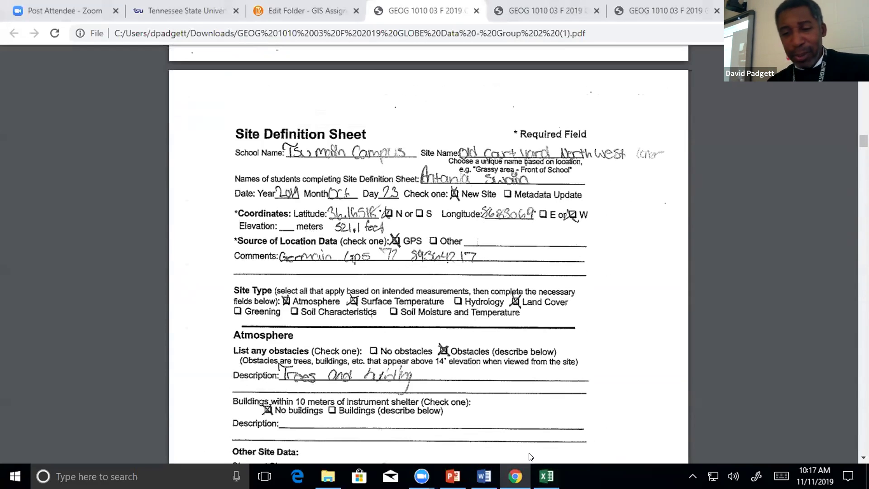
{"action": "left_click", "coordinate": [546, 471]}
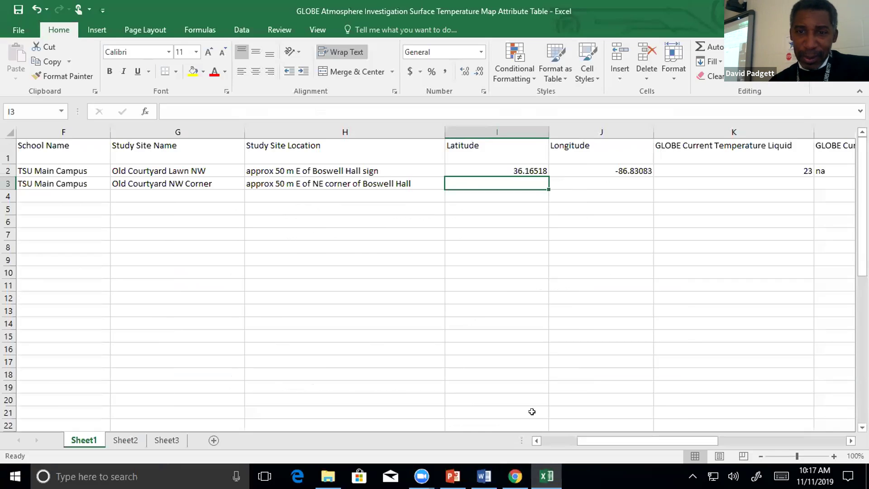
{"action": "left_click", "coordinate": [515, 476]}
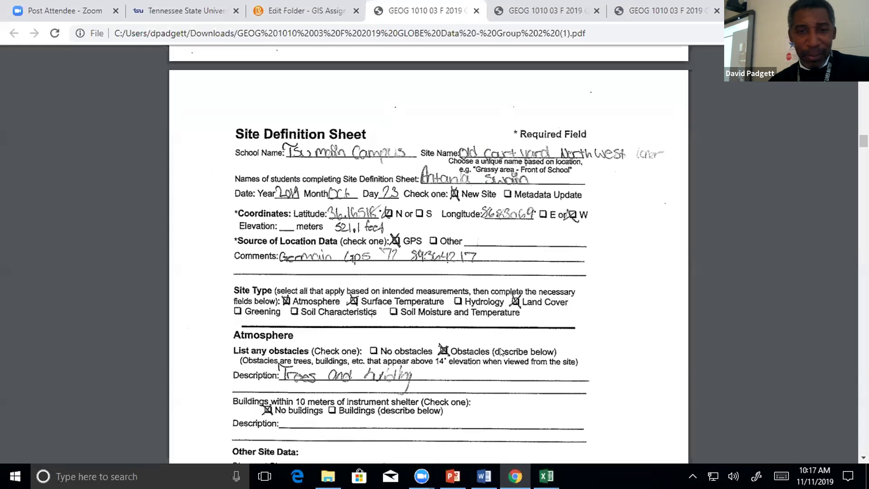
{"action": "scroll", "coordinate": [584, 328], "scroll_direction": "up", "scroll_amount": 20}
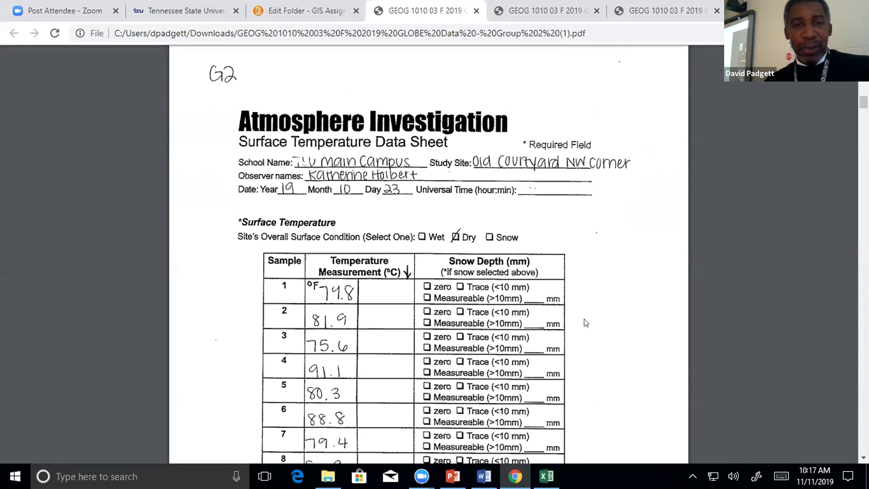
{"action": "scroll", "coordinate": [586, 322], "scroll_direction": "down", "scroll_amount": 20}
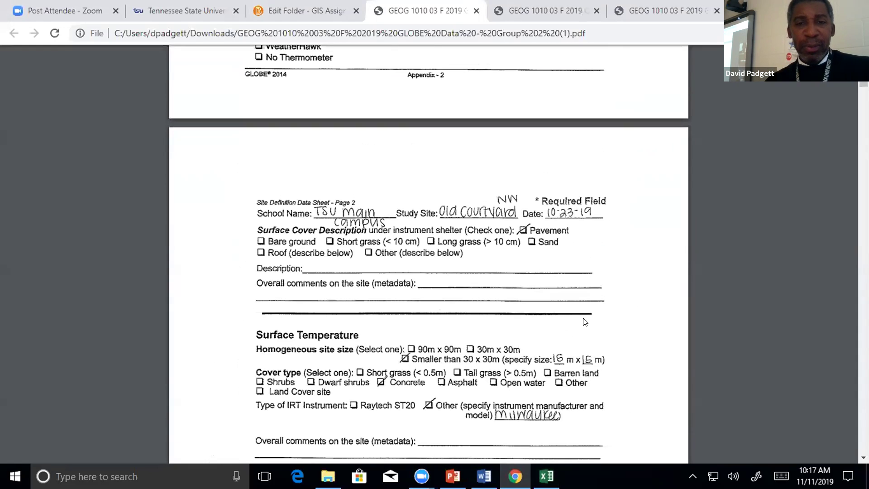
{"action": "scroll", "coordinate": [583, 322], "scroll_direction": "up", "scroll_amount": 12}
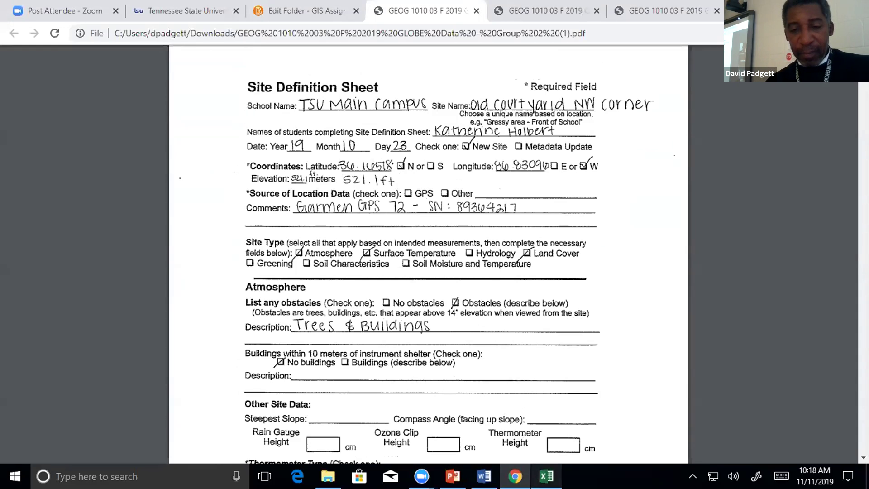
{"action": "left_click", "coordinate": [546, 476]}
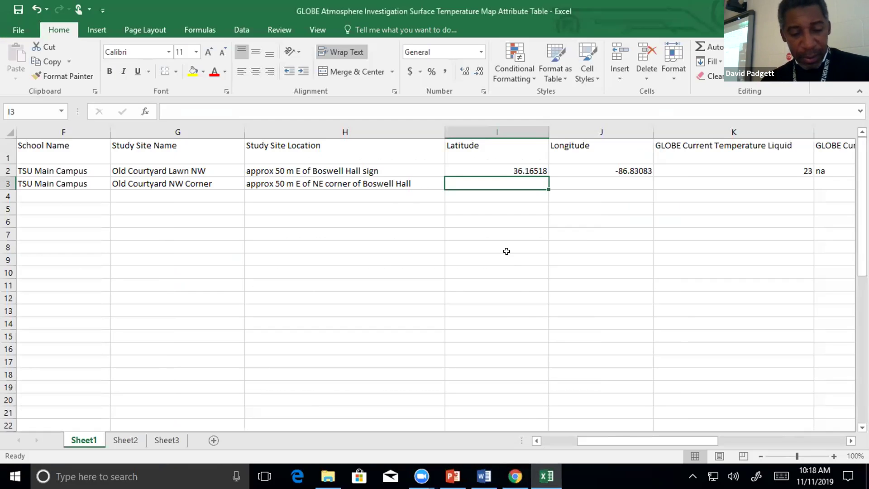
Enter 36.16578 as the Old Courtyard NW Corner latitude in cell I3.
{"action": "type", "text": "36."}
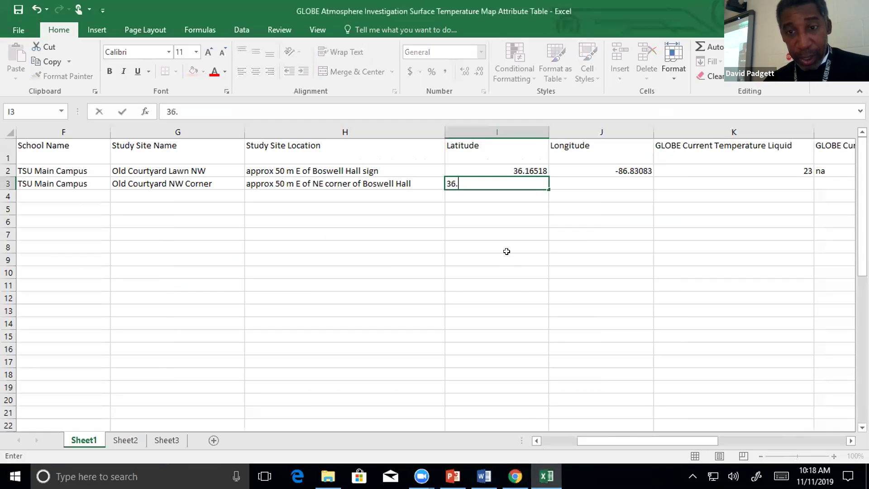
{"action": "type", "text": "1"}
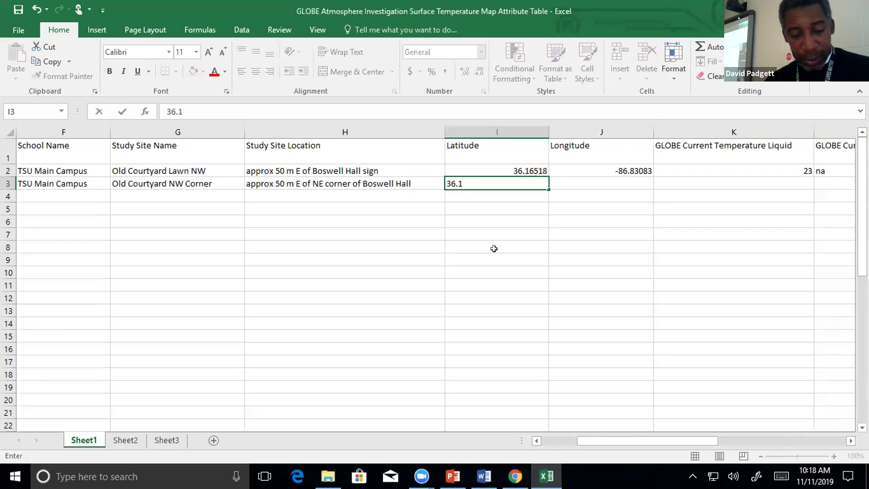
{"action": "type", "text": "6"}
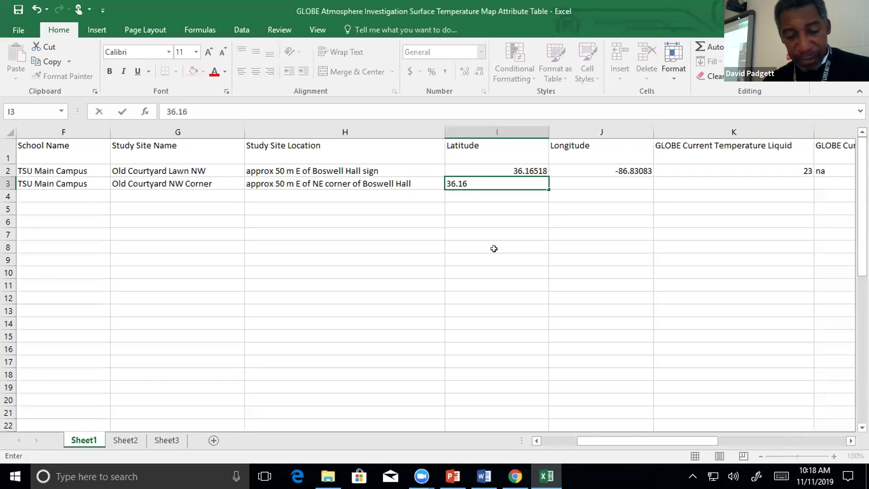
{"action": "type", "text": "578"}
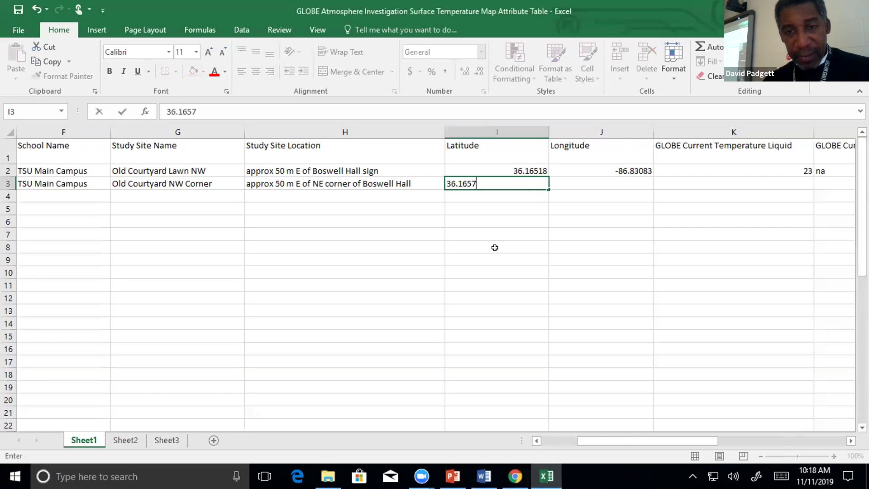
{"action": "left_click", "coordinate": [569, 222]}
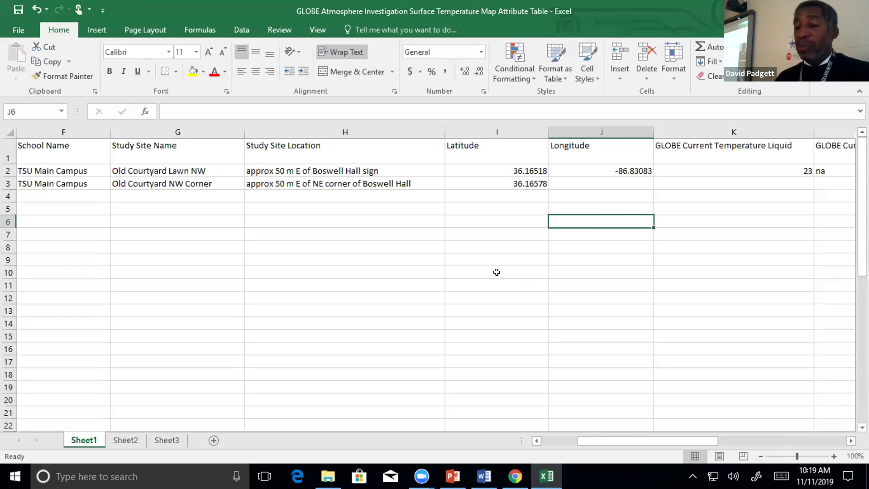
{"action": "key", "text": "Up"}
{"action": "key", "text": "Up"}
{"action": "key", "text": "Up"}
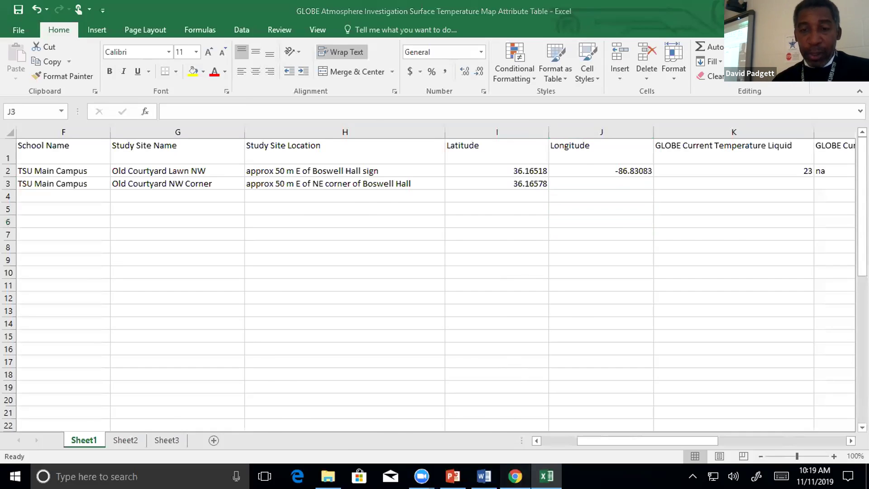
Enter -86.83096 from the site sheet as the longitude in J3, then restore down Excel.
{"action": "left_click", "coordinate": [515, 476]}
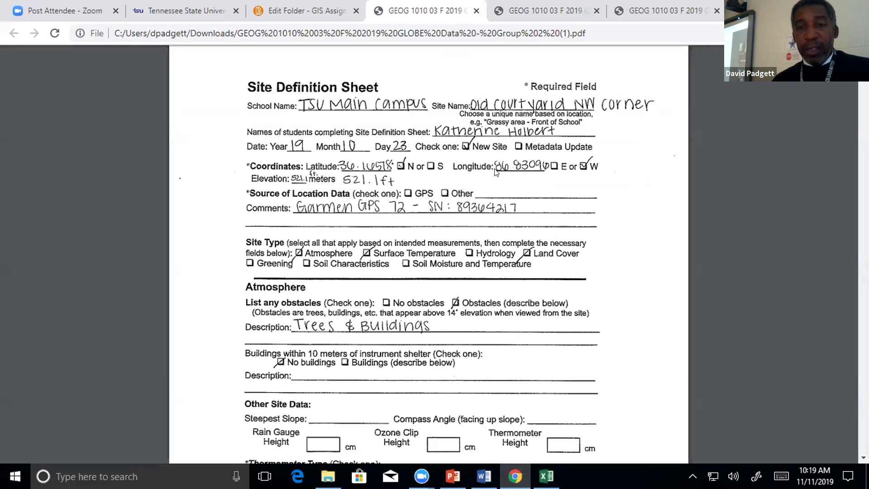
{"action": "left_click", "coordinate": [547, 476]}
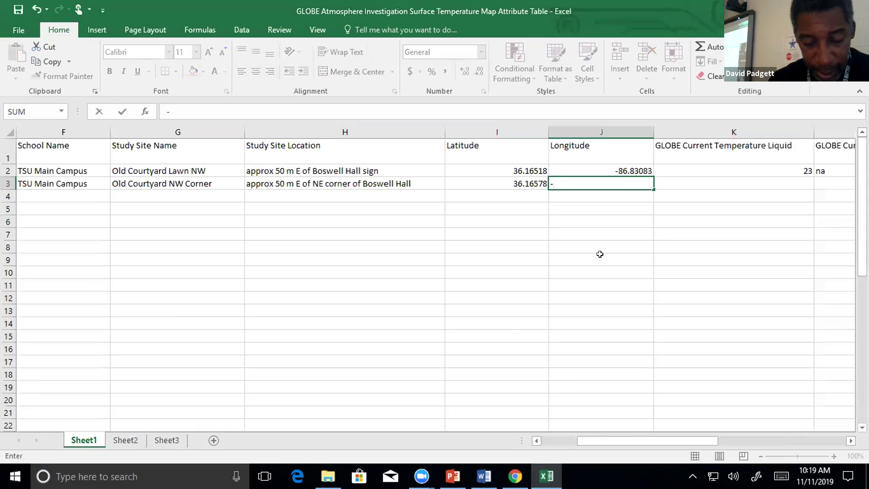
{"action": "type", "text": "-86."}
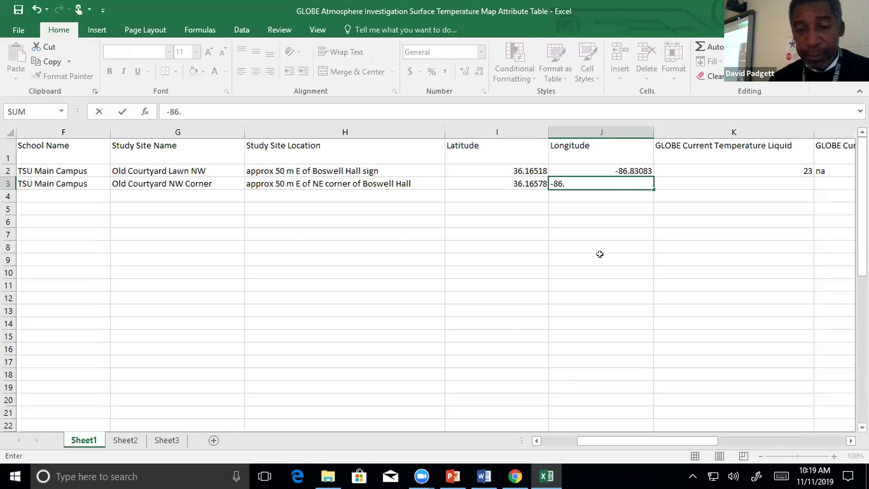
{"action": "left_click", "coordinate": [515, 475]}
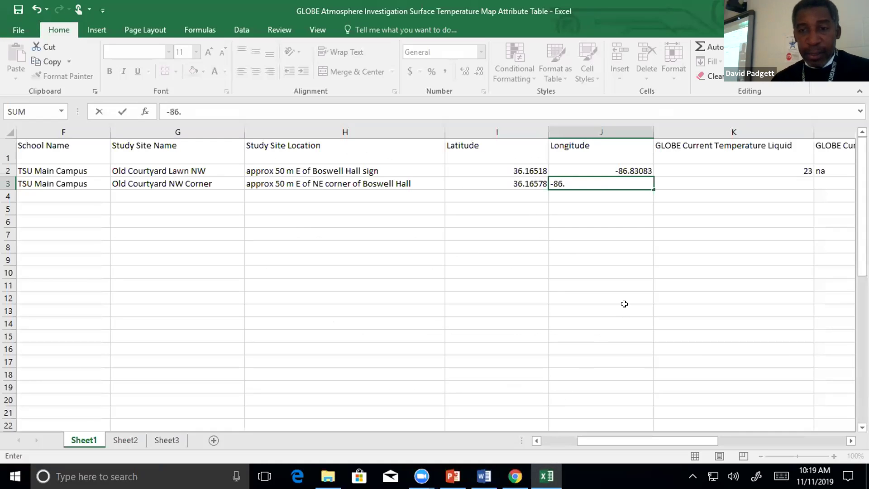
{"action": "type", "text": "8309"}
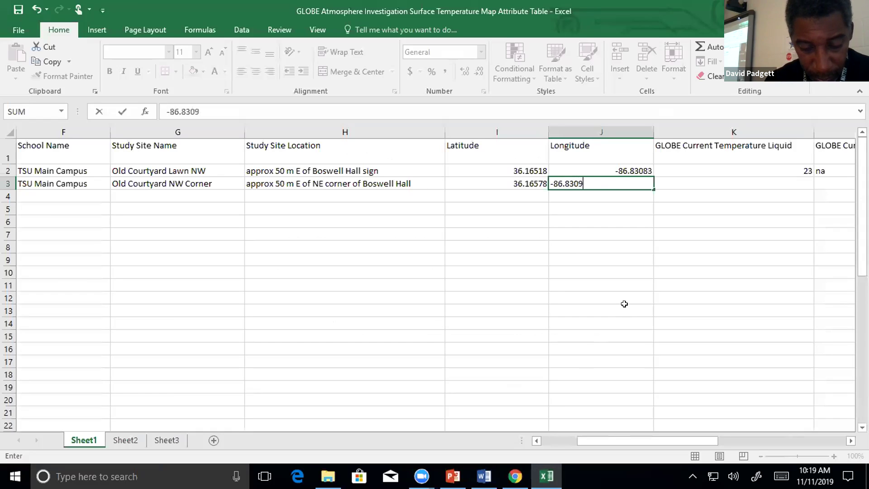
{"action": "type", "text": "6"}
{"action": "left_click", "coordinate": [691, 288]}
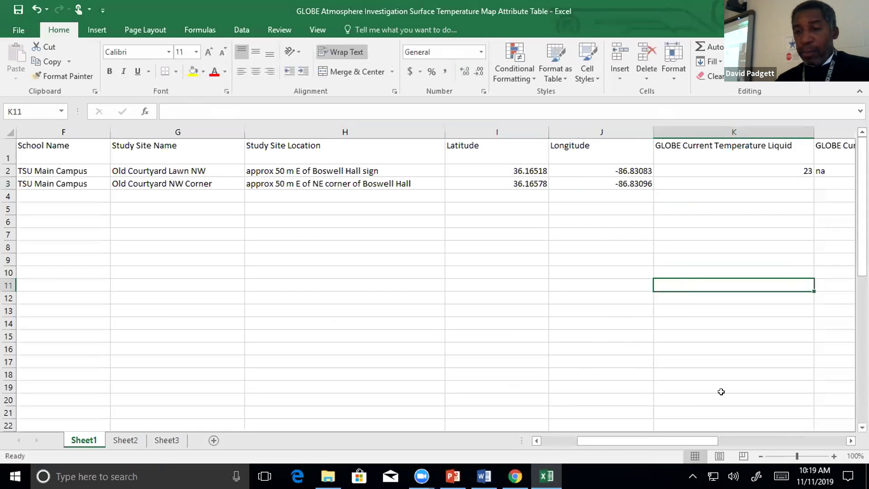
{"action": "left_click", "coordinate": [825, 10]}
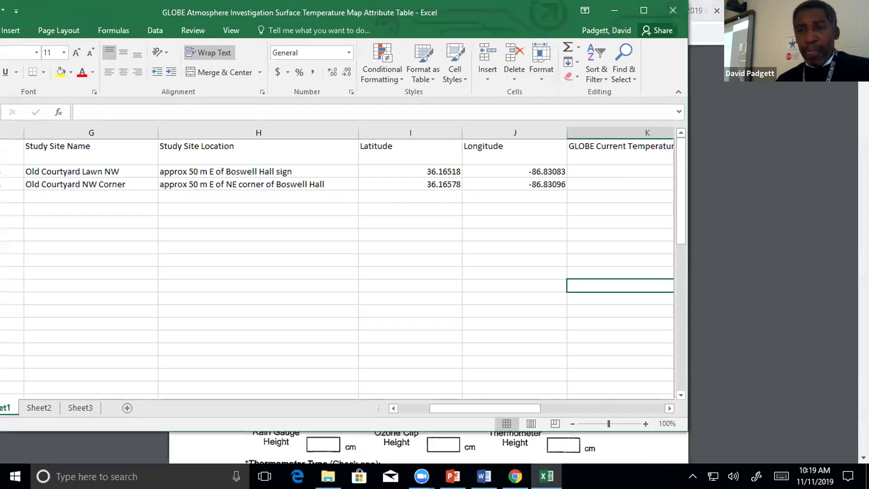
Select row 3's liquid temperature cell and read Group 2's 22 °C thermometer reading in the PDF.
{"action": "left_click", "coordinate": [665, 410]}
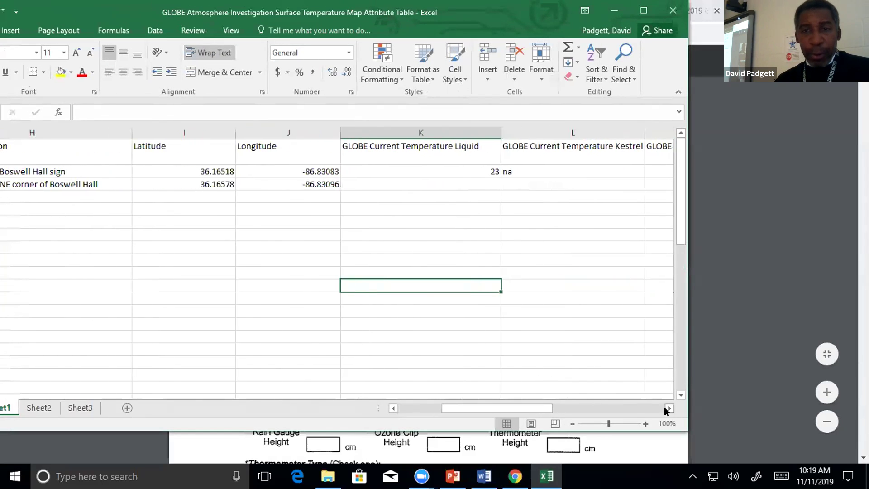
{"action": "left_click", "coordinate": [484, 184]}
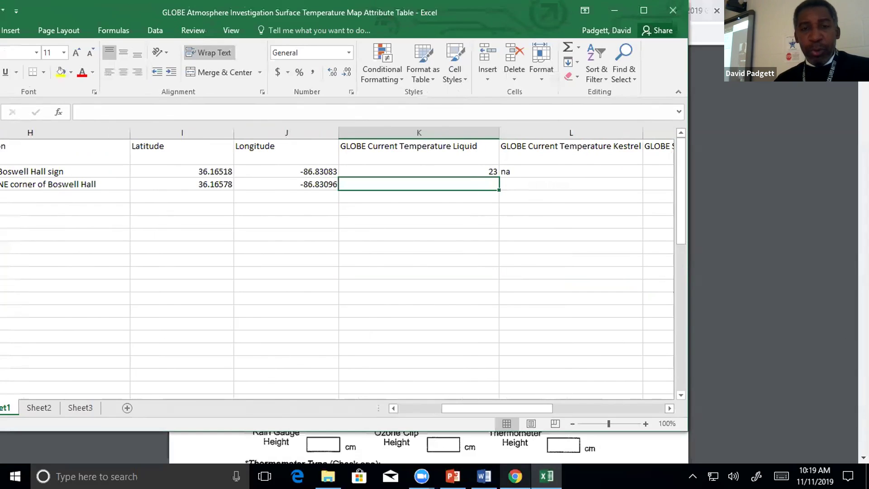
{"action": "left_click", "coordinate": [515, 476]}
{"action": "scroll", "coordinate": [420, 229], "scroll_direction": "down", "scroll_amount": 6}
{"action": "scroll", "coordinate": [420, 229], "scroll_direction": "up", "scroll_amount": 6}
{"action": "scroll", "coordinate": [446, 214], "scroll_direction": "down", "scroll_amount": 20}
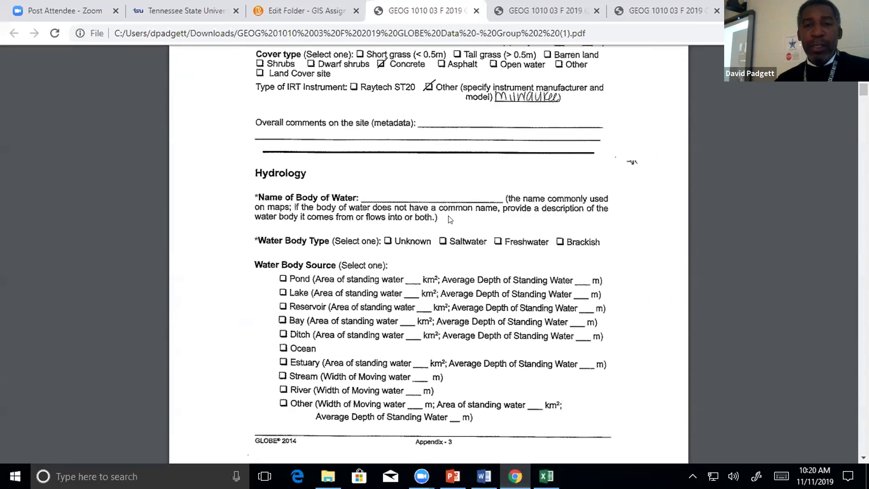
{"action": "scroll", "coordinate": [450, 219], "scroll_direction": "down", "scroll_amount": 10}
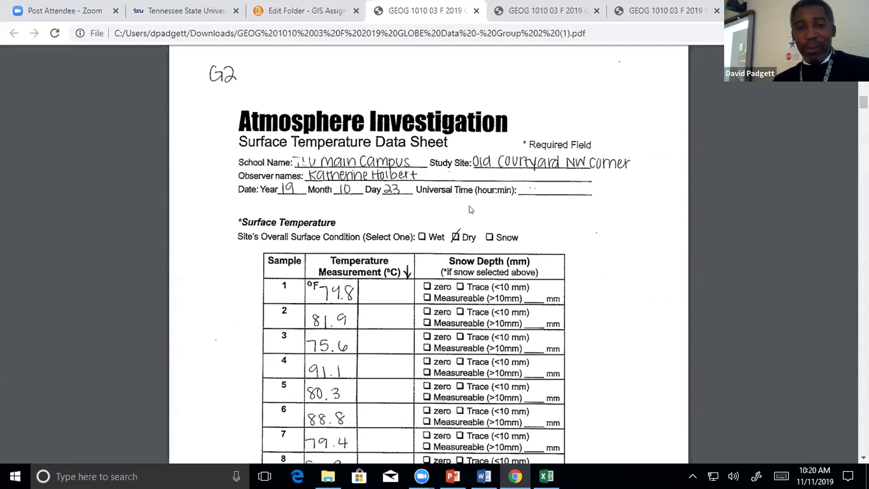
{"action": "scroll", "coordinate": [566, 213], "scroll_direction": "down", "scroll_amount": 6}
{"action": "scroll", "coordinate": [571, 211], "scroll_direction": "down", "scroll_amount": 1}
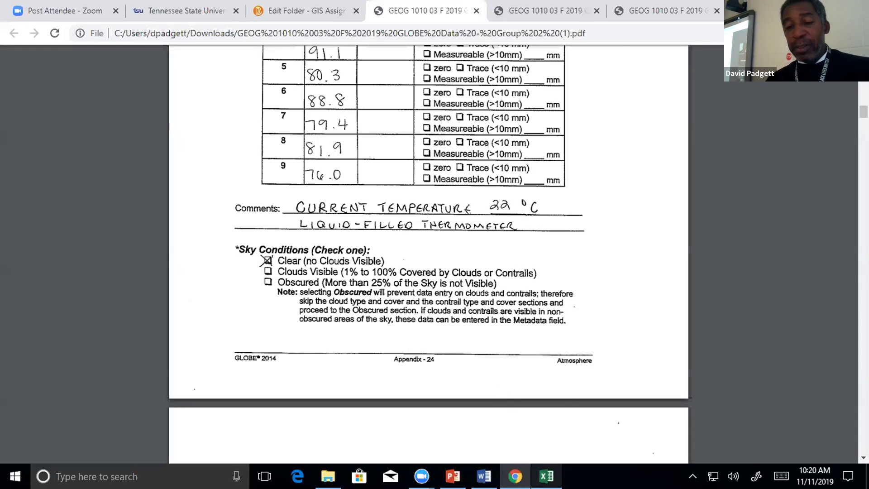
{"action": "key", "text": "alt+Tab"}
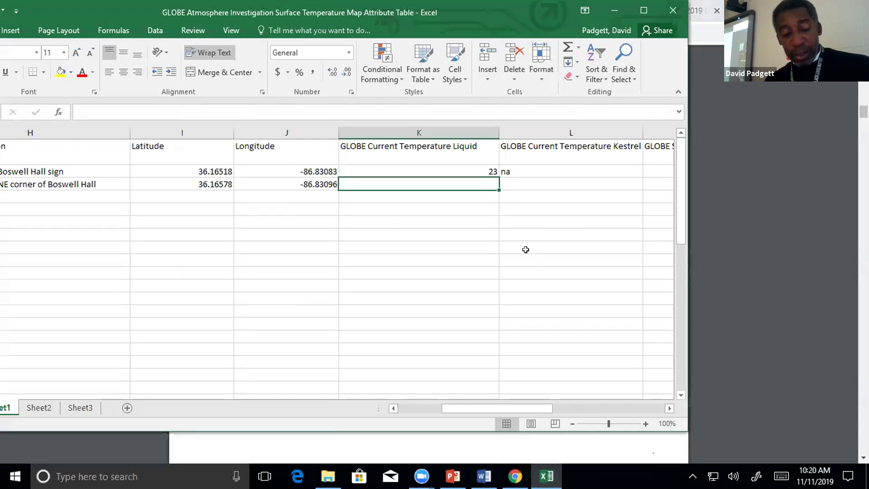
Enter 22 as the liquid temperature in K3 and na as the Kestrel temperature in L3.
{"action": "type", "text": "22"}
{"action": "key", "text": "Tab"}
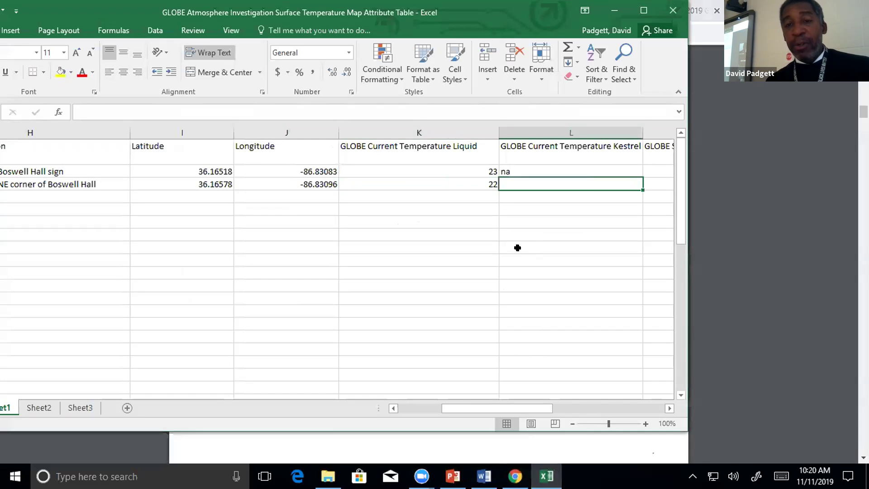
{"action": "key", "text": "Left"}
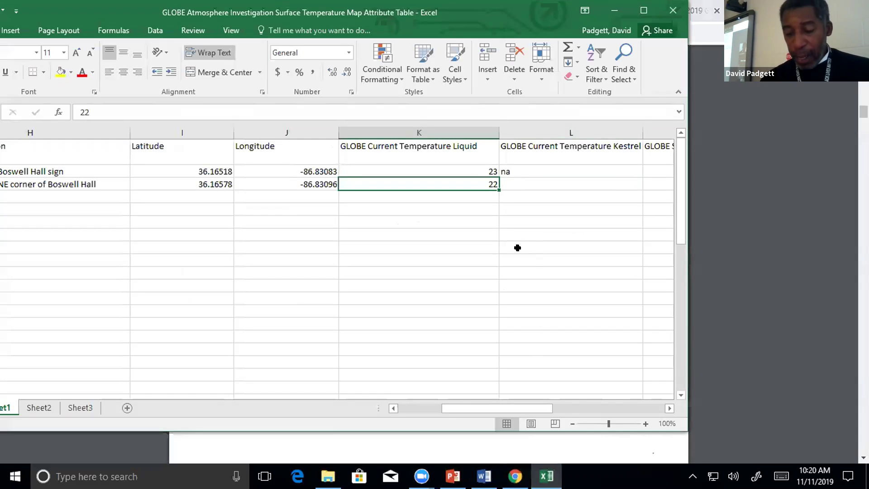
{"action": "key", "text": "Right"}
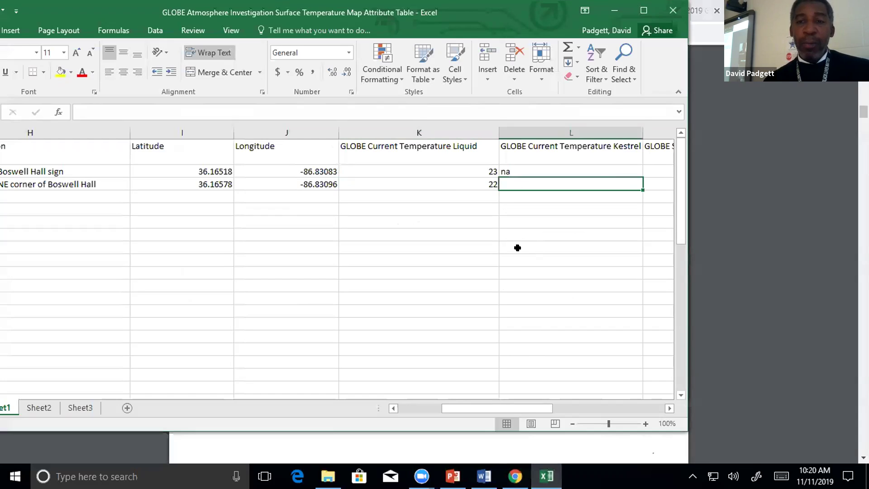
{"action": "type", "text": "na"}
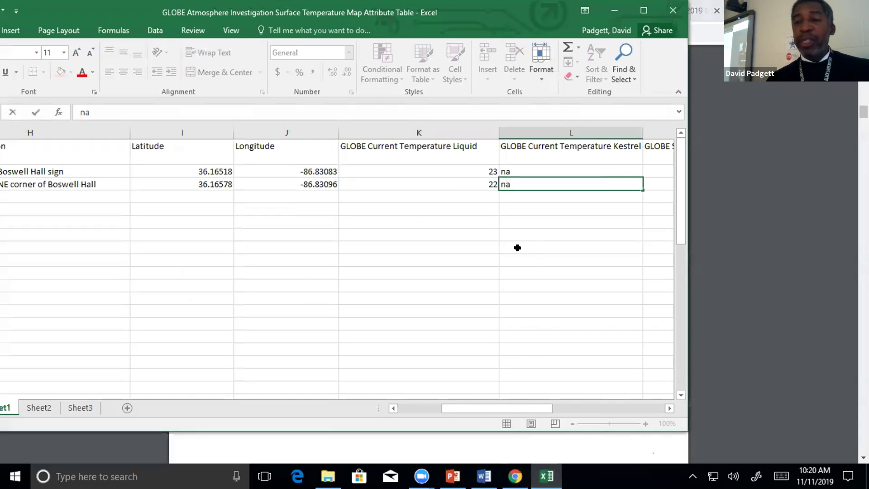
{"action": "key", "text": "Right"}
{"action": "scroll", "coordinate": [518, 248], "scroll_direction": "right", "scroll_amount": 1}
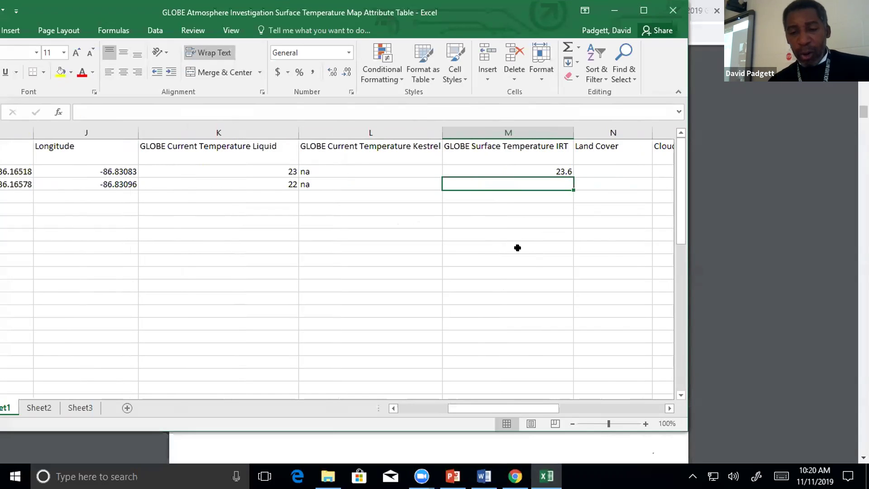
Bring the PDF forward and scroll to Group 2's nine Surface Temperature readings, 74.8 to 91.1 °F.
{"action": "left_click", "coordinate": [515, 476]}
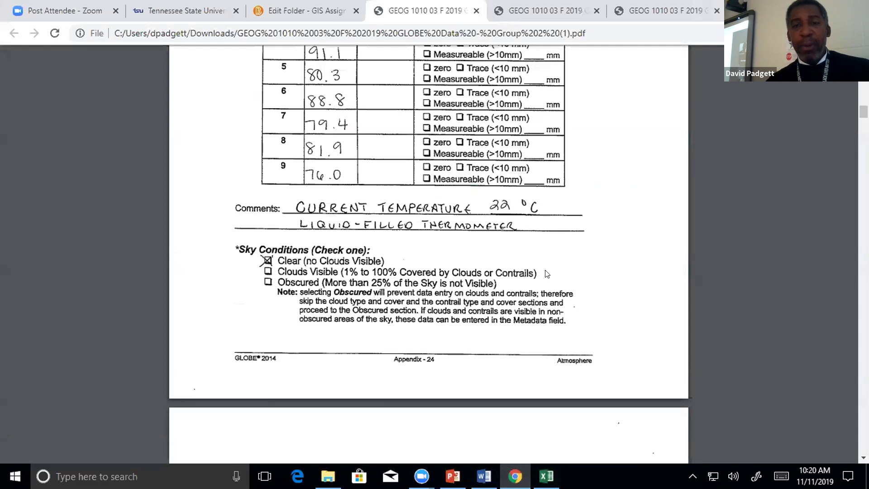
{"action": "scroll", "coordinate": [597, 244], "scroll_direction": "up", "scroll_amount": 4}
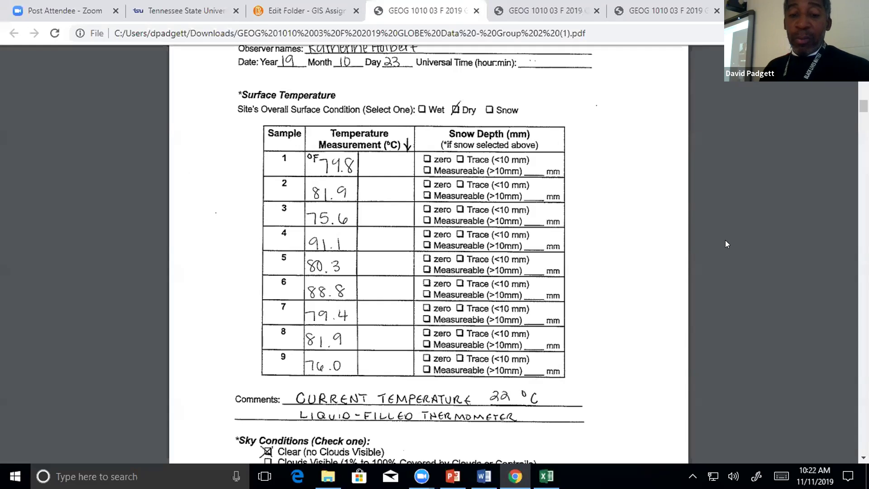
Bring the attribute table forward and review row 3's entries and the Group 1 and 2 labels.
{"action": "left_click", "coordinate": [546, 475]}
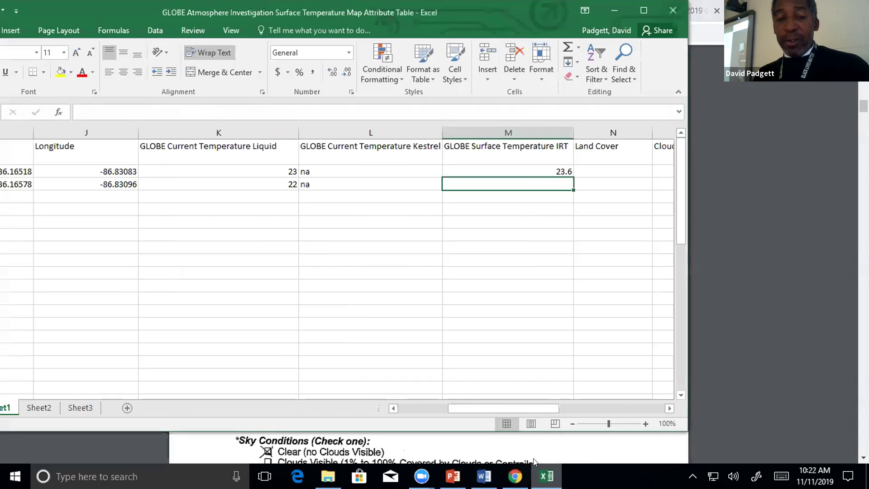
{"action": "left_click", "coordinate": [385, 186]}
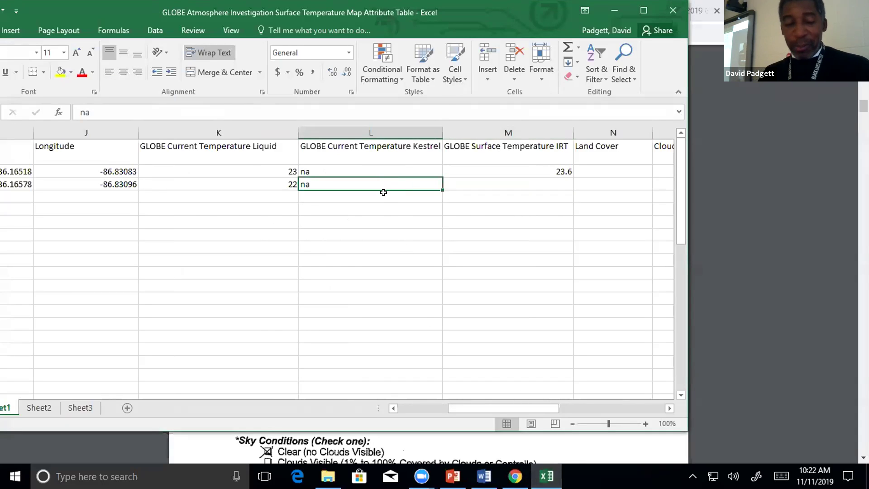
{"action": "key", "text": "Left"}
{"action": "key", "text": "Left"}
{"action": "key", "text": "Left"}
{"action": "key", "text": "Left"}
{"action": "key", "text": "Left"}
{"action": "key", "text": "Left"}
{"action": "key", "text": "Left"}
{"action": "key", "text": "Left"}
{"action": "key", "text": "Left"}
{"action": "key", "text": "Left"}
{"action": "key", "text": "Left"}
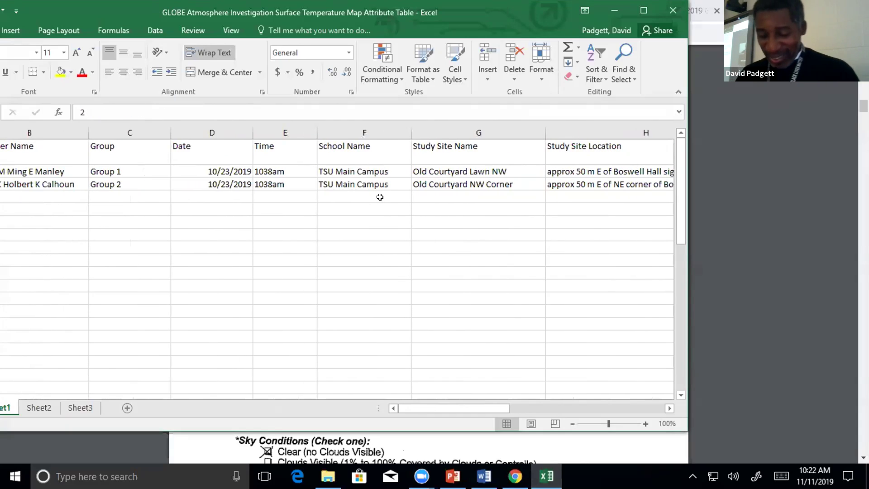
{"action": "left_click", "coordinate": [138, 180]}
{"action": "left_click", "coordinate": [139, 169]}
{"action": "key", "text": "Left"}
{"action": "key", "text": "Left"}
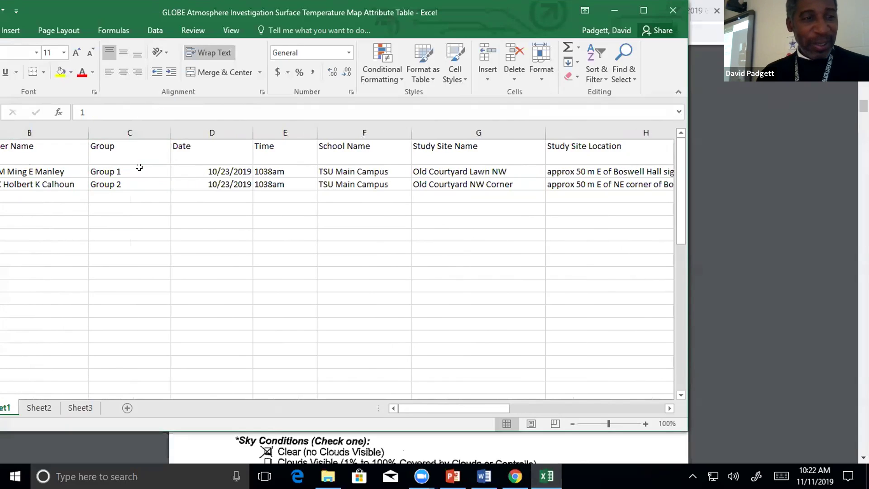
{"action": "key", "text": "Right"}
{"action": "key", "text": "Left"}
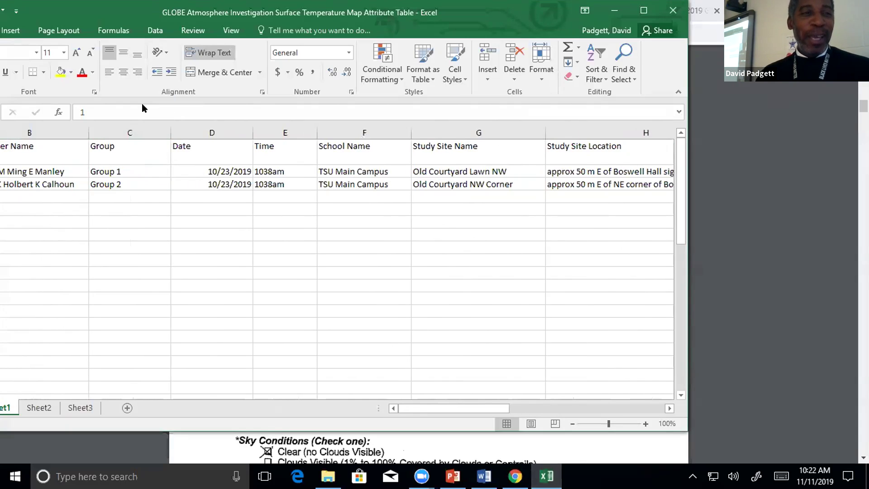
Reposition the Excel window and select Group 2's empty IRT surface temperature cell.
{"action": "left_click_drag", "start_coordinate": [142, 12], "coordinate": [250, 25]}
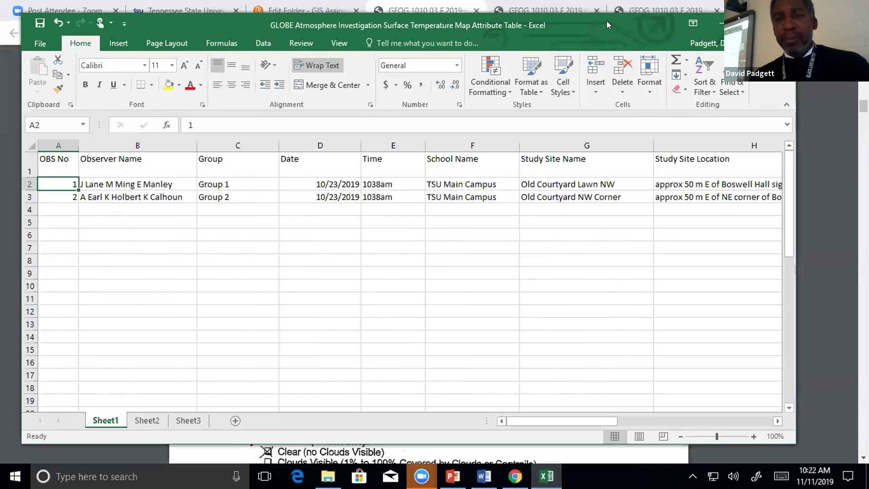
{"action": "left_click_drag", "start_coordinate": [607, 20], "coordinate": [483, 10]}
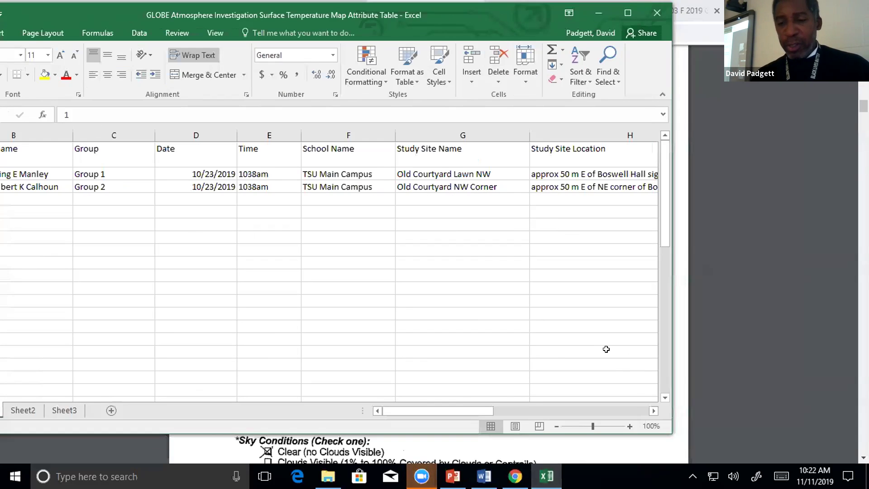
{"action": "left_click", "coordinate": [654, 411]}
{"action": "left_click", "coordinate": [654, 411]}
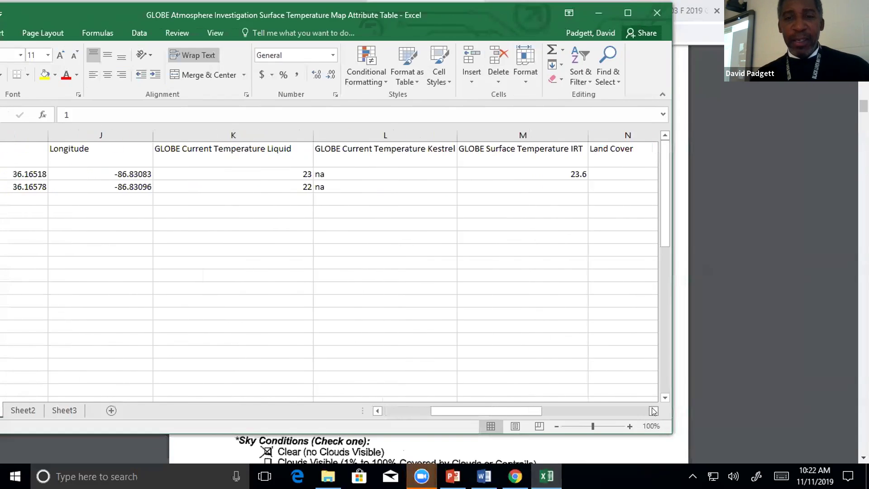
{"action": "left_click", "coordinate": [528, 186]}
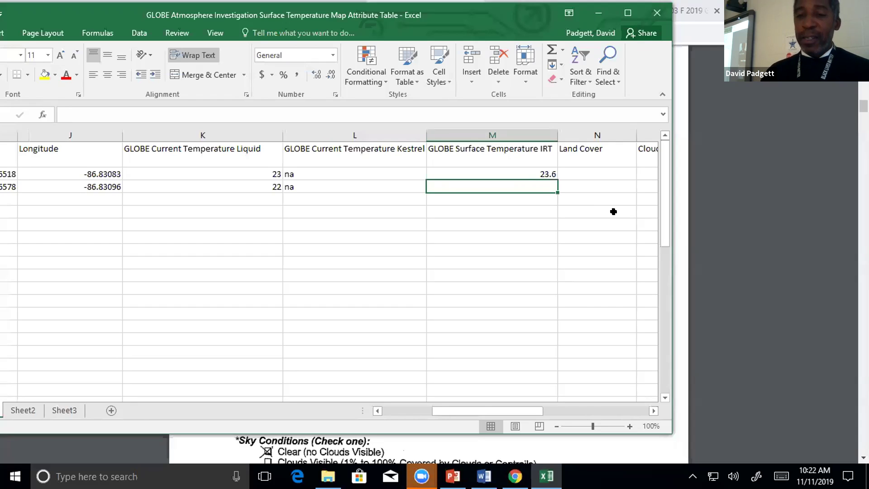
{"action": "left_click_drag", "start_coordinate": [372, 409], "coordinate": [372, 409]}
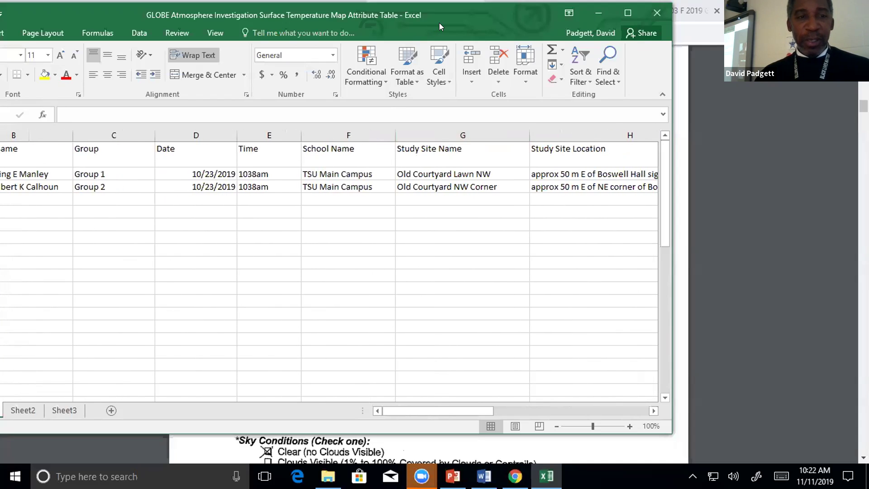
{"action": "left_click_drag", "start_coordinate": [439, 22], "coordinate": [548, 42]}
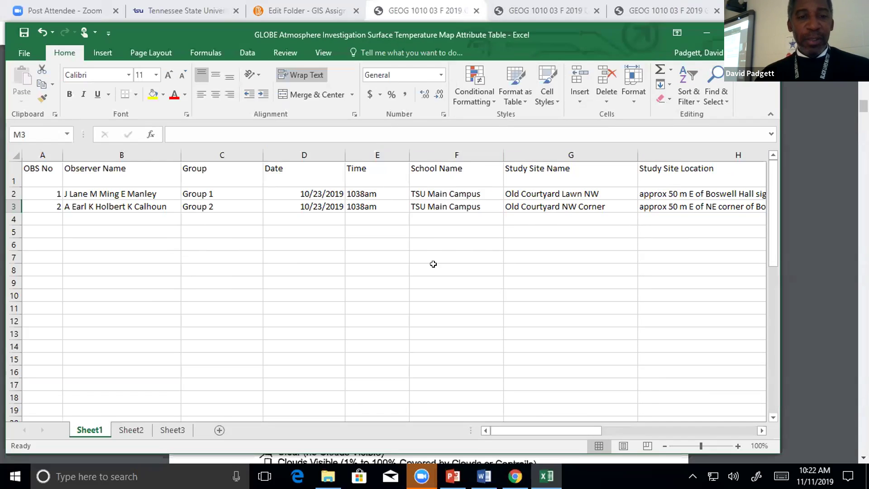
{"action": "key", "text": "Up"}
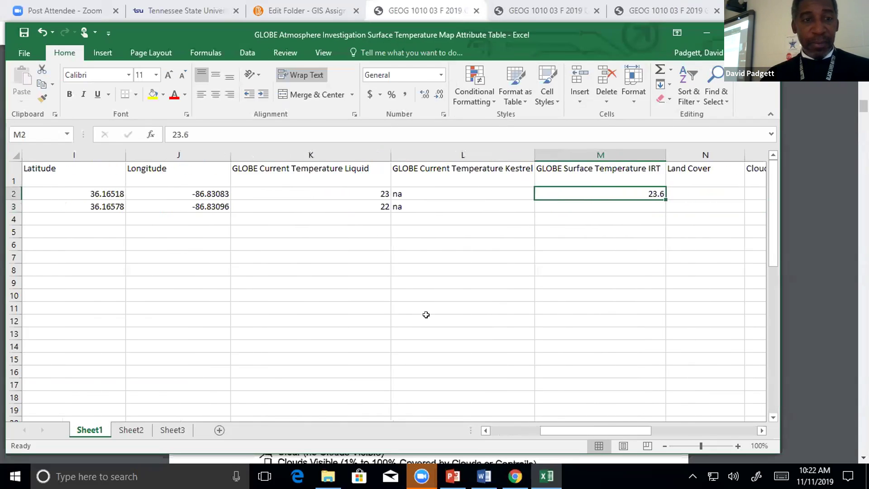
{"action": "key", "text": "Left"}
{"action": "key", "text": "Home"}
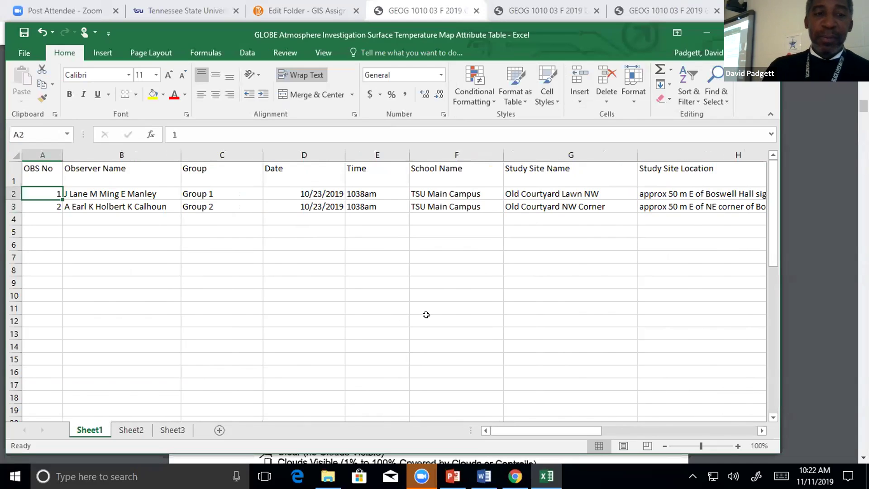
{"action": "key", "text": "Right"}
{"action": "key", "text": "Right"}
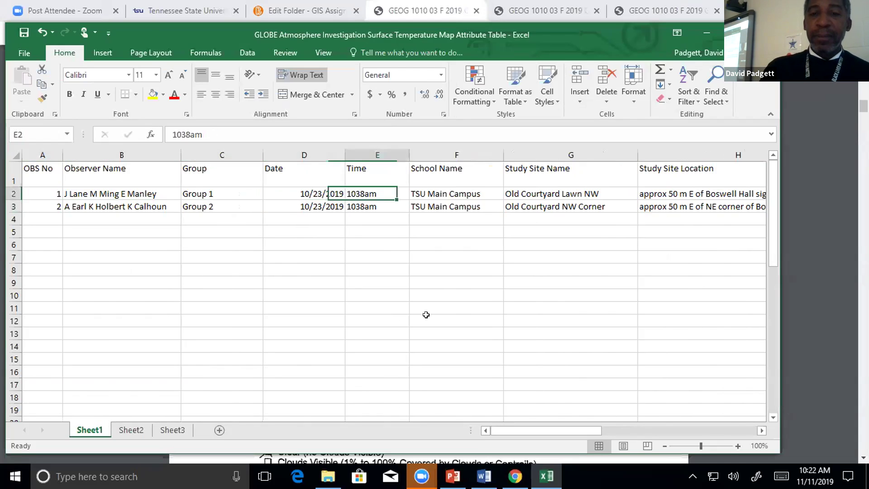
{"action": "key", "text": "Right"}
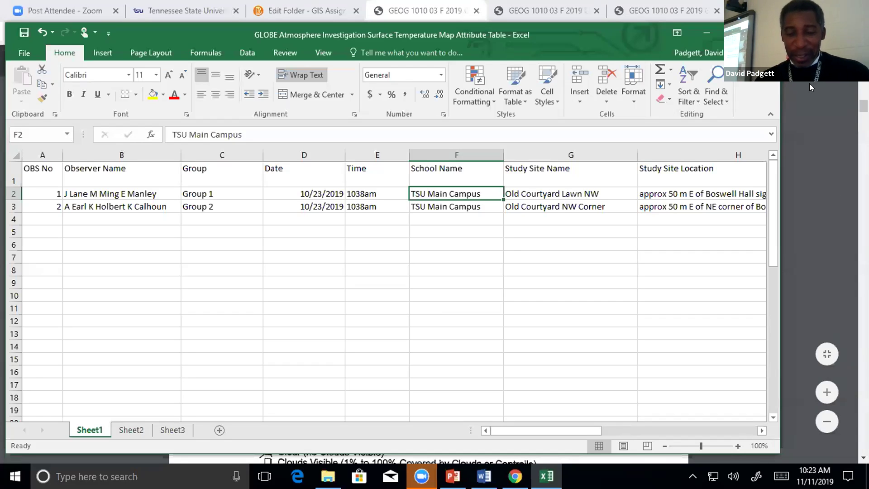
{"action": "key", "text": "Down"}
{"action": "key", "text": "Up"}
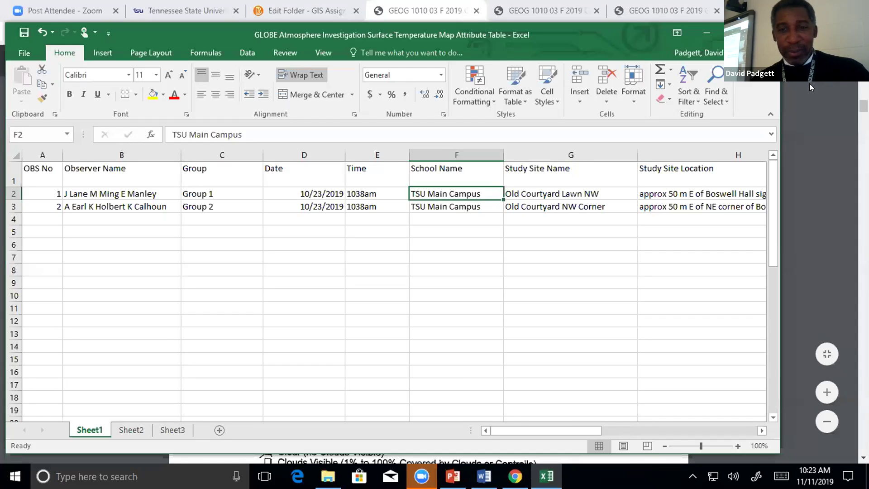
{"action": "key", "text": "Right"}
{"action": "key", "text": "Right"}
{"action": "key", "text": "Right"}
{"action": "key", "text": "Left"}
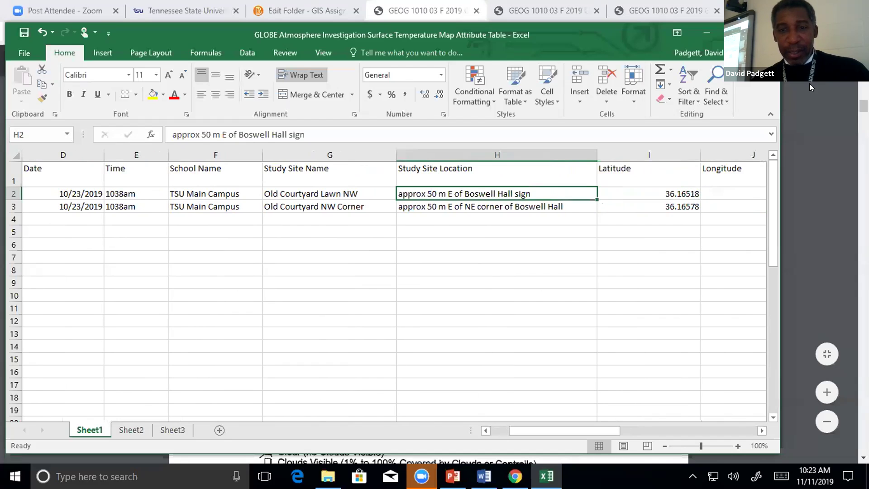
{"action": "key", "text": "Right"}
{"action": "key", "text": "Right"}
{"action": "key", "text": "Right"}
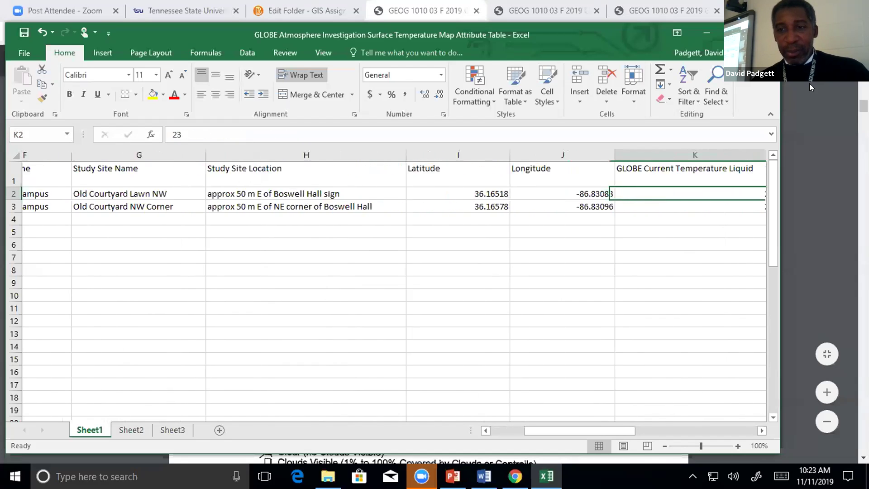
{"action": "key", "text": "Right"}
{"action": "key", "text": "Left"}
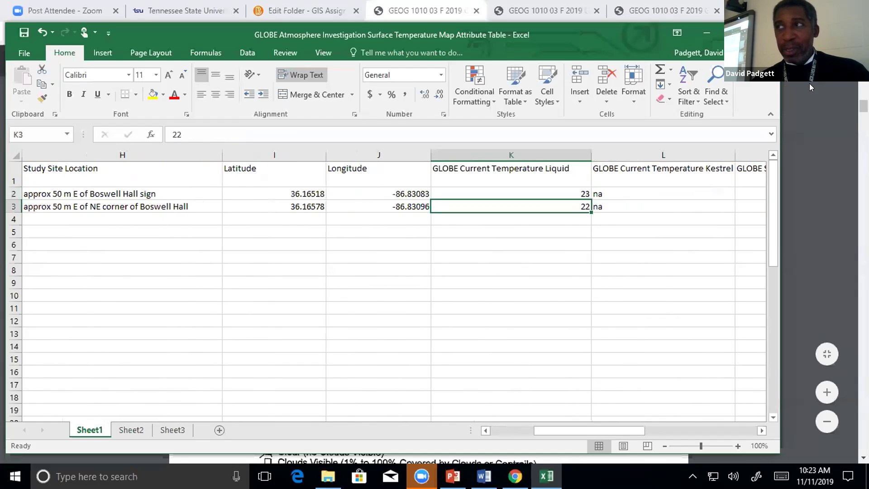
{"action": "key", "text": "Right"}
{"action": "key", "text": "Right"}
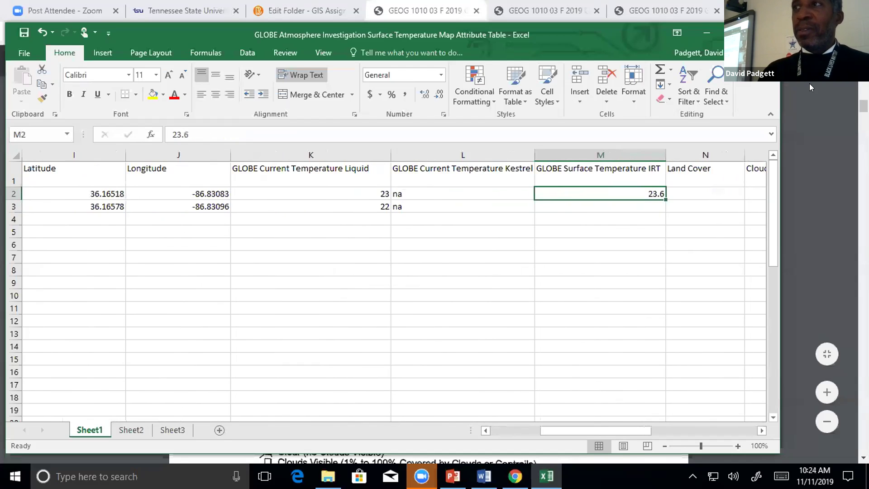
{"action": "key", "text": "Down"}
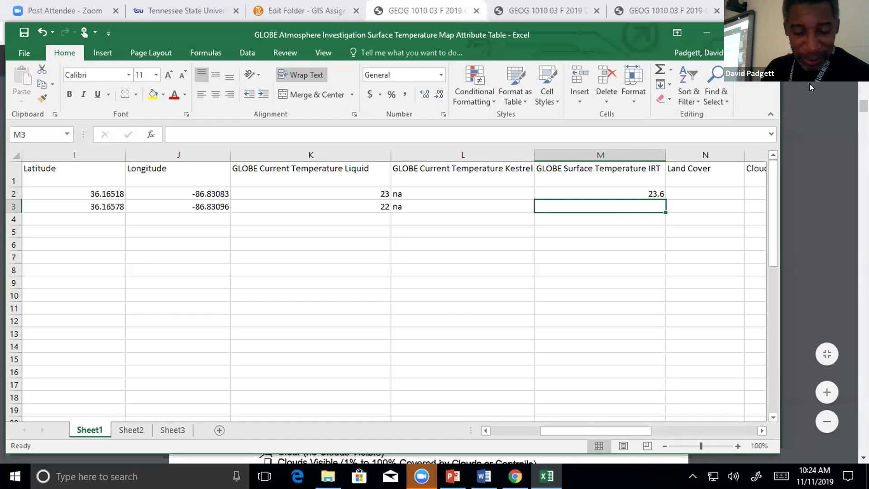
Enter 27.2 as Group 2's IRT surface temperature in M3, then correct it to 27.5.
{"action": "type", "text": "2"}
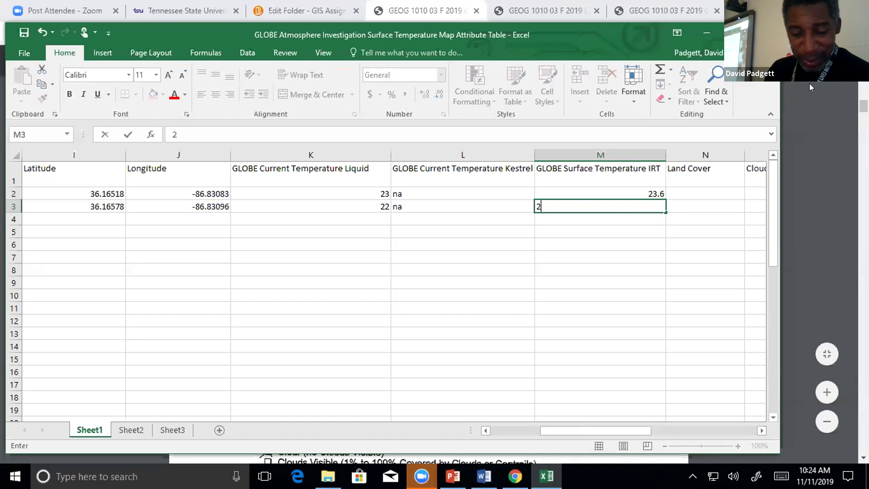
{"action": "type", "text": "7.2"}
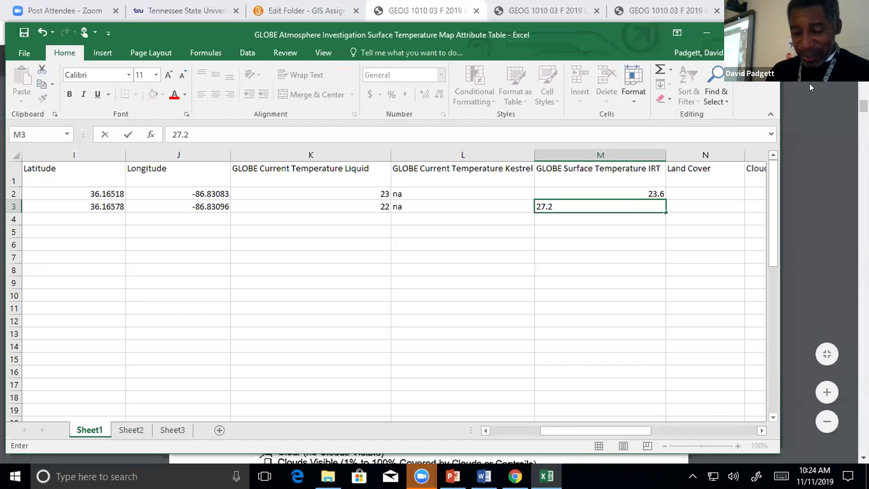
{"action": "key", "text": "Tab"}
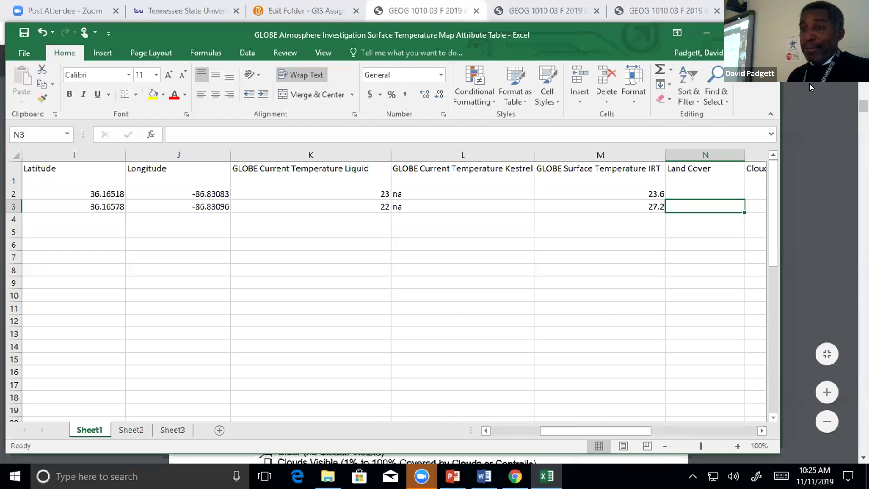
{"action": "key", "text": "Left"}
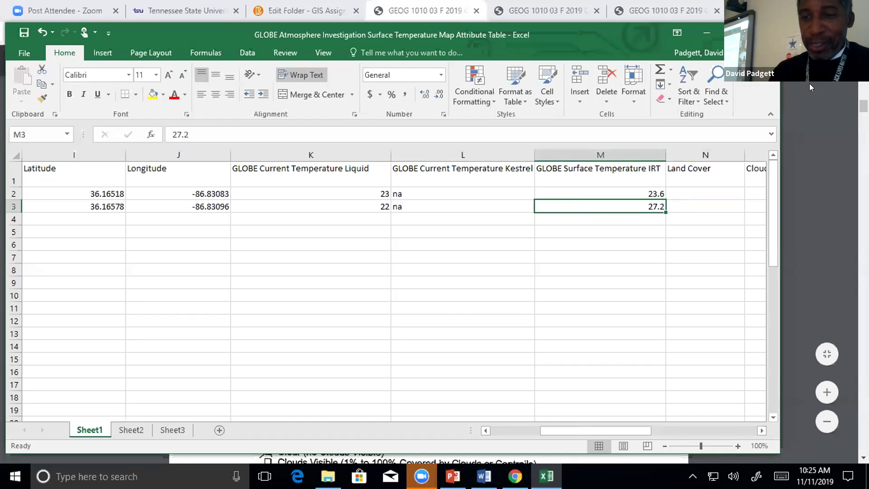
{"action": "left_click", "coordinate": [217, 134]}
{"action": "key", "text": "BackSpace"}
{"action": "type", "text": "5"}
{"action": "left_click", "coordinate": [572, 238]}
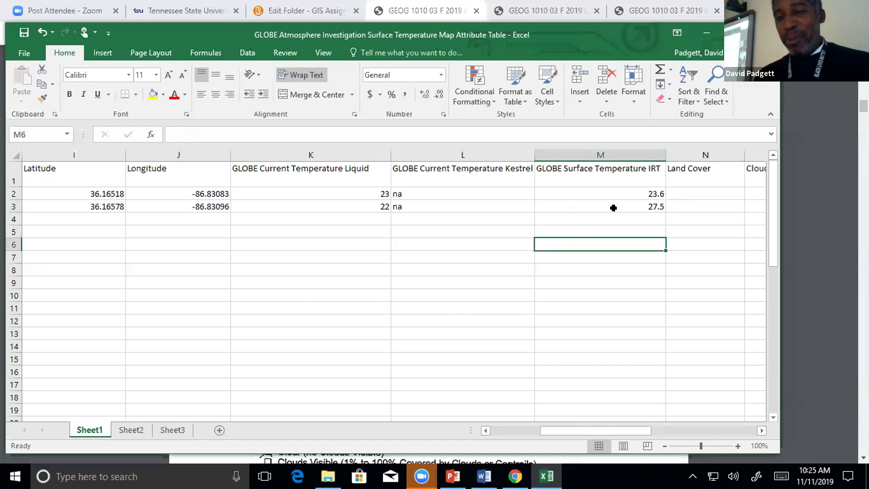
{"action": "key", "text": "Right"}
{"action": "key", "text": "Right"}
{"action": "key", "text": "Right"}
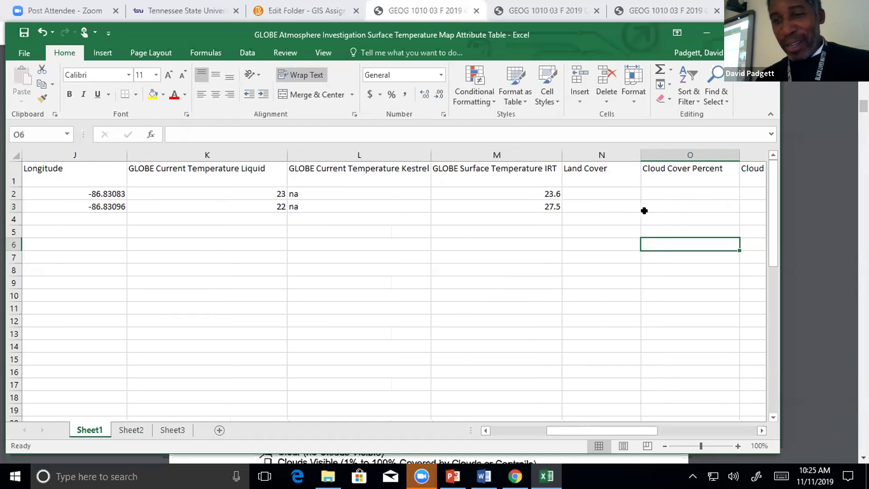
{"action": "key", "text": "Up"}
{"action": "key", "text": "Up"}
{"action": "key", "text": "Up"}
{"action": "key", "text": "Up"}
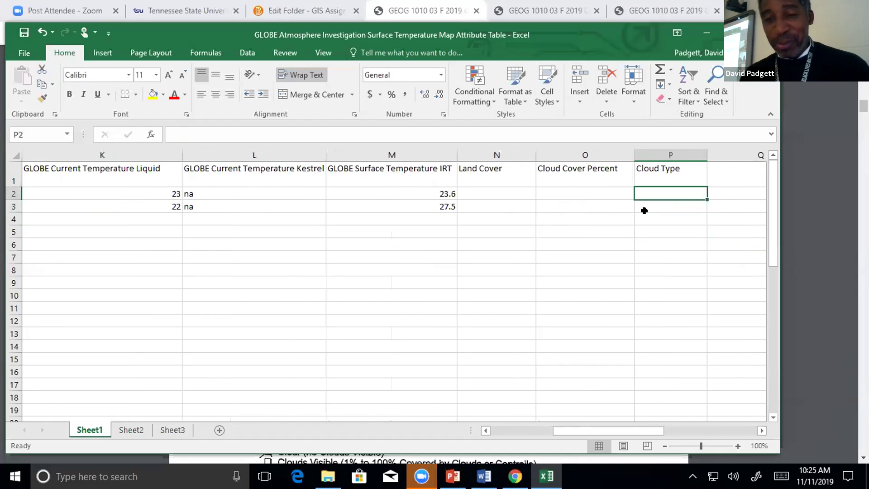
{"action": "key", "text": "Left"}
{"action": "key", "text": "Left"}
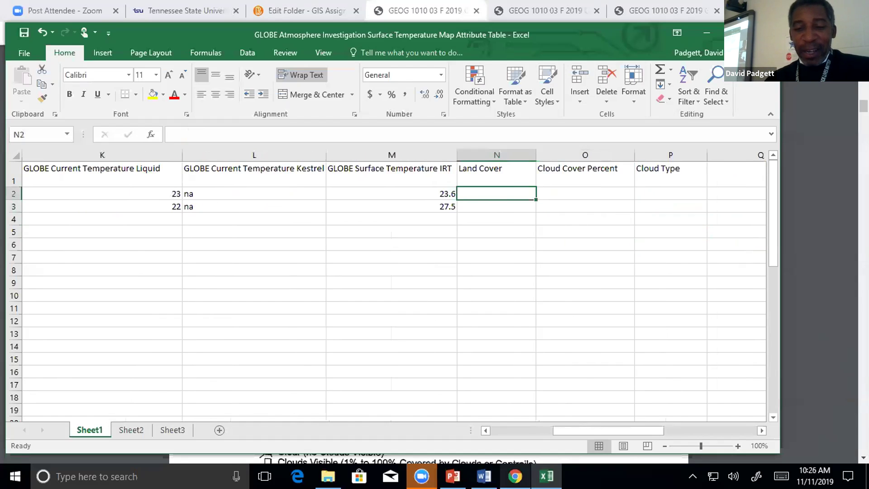
Find the Concrete cover type on the PDF's Surface Temperature section, then type Concrete into N2.
{"action": "left_click", "coordinate": [514, 476]}
{"action": "scroll", "coordinate": [583, 260], "scroll_direction": "up", "scroll_amount": 3}
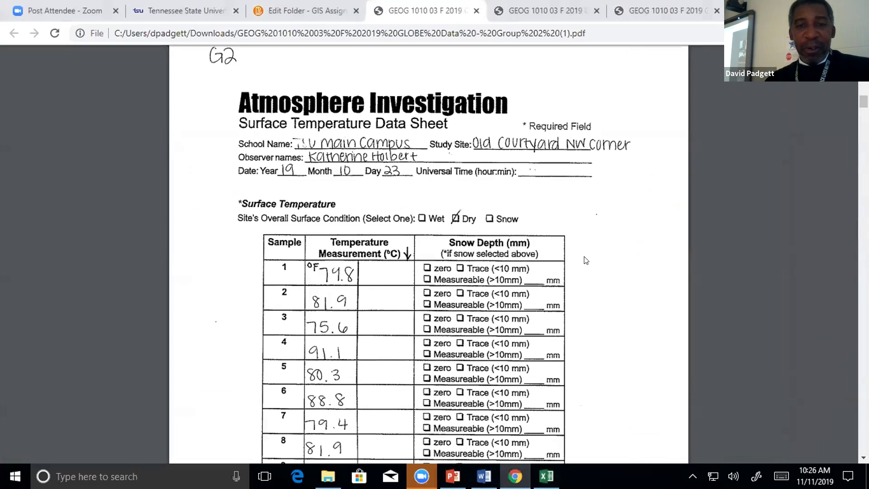
{"action": "scroll", "coordinate": [585, 260], "scroll_direction": "down", "scroll_amount": 13}
{"action": "scroll", "coordinate": [586, 259], "scroll_direction": "down", "scroll_amount": 15}
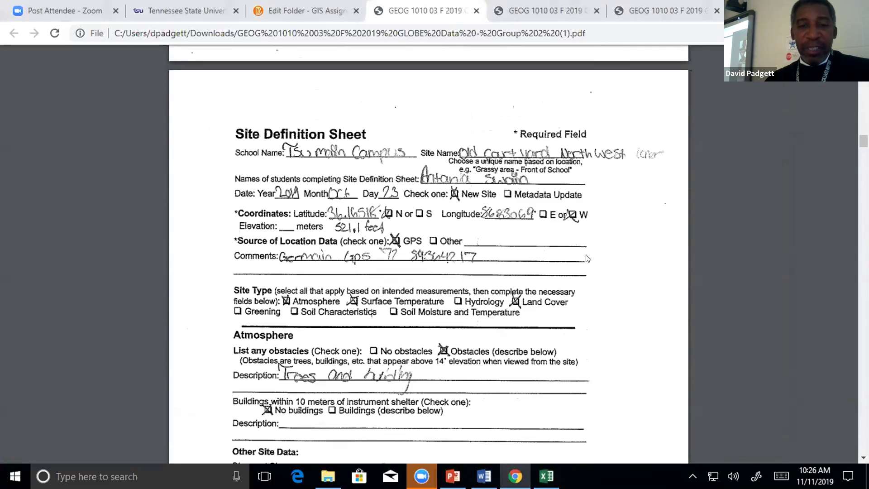
{"action": "scroll", "coordinate": [587, 258], "scroll_direction": "up", "scroll_amount": 4}
{"action": "scroll", "coordinate": [592, 253], "scroll_direction": "down", "scroll_amount": 7}
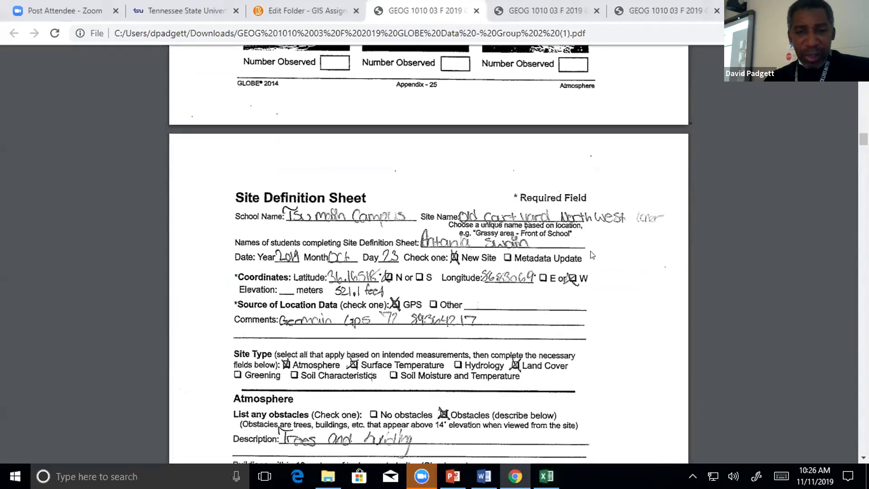
{"action": "scroll", "coordinate": [593, 254], "scroll_direction": "up", "scroll_amount": 20}
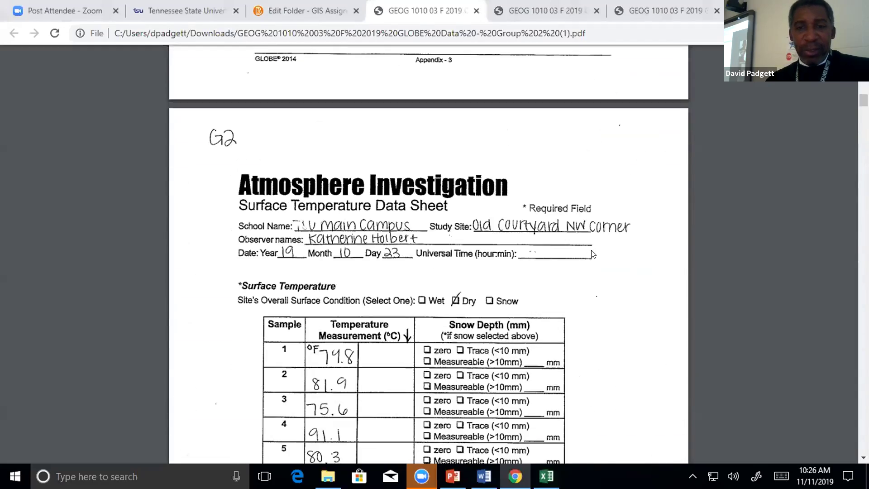
{"action": "scroll", "coordinate": [594, 252], "scroll_direction": "up", "scroll_amount": 6}
{"action": "scroll", "coordinate": [593, 252], "scroll_direction": "up", "scroll_amount": 1}
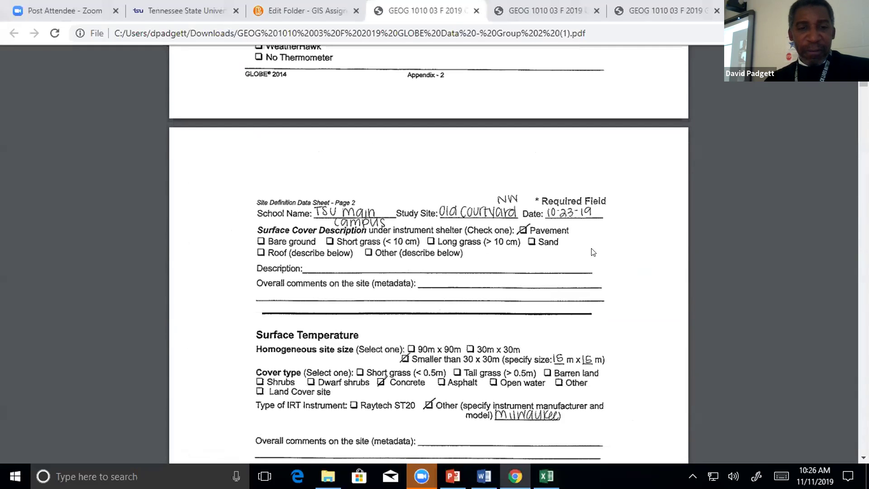
{"action": "scroll", "coordinate": [593, 252], "scroll_direction": "up", "scroll_amount": 8}
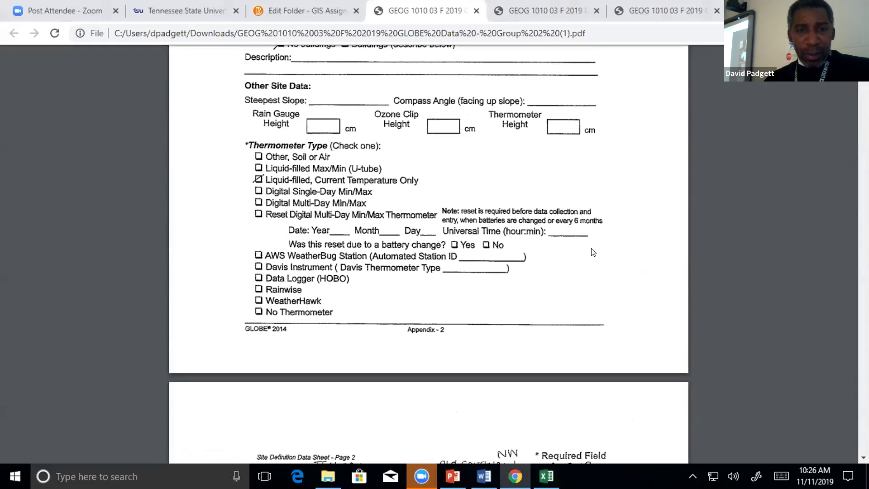
{"action": "scroll", "coordinate": [593, 252], "scroll_direction": "up", "scroll_amount": 3}
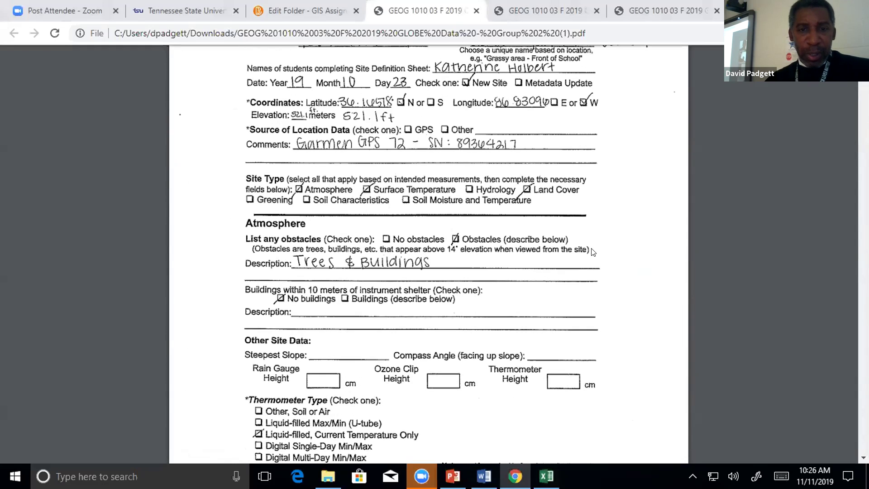
{"action": "scroll", "coordinate": [593, 252], "scroll_direction": "up", "scroll_amount": 2}
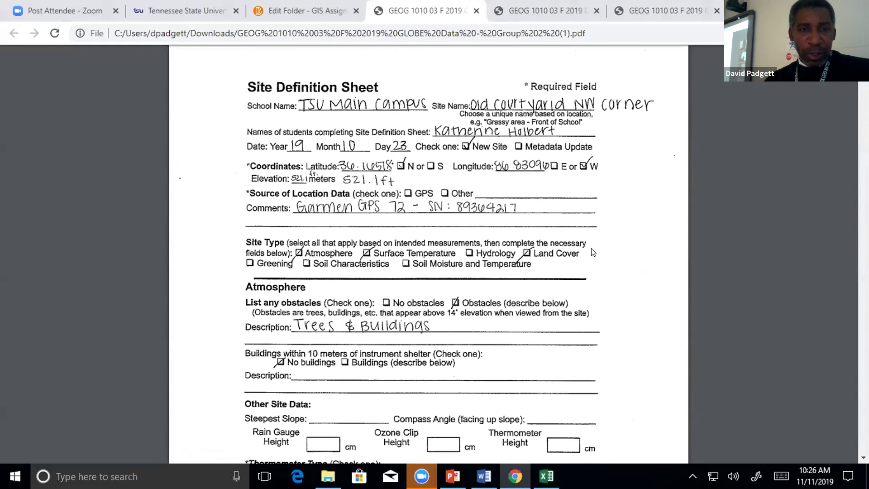
{"action": "scroll", "coordinate": [593, 253], "scroll_direction": "down", "scroll_amount": 10}
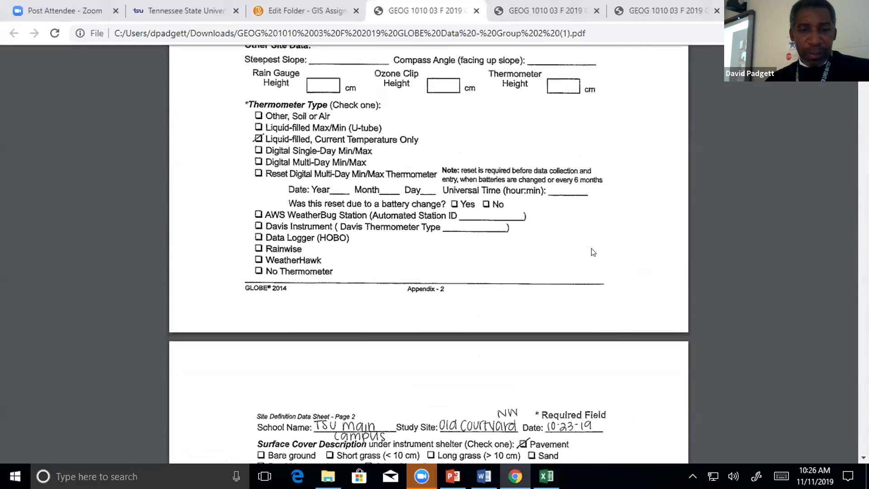
{"action": "scroll", "coordinate": [593, 252], "scroll_direction": "down", "scroll_amount": 7}
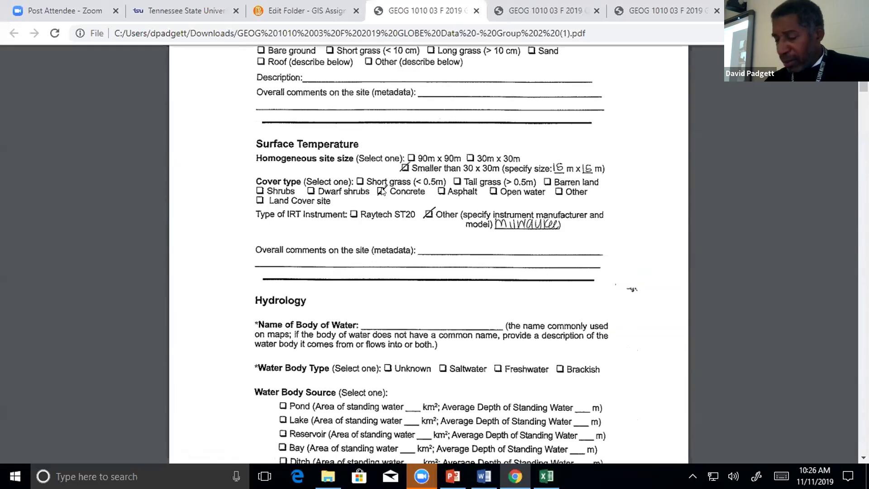
{"action": "scroll", "coordinate": [381, 191], "scroll_direction": "up", "scroll_amount": 20}
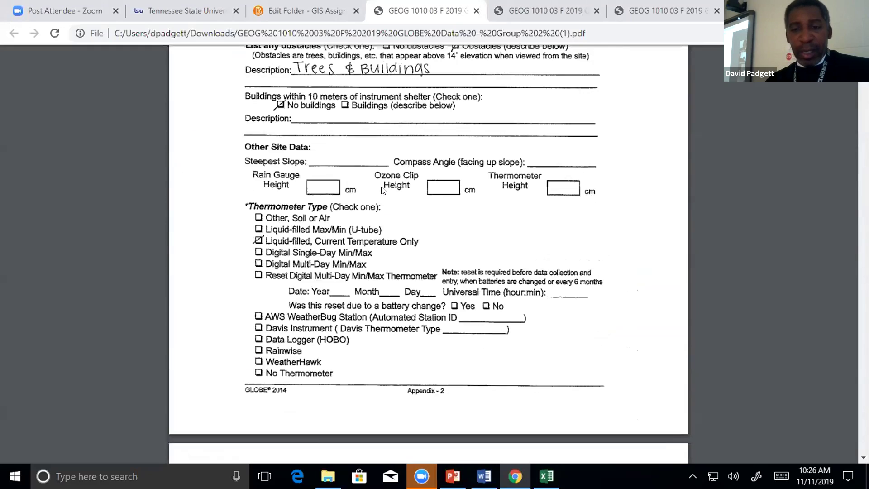
{"action": "scroll", "coordinate": [442, 172], "scroll_direction": "down", "scroll_amount": 18}
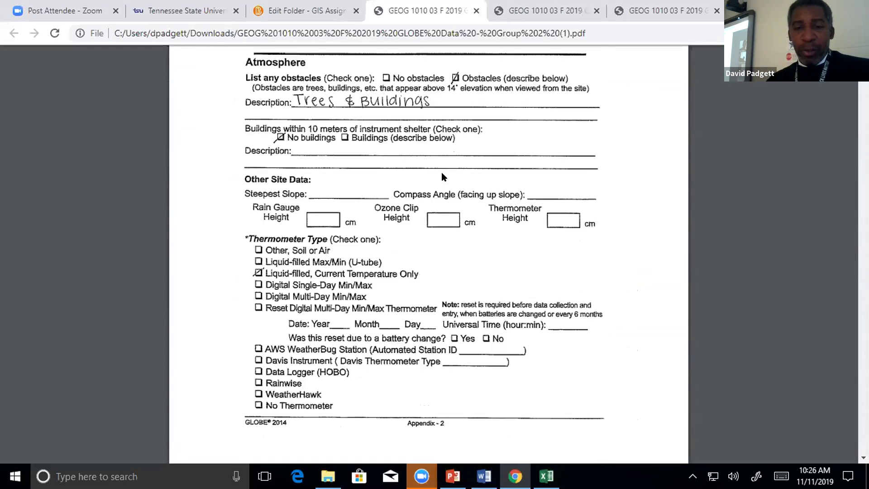
{"action": "scroll", "coordinate": [443, 177], "scroll_direction": "down", "scroll_amount": 2}
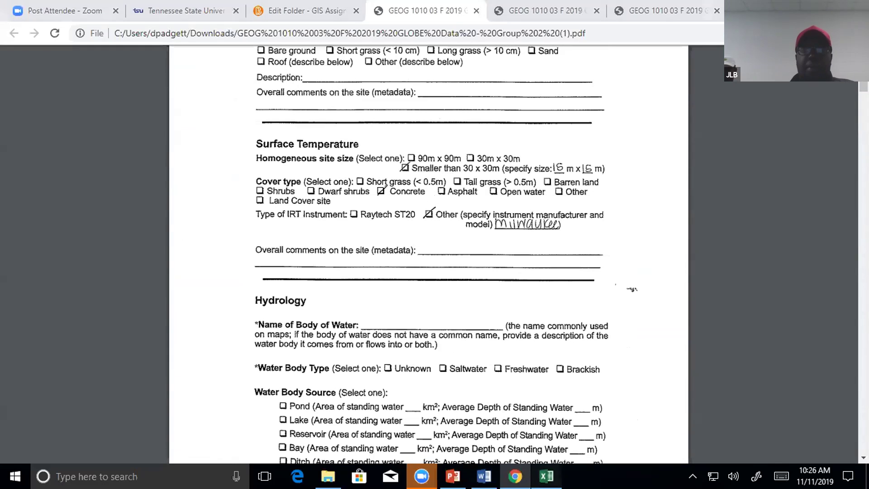
{"action": "left_click", "coordinate": [547, 476]}
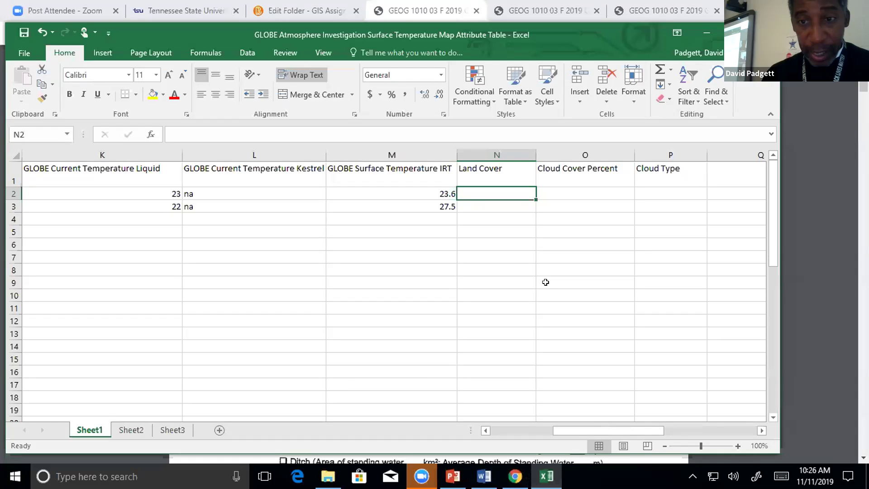
{"action": "type", "text": "Concrete"}
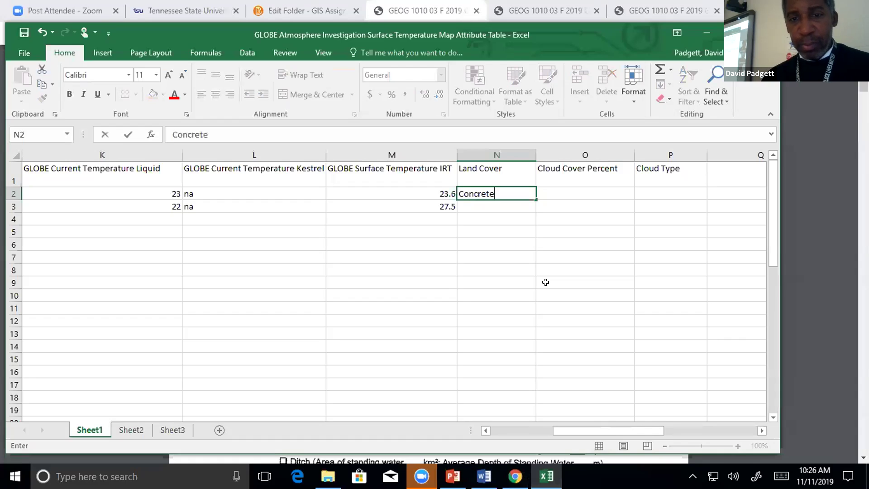
Clear the first row's Land Cover and enter Concrete as the second row's Land Cover.
{"action": "key", "text": "BackSpace"}
{"action": "key", "text": "BackSpace"}
{"action": "key", "text": "BackSpace"}
{"action": "key", "text": "BackSpace"}
{"action": "key", "text": "BackSpace"}
{"action": "key", "text": "BackSpace"}
{"action": "key", "text": "BackSpace"}
{"action": "key", "text": "BackSpace"}
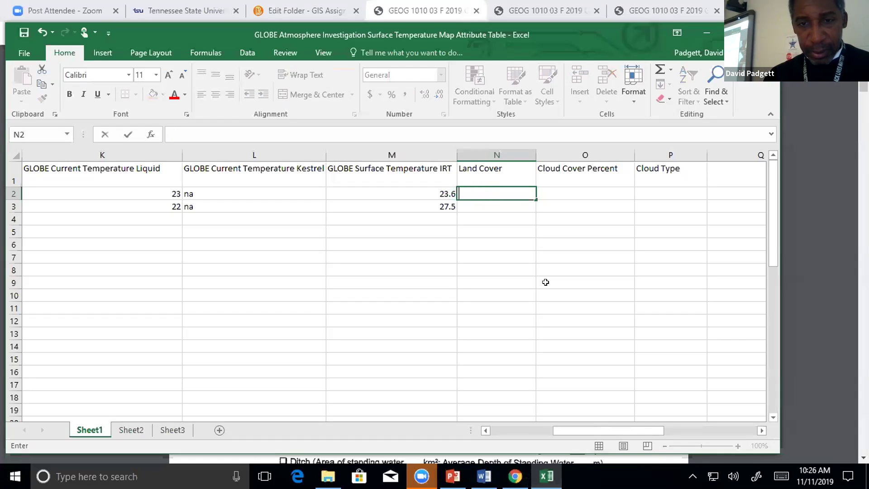
{"action": "key", "text": "Return"}
{"action": "type", "text": "Copn"}
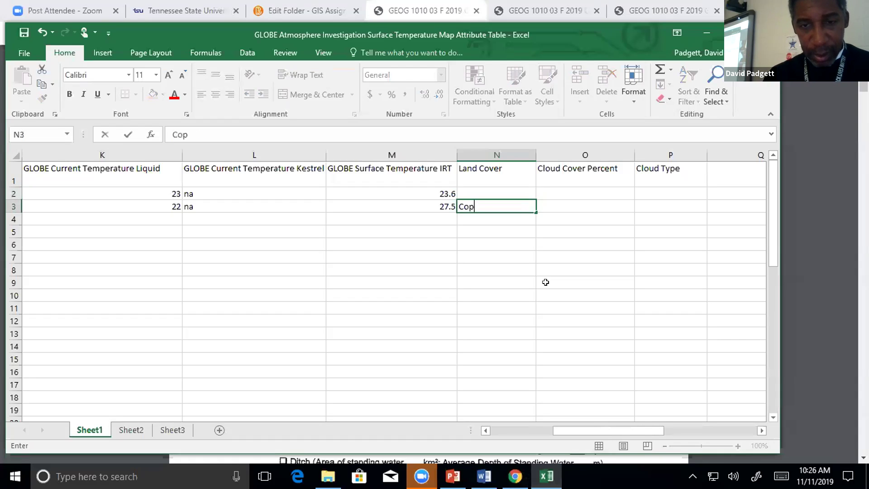
{"action": "key", "text": "BackSpace"}
{"action": "key", "text": "BackSpace"}
{"action": "type", "text": "ncrete"}
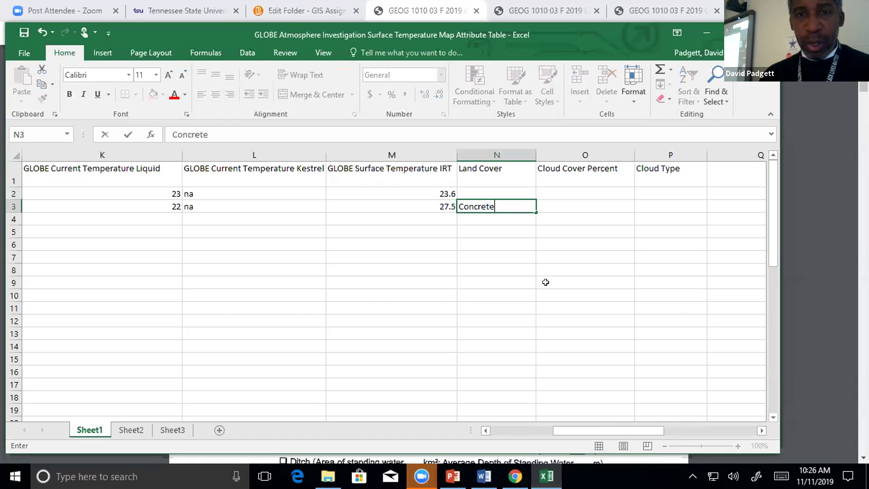
{"action": "key", "text": "Up"}
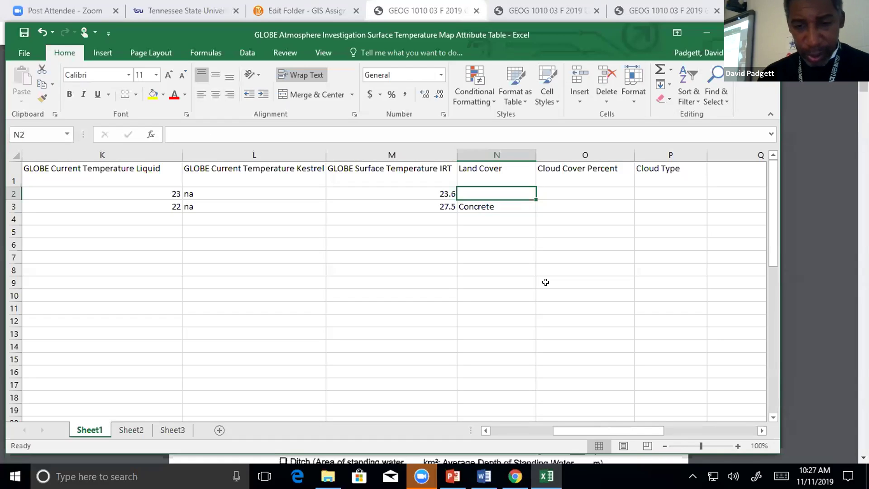
{"action": "key", "text": "alt+Tab"}
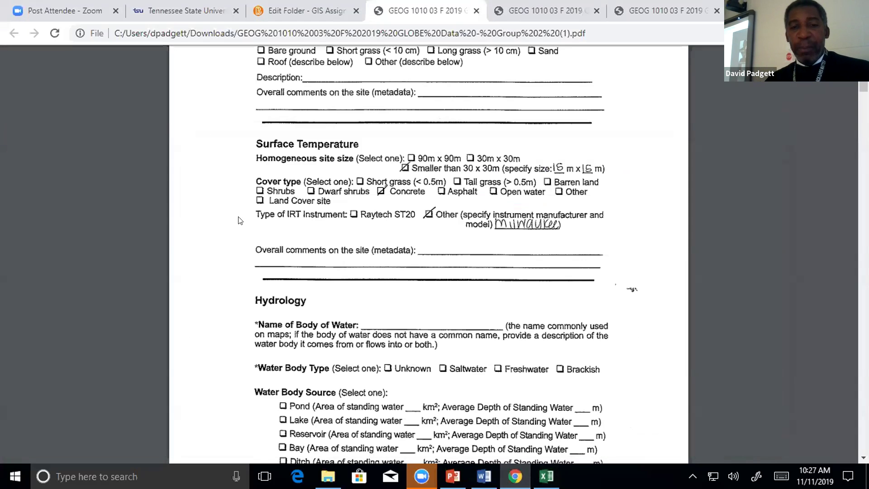
{"action": "scroll", "coordinate": [283, 197], "scroll_direction": "up", "scroll_amount": 1}
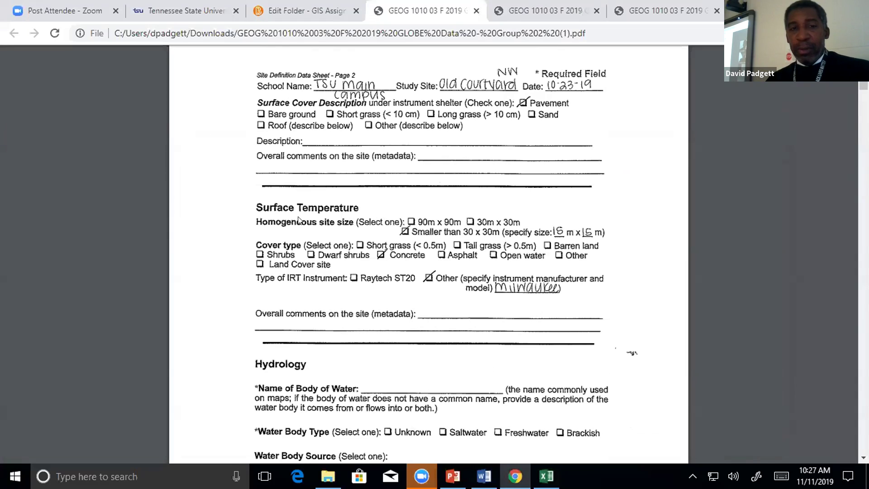
{"action": "scroll", "coordinate": [310, 219], "scroll_direction": "up", "scroll_amount": 8}
{"action": "scroll", "coordinate": [309, 219], "scroll_direction": "up", "scroll_amount": 3}
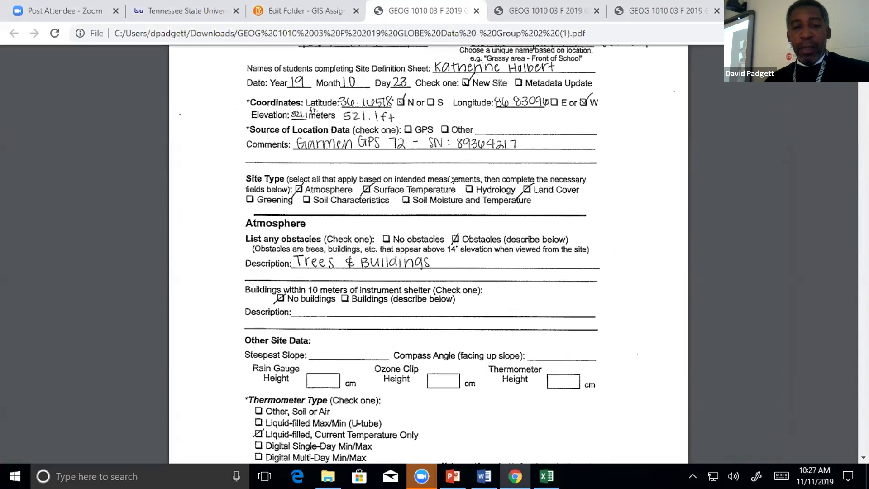
{"action": "scroll", "coordinate": [450, 180], "scroll_direction": "down", "scroll_amount": 10}
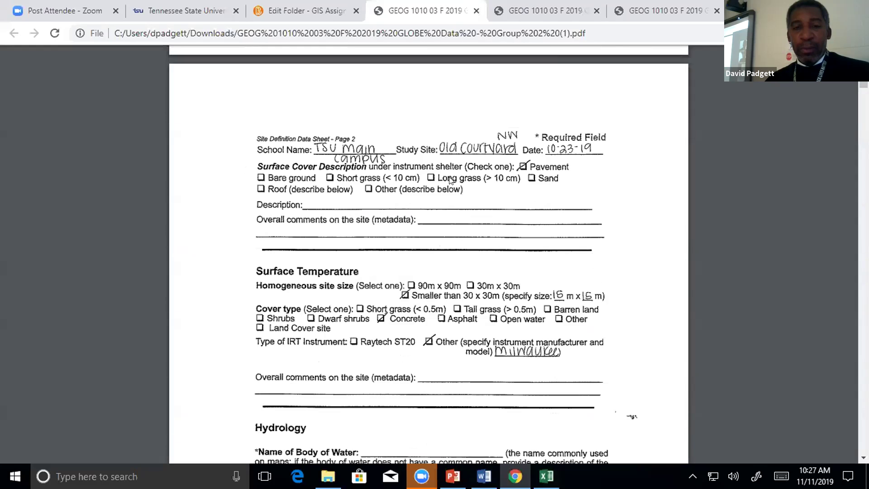
{"action": "scroll", "coordinate": [450, 179], "scroll_direction": "down", "scroll_amount": 3}
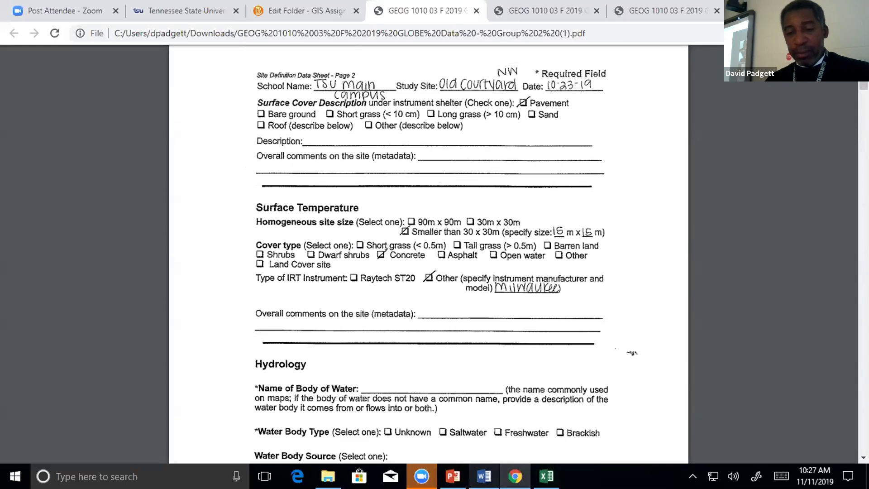
Enter Short Grass as observation 1's Land Cover.
{"action": "left_click", "coordinate": [546, 476]}
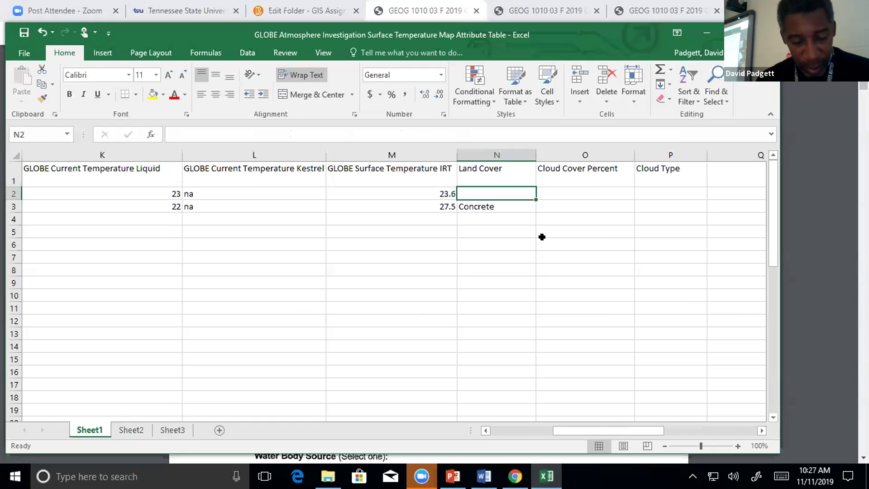
{"action": "type", "text": "Short Grass"}
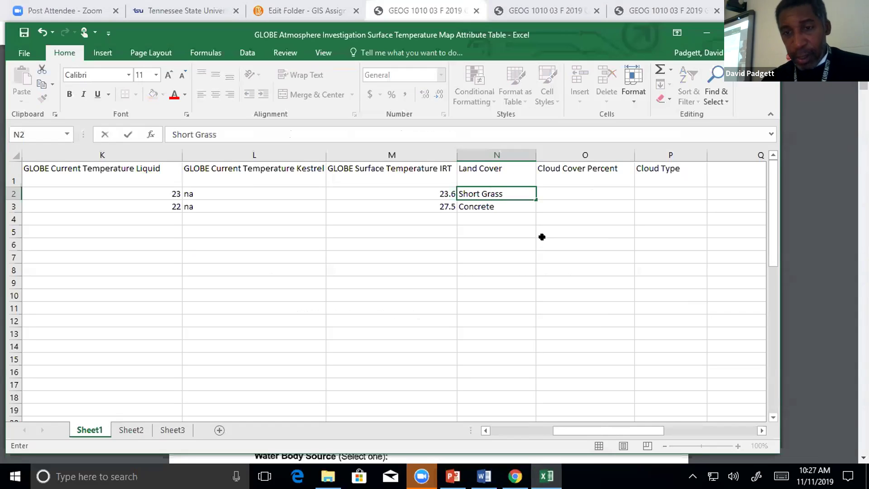
{"action": "key", "text": "Tab"}
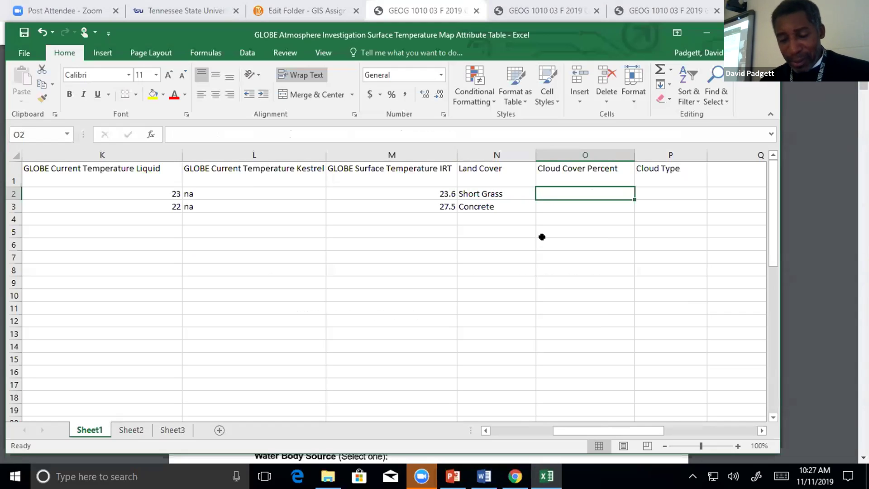
Record 0 Cloud Cover Percent for both observation rows.
{"action": "type", "text": "0"}
{"action": "key", "text": "Return"}
{"action": "type", "text": "0"}
{"action": "key", "text": "Up"}
Record None as the Cloud Type for both observation rows.
{"action": "key", "text": "Tab"}
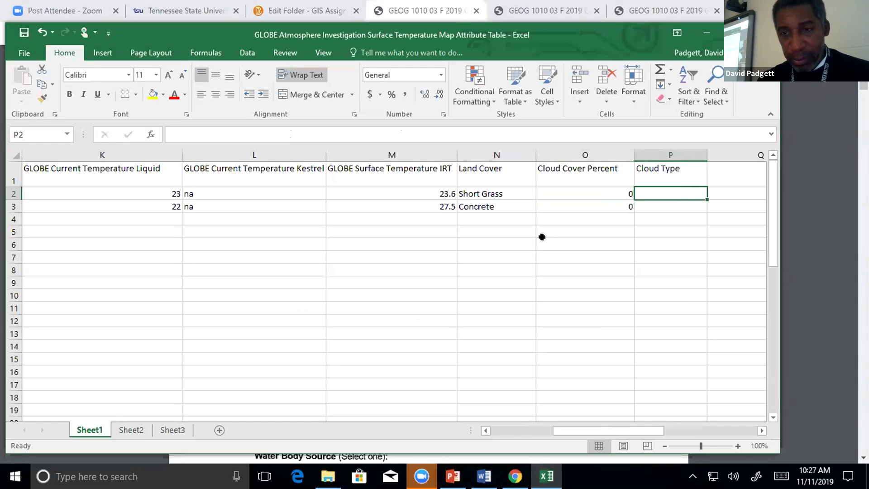
{"action": "type", "text": "None"}
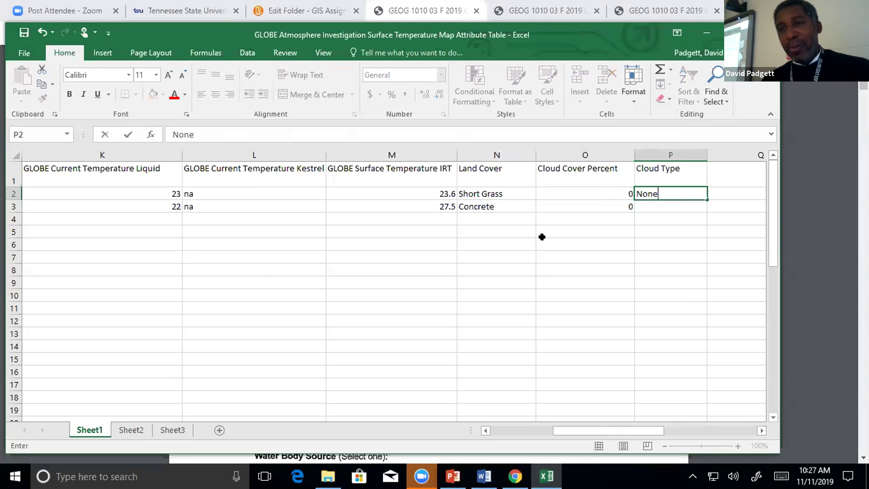
{"action": "key", "text": "Return"}
{"action": "type", "text": "None"}
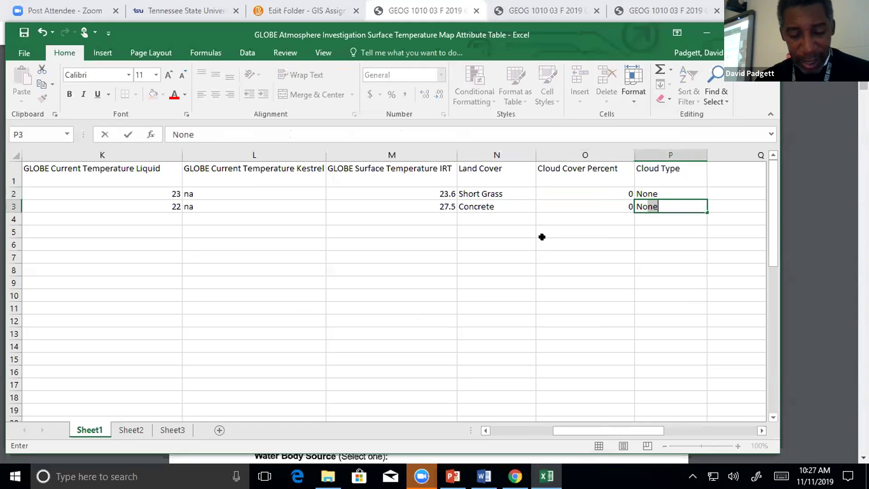
{"action": "key", "text": "Tab"}
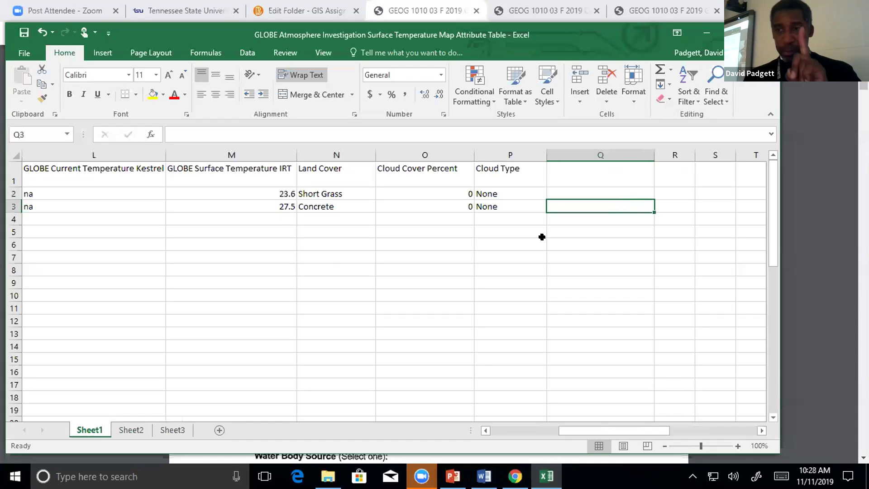
{"action": "key", "text": "Left"}
{"action": "key", "text": "Left"}
{"action": "key", "text": "Left"}
{"action": "key", "text": "Left"}
{"action": "key", "text": "Left"}
{"action": "key", "text": "Left"}
{"action": "key", "text": "Left"}
{"action": "key", "text": "Left"}
{"action": "key", "text": "Left"}
{"action": "key", "text": "Left"}
{"action": "key", "text": "Left"}
{"action": "key", "text": "Left"}
{"action": "key", "text": "Left"}
{"action": "key", "text": "Left"}
{"action": "key", "text": "Left"}
{"action": "key", "text": "Left"}
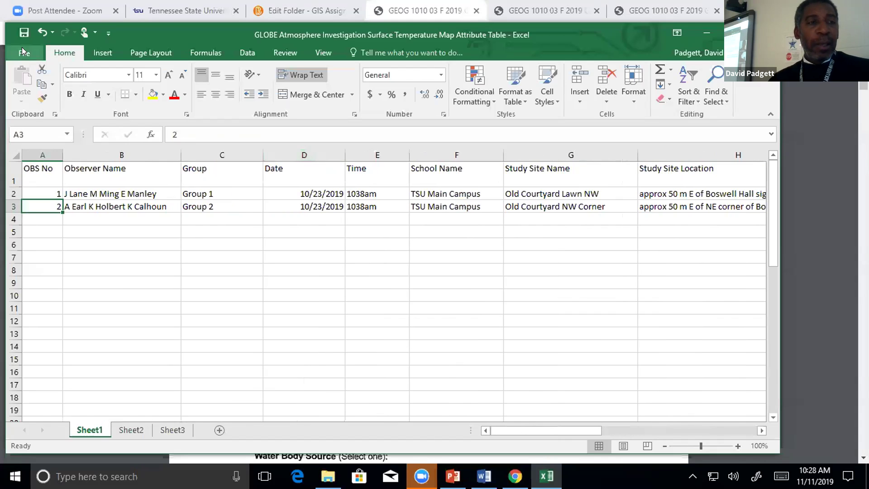
Save a copy named 'GLOBE Atmosphere Investigation Surface Temperature Map Attribute Table 1' by appending 1.
{"action": "left_click", "coordinate": [23, 47]}
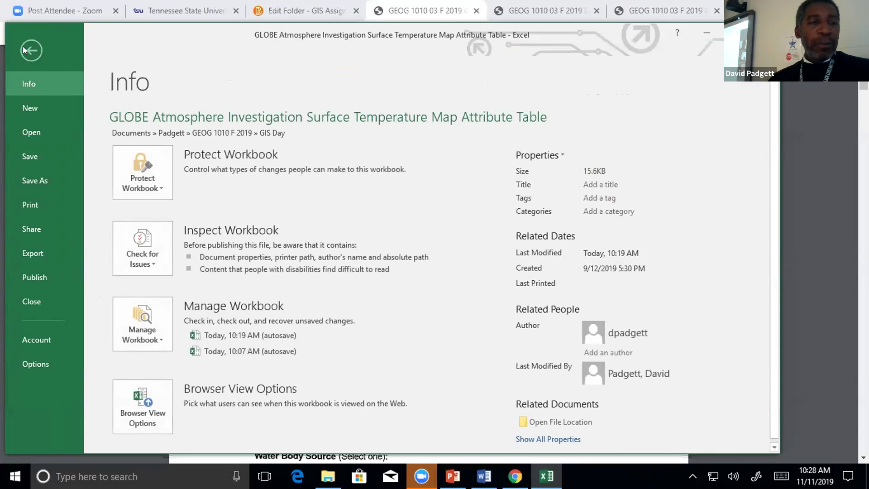
{"action": "left_click", "coordinate": [43, 180]}
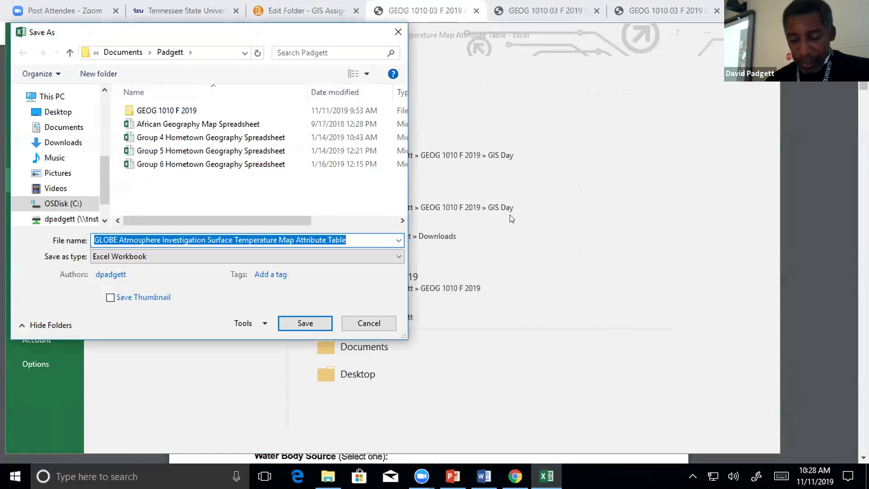
{"action": "key", "text": "Right"}
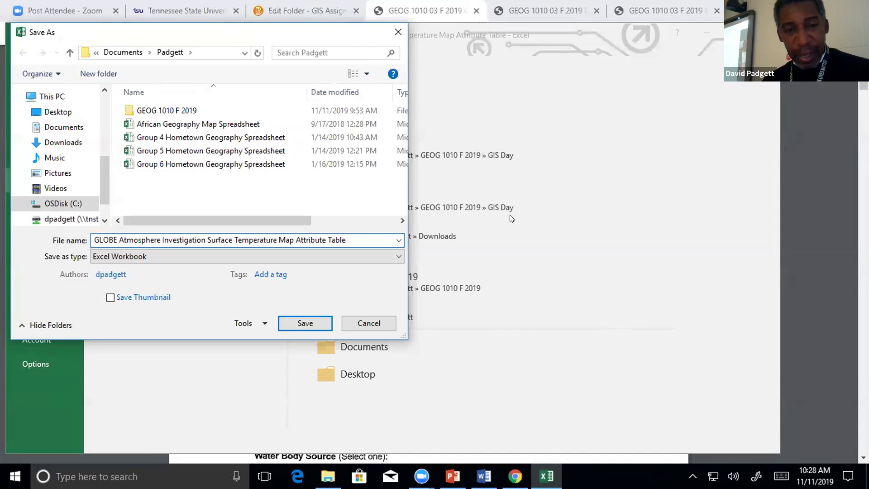
{"action": "type", "text": "1"}
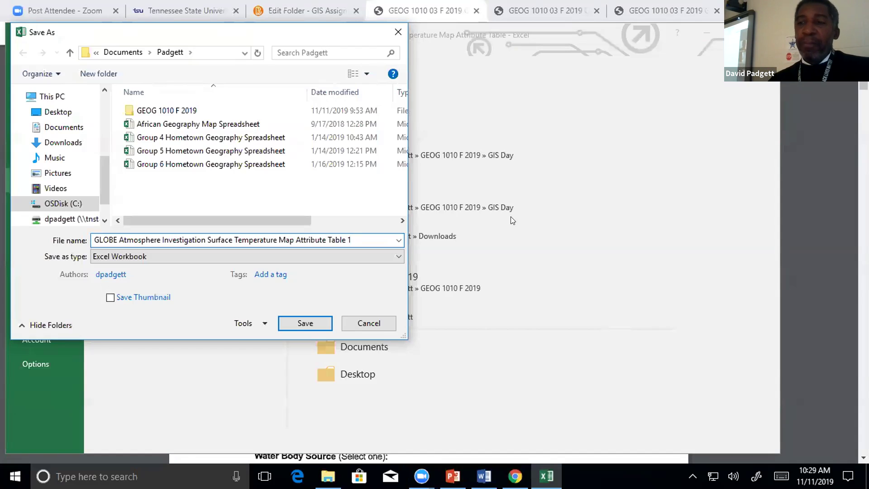
{"action": "left_click", "coordinate": [302, 324]}
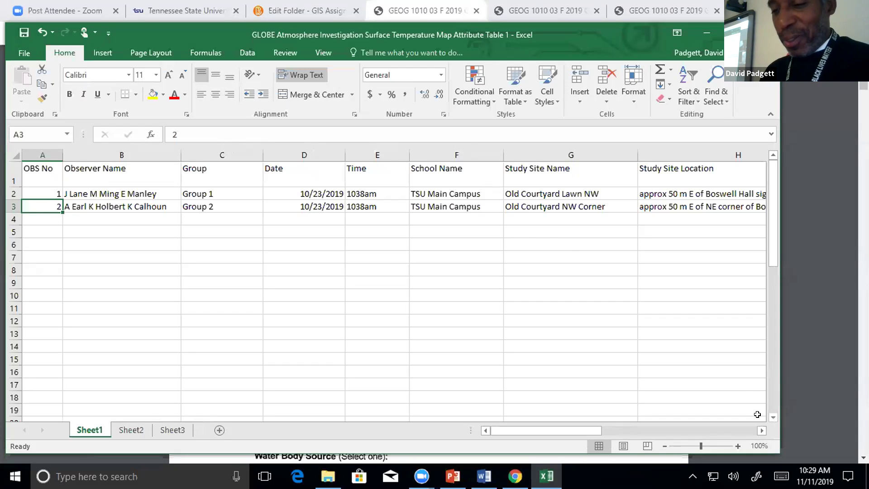
Drag row 1's bottom border up so the header matches data row height, then select B1.
{"action": "left_click", "coordinate": [760, 430]}
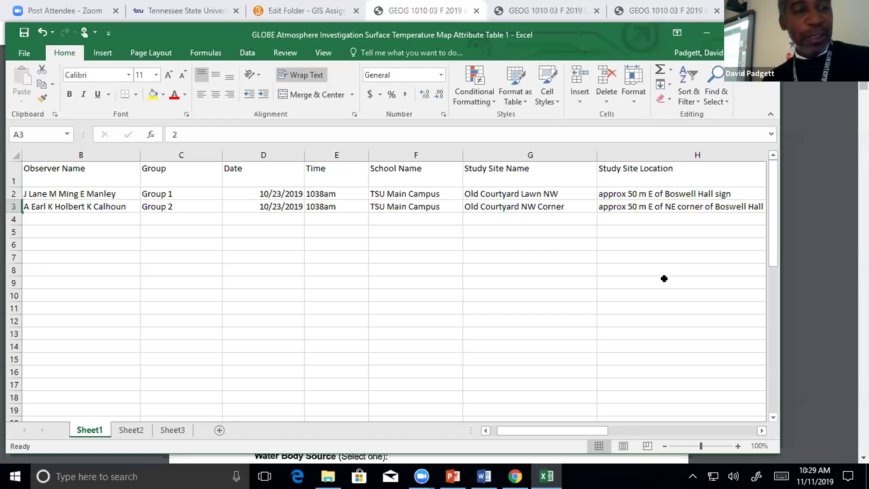
{"action": "left_click", "coordinate": [485, 431]}
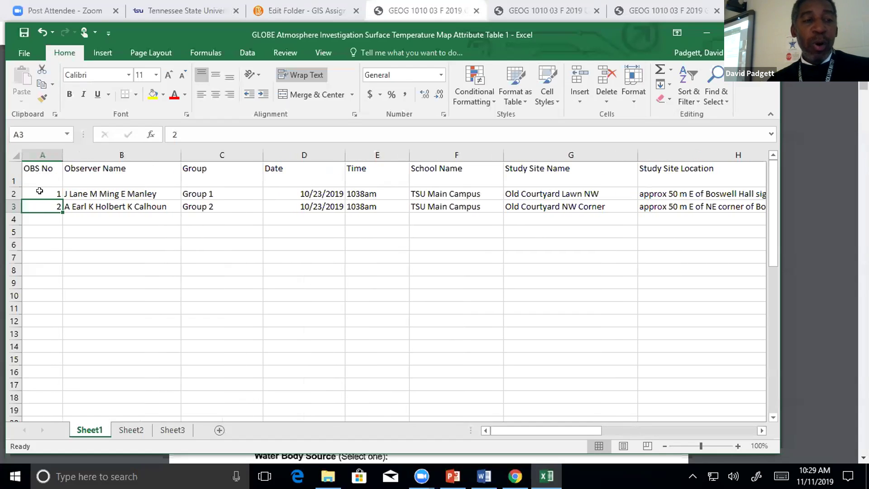
{"action": "left_click_drag", "start_coordinate": [6, 183], "coordinate": [6, 179]}
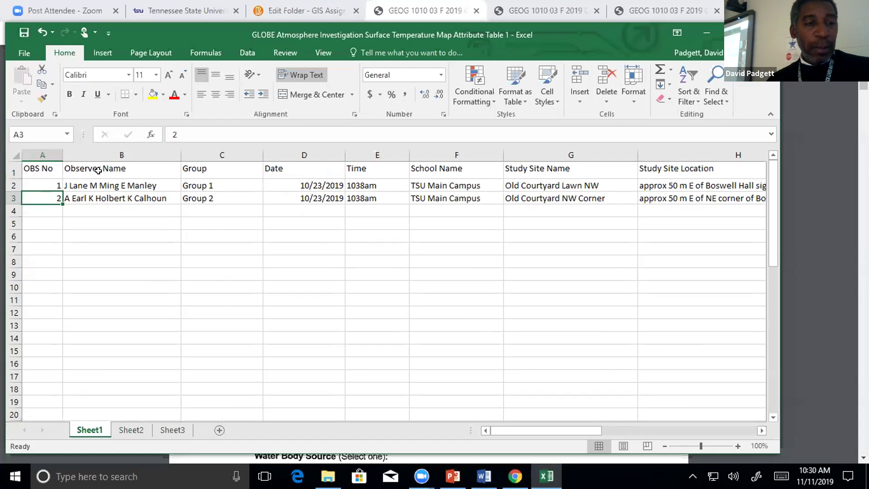
{"action": "left_click", "coordinate": [119, 169]}
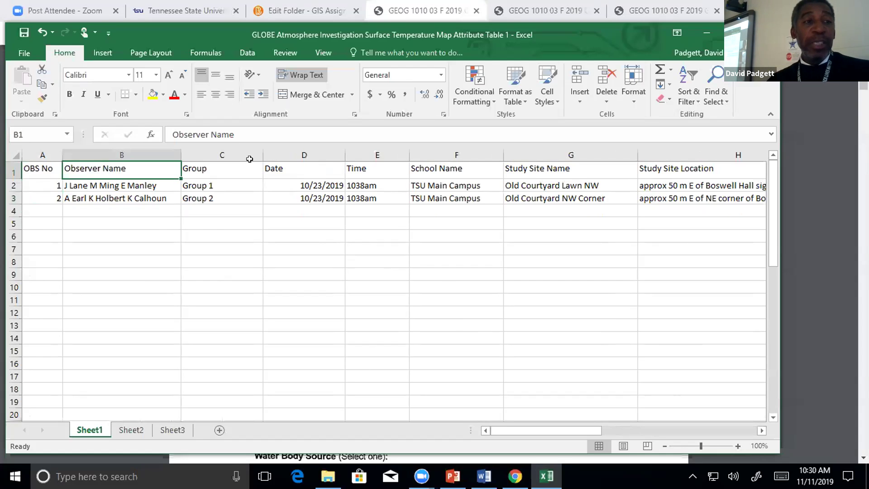
In Save As, choose CSV (Comma delimited) as the file type and save the table.
{"action": "left_click", "coordinate": [21, 51]}
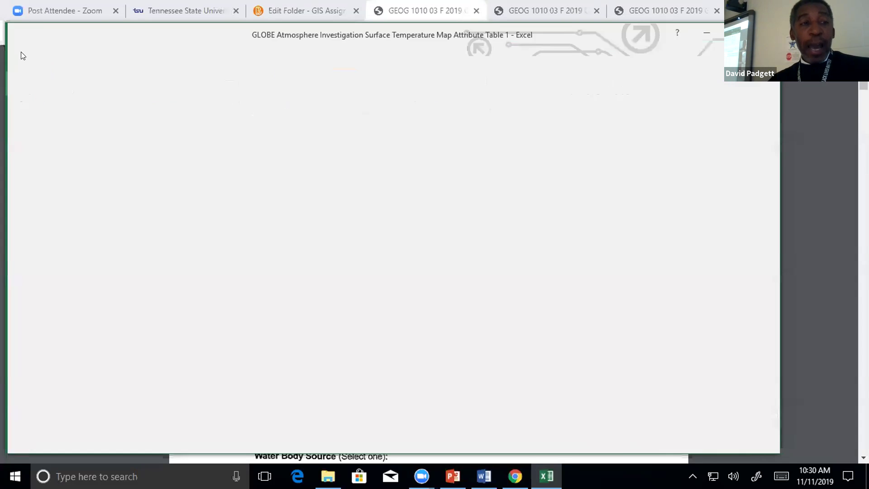
{"action": "left_click", "coordinate": [42, 179]}
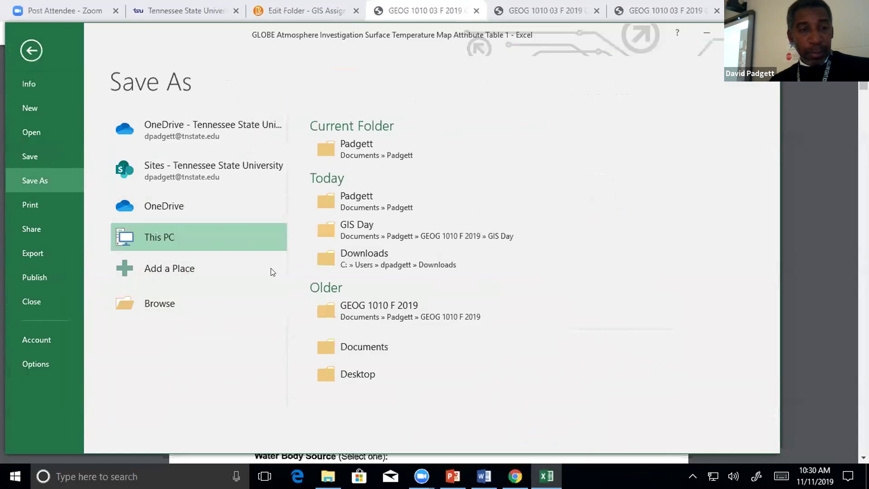
{"action": "left_click", "coordinate": [213, 304]}
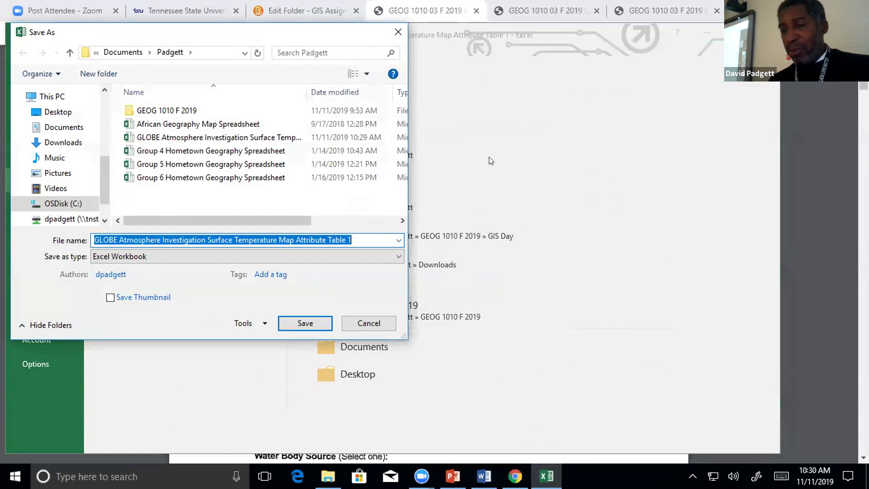
{"action": "key", "text": "Right"}
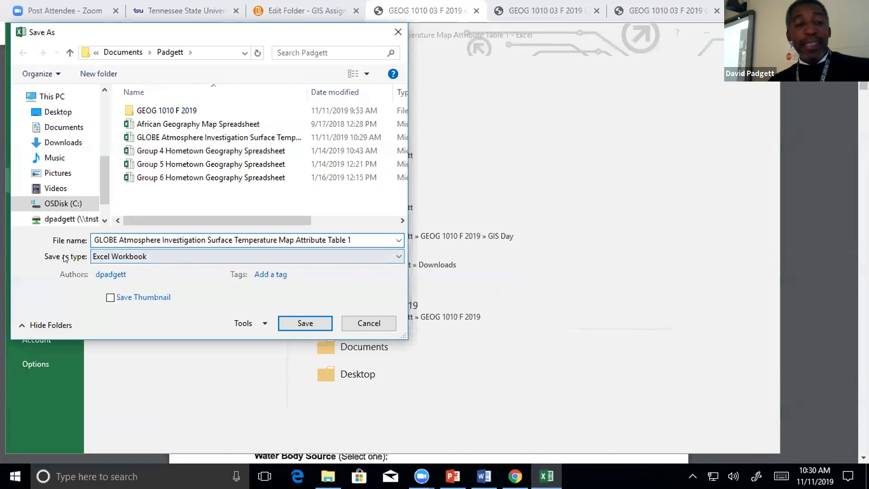
{"action": "left_click", "coordinate": [398, 257]}
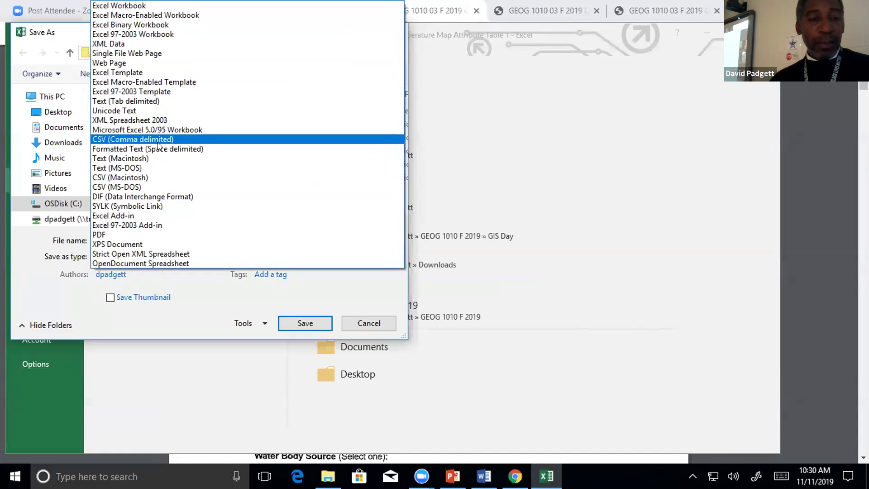
{"action": "left_click", "coordinate": [158, 142]}
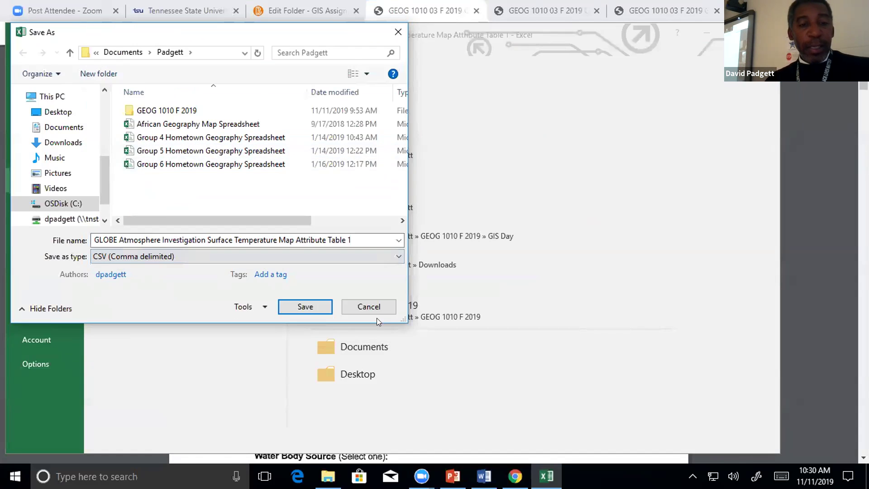
{"action": "left_click", "coordinate": [290, 306]}
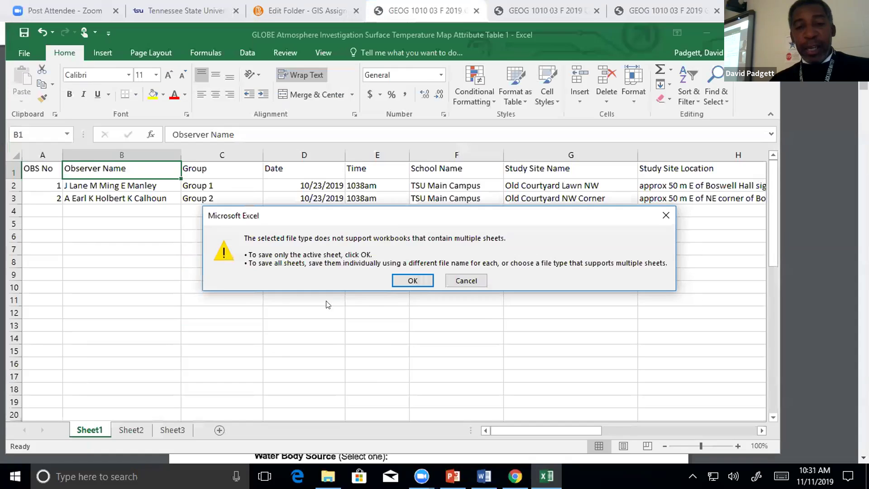
Save only the active sheet as CSV, then close Excel, replacing the existing CSV file.
{"action": "left_click", "coordinate": [409, 280]}
{"action": "left_click", "coordinate": [383, 276]}
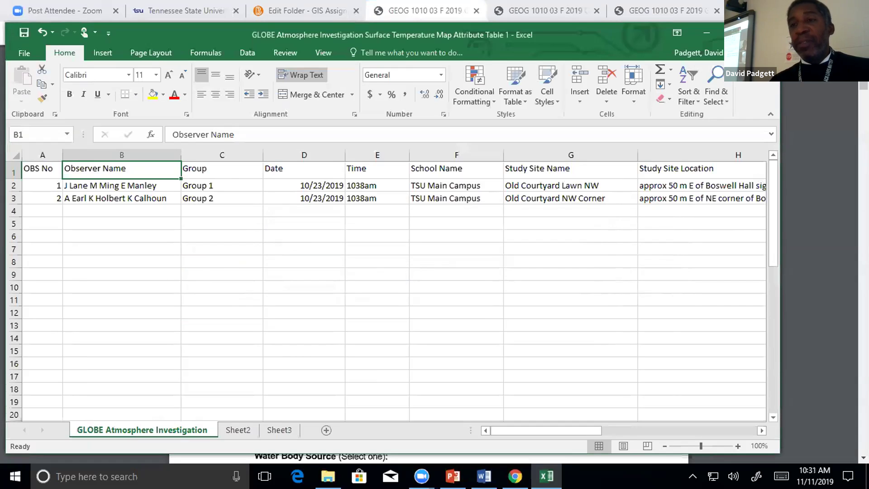
{"action": "left_click", "coordinate": [765, 33]}
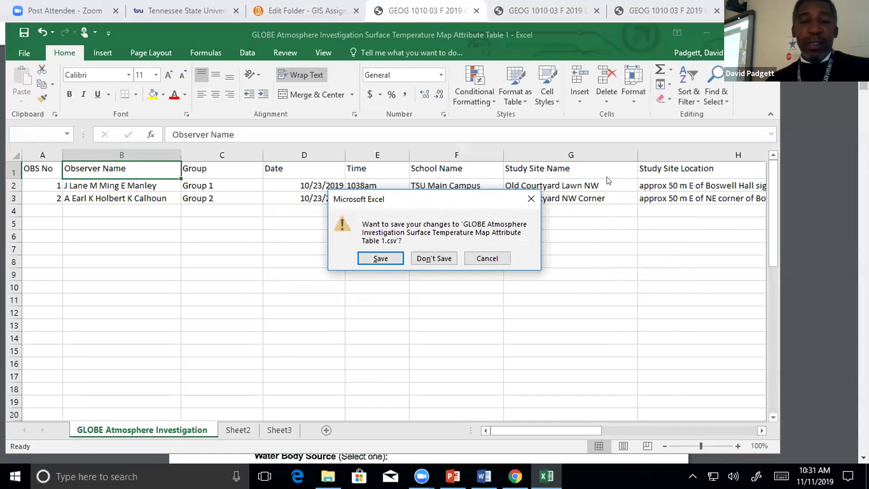
{"action": "left_click", "coordinate": [379, 259]}
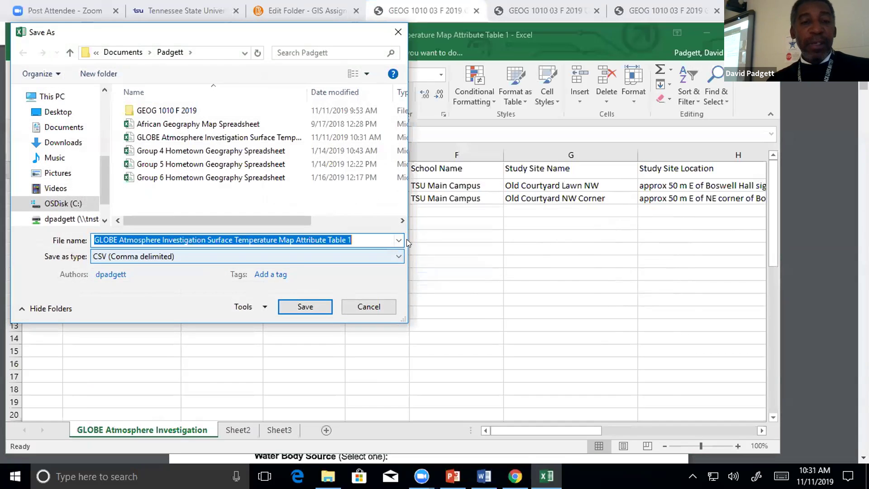
{"action": "left_click", "coordinate": [302, 305]}
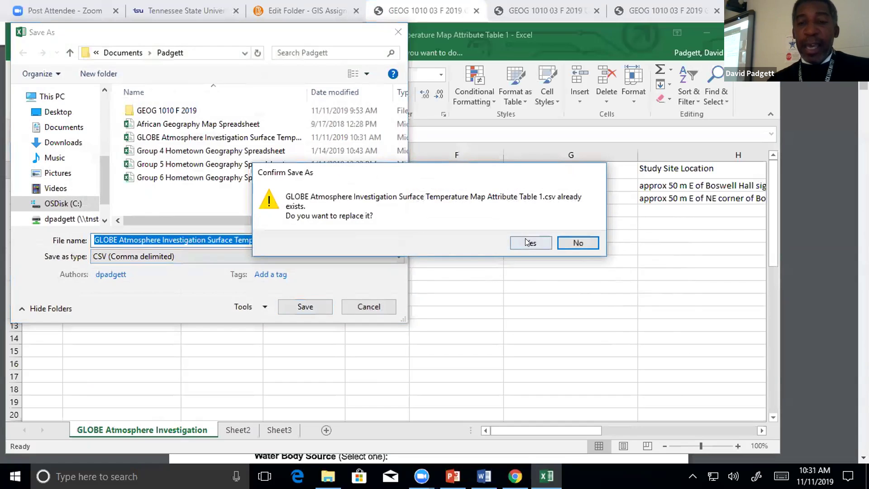
{"action": "left_click", "coordinate": [529, 295]}
{"action": "left_click", "coordinate": [387, 277]}
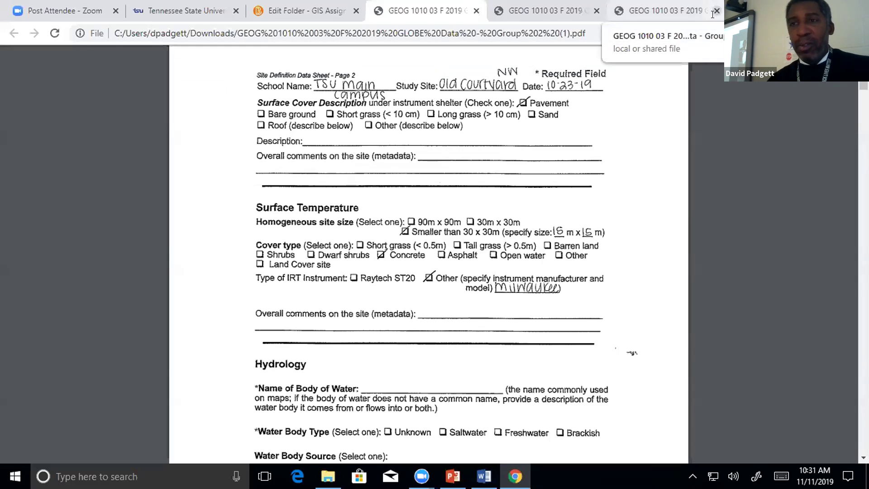
In a new Chrome tab, search 'arcgis' and go to the ArcGIS Online account login page.
{"action": "key", "text": "ctrl+t"}
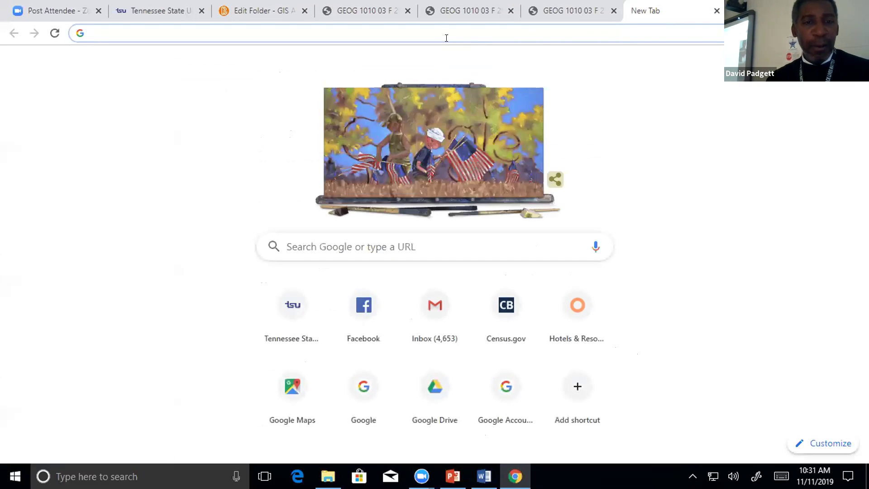
{"action": "type", "text": "arc"}
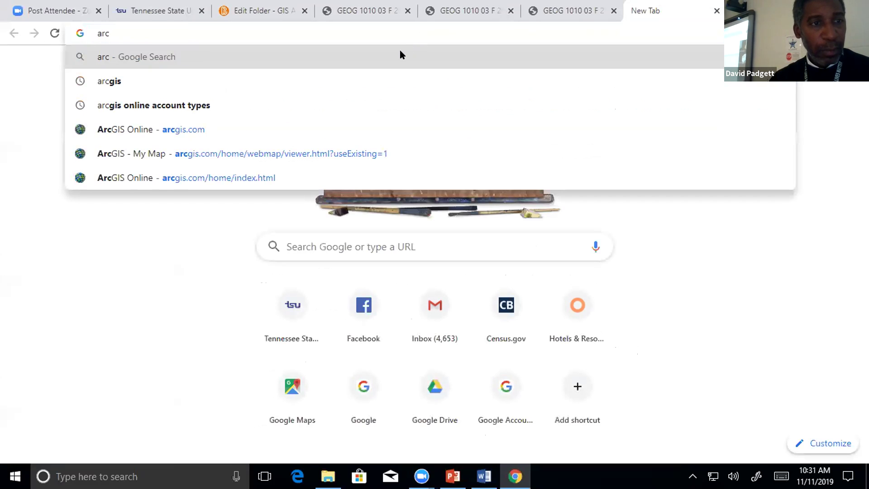
{"action": "left_click", "coordinate": [113, 82]}
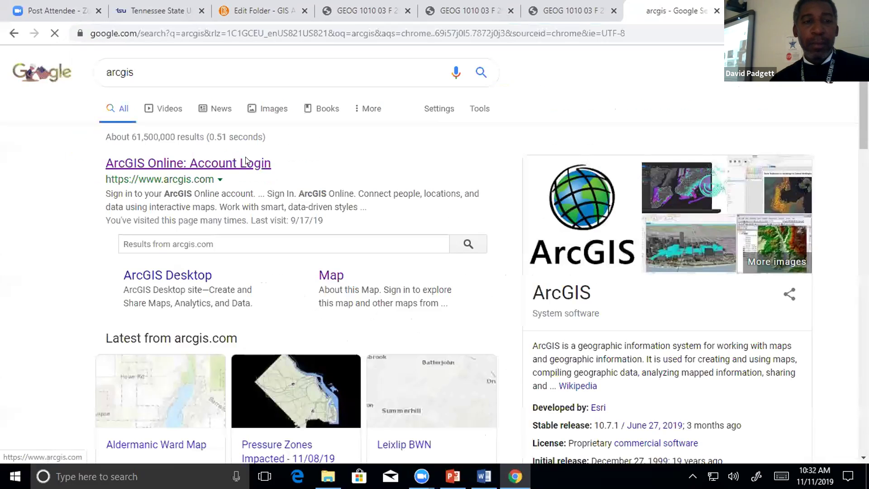
{"action": "left_click", "coordinate": [244, 164]}
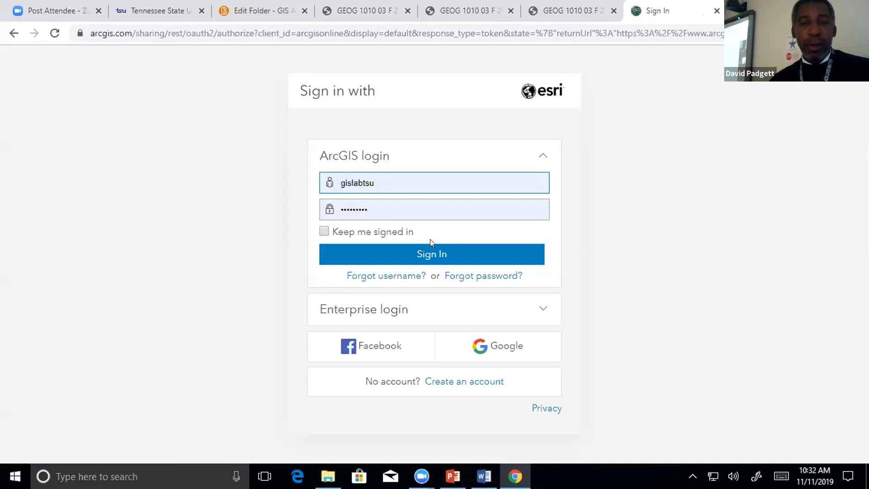
{"action": "left_click", "coordinate": [431, 253]}
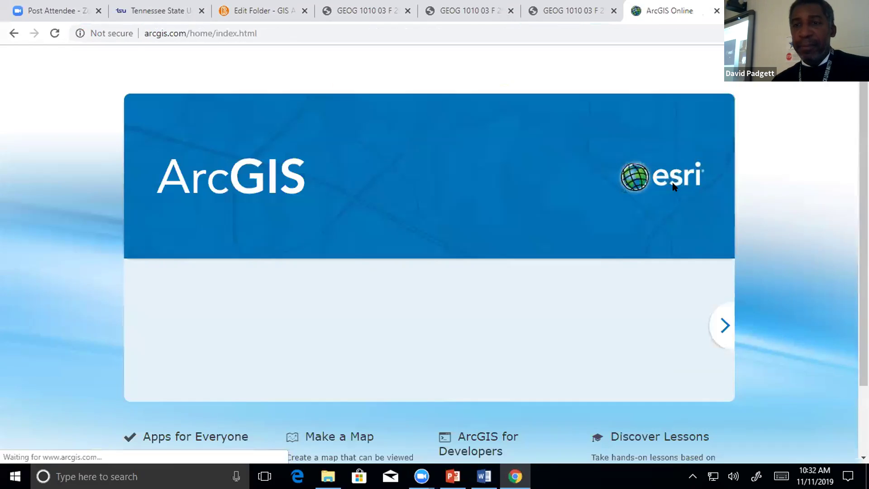
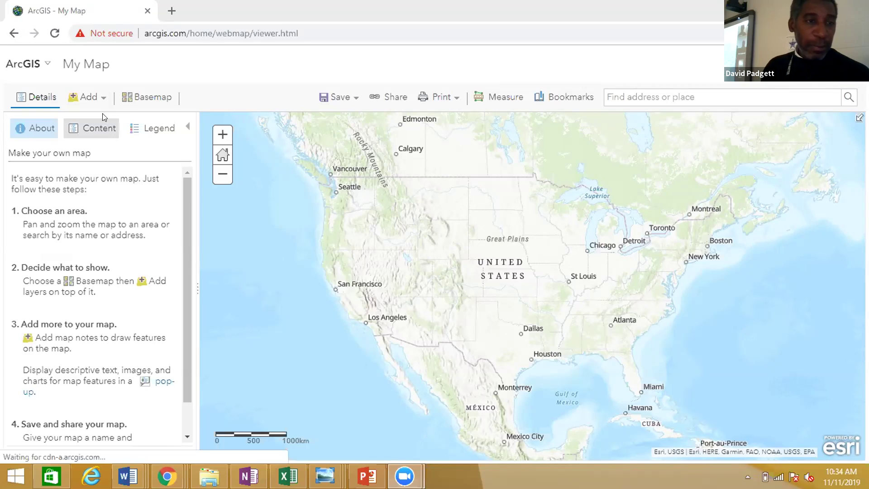
Pick the GLOBE Atmosphere Investigation temperature CSV from Downloads in the Add Layer from File dialog.
{"action": "left_click", "coordinate": [92, 98]}
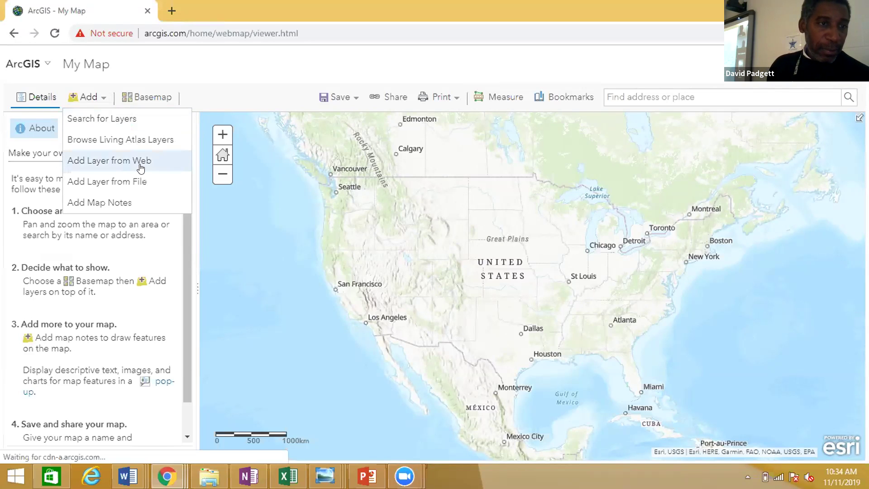
{"action": "left_click", "coordinate": [134, 180]}
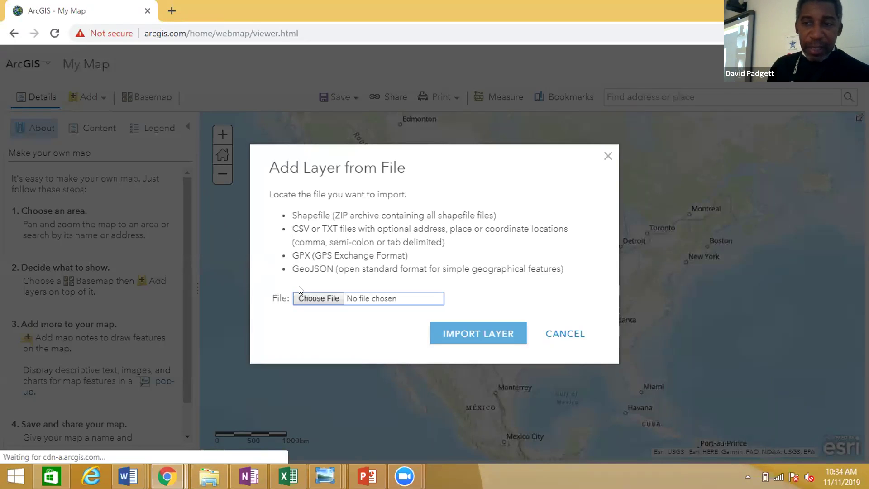
{"action": "left_click", "coordinate": [310, 297]}
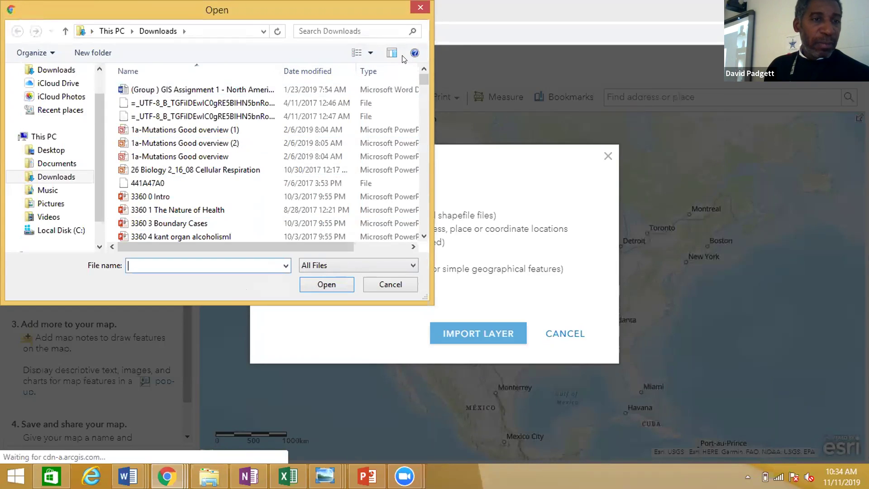
{"action": "left_click", "coordinate": [330, 27]}
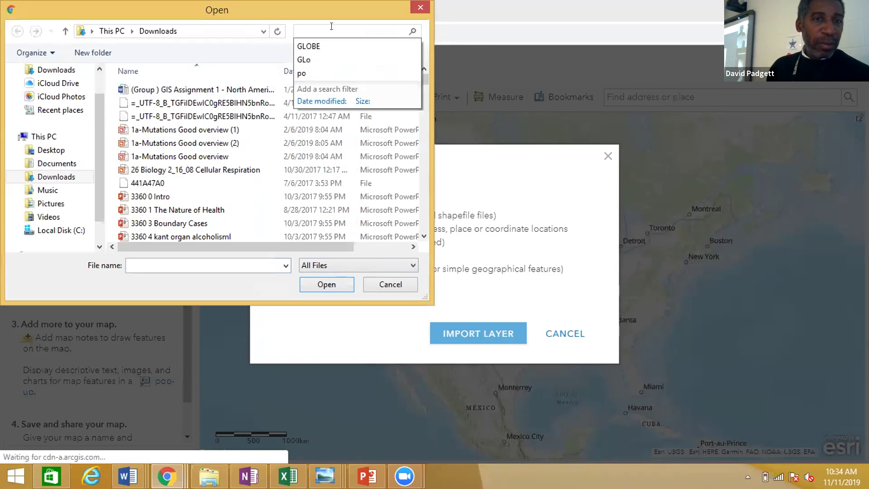
{"action": "left_click", "coordinate": [331, 45]}
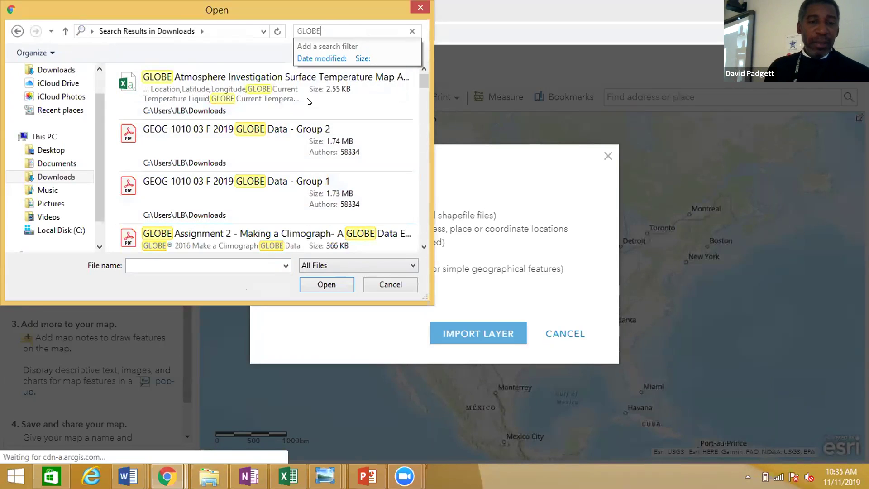
{"action": "left_click", "coordinate": [308, 97]}
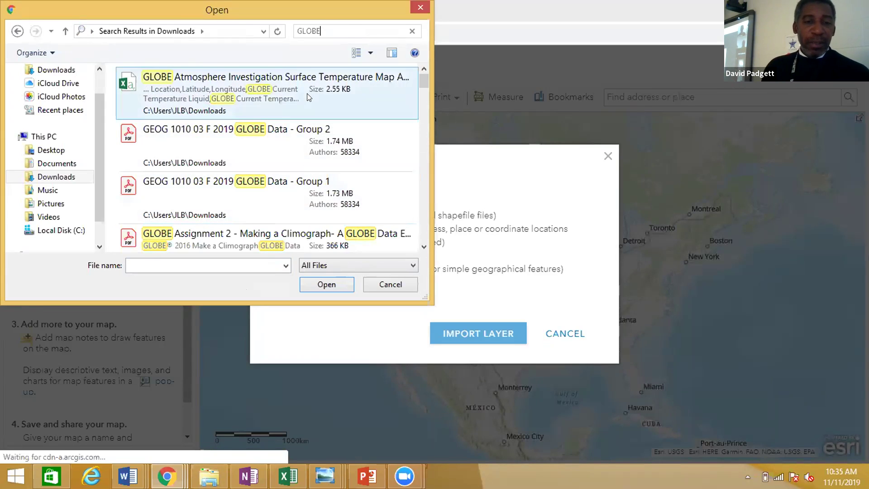
{"action": "left_click", "coordinate": [327, 285]}
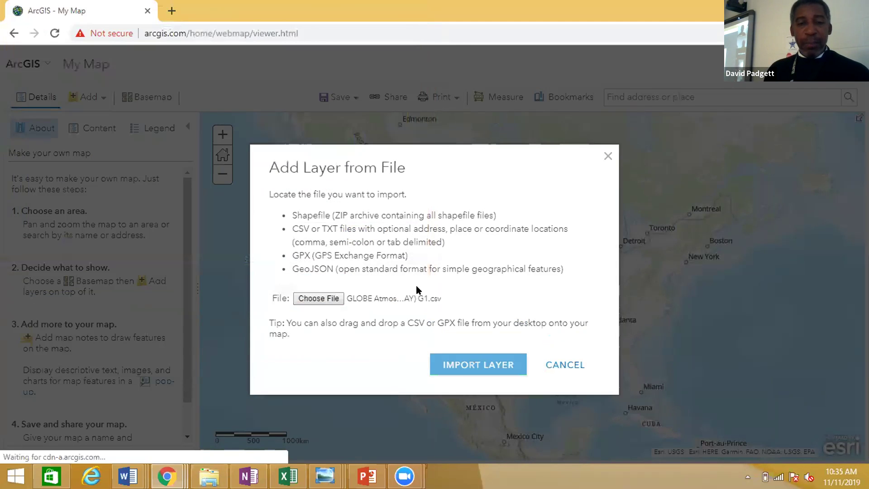
Import the GLOBE CSV despite the location warning and size its points by GLOBE Current Temperature Liquid.
{"action": "left_click", "coordinate": [464, 362]}
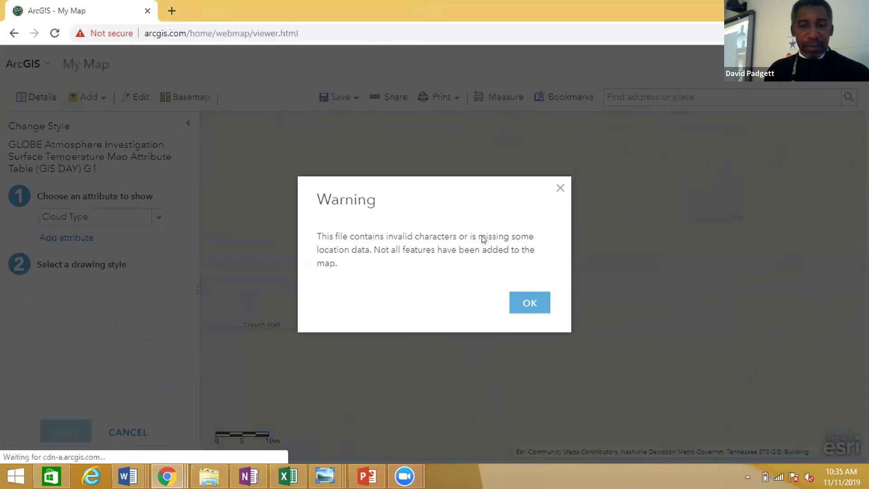
{"action": "left_click", "coordinate": [525, 301]}
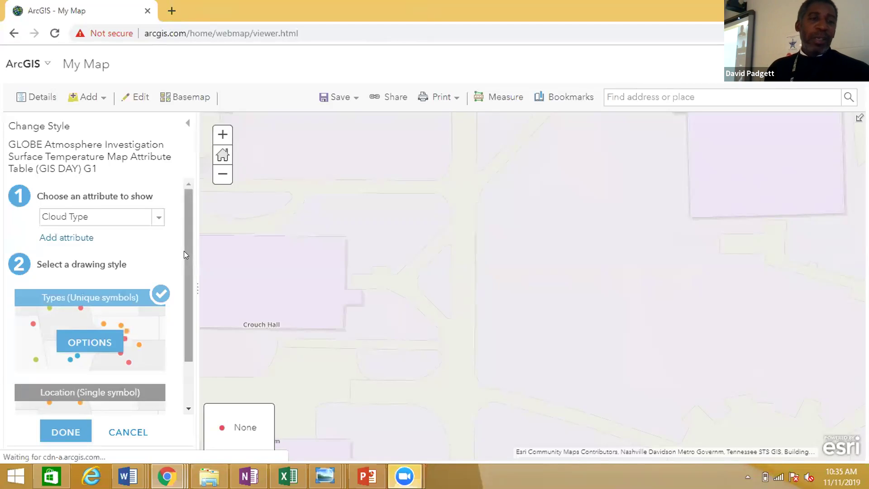
{"action": "left_click_drag", "start_coordinate": [184, 251], "coordinate": [186, 260]}
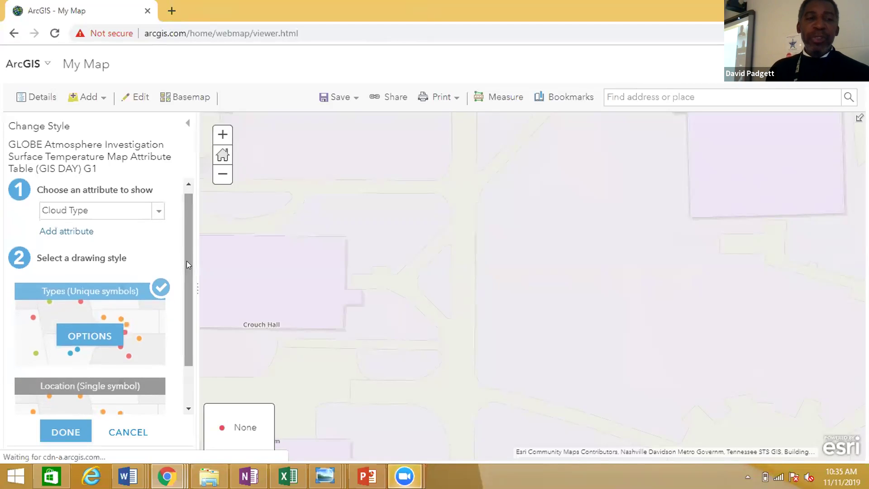
{"action": "scroll", "coordinate": [158, 221], "scroll_direction": "up", "scroll_amount": 1}
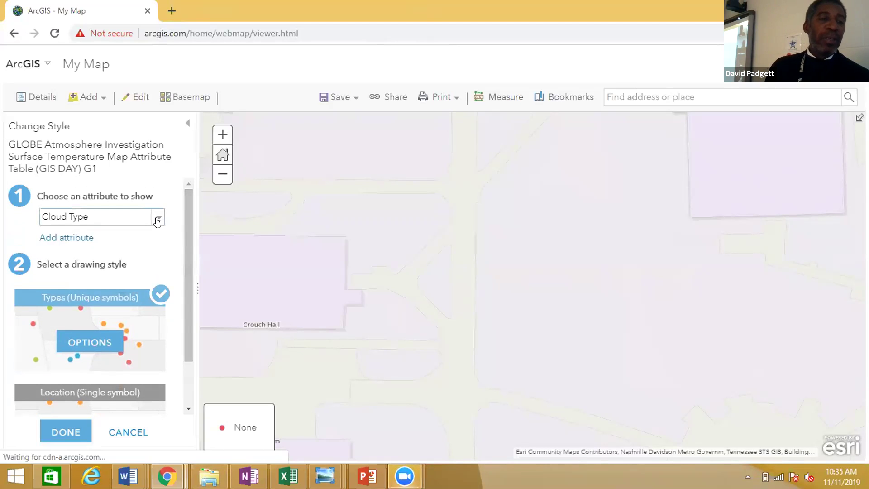
{"action": "left_click", "coordinate": [157, 221]}
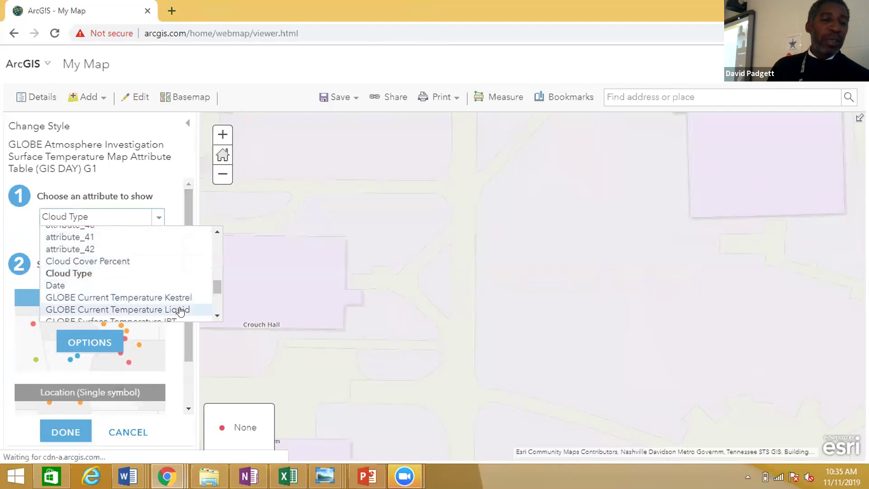
{"action": "left_click", "coordinate": [180, 310]}
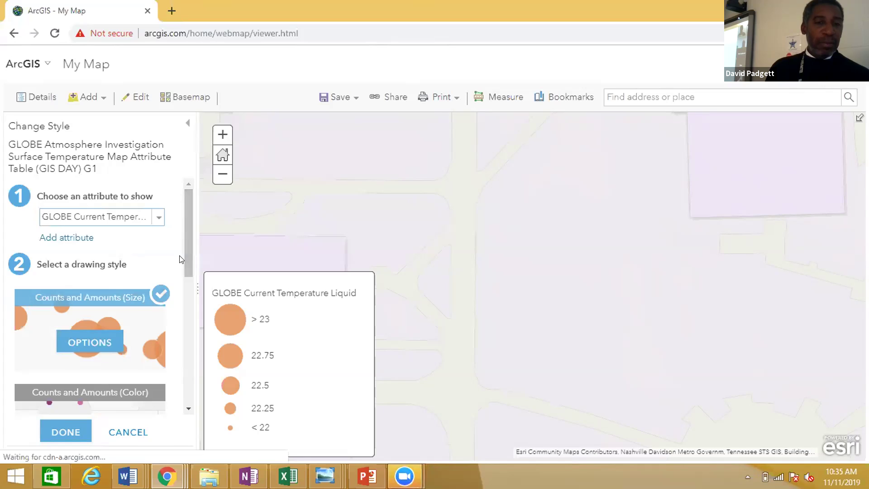
{"action": "left_click", "coordinate": [65, 430]}
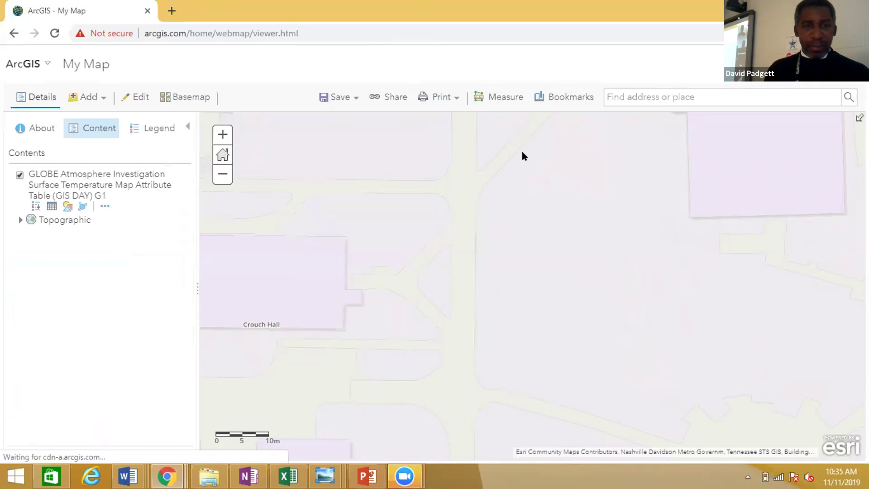
Zoom out two levels to reveal the temperature points and display the size-class legend.
{"action": "left_click", "coordinate": [222, 176]}
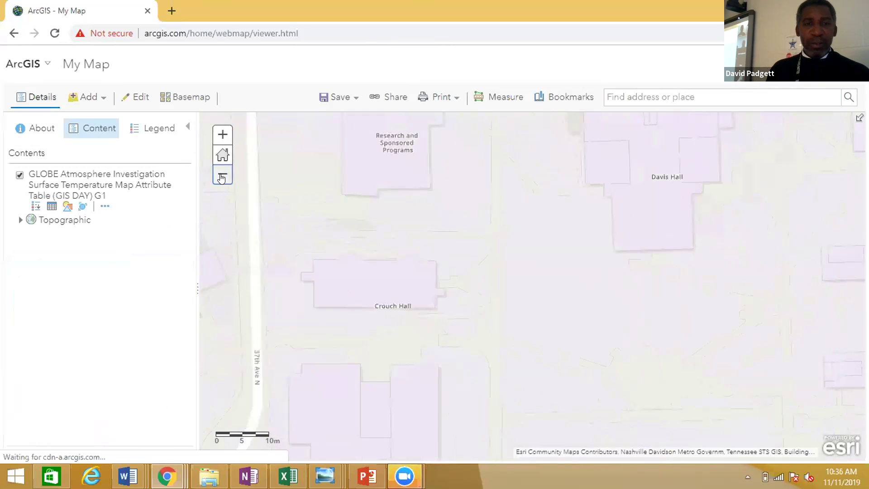
{"action": "left_click", "coordinate": [222, 177]}
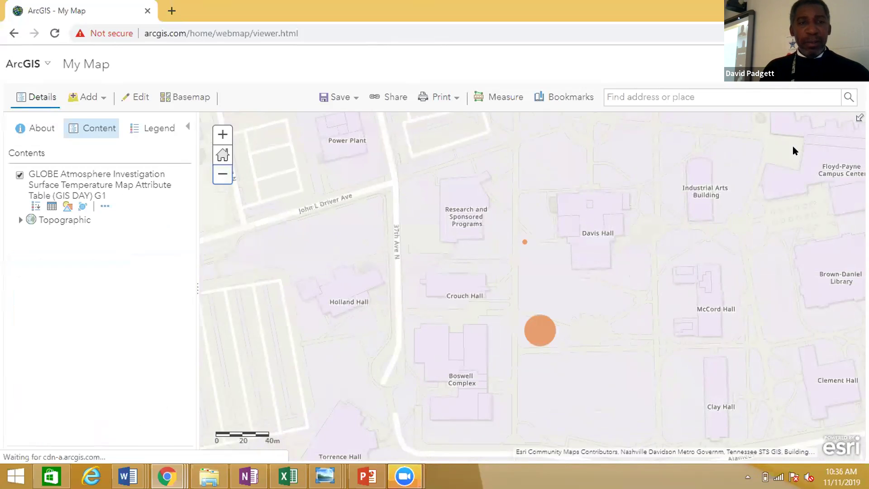
{"action": "left_click", "coordinate": [144, 130]}
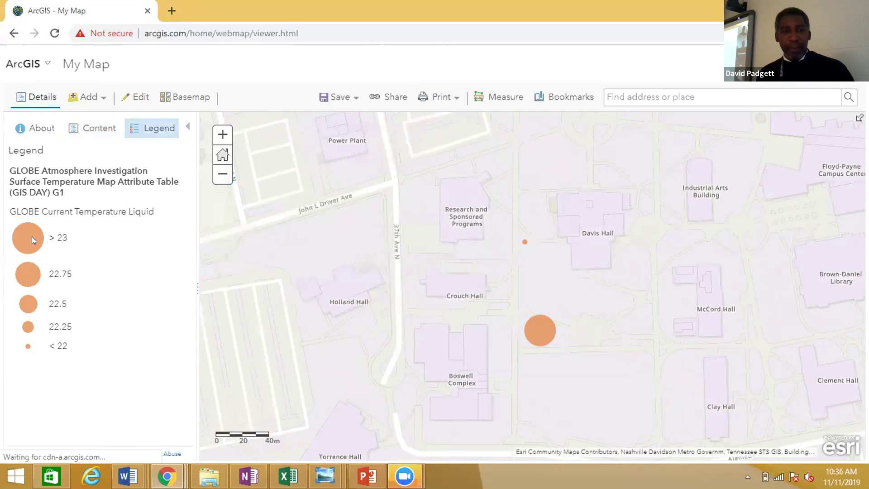
{"action": "left_click", "coordinate": [187, 96]}
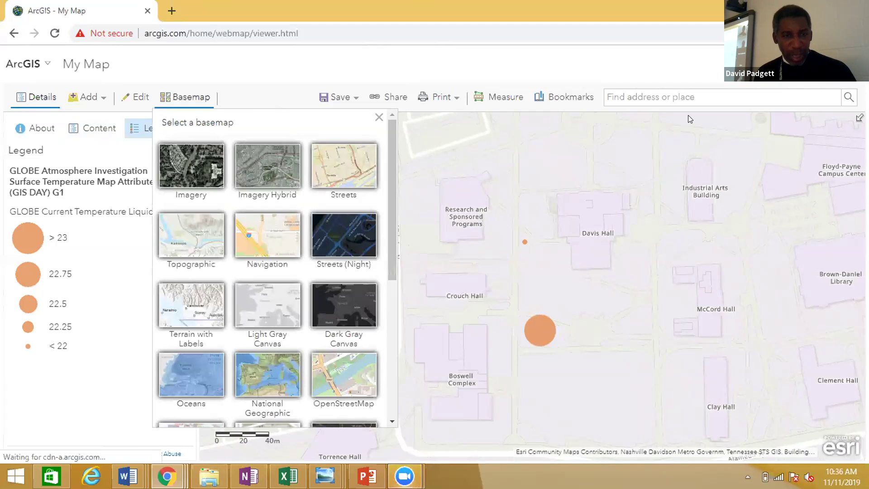
Switch the basemap to Imagery, then to Imagery Hybrid for building and street labels.
{"action": "left_click", "coordinate": [197, 99]}
{"action": "left_click", "coordinate": [196, 100]}
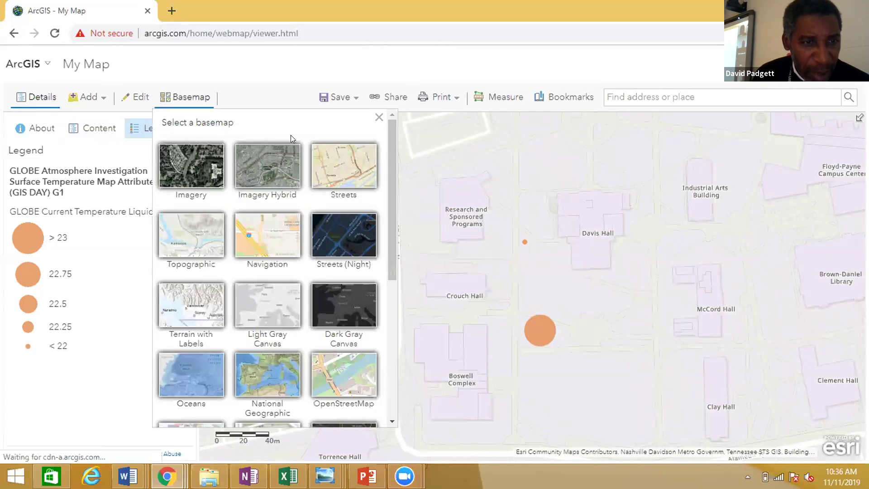
{"action": "left_click", "coordinate": [197, 171]}
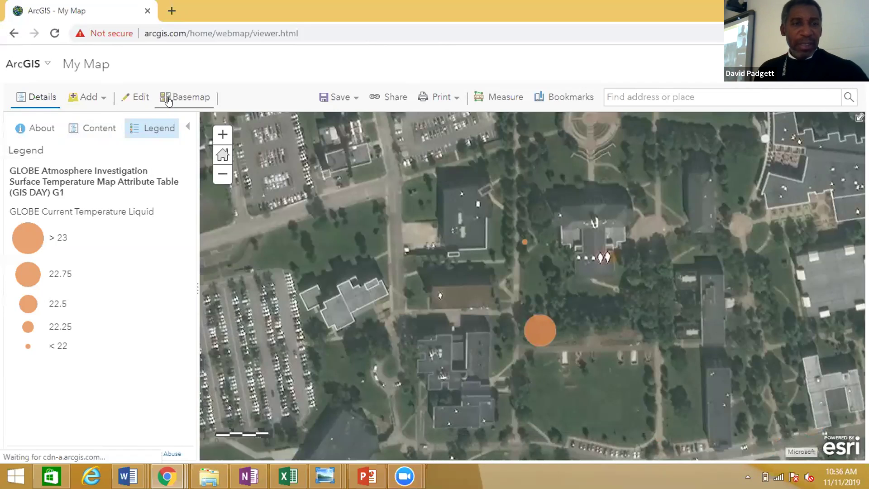
{"action": "left_click", "coordinate": [167, 100]}
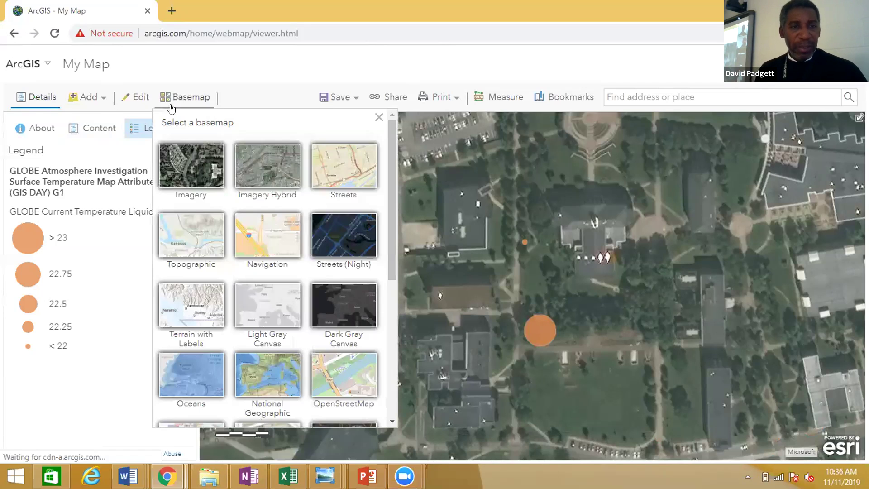
{"action": "left_click", "coordinate": [277, 180]}
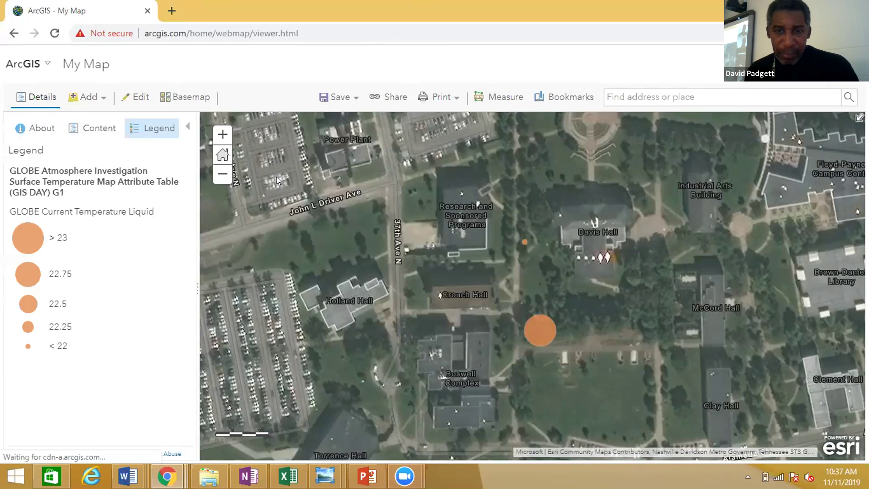
{"action": "key", "text": "XF86AudioMute"}
{"action": "scroll", "coordinate": [276, 176], "scroll_direction": "down", "scroll_amount": 3}
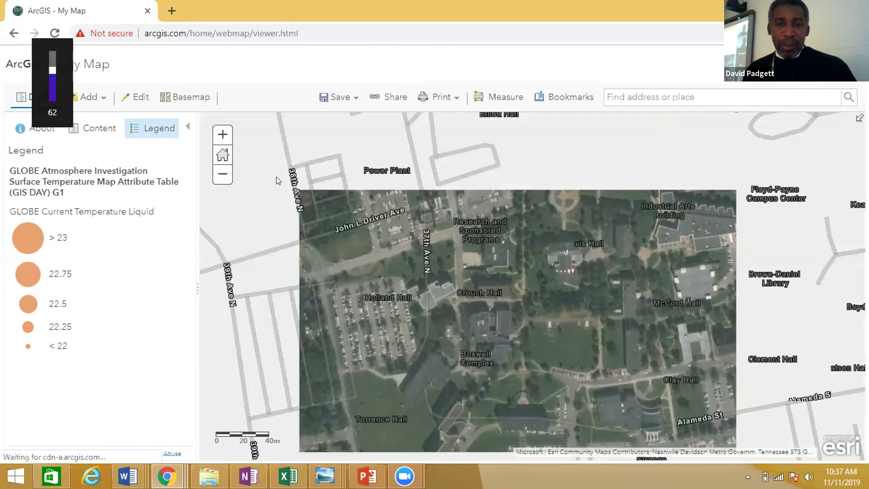
Zoom in on the small temperature point, then back out two levels to show Davis and Crouch Halls.
{"action": "key", "text": "XF86AudioMute"}
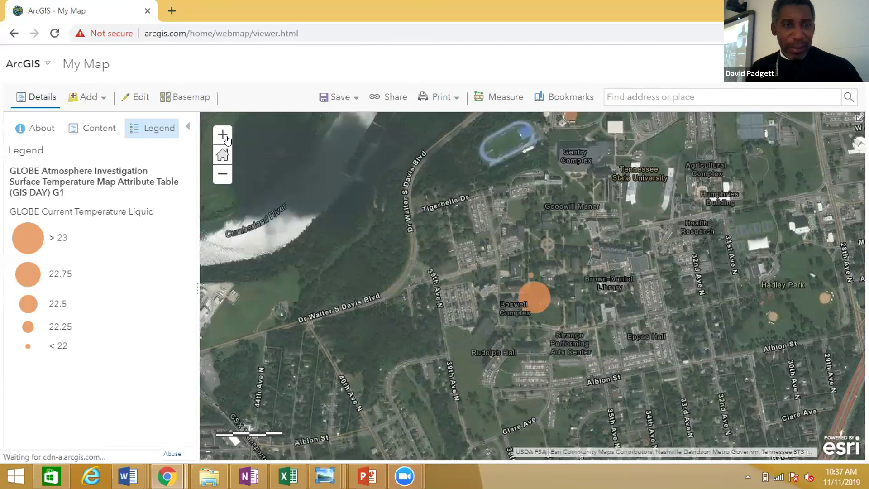
{"action": "left_click", "coordinate": [222, 136]}
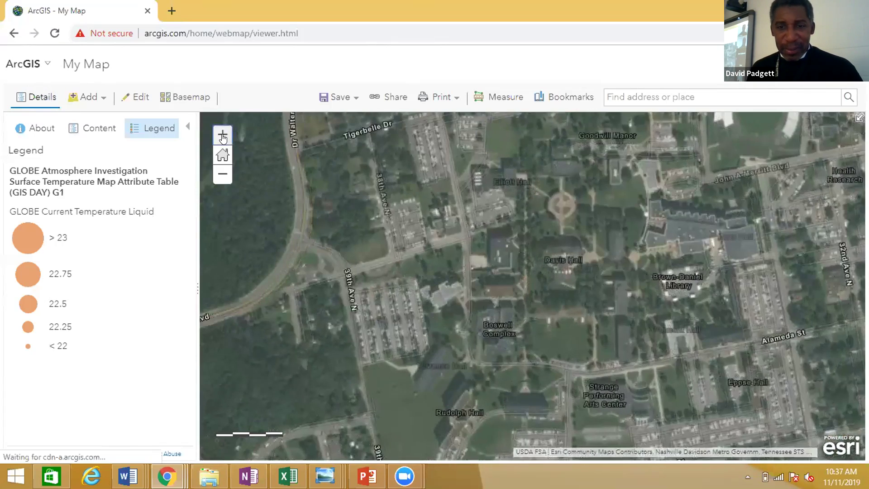
{"action": "left_click", "coordinate": [222, 136]}
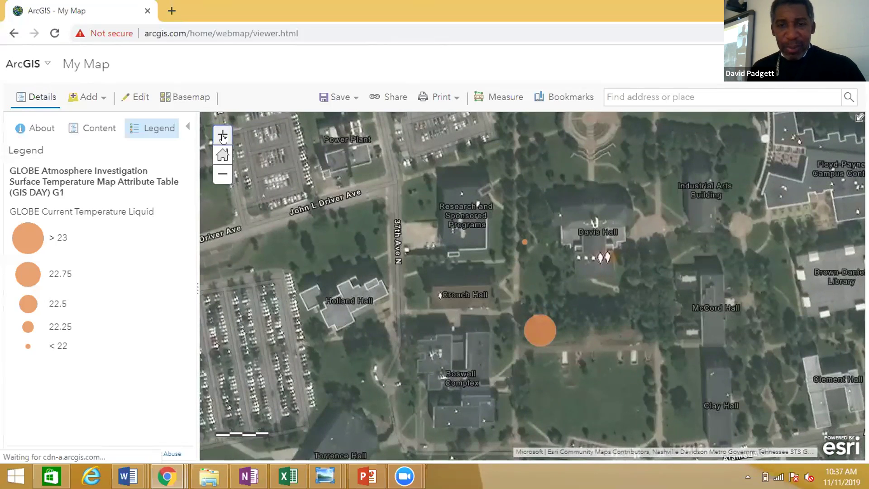
{"action": "left_click", "coordinate": [222, 136]}
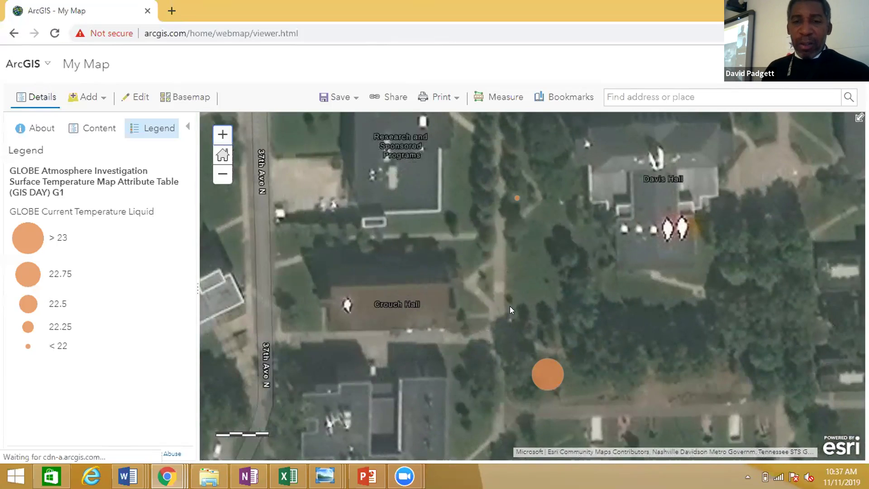
{"action": "double_click", "coordinate": [513, 195]}
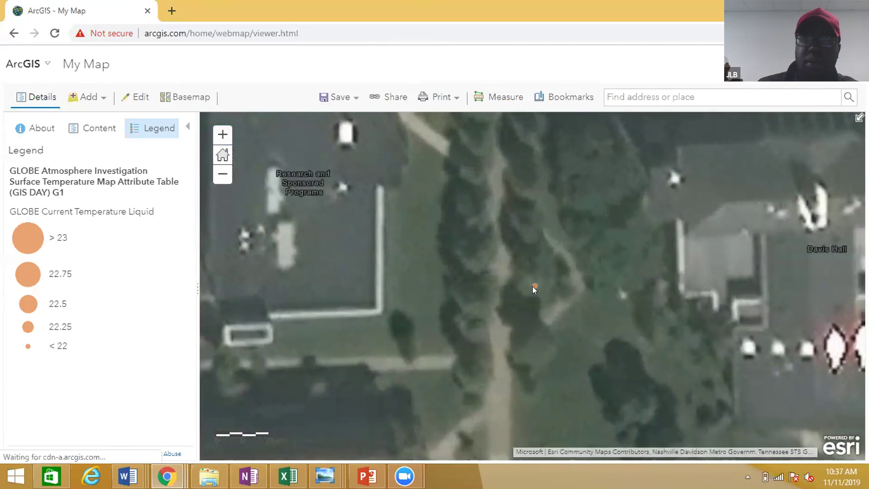
{"action": "double_click", "coordinate": [532, 286]}
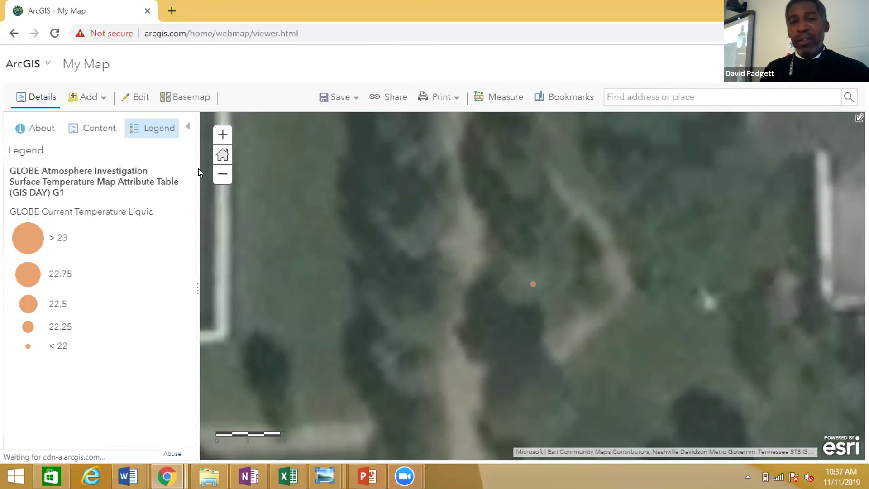
{"action": "left_click", "coordinate": [223, 175]}
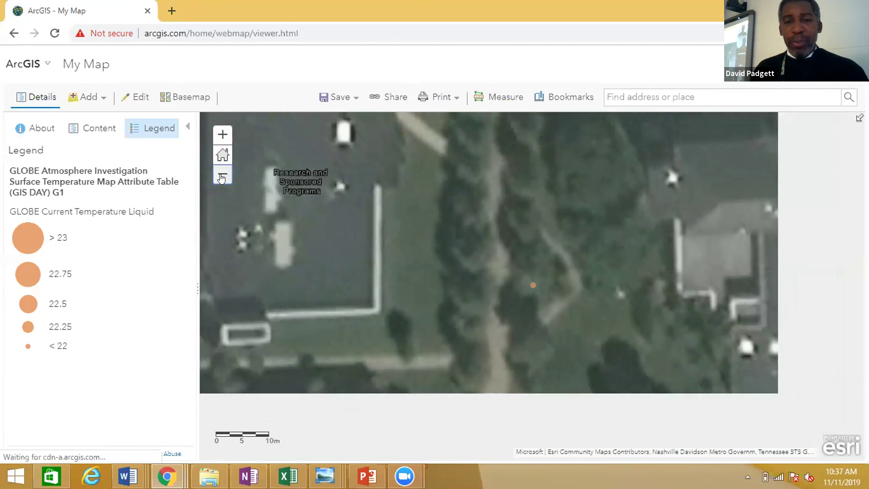
{"action": "left_click", "coordinate": [223, 176]}
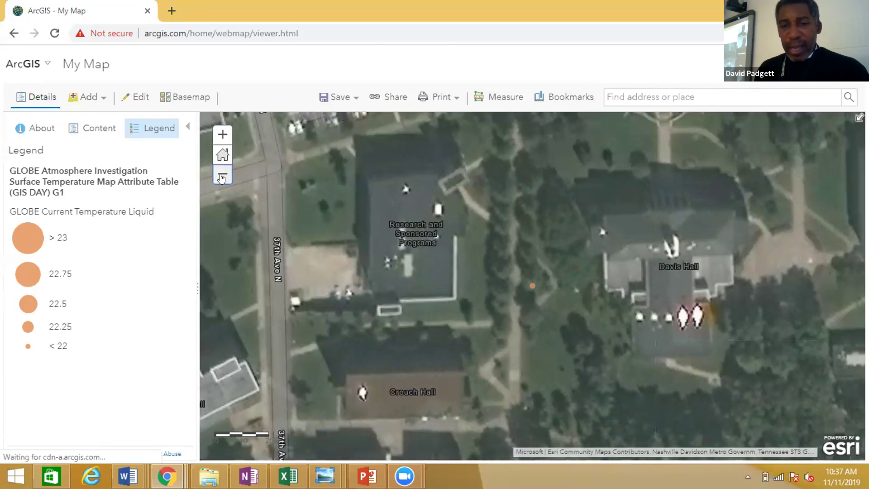
Read the small point's observation popup, then the large point's popup, closing each afterward.
{"action": "left_click", "coordinate": [532, 287]}
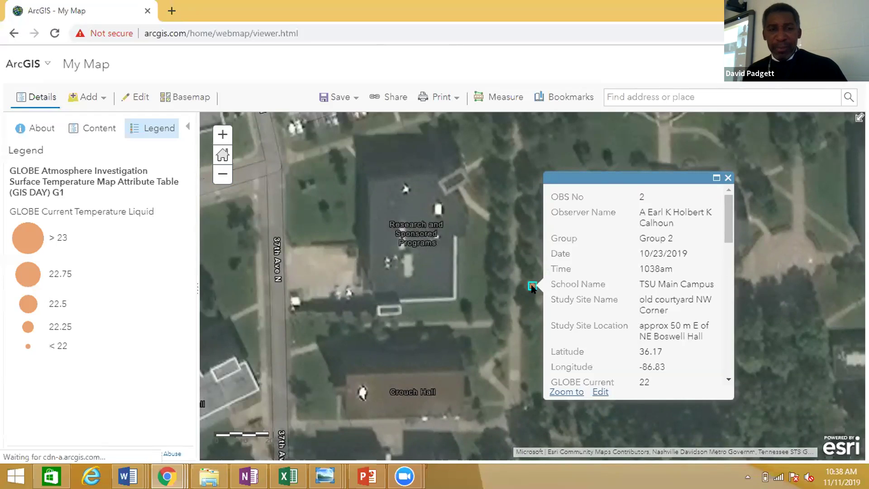
{"action": "left_click", "coordinate": [222, 177]}
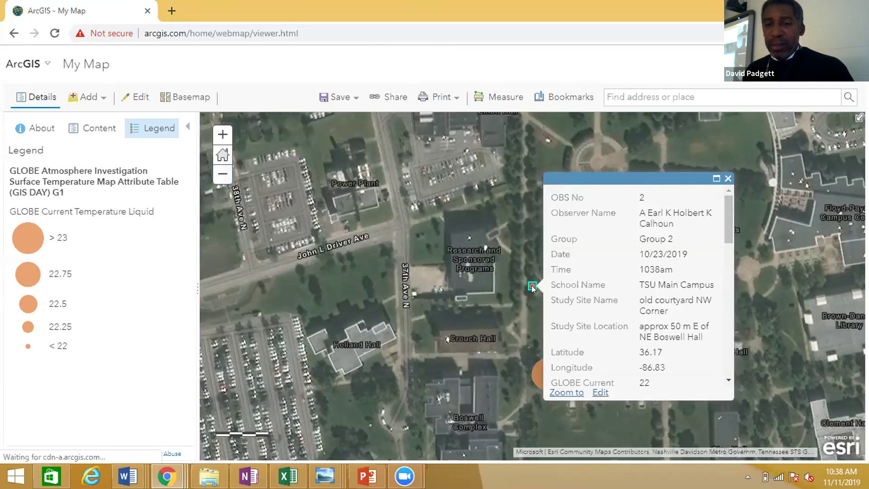
{"action": "left_click", "coordinate": [729, 178]}
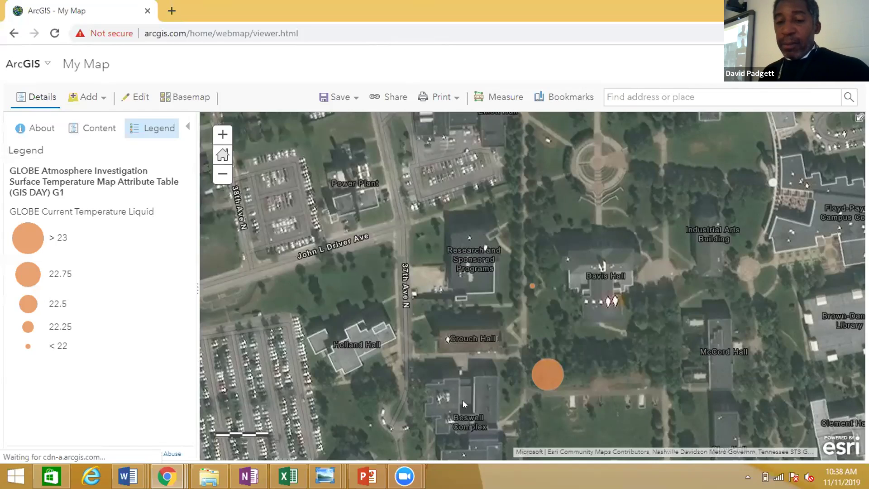
{"action": "left_click", "coordinate": [544, 379]}
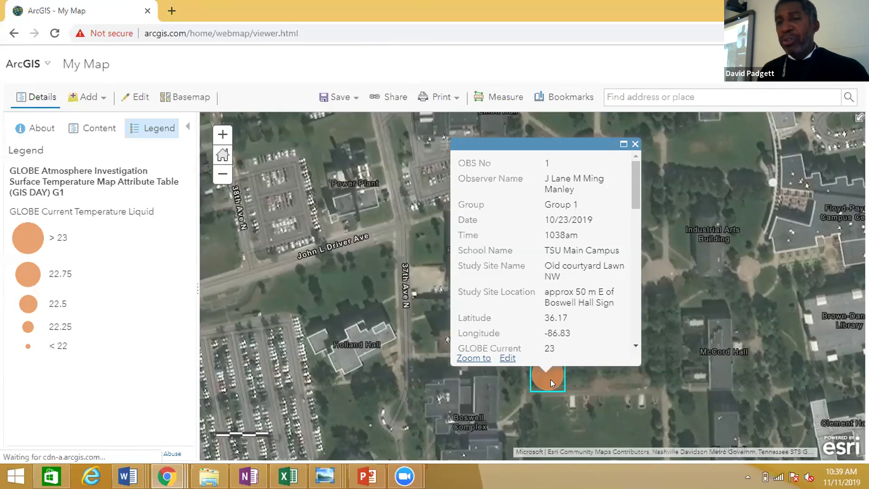
{"action": "left_click", "coordinate": [574, 382]}
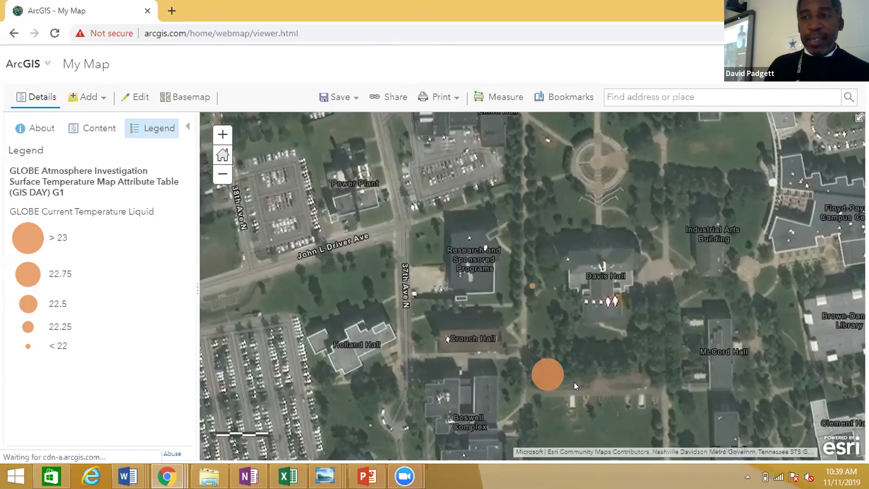
Import the GLOBE Atmosphere Investigation CSV from Downloads again as a second layer, accepting the location warning.
{"action": "left_click", "coordinate": [97, 104]}
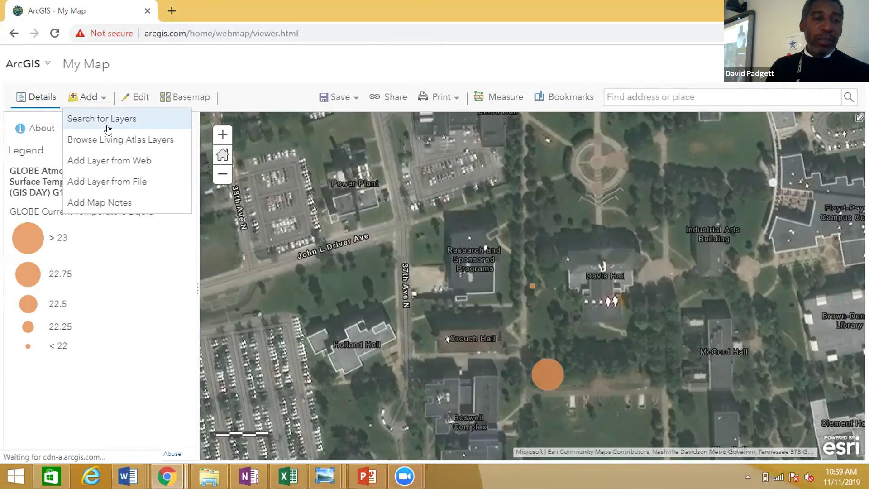
{"action": "left_click", "coordinate": [102, 182]}
{"action": "left_click", "coordinate": [330, 297]}
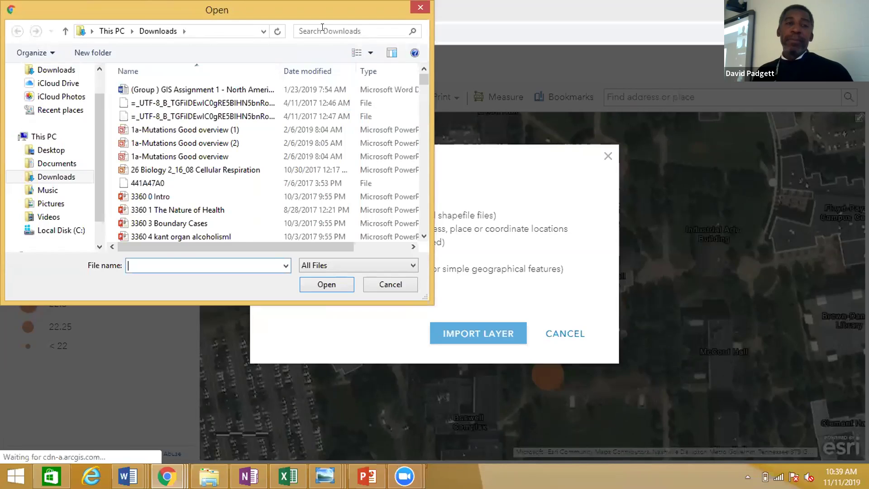
{"action": "left_click", "coordinate": [320, 36]}
{"action": "left_click", "coordinate": [320, 45]}
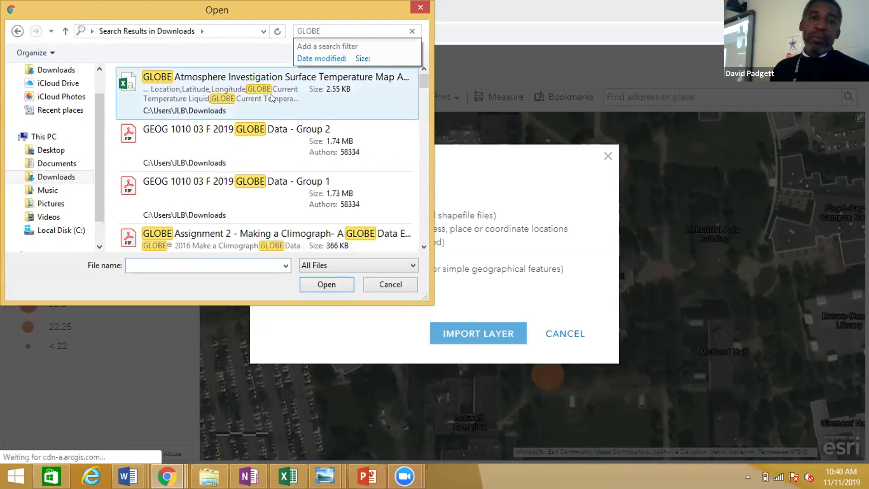
{"action": "left_click", "coordinate": [270, 94]}
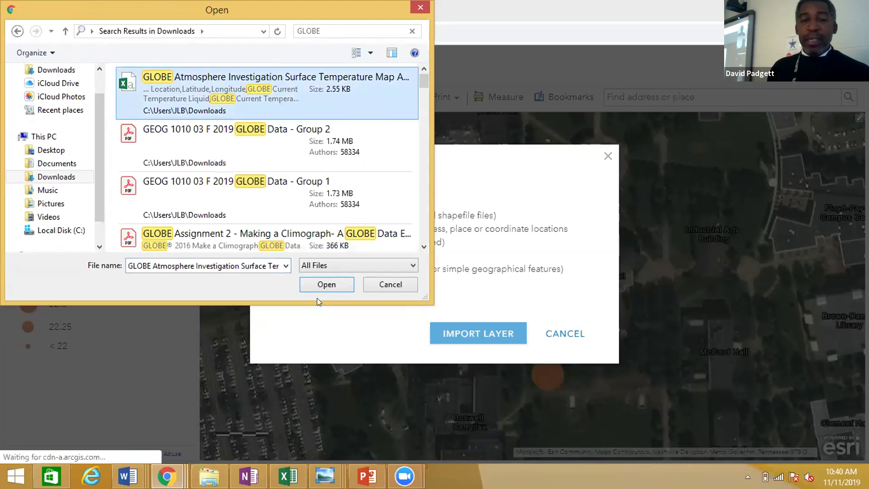
{"action": "left_click", "coordinate": [329, 279]}
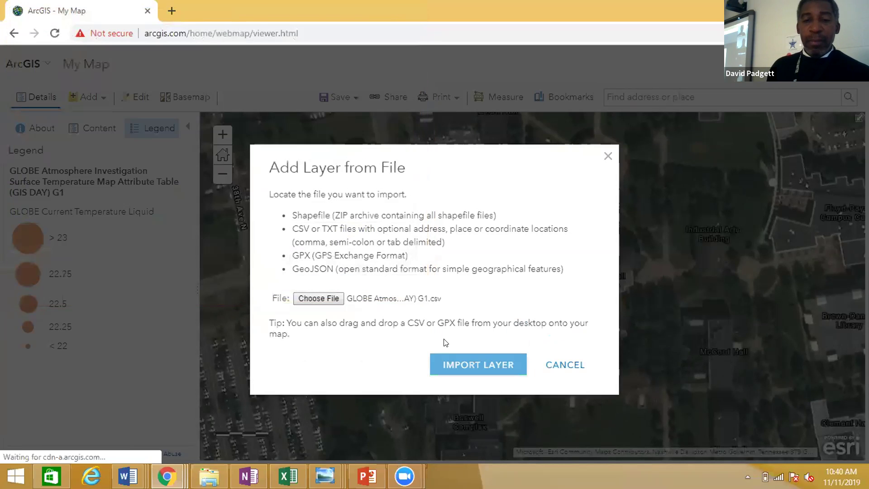
{"action": "left_click", "coordinate": [451, 360]}
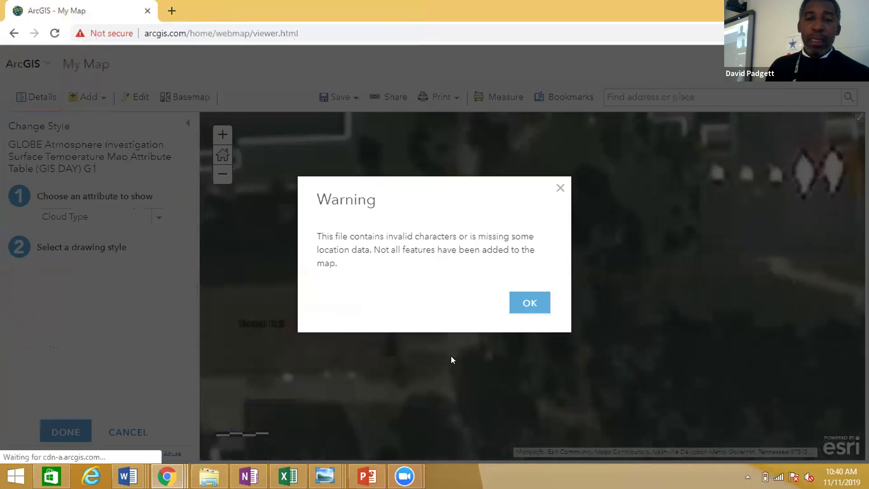
{"action": "left_click", "coordinate": [529, 303]}
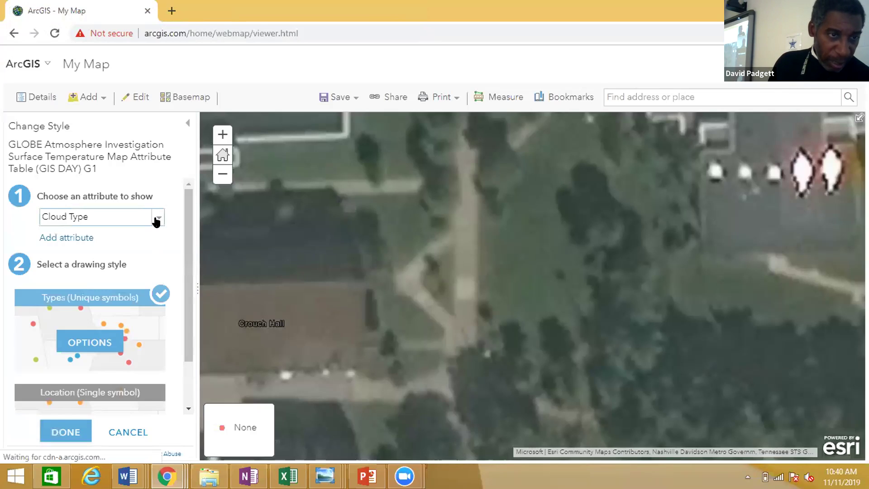
Size the new layer's points by GLOBE Surface Temperature IRT, ranging from under 23.6 to over 27.5.
{"action": "left_click", "coordinate": [156, 220]}
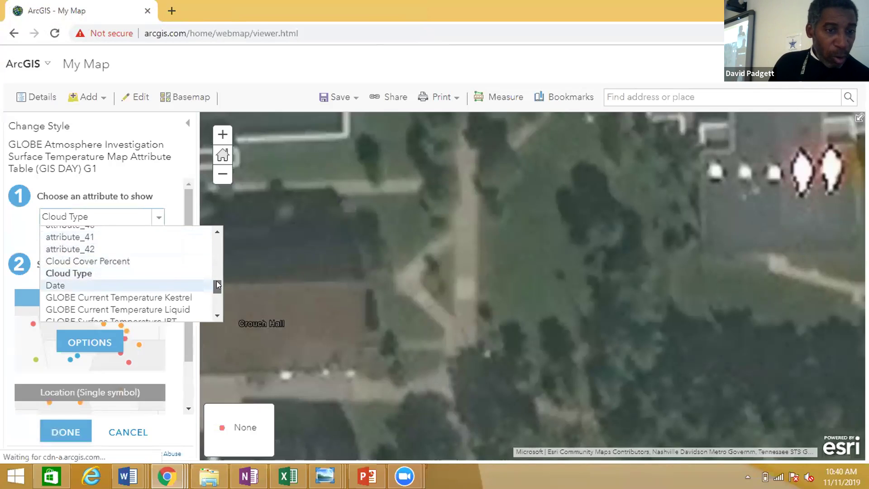
{"action": "scroll", "coordinate": [217, 288], "scroll_direction": "down", "scroll_amount": 1}
{"action": "left_click_drag", "start_coordinate": [217, 288], "coordinate": [217, 290]}
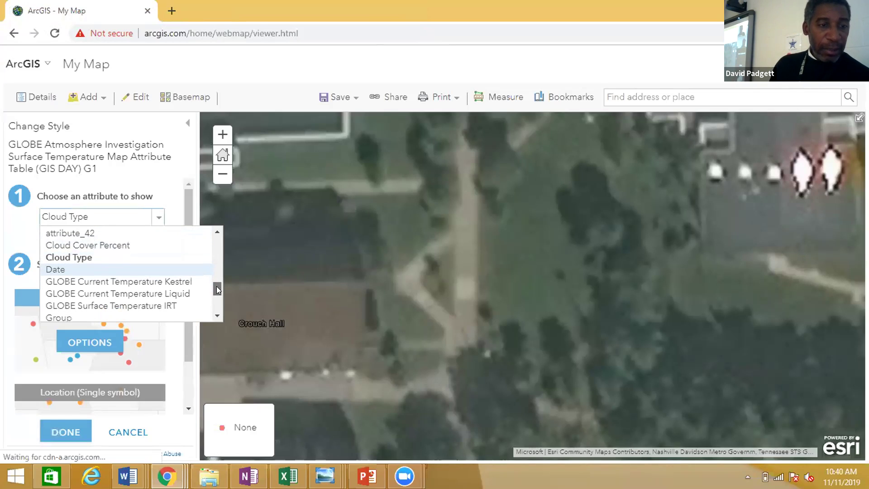
{"action": "left_click", "coordinate": [179, 306]}
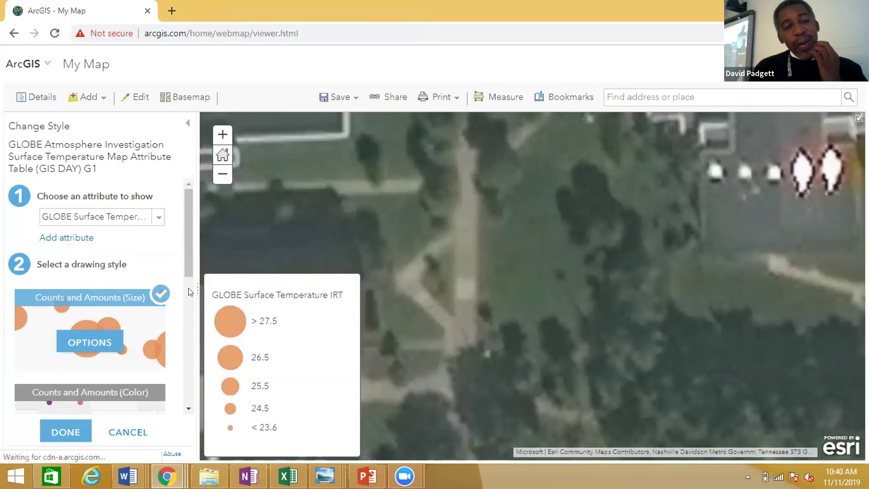
{"action": "scroll", "coordinate": [185, 272], "scroll_direction": "down", "scroll_amount": 2}
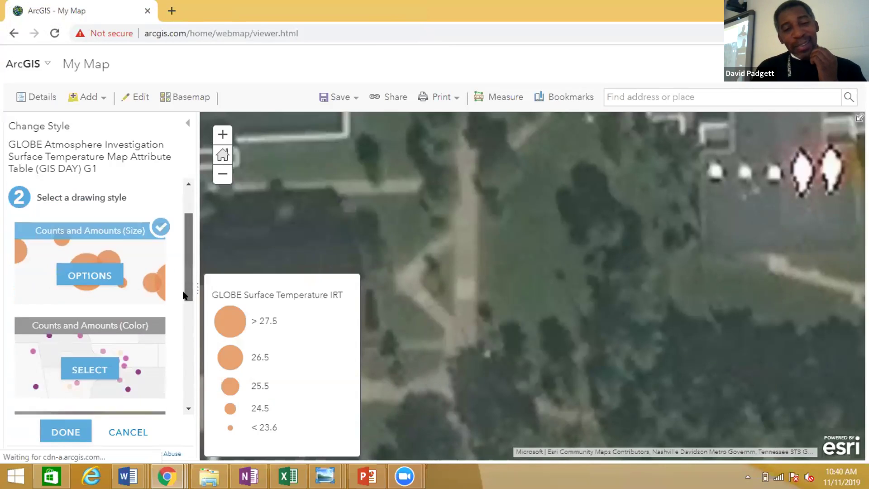
{"action": "scroll", "coordinate": [176, 322], "scroll_direction": "down", "scroll_amount": 1}
{"action": "scroll", "coordinate": [177, 322], "scroll_direction": "down", "scroll_amount": 1}
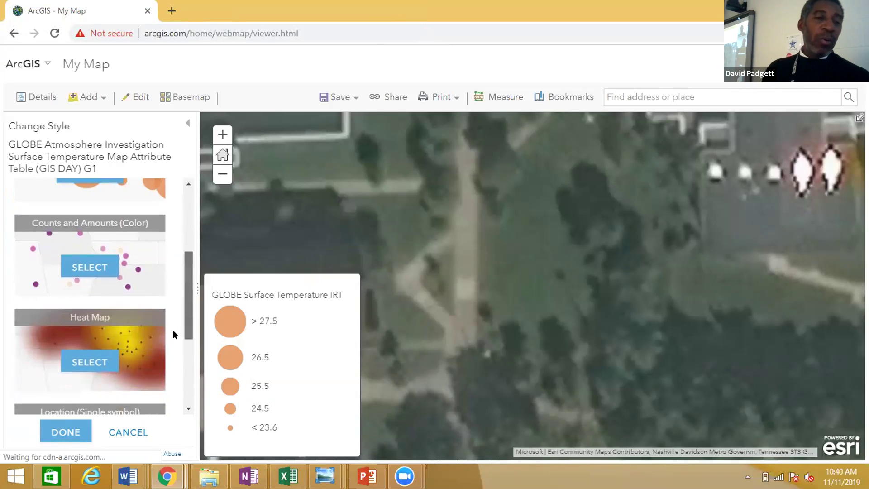
{"action": "scroll", "coordinate": [169, 335], "scroll_direction": "up", "scroll_amount": 1}
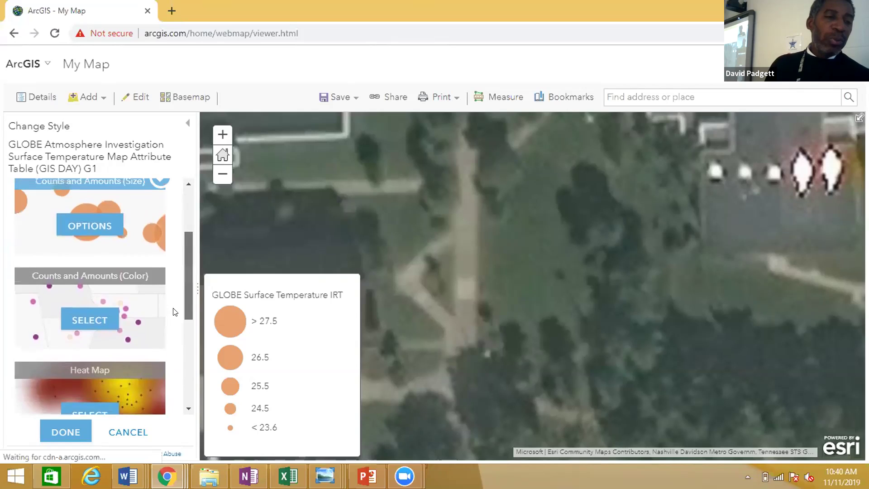
{"action": "scroll", "coordinate": [174, 312], "scroll_direction": "down", "scroll_amount": 1}
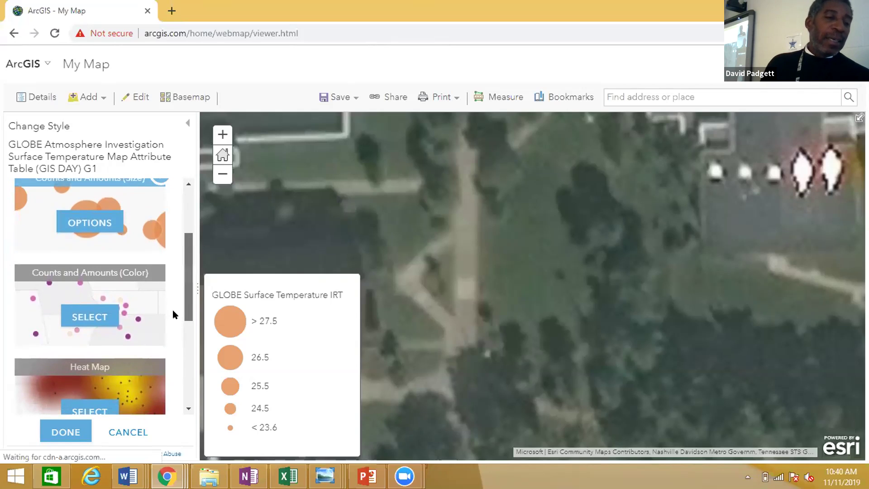
{"action": "scroll", "coordinate": [173, 311], "scroll_direction": "down", "scroll_amount": 1}
{"action": "scroll", "coordinate": [172, 314], "scroll_direction": "down", "scroll_amount": 1}
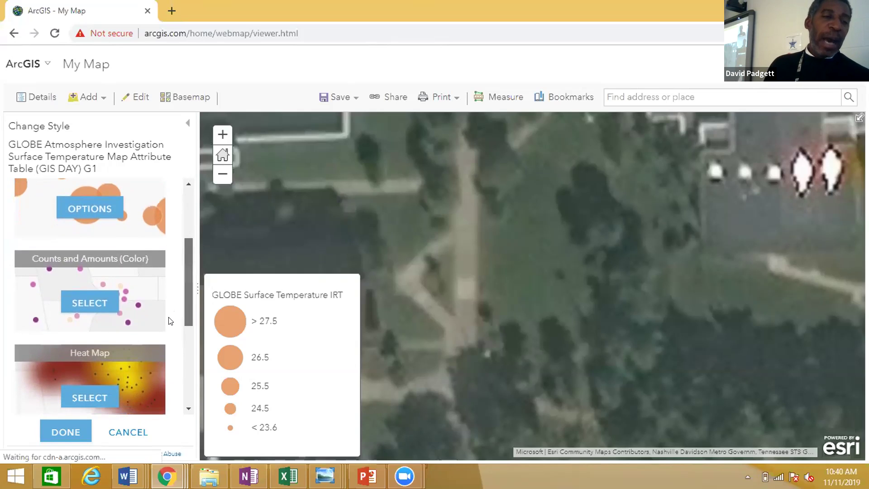
{"action": "scroll", "coordinate": [167, 316], "scroll_direction": "up", "scroll_amount": 3}
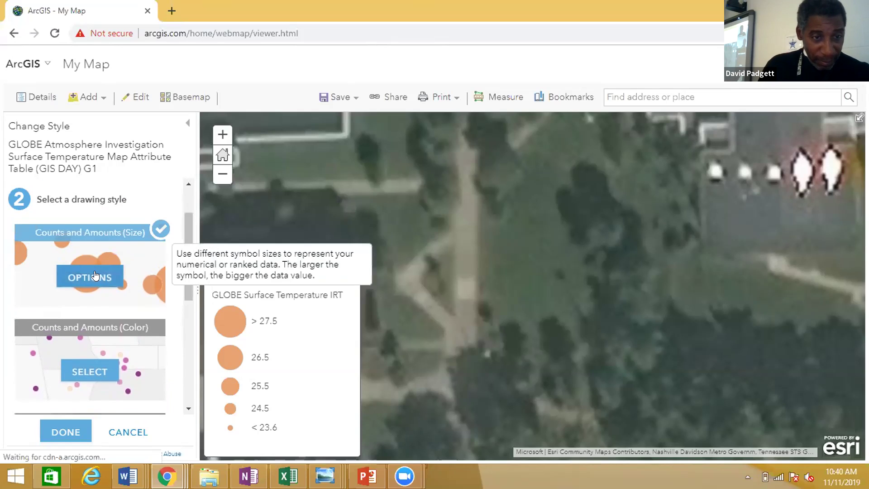
Give the size symbols a #FF0000 red fill at about 57% transparency, making them light pink.
{"action": "left_click", "coordinate": [94, 275]}
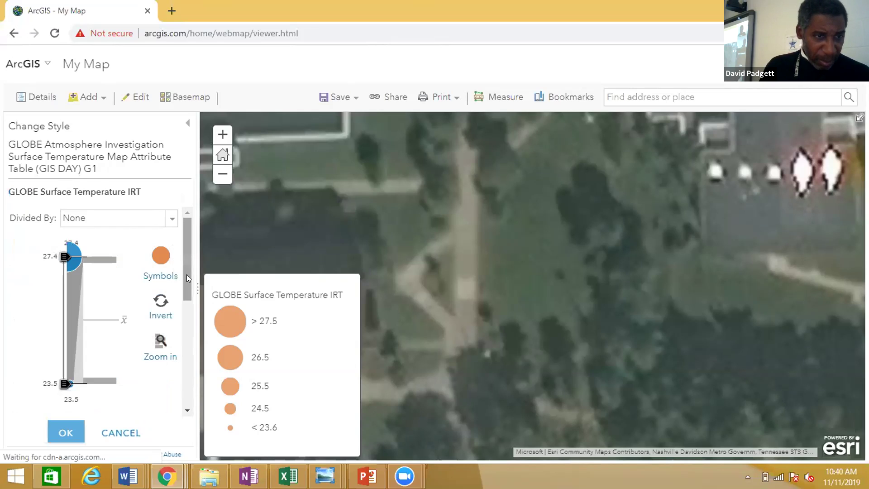
{"action": "left_click", "coordinate": [157, 254]}
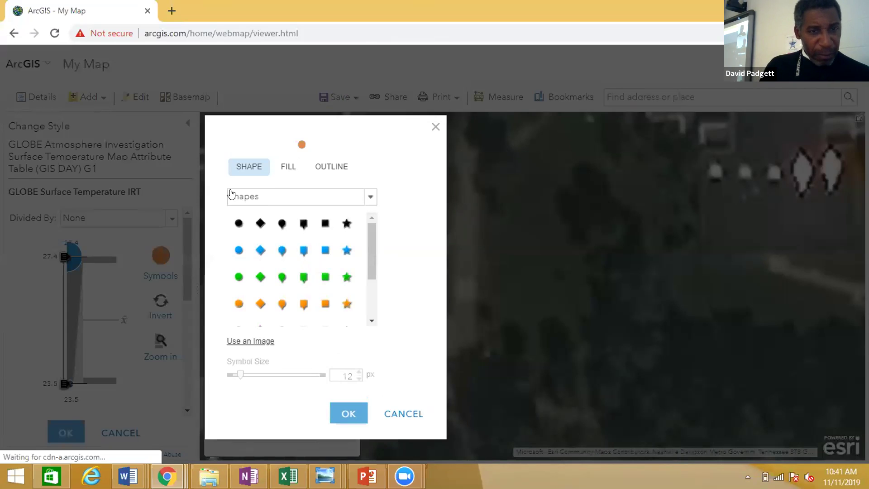
{"action": "left_click", "coordinate": [285, 169]}
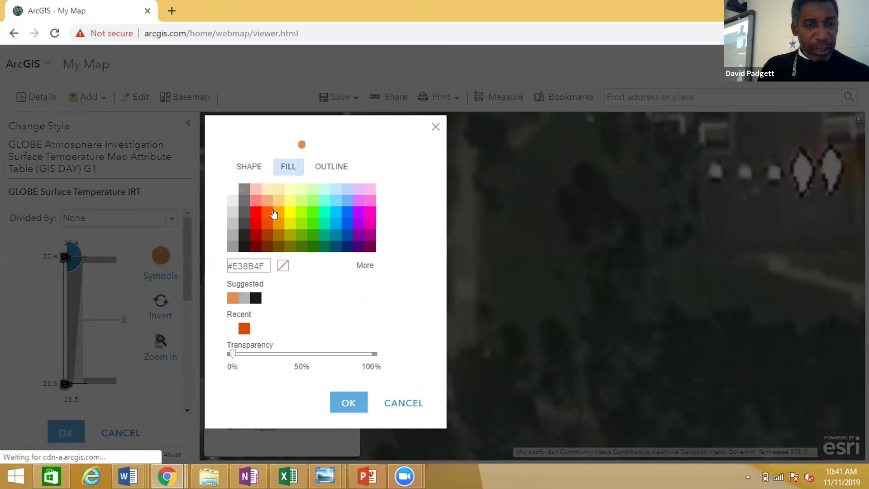
{"action": "left_click", "coordinate": [253, 214]}
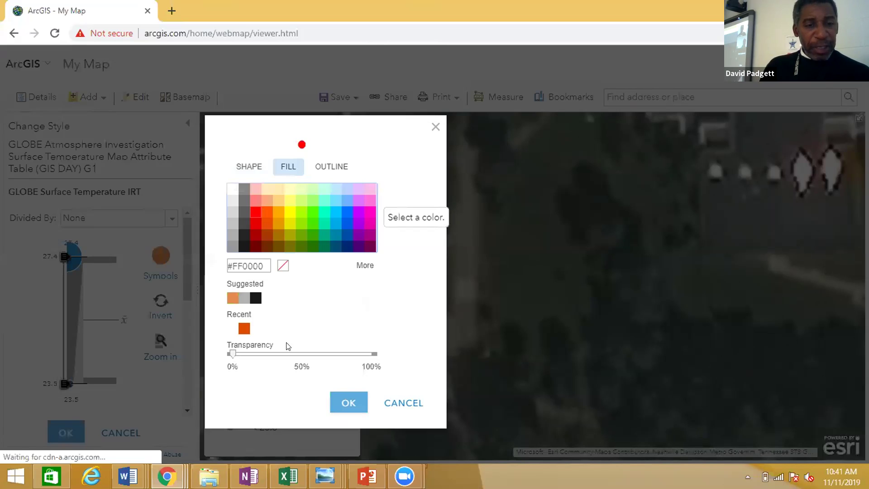
{"action": "left_click_drag", "start_coordinate": [231, 354], "coordinate": [299, 355]}
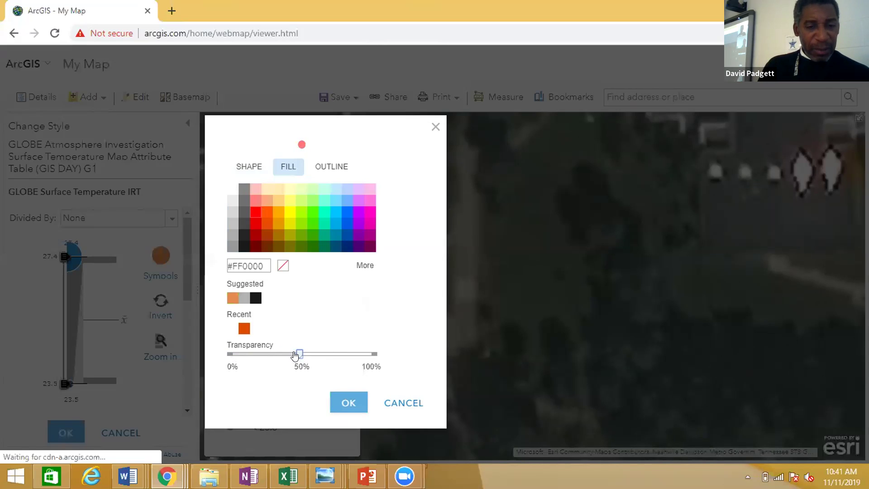
{"action": "left_click_drag", "start_coordinate": [295, 355], "coordinate": [324, 355]}
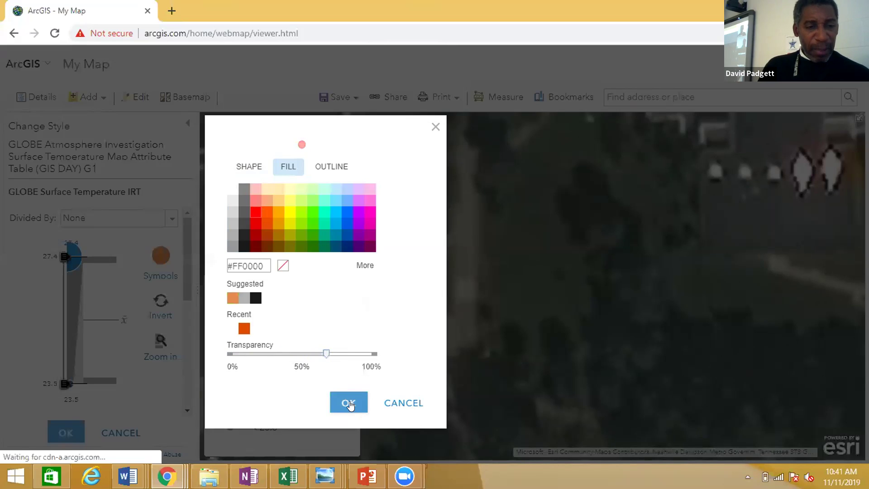
{"action": "left_click", "coordinate": [349, 402]}
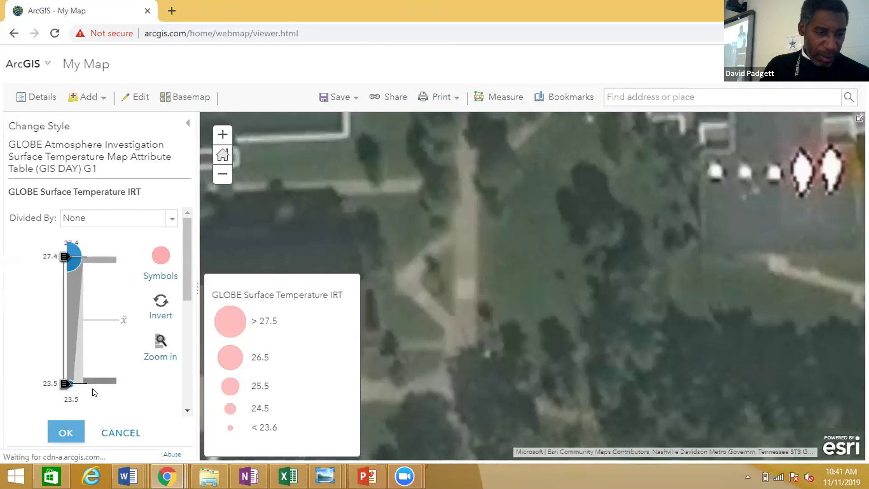
{"action": "left_click", "coordinate": [66, 430]}
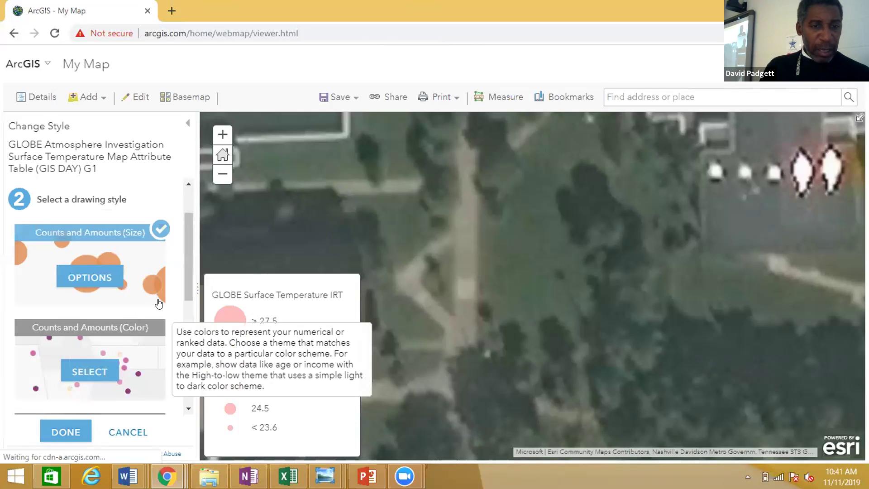
Apply the pink style, show both GLOBE layers in the legend, and frame Davis and Crouch Halls.
{"action": "left_click", "coordinate": [71, 432]}
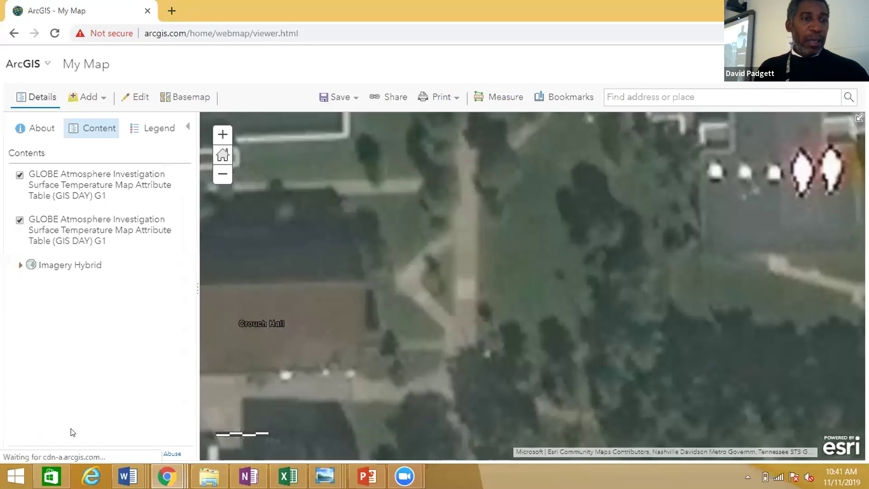
{"action": "left_click", "coordinate": [161, 133]}
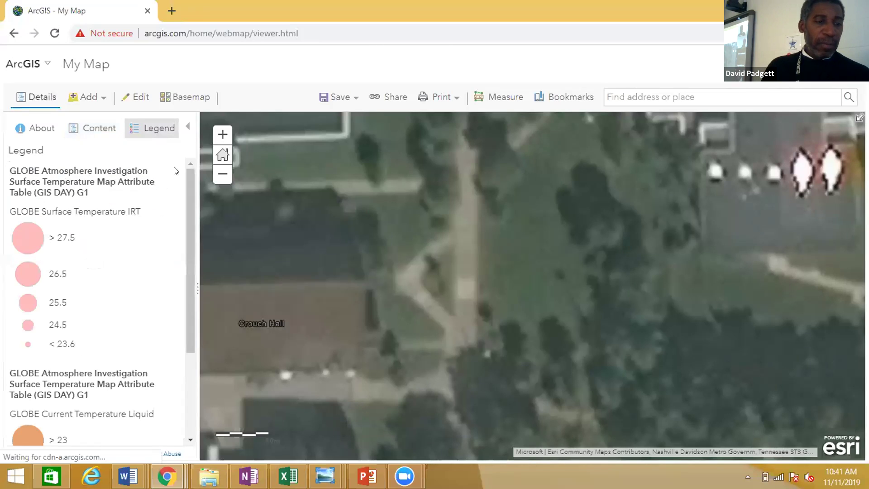
{"action": "left_click", "coordinate": [229, 179]}
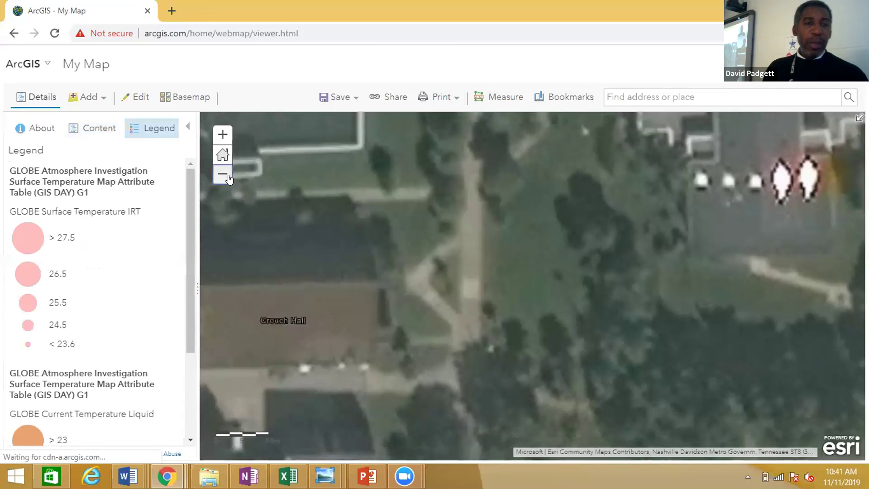
{"action": "left_click", "coordinate": [228, 178]}
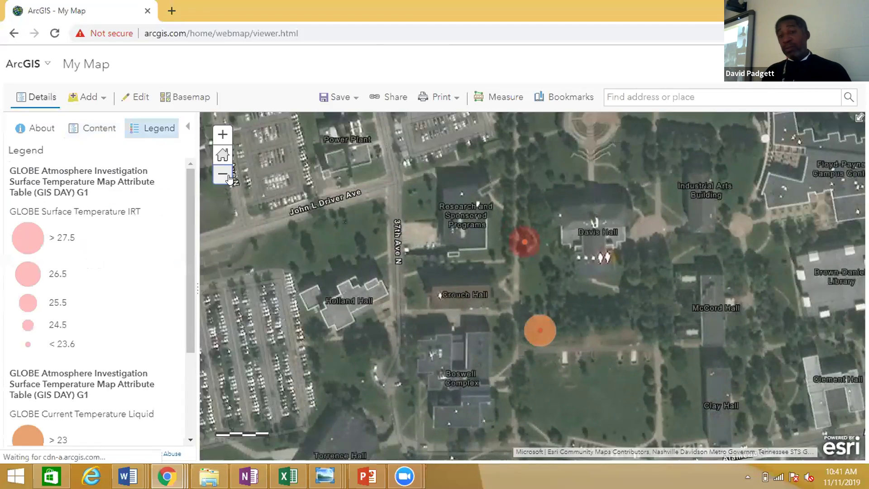
{"action": "left_click", "coordinate": [223, 136]}
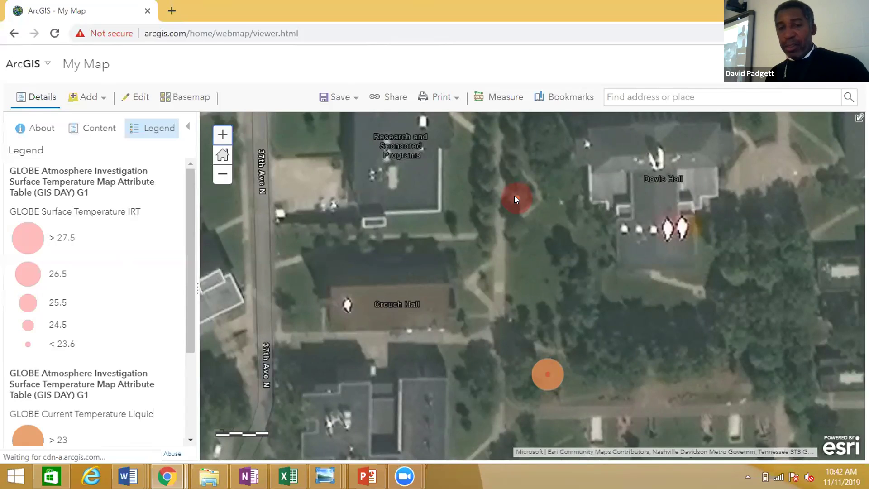
{"action": "left_click", "coordinate": [515, 199]}
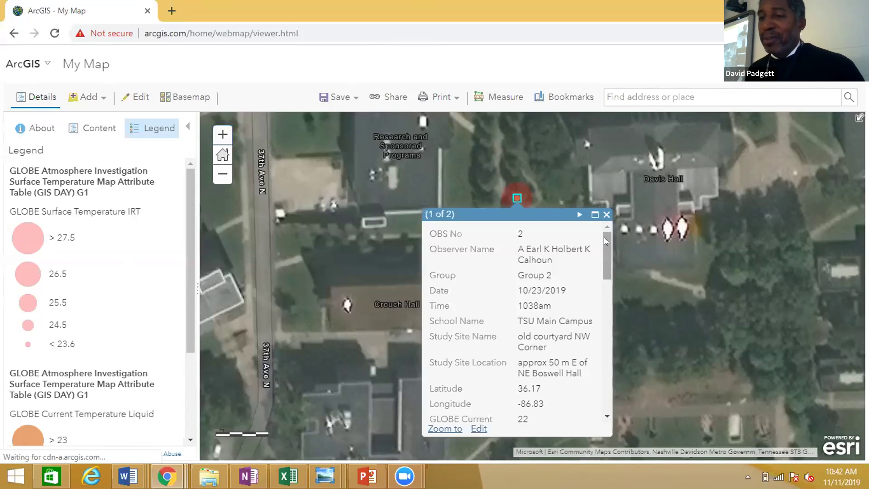
{"action": "scroll", "coordinate": [604, 238], "scroll_direction": "down", "scroll_amount": 5}
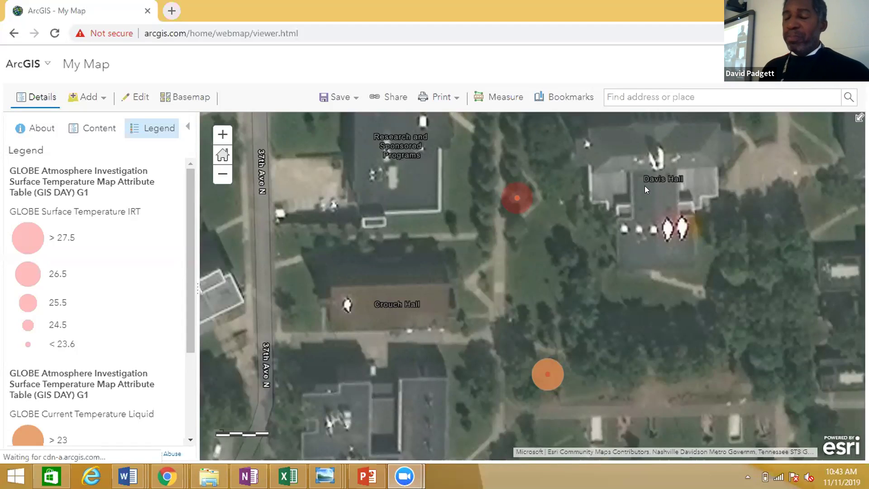
{"action": "left_click", "coordinate": [515, 198]}
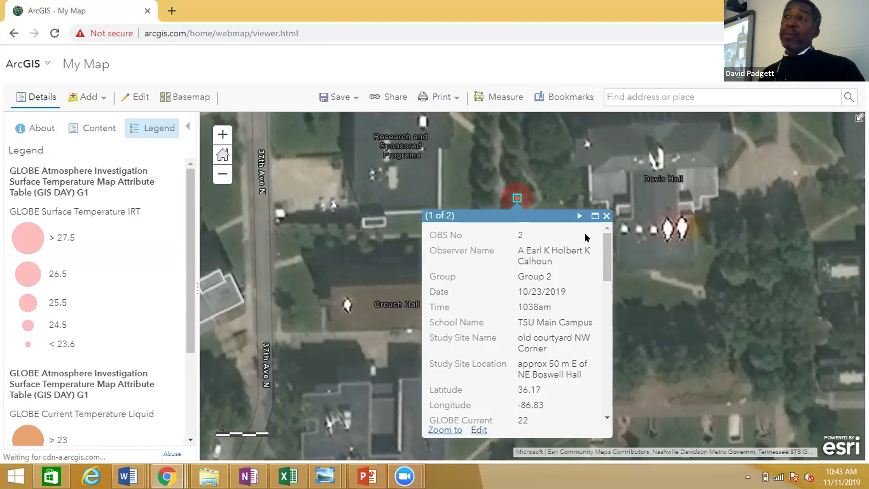
{"action": "left_click_drag", "start_coordinate": [604, 246], "coordinate": [603, 299]}
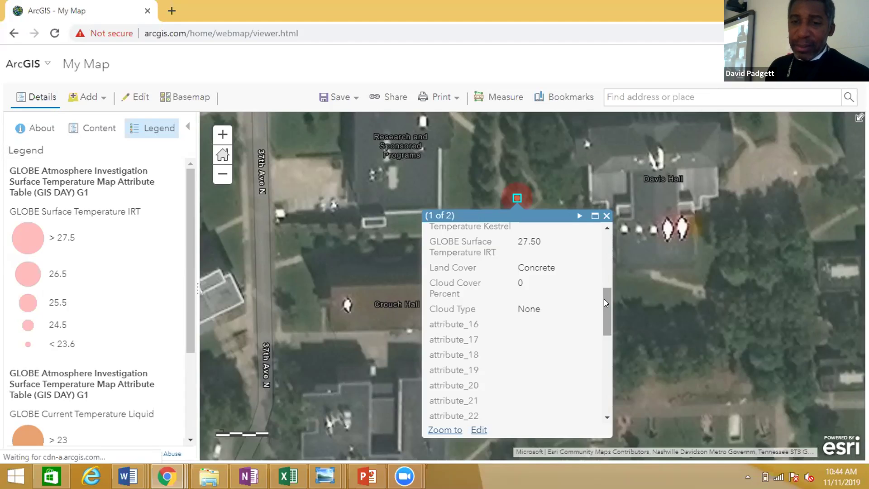
{"action": "left_click_drag", "start_coordinate": [604, 298], "coordinate": [603, 289]}
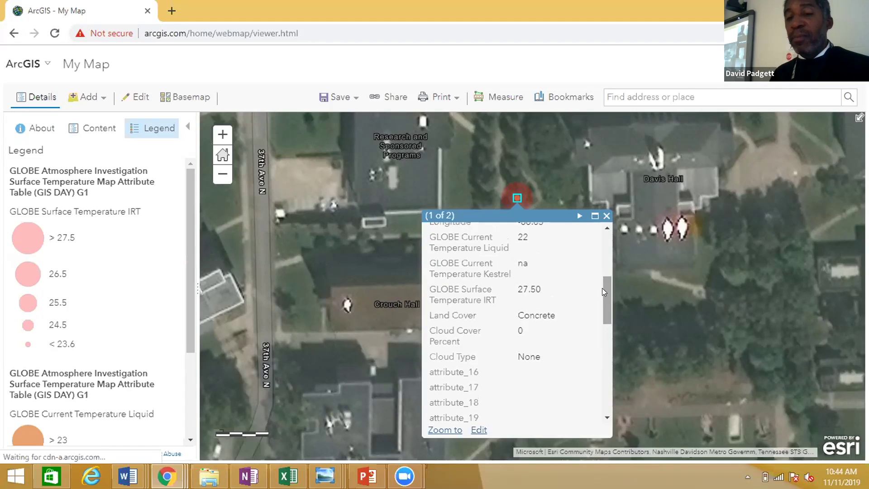
{"action": "left_click", "coordinate": [605, 216]}
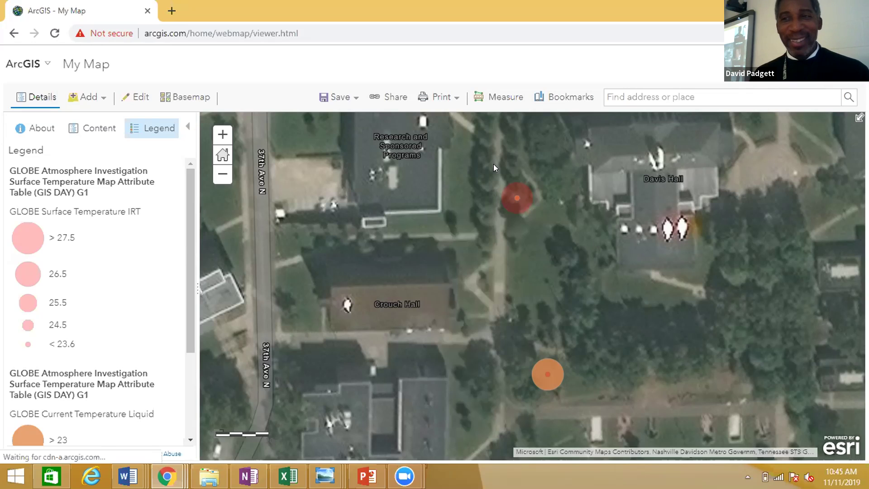
Start a Save As copy of the map titled 'GLOBE Mapping Group !'.
{"action": "left_click", "coordinate": [336, 98]}
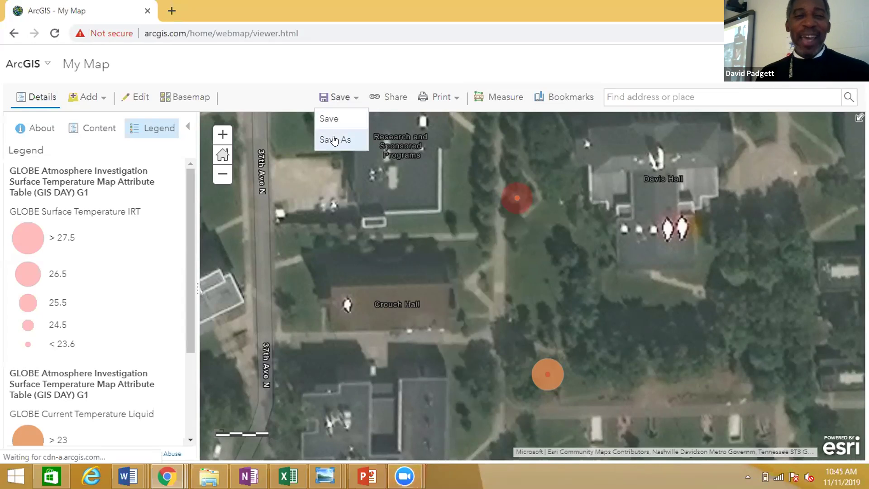
{"action": "left_click", "coordinate": [336, 138]}
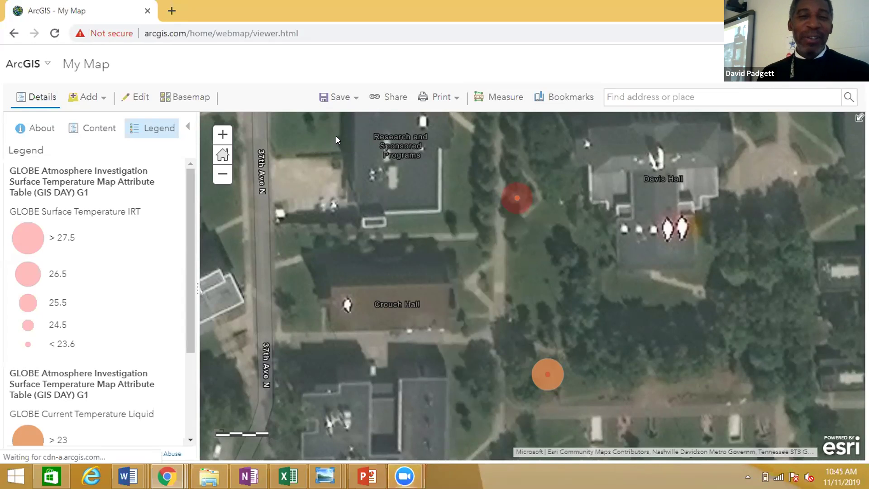
{"action": "left_click", "coordinate": [406, 219]}
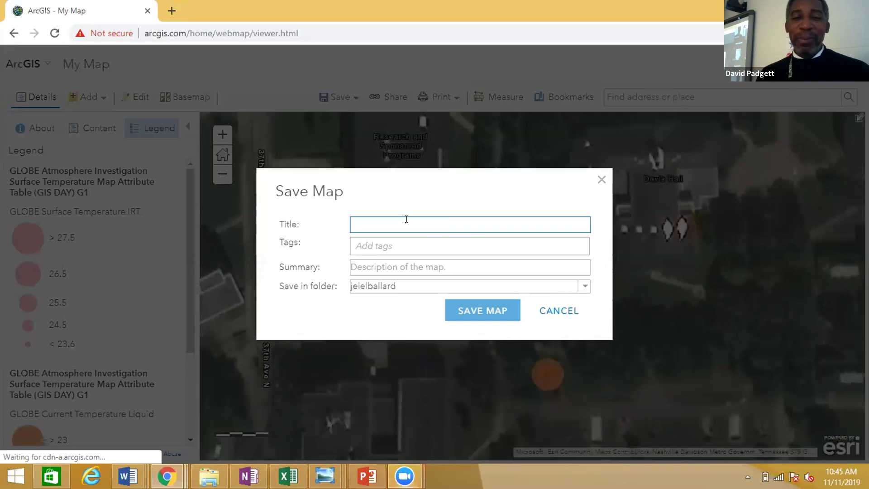
{"action": "type", "text": "GLOBE"}
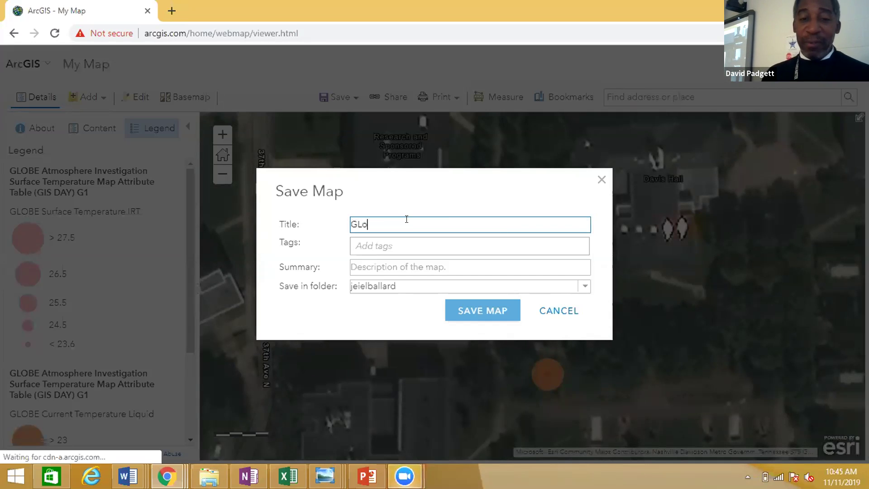
{"action": "key", "text": "BackSpace"}
{"action": "key", "text": "BackSpace"}
{"action": "key", "text": "BackSpace"}
{"action": "type", "text": "OBE Mapping"}
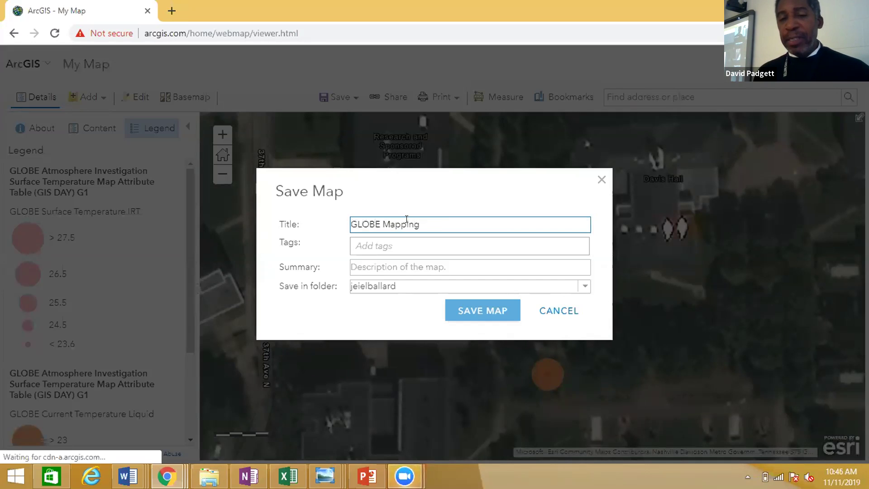
{"action": "type", "text": " Group !"}
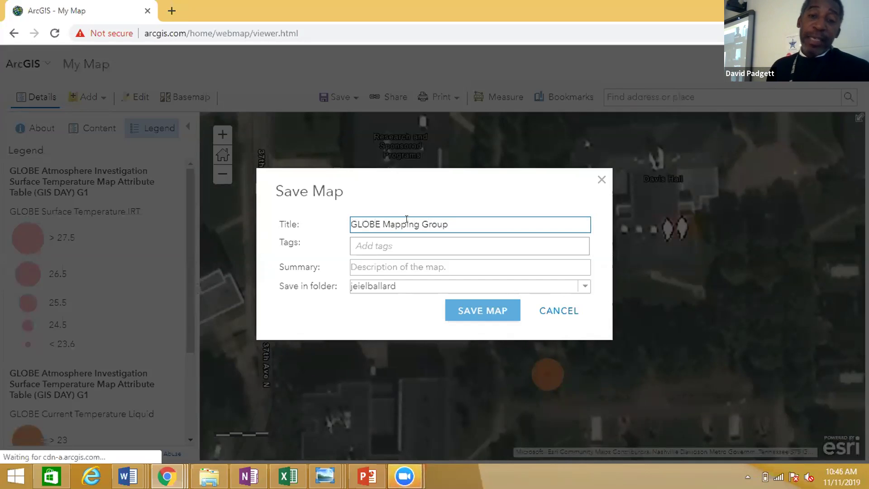
Add the tag 'GIS DAY/ GLOBE Program' and save the copy to My Content.
{"action": "left_click", "coordinate": [395, 243]}
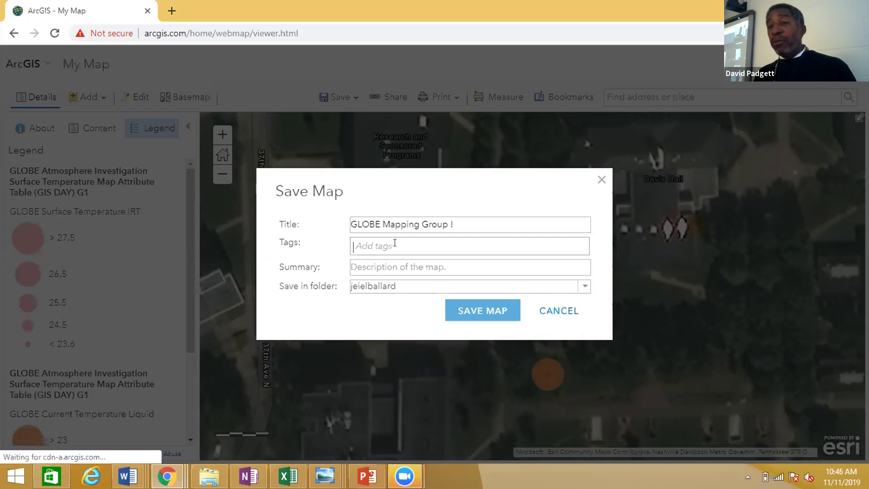
{"action": "type", "text": "Gl"}
{"action": "type", "text": "S "}
{"action": "type", "text": "DAY"}
{"action": "type", "text": "/ G"}
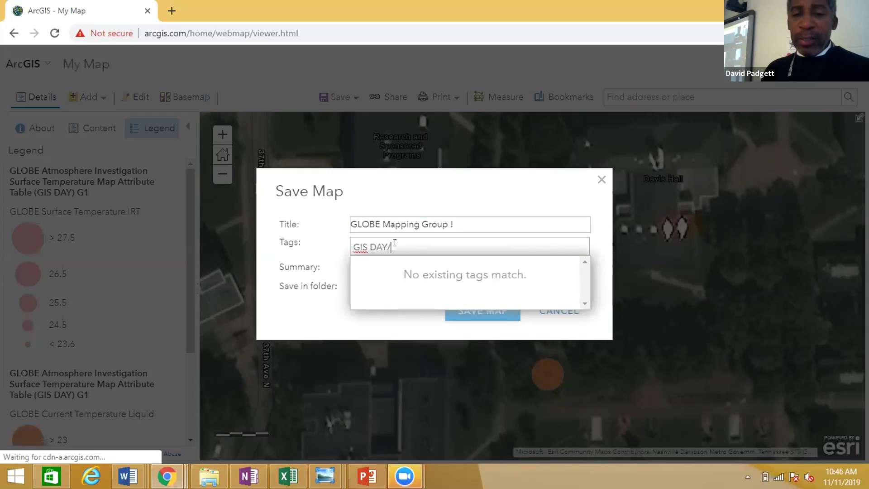
{"action": "type", "text": "OB"}
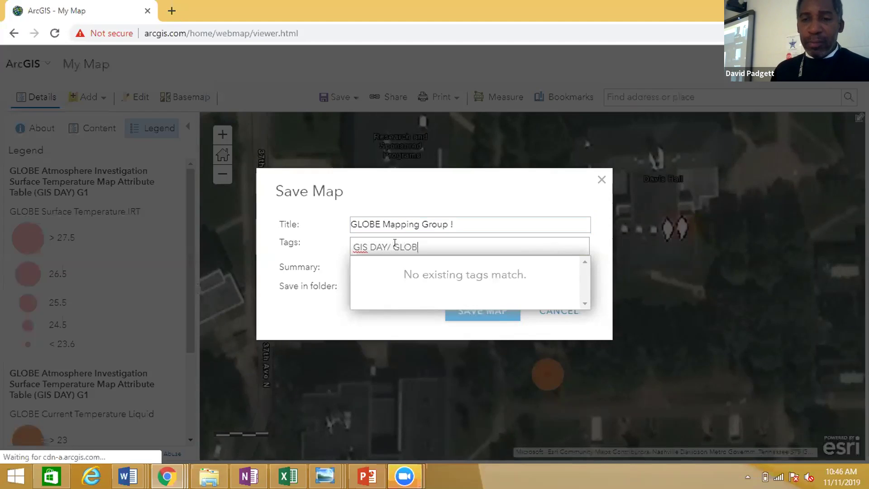
{"action": "type", "text": "E Program"}
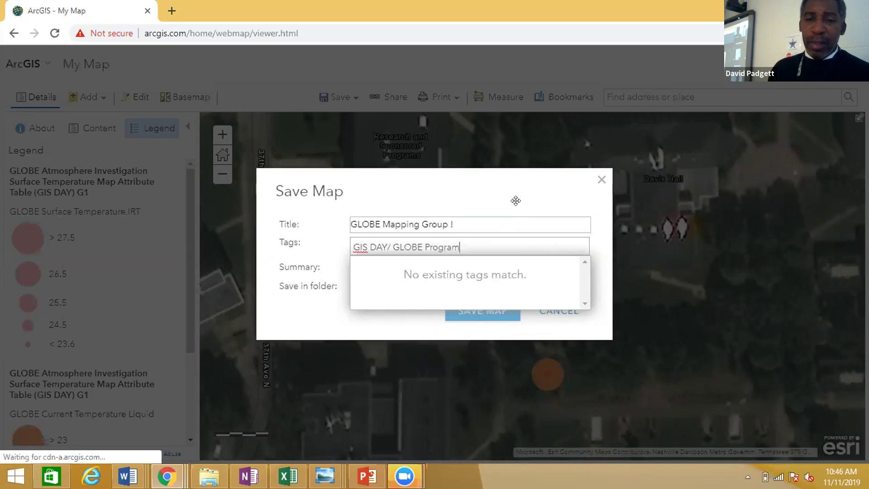
{"action": "left_click", "coordinate": [335, 314]}
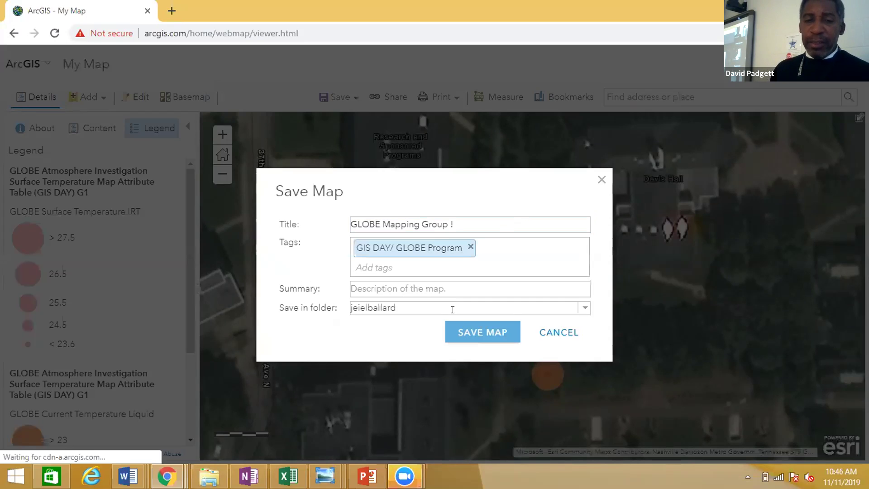
{"action": "left_click", "coordinate": [463, 334]}
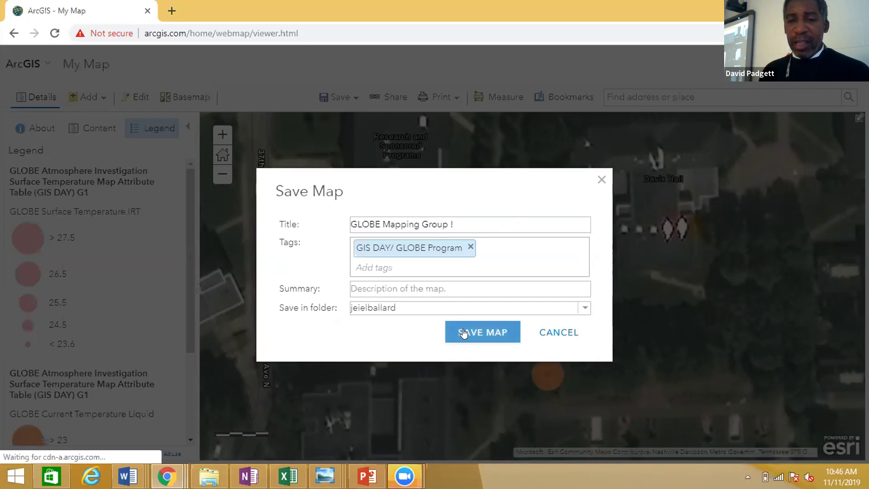
{"action": "left_click", "coordinate": [462, 330]}
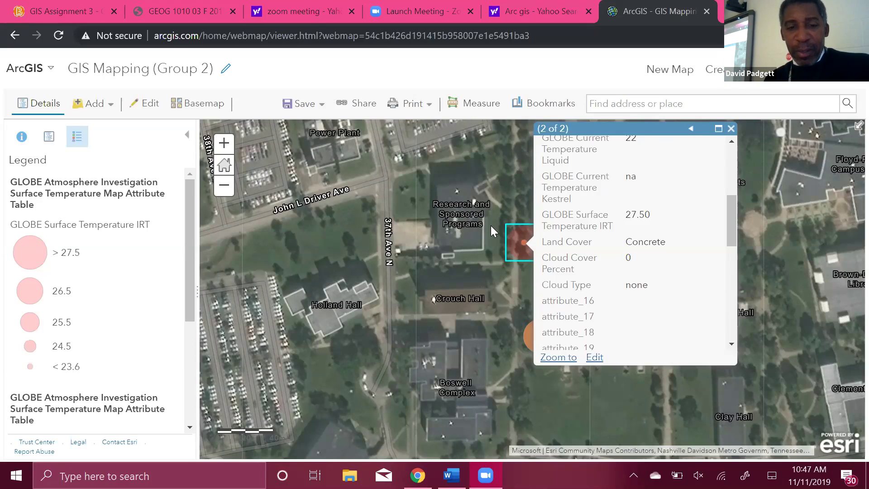
Pan to review the surface-temperature point's pop-up (IRT 27.50, Concrete), then close it.
{"action": "left_click_drag", "start_coordinate": [448, 285], "coordinate": [433, 314]}
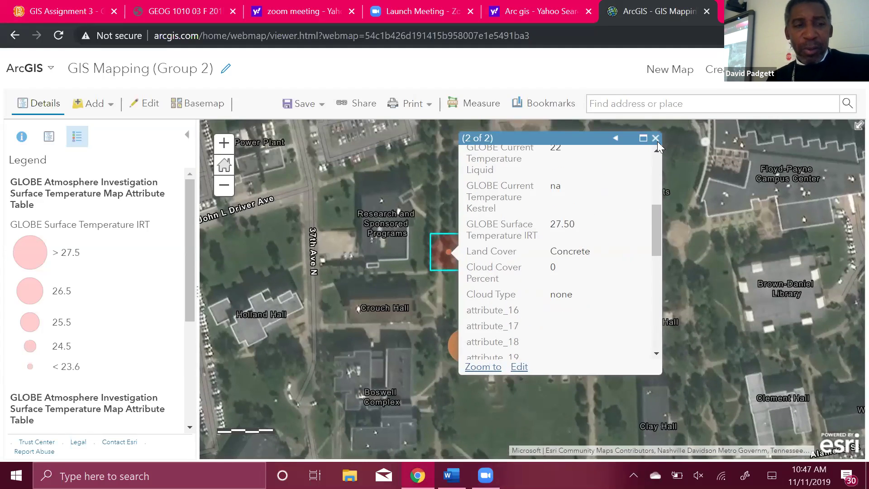
{"action": "left_click", "coordinate": [656, 139]}
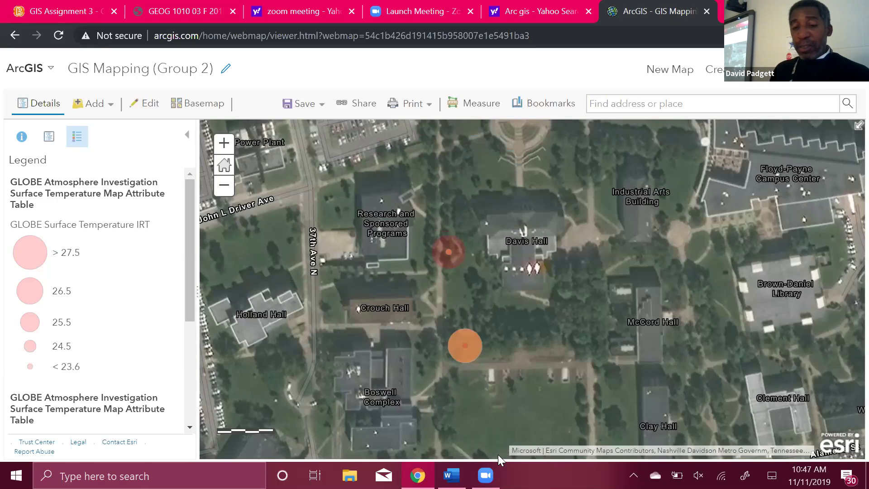
{"action": "left_click", "coordinate": [465, 345]}
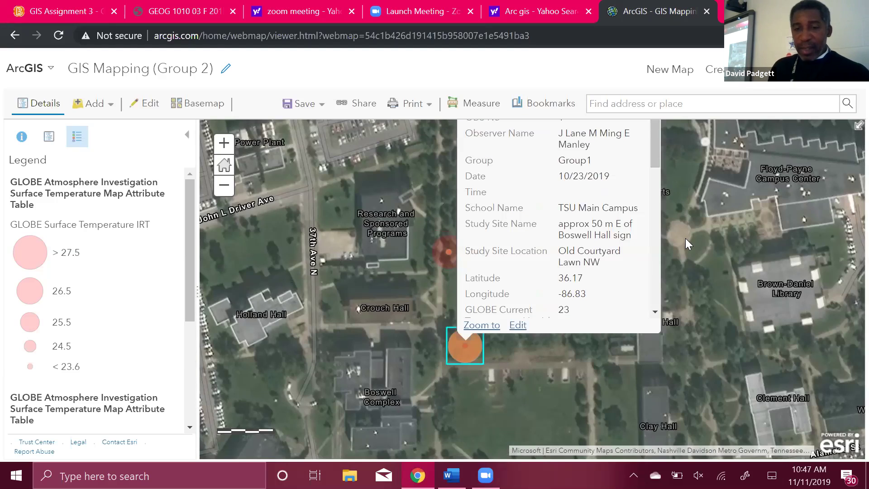
{"action": "left_click_drag", "start_coordinate": [674, 276], "coordinate": [662, 310]}
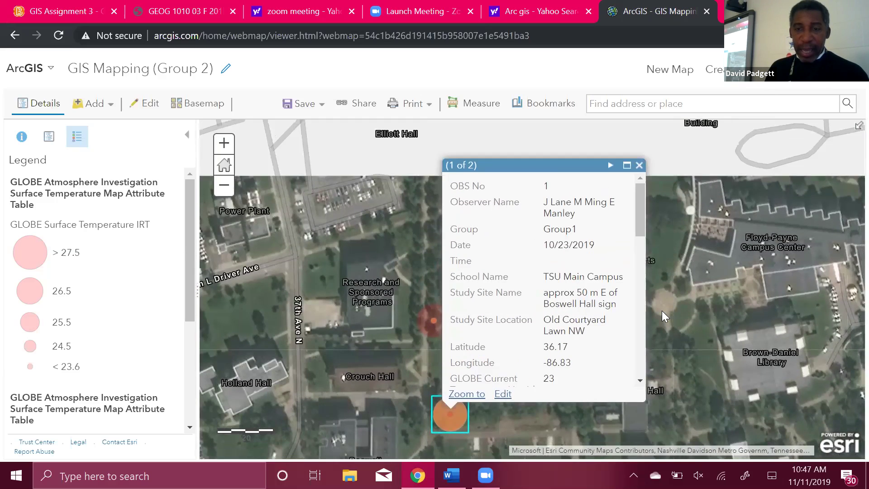
{"action": "left_click_drag", "start_coordinate": [640, 228], "coordinate": [644, 248]}
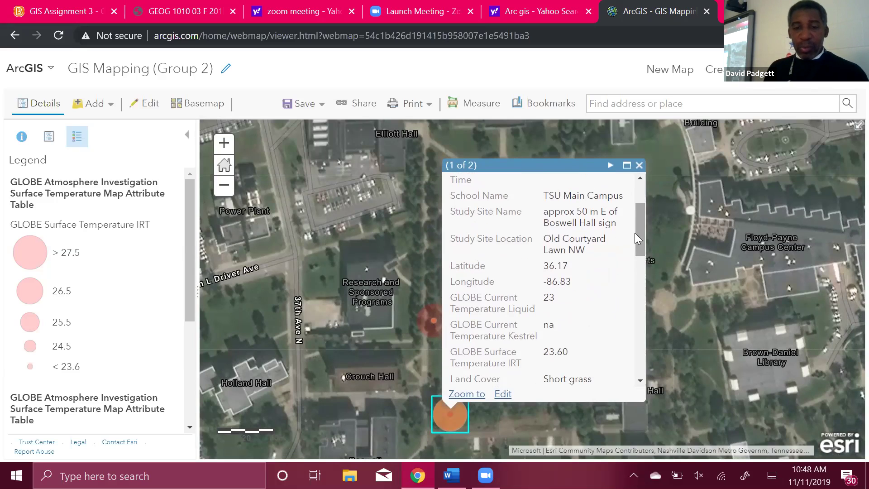
{"action": "left_click_drag", "start_coordinate": [639, 236], "coordinate": [636, 243]}
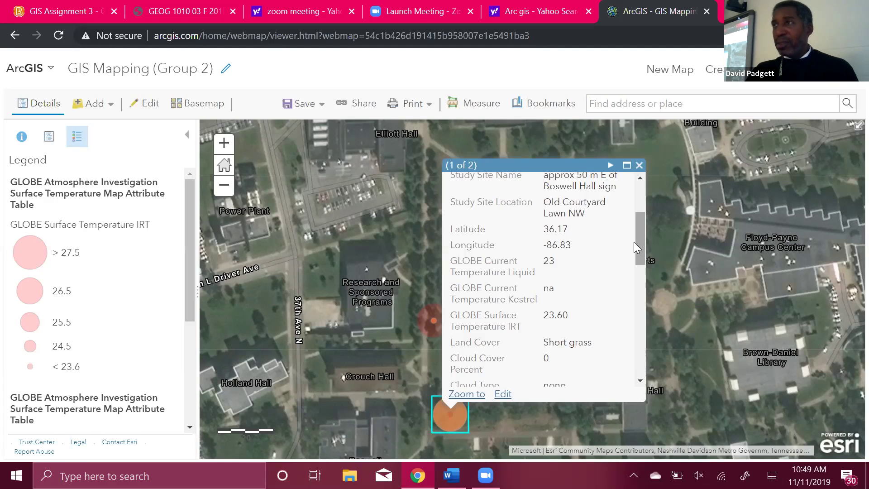
{"action": "scroll", "coordinate": [639, 178], "scroll_direction": "up", "scroll_amount": 1}
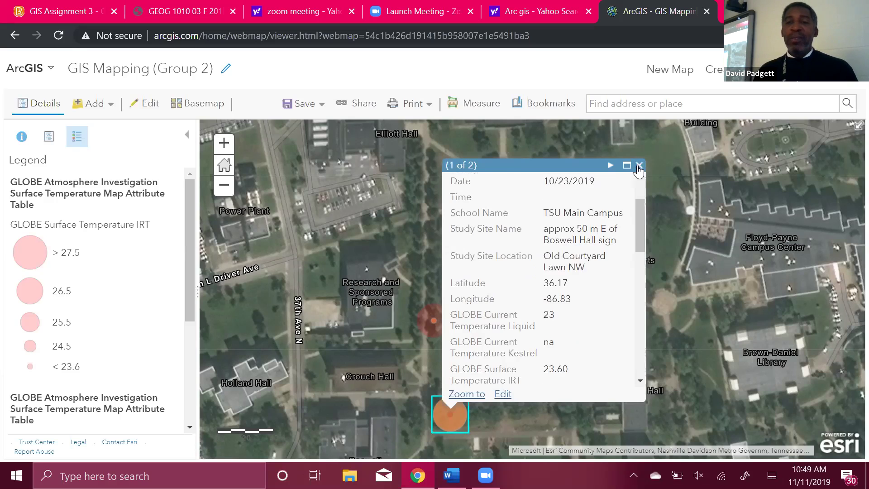
{"action": "left_click", "coordinate": [639, 166]}
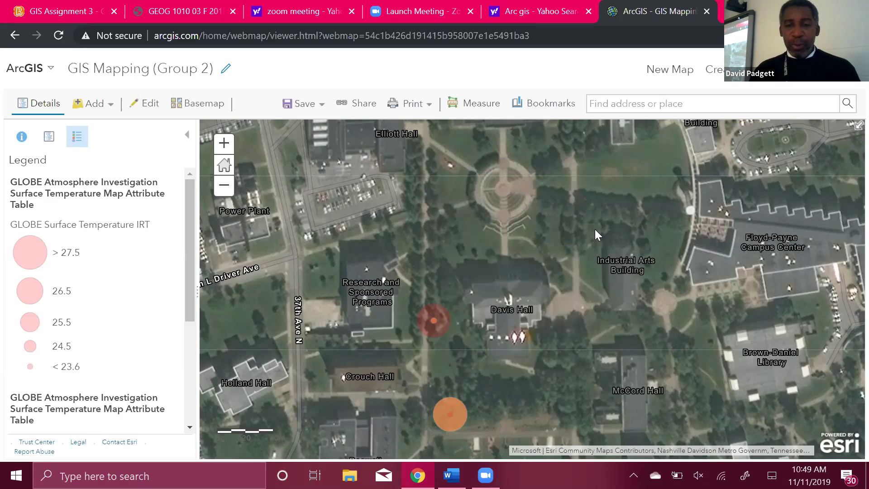
{"action": "left_click_drag", "start_coordinate": [595, 229], "coordinate": [636, 167]}
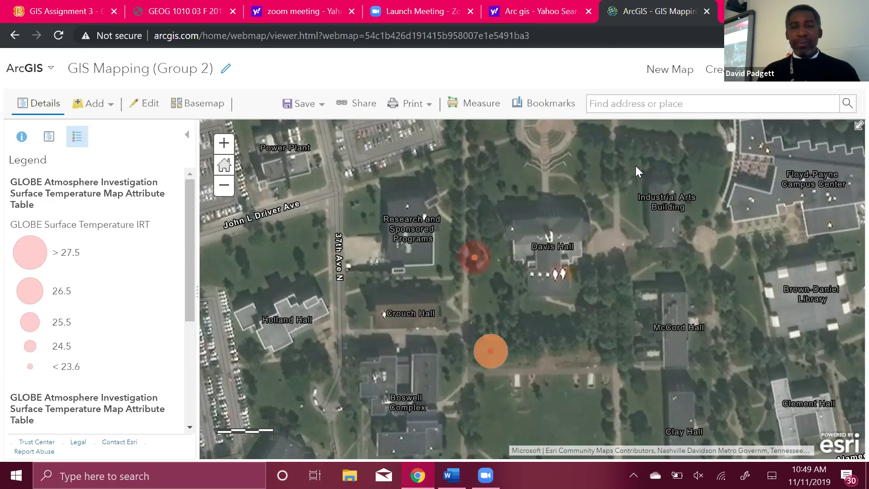
Set the Measure tool's Distance units to Meters, then close the Measure panel.
{"action": "left_click", "coordinate": [465, 108]}
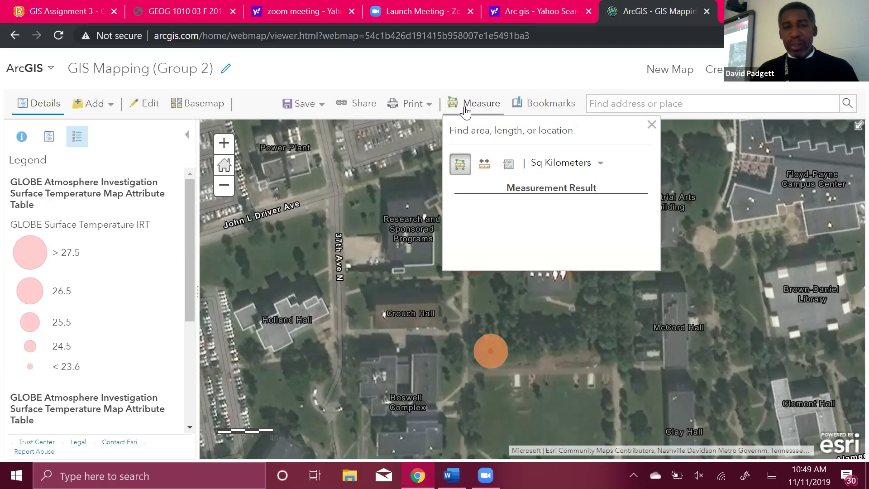
{"action": "left_click", "coordinate": [484, 166]}
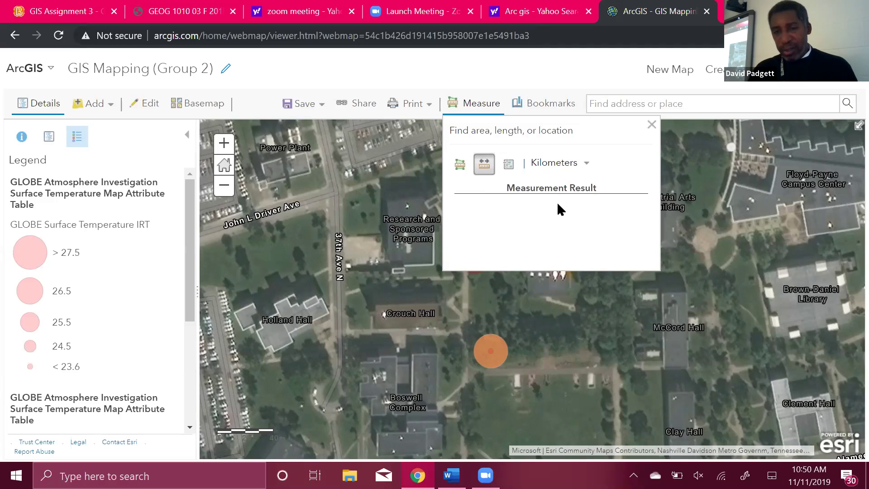
{"action": "left_click", "coordinate": [587, 165]}
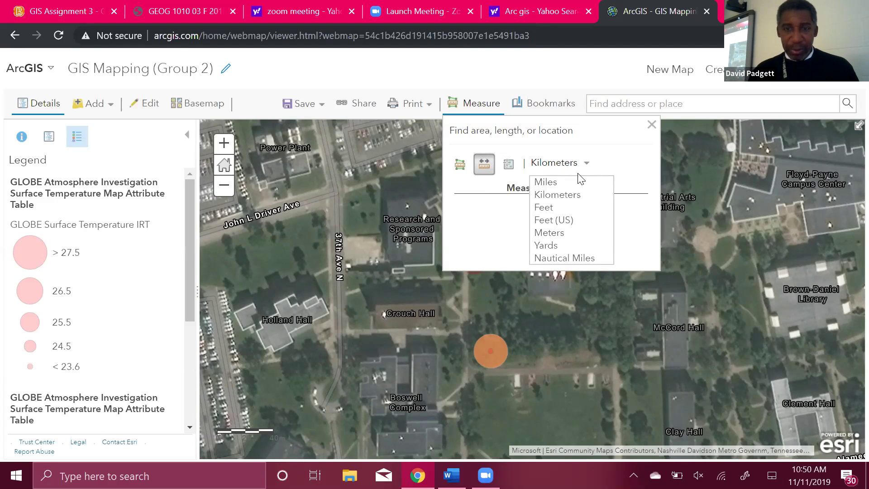
{"action": "left_click", "coordinate": [546, 234]}
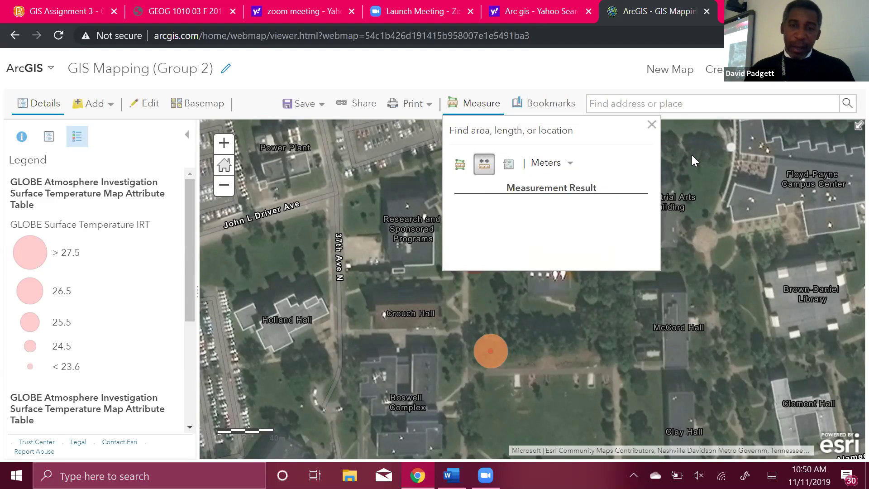
{"action": "left_click", "coordinate": [652, 125]}
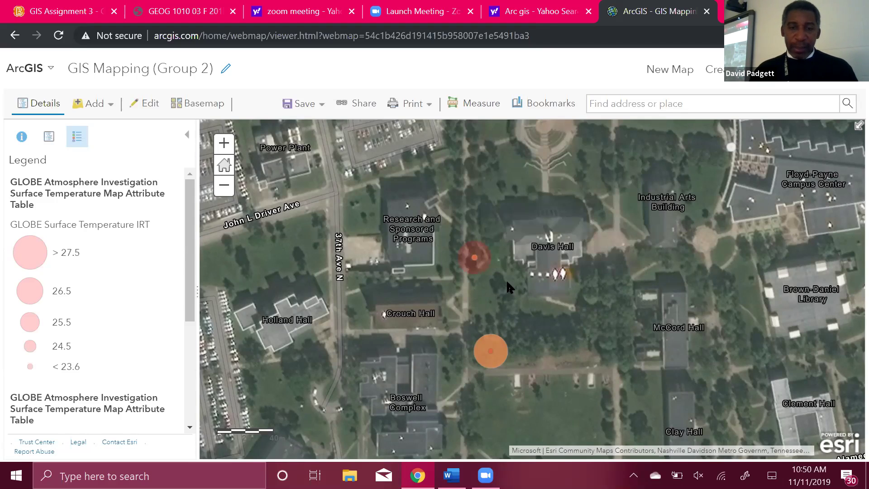
Check and close the red point's pop-up, pan east, and reopen the Distance measuring tool.
{"action": "left_click", "coordinate": [472, 254]}
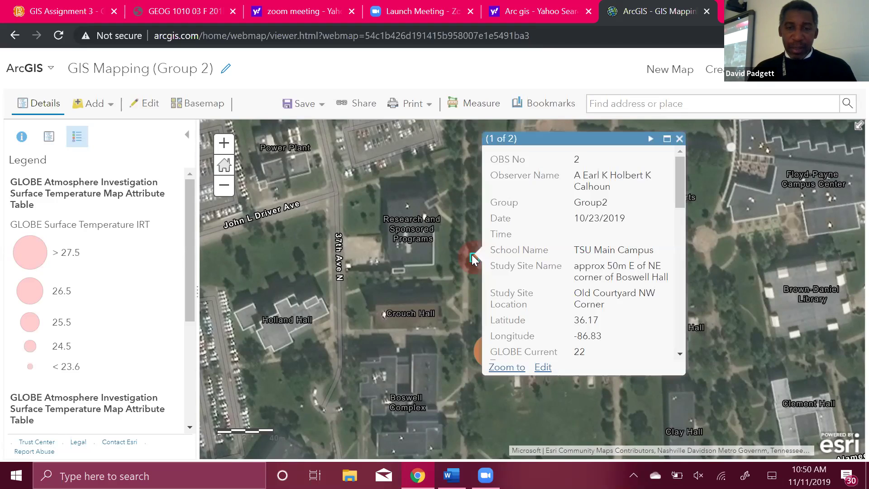
{"action": "left_click", "coordinate": [678, 140]}
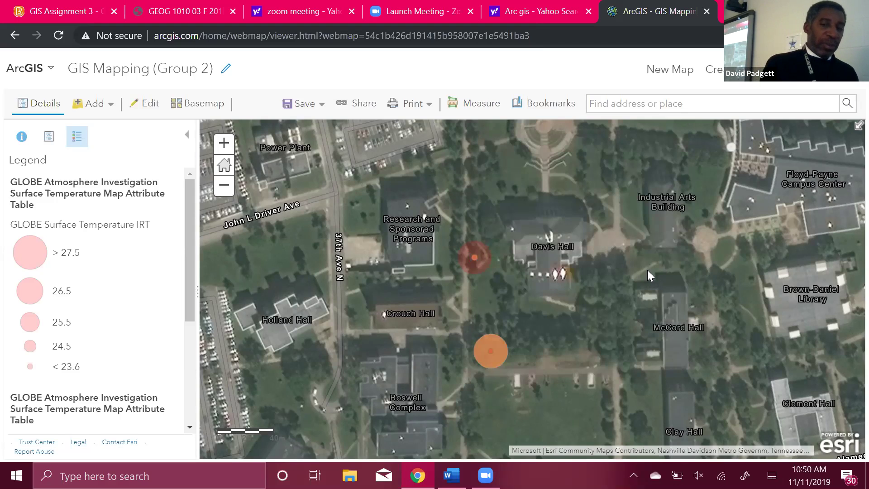
{"action": "left_click_drag", "start_coordinate": [531, 299], "coordinate": [426, 300]}
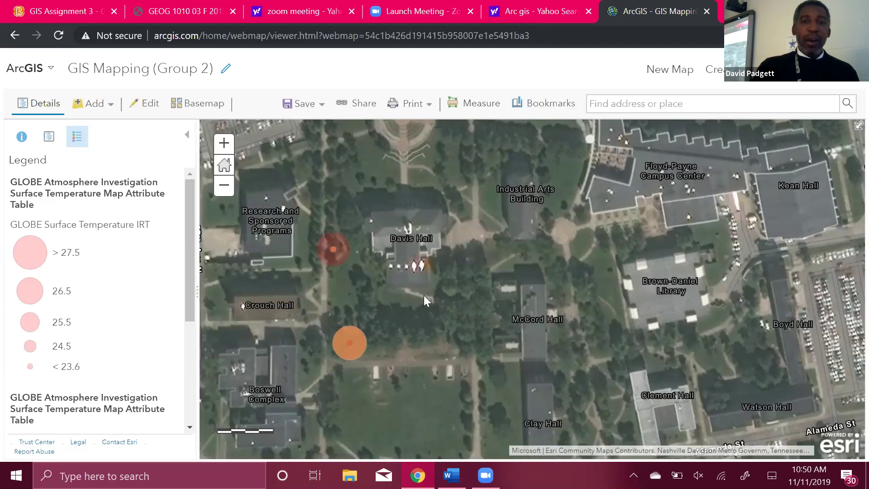
{"action": "left_click", "coordinate": [468, 103]}
{"action": "left_click", "coordinate": [480, 165]}
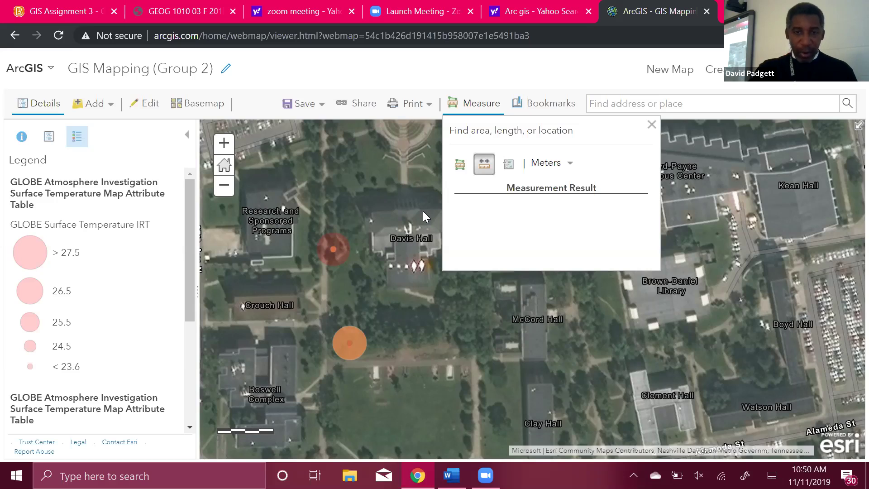
Measure about 46 meters from the red to the orange point, close Measure, and save the map.
{"action": "left_click", "coordinate": [331, 251]}
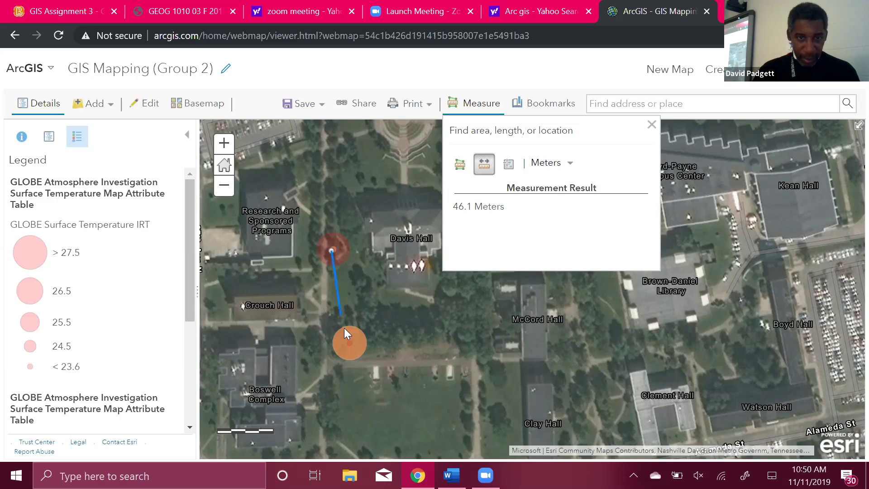
{"action": "double_click", "coordinate": [349, 344]}
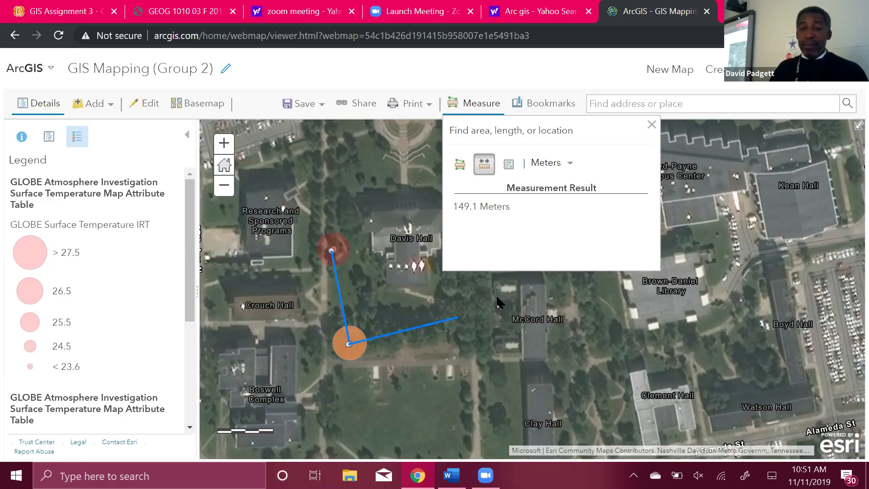
{"action": "left_click", "coordinate": [348, 344]}
{"action": "left_click", "coordinate": [652, 124]}
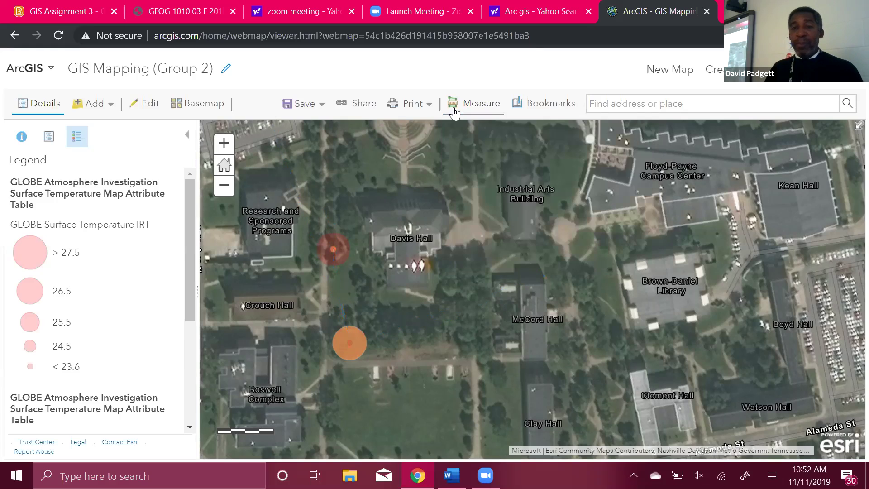
{"action": "left_click", "coordinate": [304, 109]}
{"action": "left_click", "coordinate": [294, 125]}
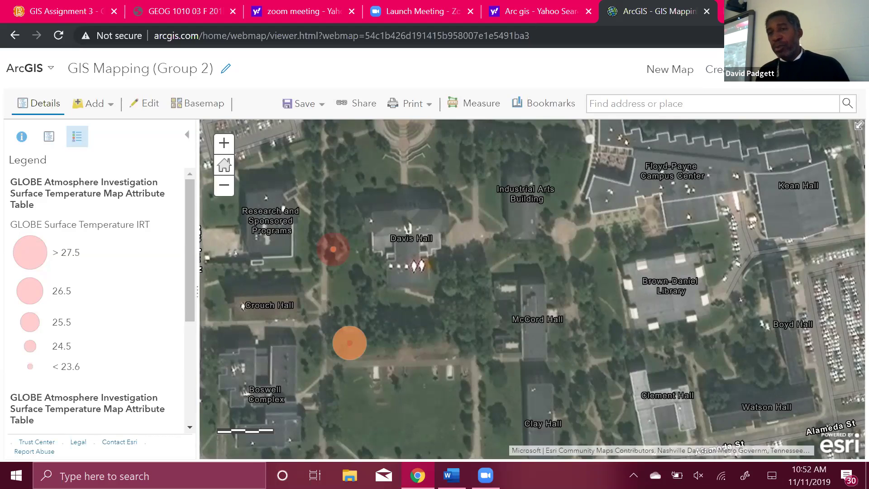
Open Google Maps in a new Chrome tab by searching 'google maps'.
{"action": "key", "text": "ctrl+t"}
{"action": "type", "text": "google"}
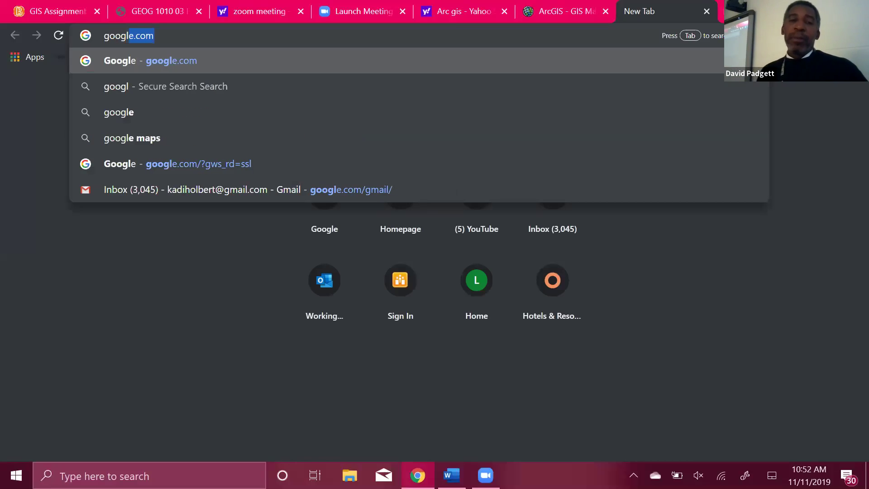
{"action": "type", "text": " maps"}
{"action": "key", "text": "Return"}
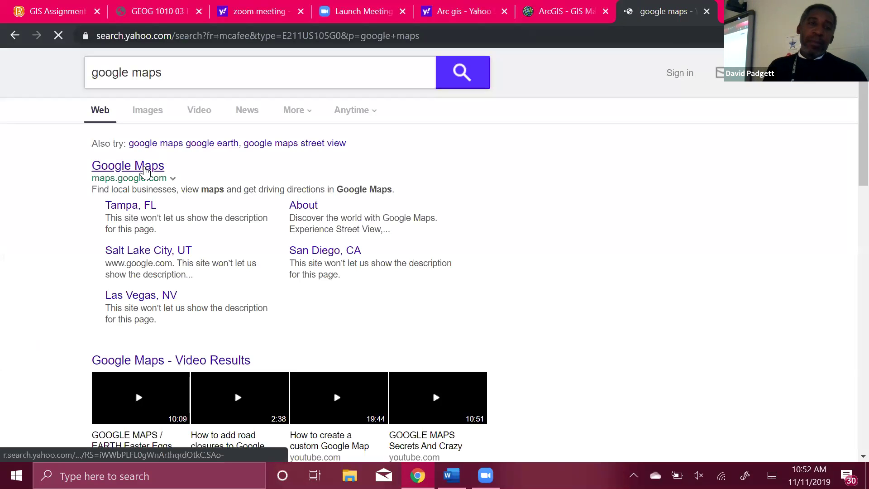
{"action": "left_click", "coordinate": [145, 168]}
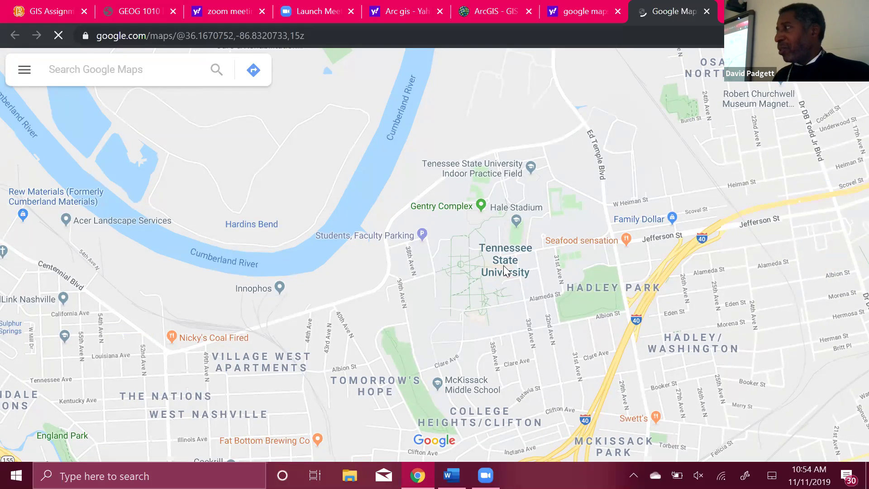
Zoom in and pan with the arrow keys southeast toward Alger V. Boswell Complex and Alameda St.
{"action": "scroll", "coordinate": [504, 267], "scroll_direction": "up", "scroll_amount": 5}
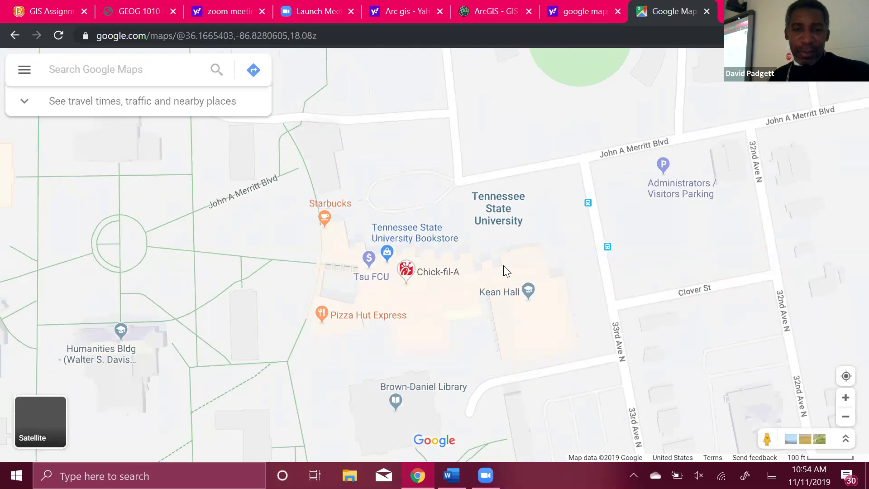
{"action": "scroll", "coordinate": [505, 271], "scroll_direction": "up", "scroll_amount": 1}
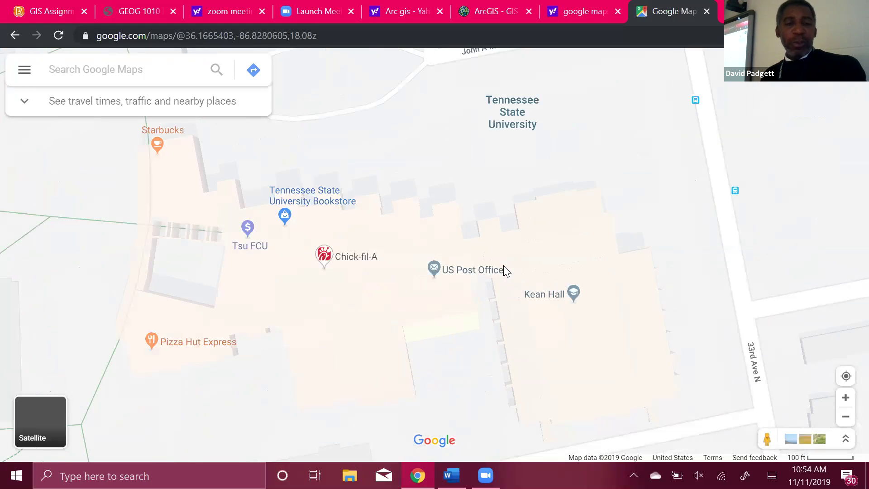
{"action": "scroll", "coordinate": [504, 265], "scroll_direction": "down", "scroll_amount": 1}
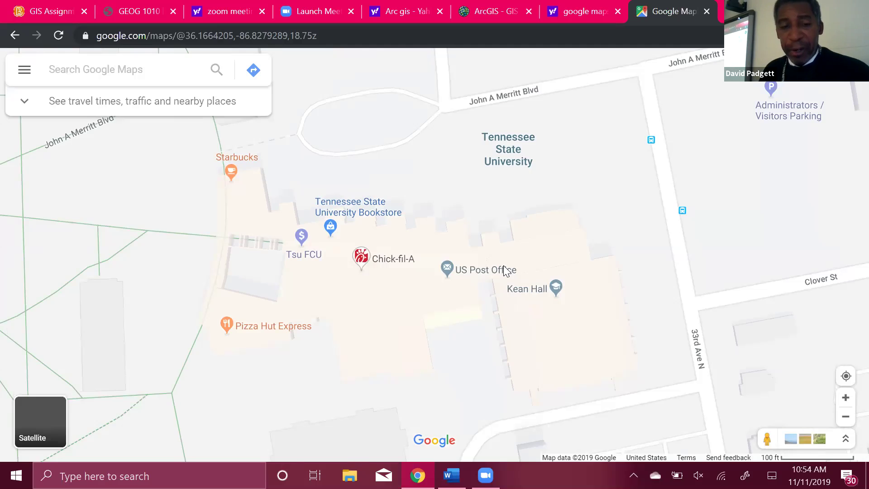
{"action": "key", "text": "Left"}
{"action": "key", "text": "Left"}
{"action": "key", "text": "Left"}
{"action": "key", "text": "Left"}
{"action": "key", "text": "Left"}
{"action": "key", "text": "Left"}
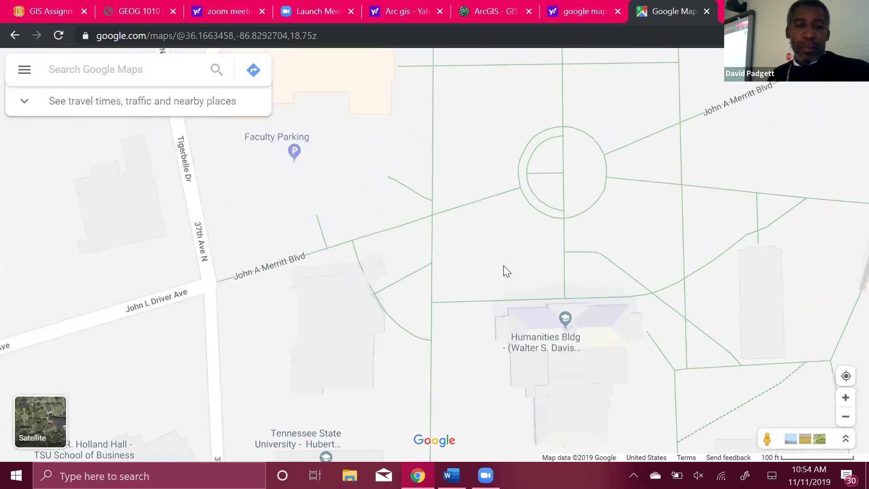
{"action": "key", "text": "Left"}
{"action": "key", "text": "Down"}
{"action": "key", "text": "Left"}
{"action": "key", "text": "Up"}
{"action": "key", "text": "Up"}
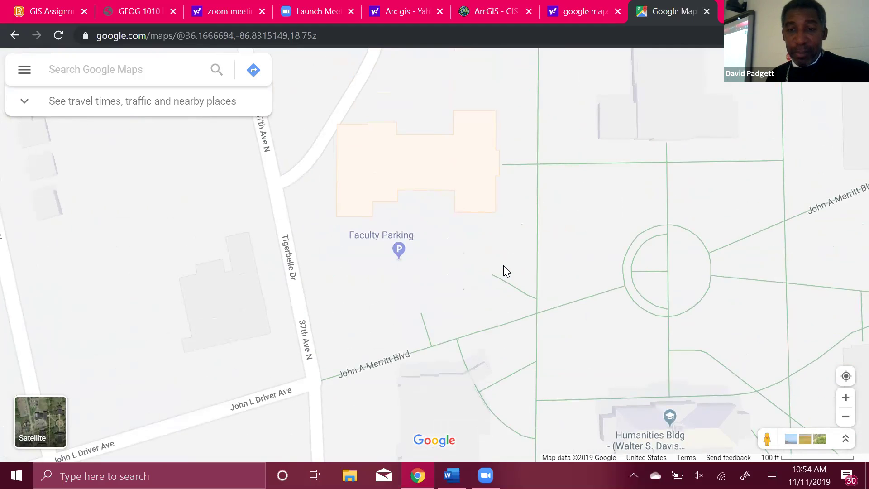
{"action": "key", "text": "Down"}
{"action": "key", "text": "Down"}
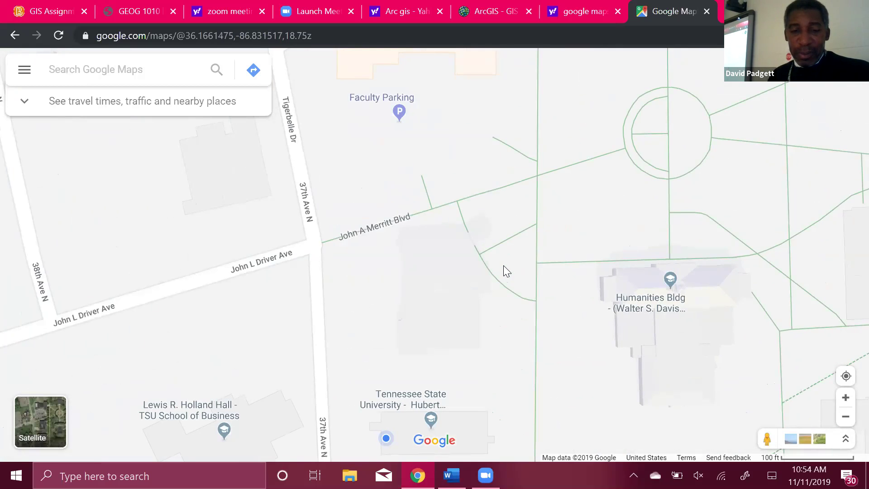
{"action": "key", "text": "Right"}
{"action": "key", "text": "Down"}
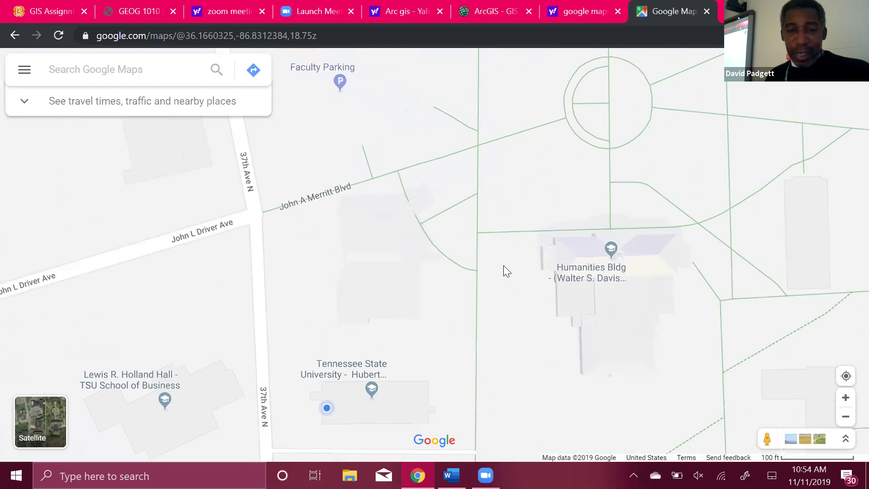
{"action": "key", "text": "Down"}
{"action": "key", "text": "Down"}
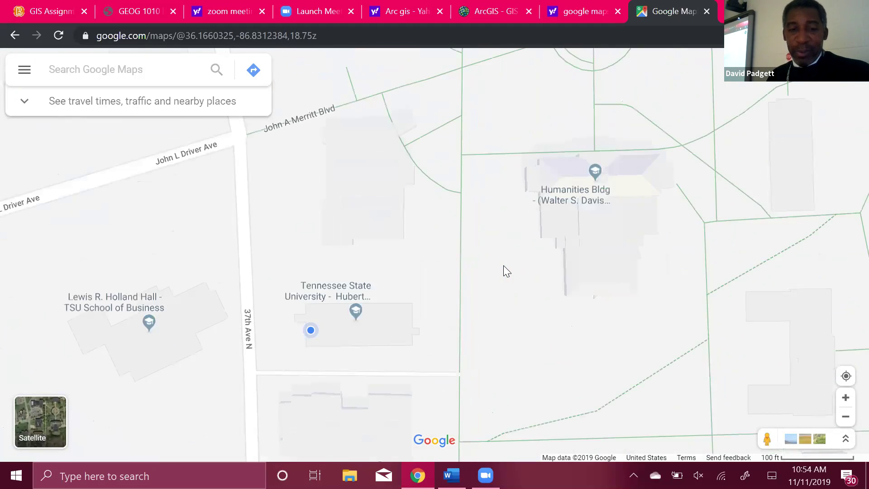
{"action": "key", "text": "Right"}
{"action": "key", "text": "Down"}
{"action": "key", "text": "Down"}
{"action": "key", "text": "Right"}
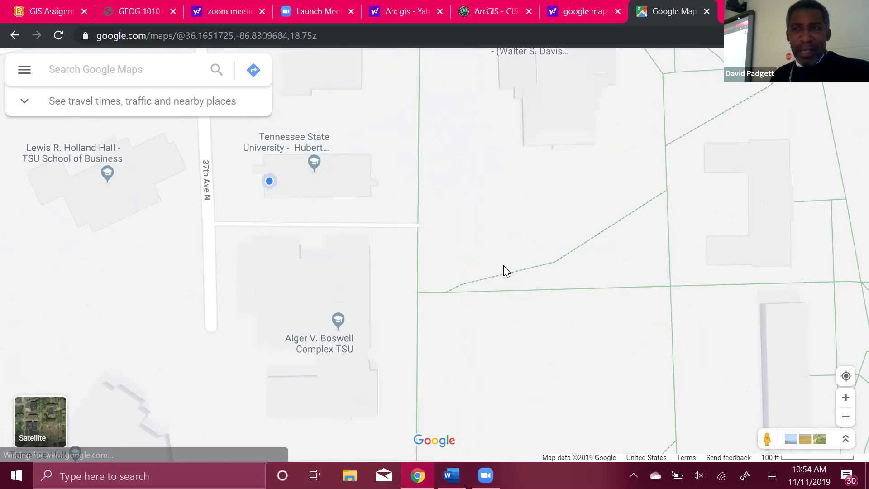
{"action": "key", "text": "Down"}
{"action": "key", "text": "Right"}
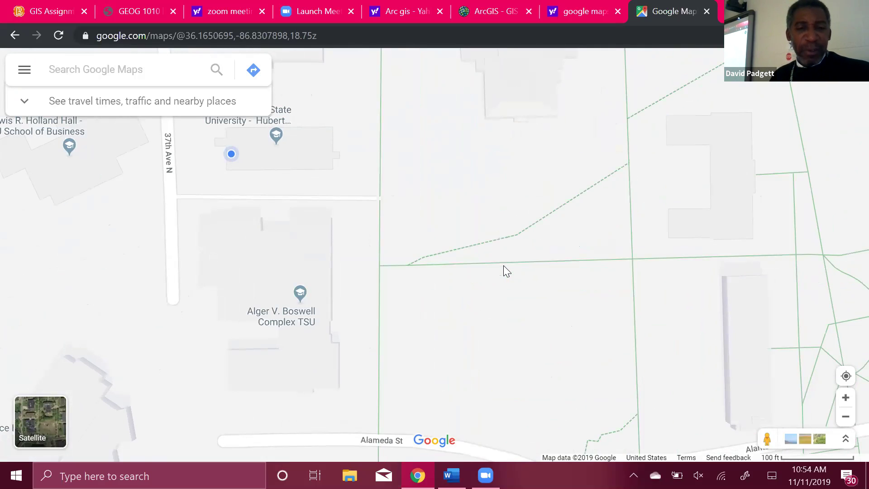
Switch Google Maps to Satellite view and reload the page so the imagery appears.
{"action": "left_click", "coordinate": [36, 423]}
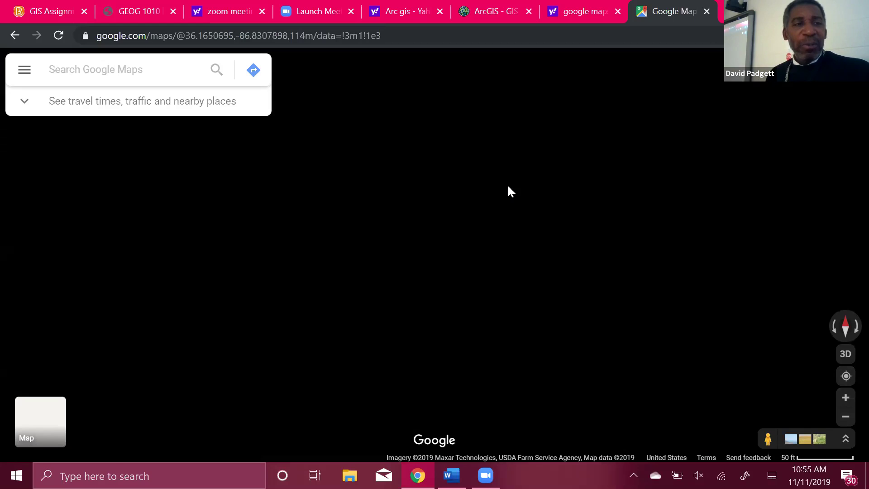
{"action": "left_click", "coordinate": [58, 35]}
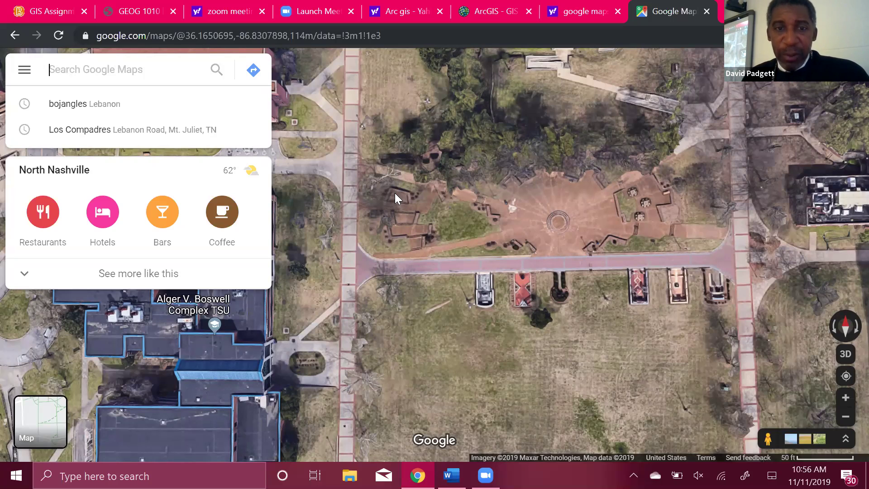
Drop a pin at the courtyard's northwest corner, showing coordinates 36.165229, -86.830920.
{"action": "left_click", "coordinate": [396, 195]}
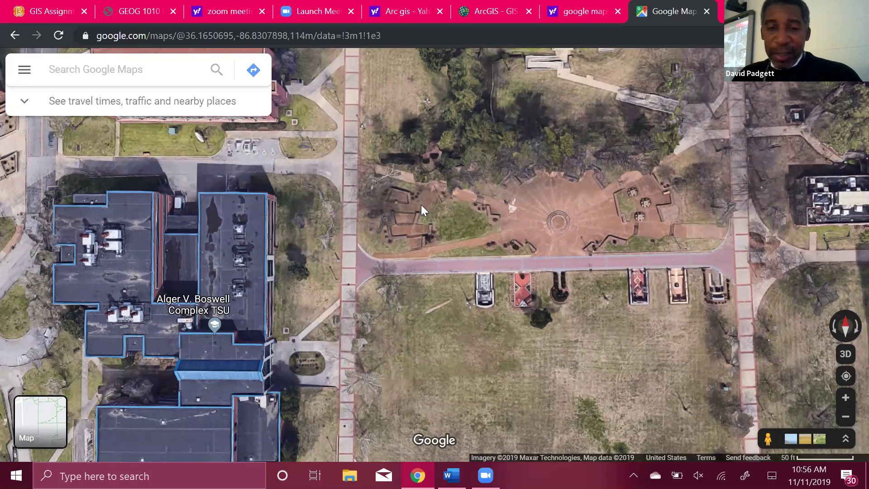
{"action": "left_click", "coordinate": [392, 196]}
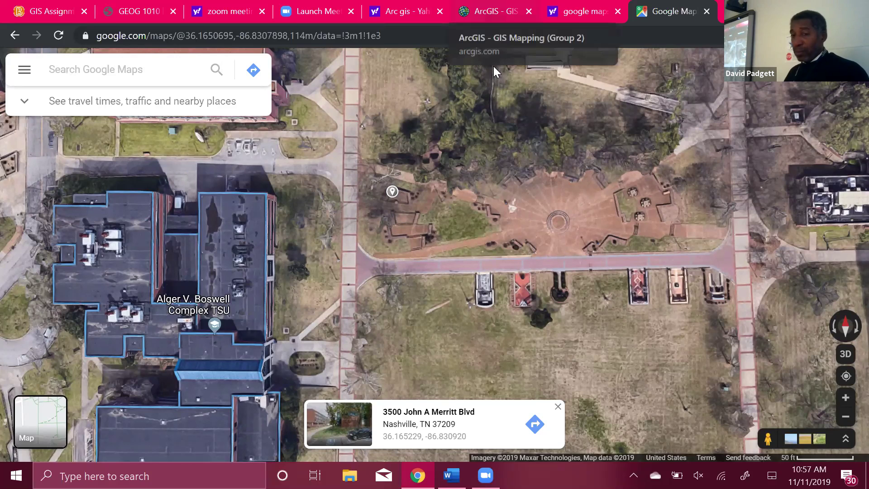
Back in ArcGIS, show the red Old Courtyard NW Corner point's record, then launch File Explorer.
{"action": "left_click", "coordinate": [495, 12]}
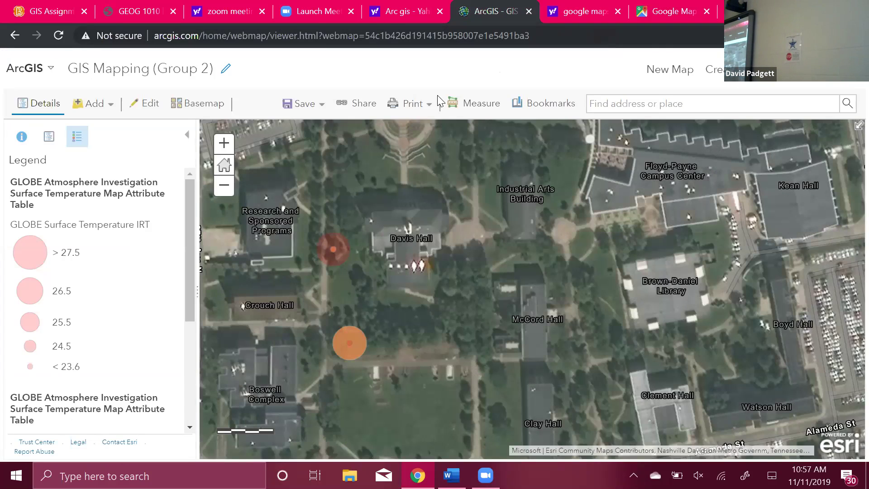
{"action": "left_click", "coordinate": [332, 248]}
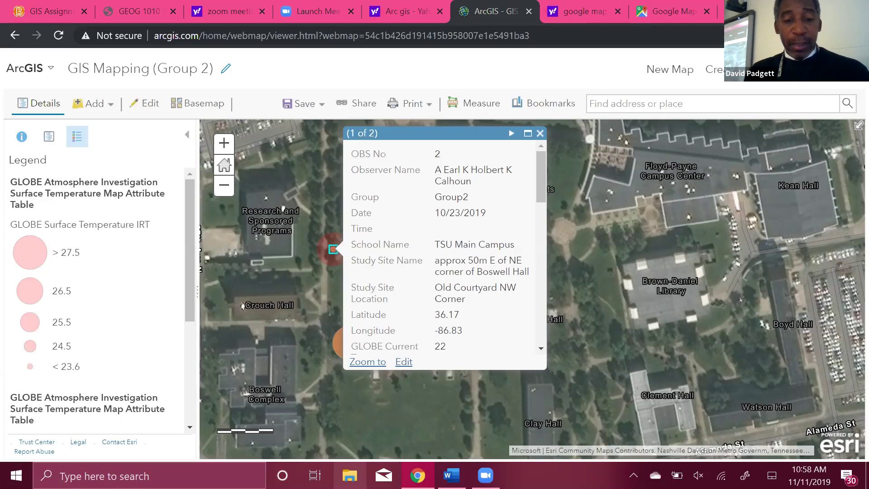
{"action": "left_click", "coordinate": [350, 475]}
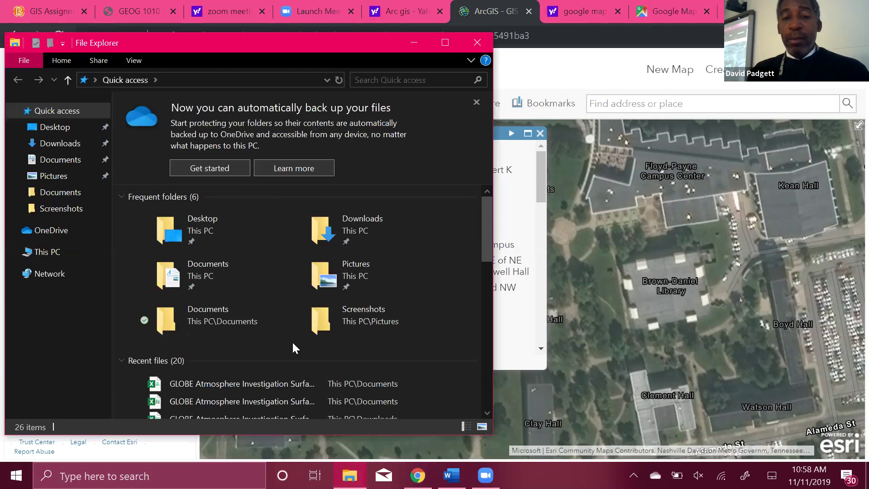
Open the GLOBE Atmosphere Investigation Surface Temperature Map Attribute Table workbook from Quick access recent files.
{"action": "left_click", "coordinate": [232, 277]}
{"action": "double_click", "coordinate": [235, 278]}
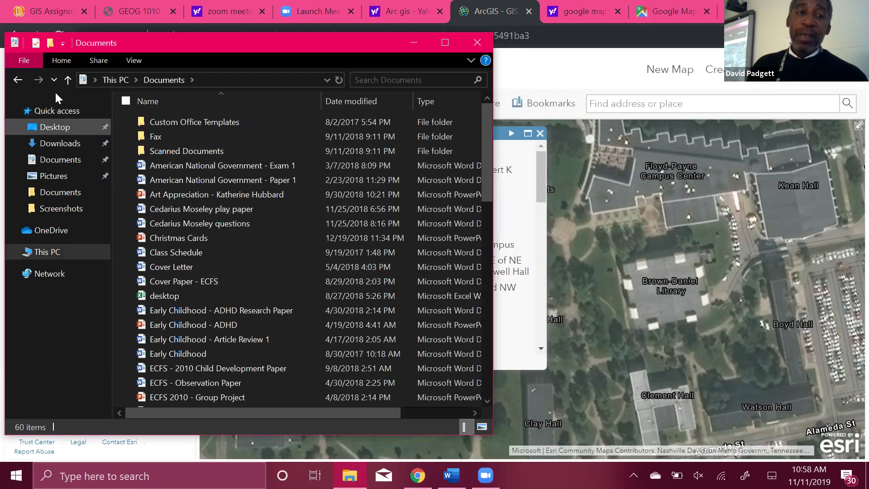
{"action": "left_click", "coordinate": [18, 81]}
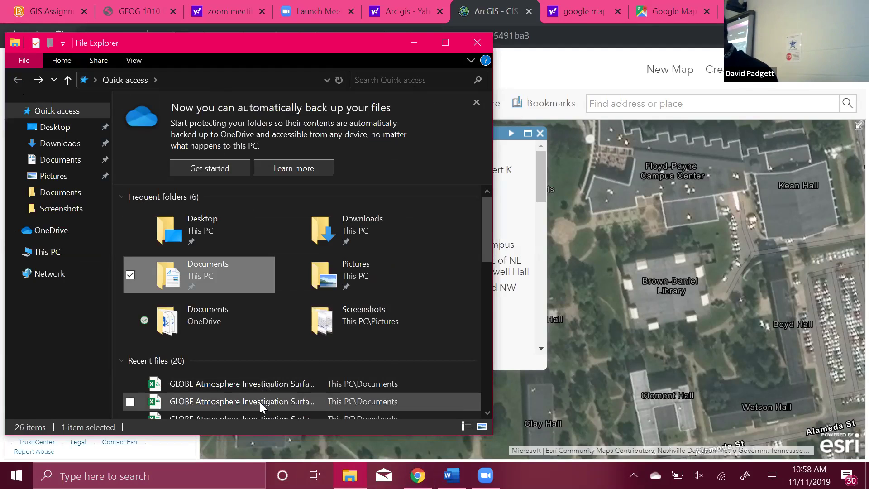
{"action": "double_click", "coordinate": [260, 402]}
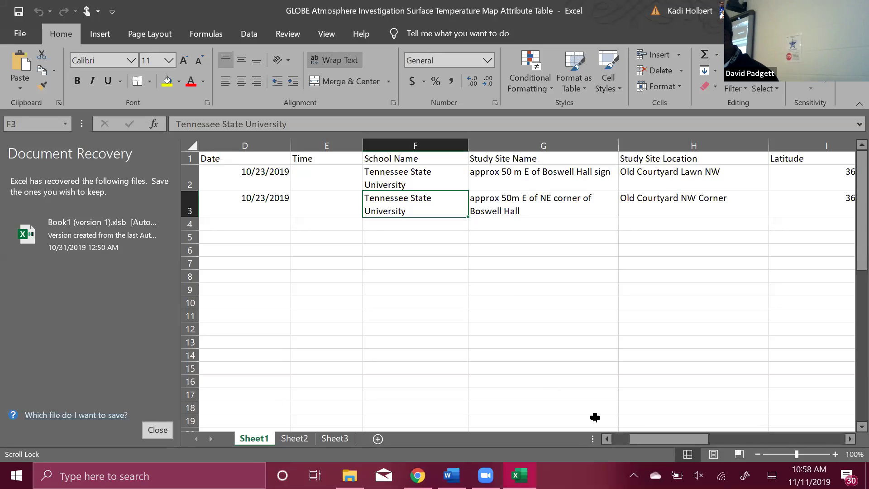
Enter latitude 36.165229 in I3 and longitude -86.830920 in J3 for Old Courtyard NW Corner.
{"action": "left_click_drag", "start_coordinate": [647, 438], "coordinate": [668, 426]}
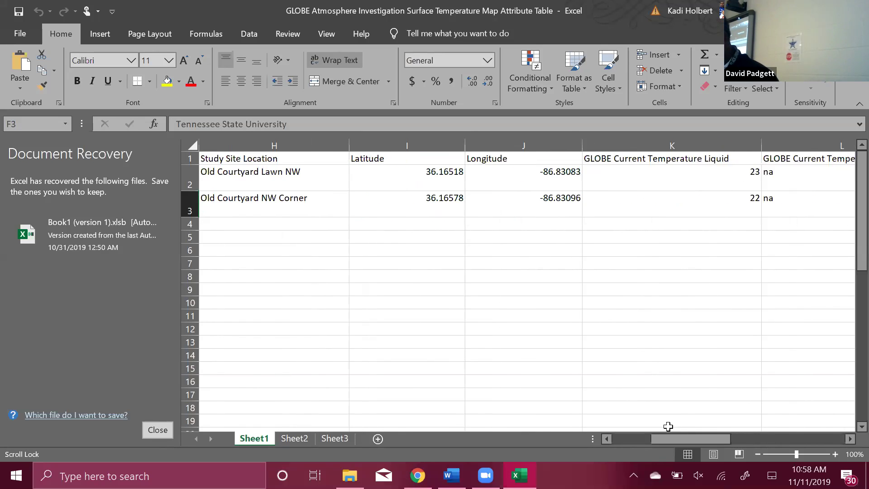
{"action": "left_click", "coordinate": [456, 208]}
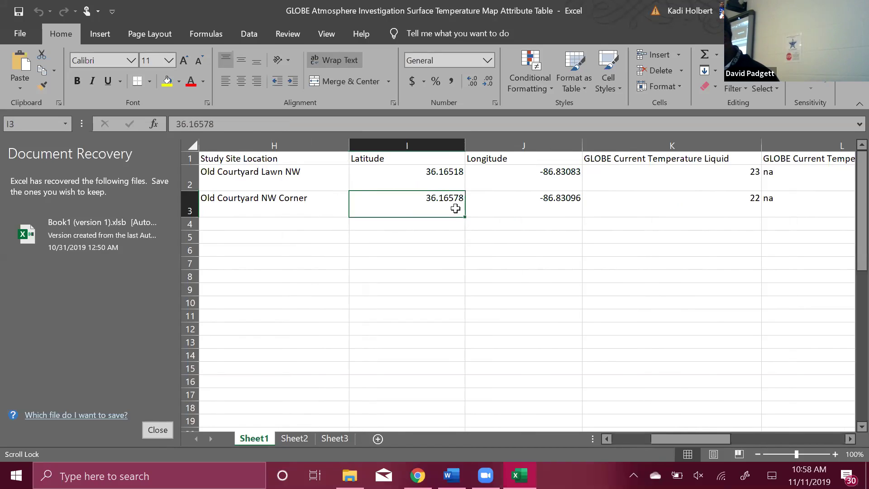
{"action": "type", "text": "36"}
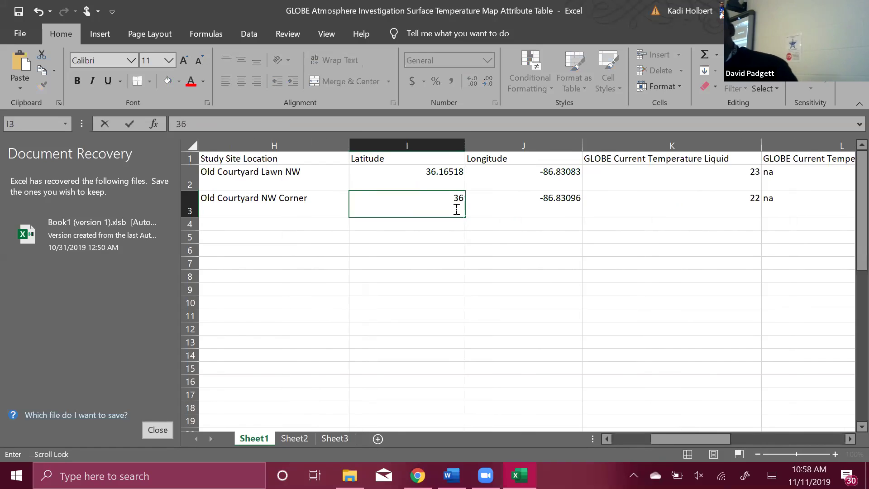
{"action": "type", "text": ".1652"}
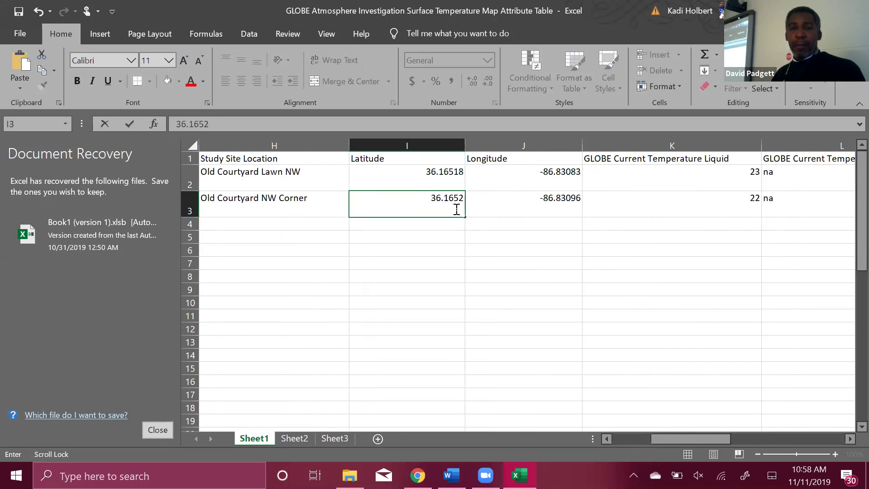
{"action": "type", "text": "29"}
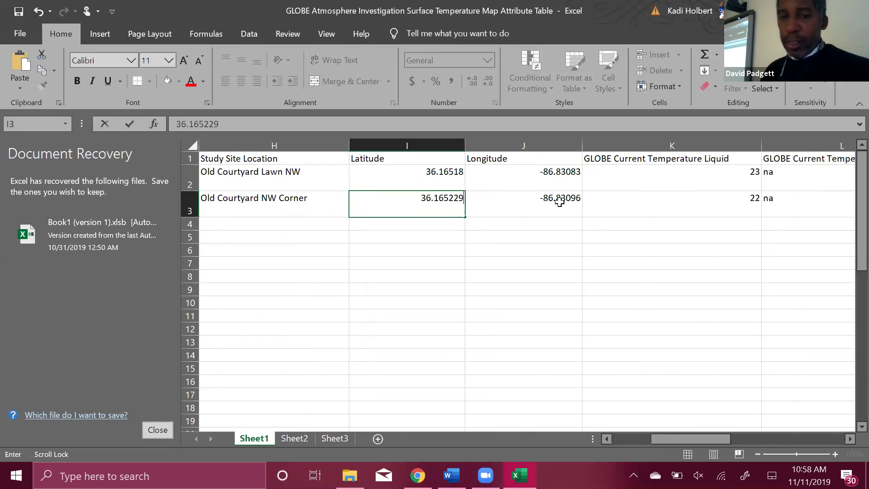
{"action": "left_click", "coordinate": [559, 202]}
{"action": "type", "text": "-86."}
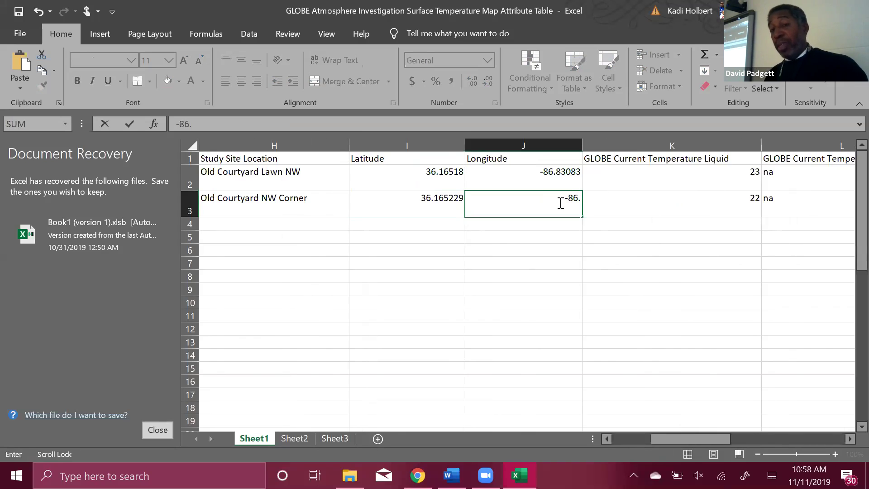
{"action": "type", "text": "83"}
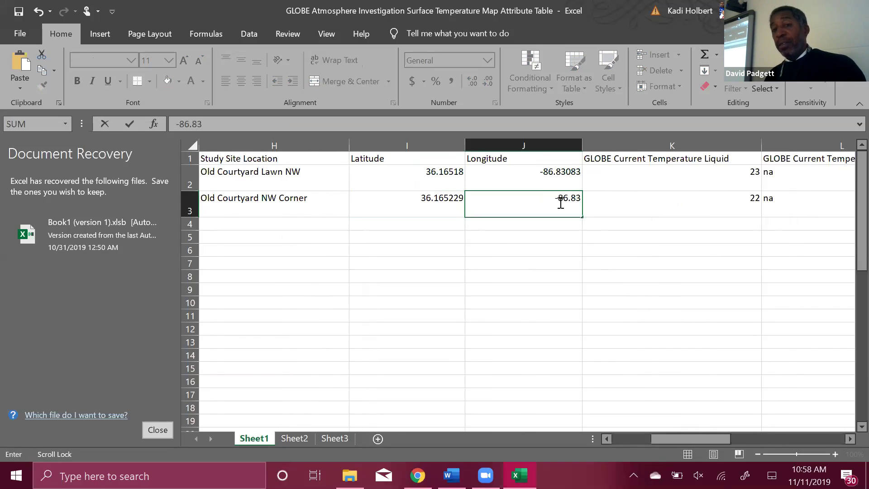
{"action": "type", "text": "0920"}
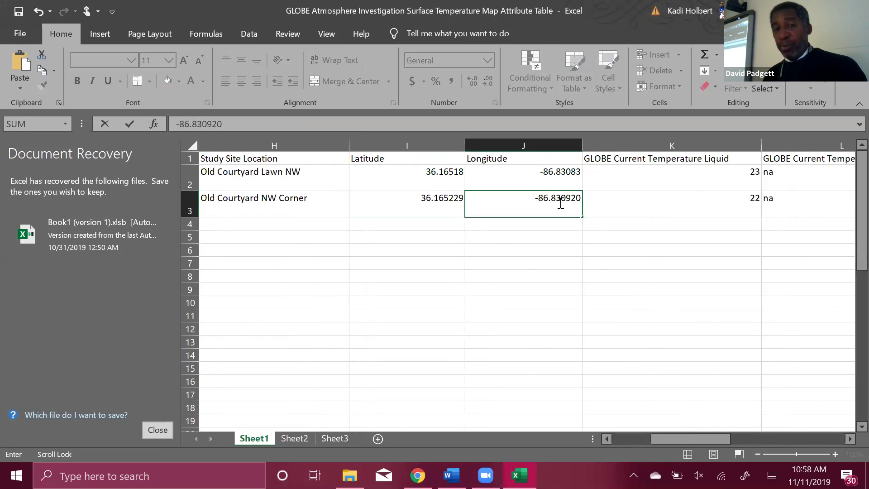
{"action": "left_click", "coordinate": [640, 226]}
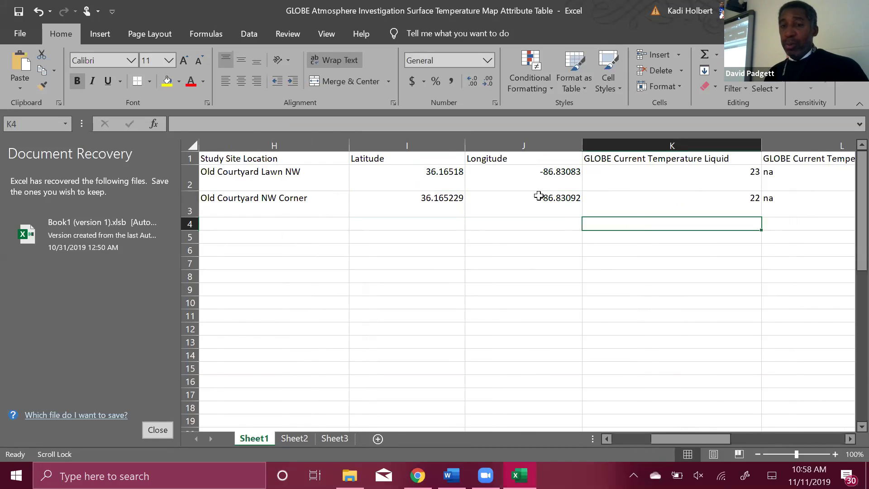
{"action": "left_click", "coordinate": [443, 171]}
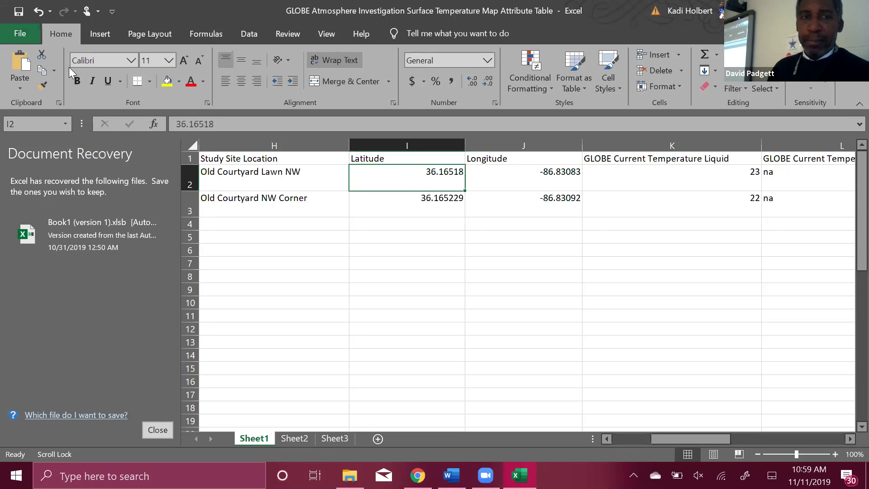
Save the edited workbook and go back to the ArcGIS map with the observation popup closed.
{"action": "left_click", "coordinate": [20, 33]}
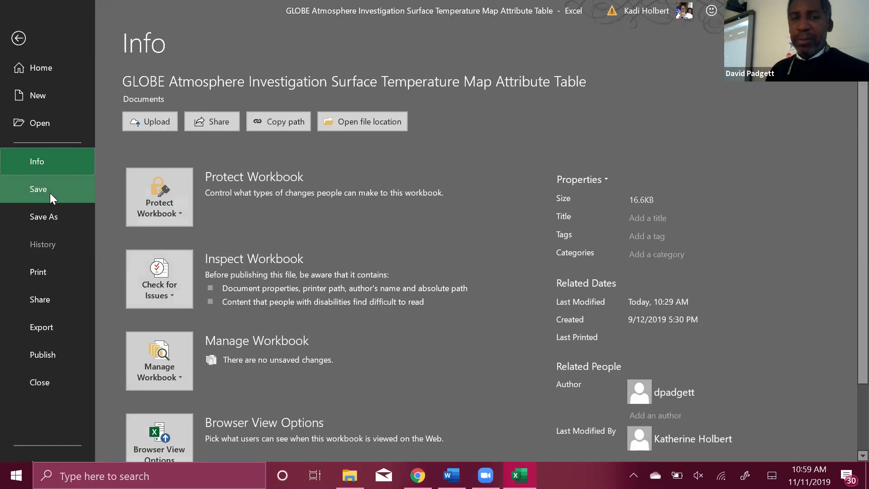
{"action": "left_click", "coordinate": [50, 193]}
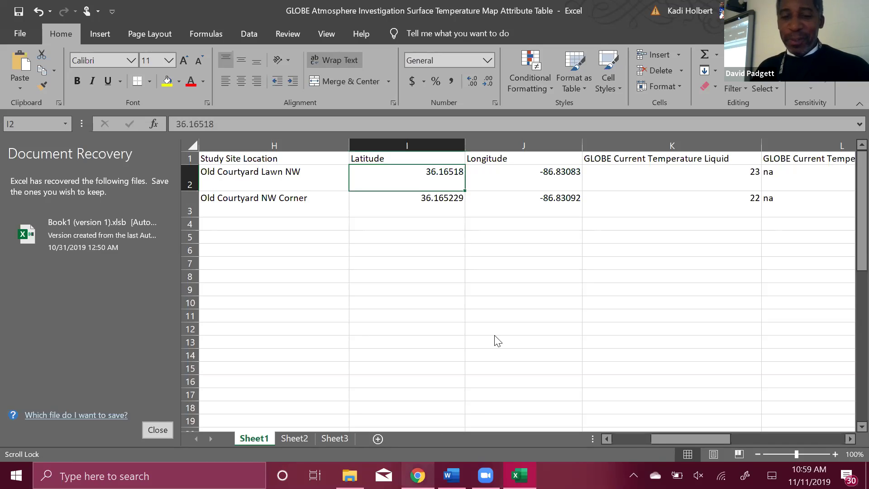
{"action": "key", "text": "alt+Tab"}
{"action": "left_click", "coordinate": [537, 134]}
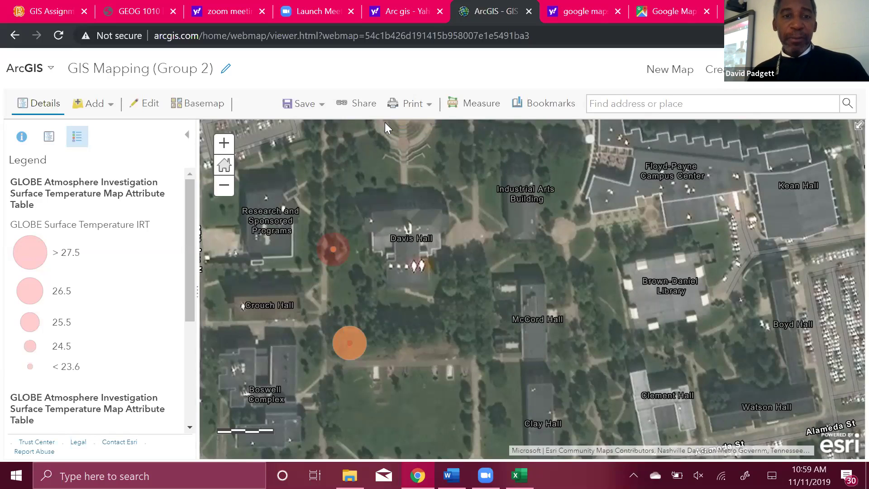
{"action": "left_click", "coordinate": [359, 103]}
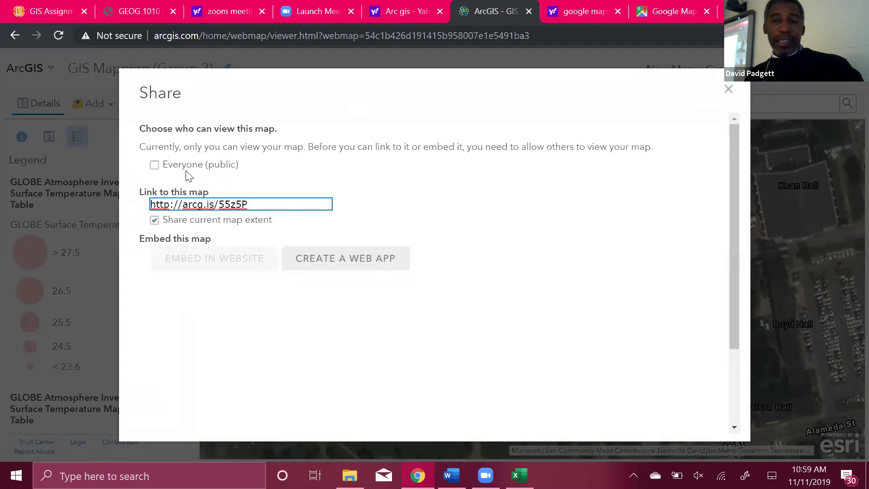
{"action": "left_click", "coordinate": [168, 165]}
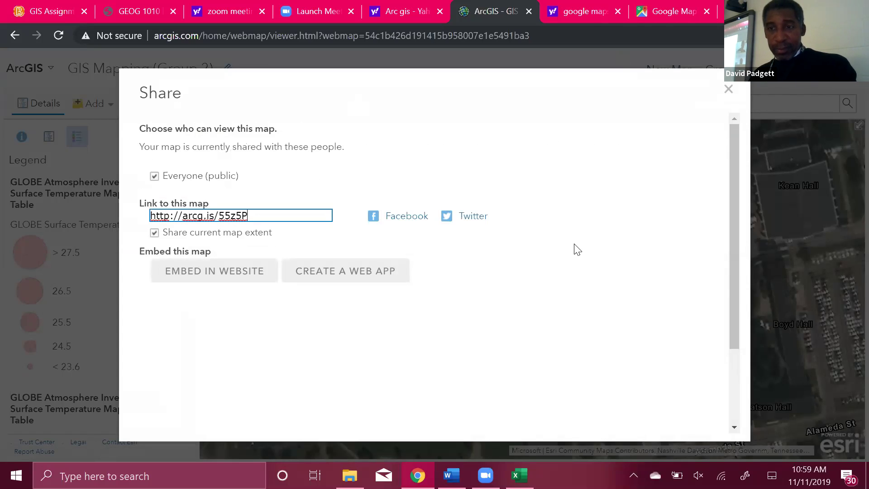
{"action": "left_click_drag", "start_coordinate": [655, 98], "coordinate": [537, 88]}
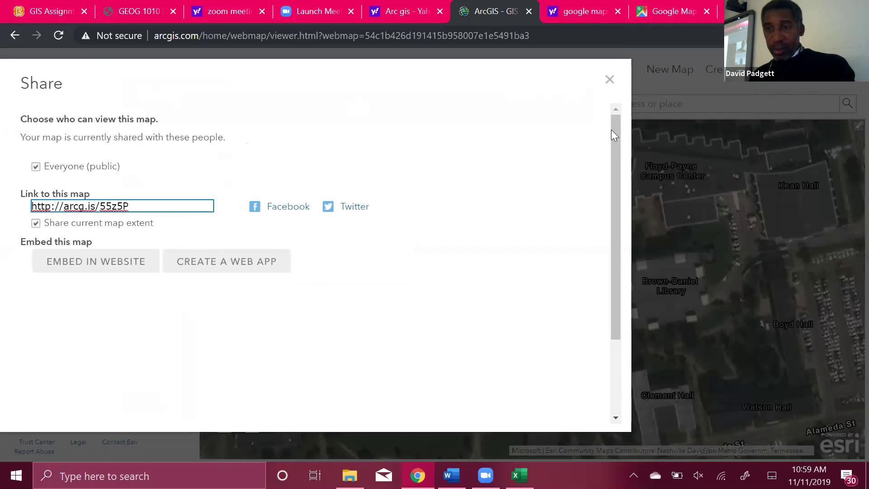
{"action": "left_click_drag", "start_coordinate": [614, 132], "coordinate": [618, 218]}
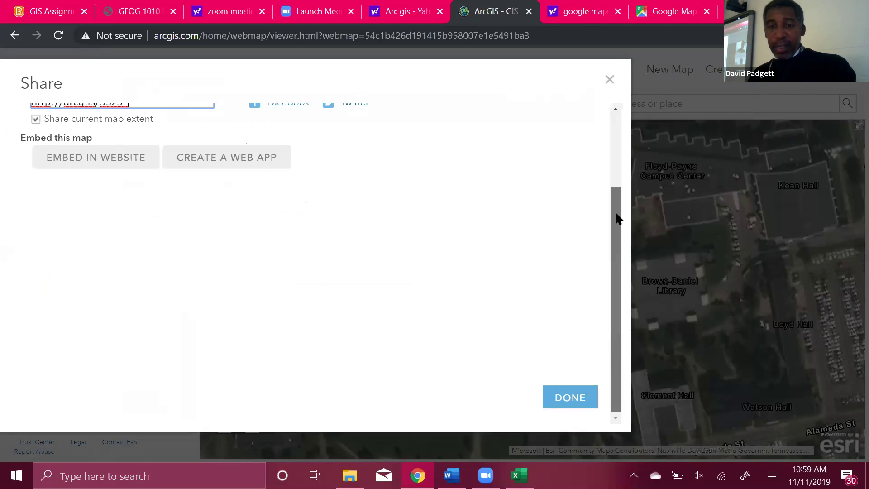
{"action": "left_click", "coordinate": [574, 402]}
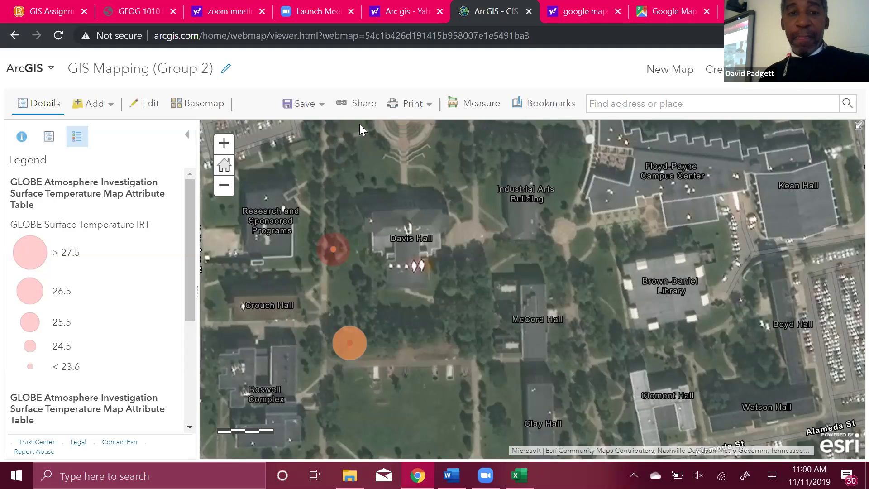
{"action": "left_click", "coordinate": [355, 103]}
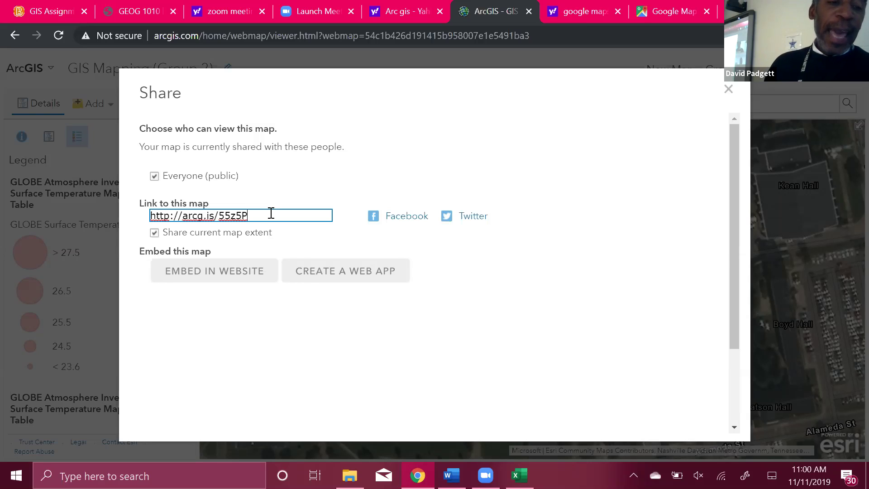
{"action": "left_click_drag", "start_coordinate": [271, 213], "coordinate": [136, 225]}
{"action": "key", "text": "ctrl+c"}
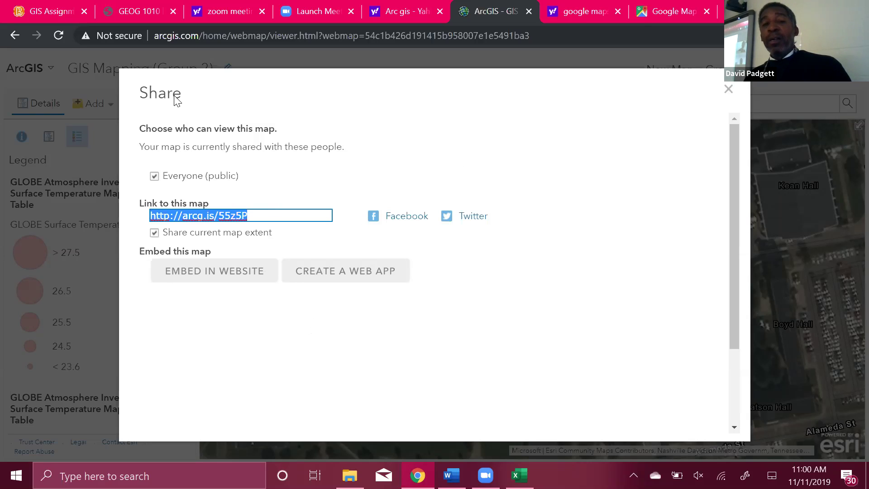
{"action": "left_click", "coordinate": [51, 12]}
{"action": "scroll", "coordinate": [414, 323], "scroll_direction": "down", "scroll_amount": 3}
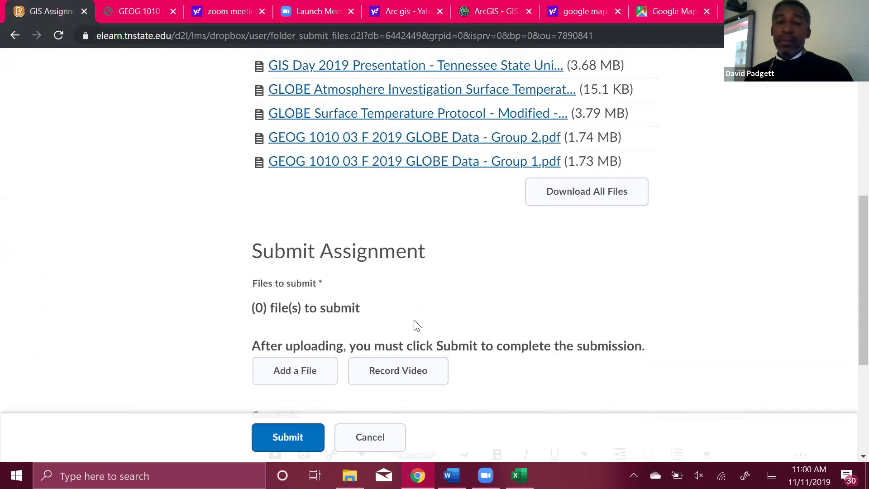
{"action": "scroll", "coordinate": [413, 324], "scroll_direction": "down", "scroll_amount": 3}
{"action": "left_click", "coordinate": [371, 311]}
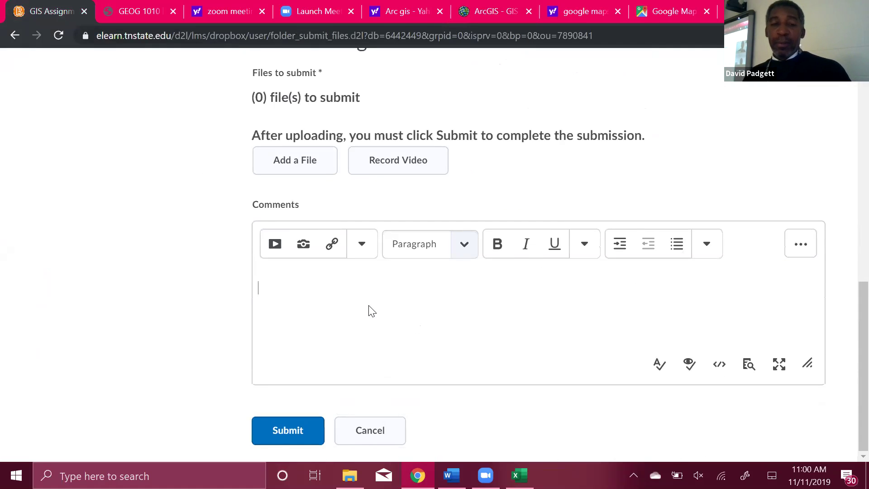
{"action": "key", "text": "ctrl+v"}
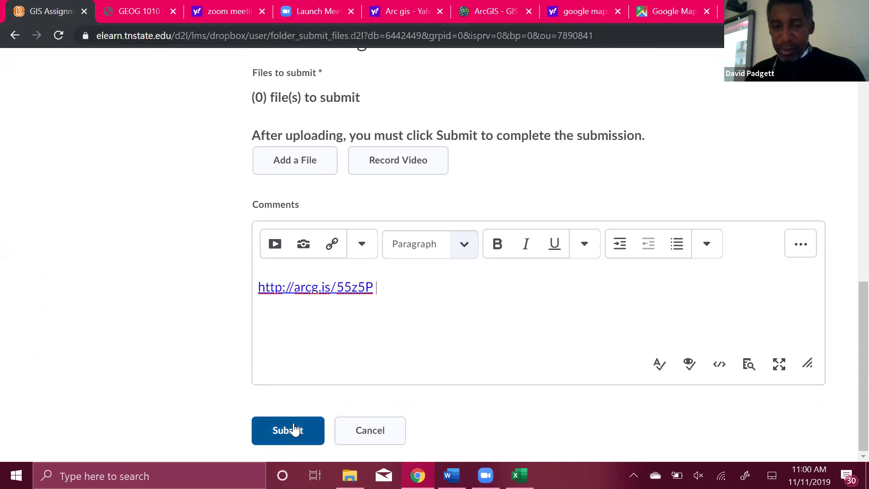
{"action": "type", "text": "Group 2"}
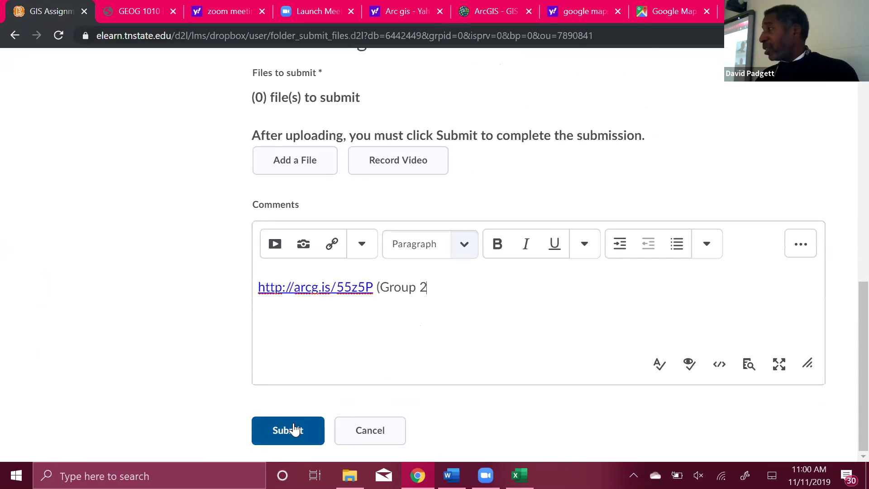
Submit the comment-only assignment and review the error requiring a file.
{"action": "right_click", "coordinate": [292, 423]}
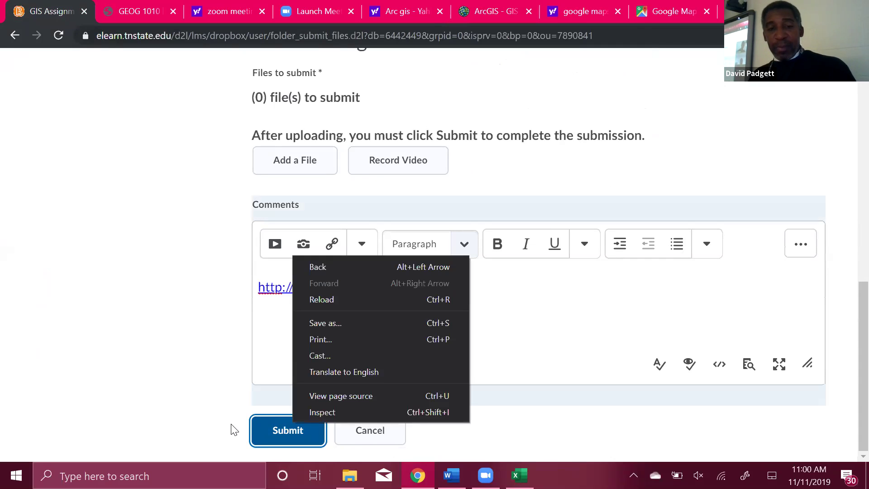
{"action": "left_click", "coordinate": [265, 433]}
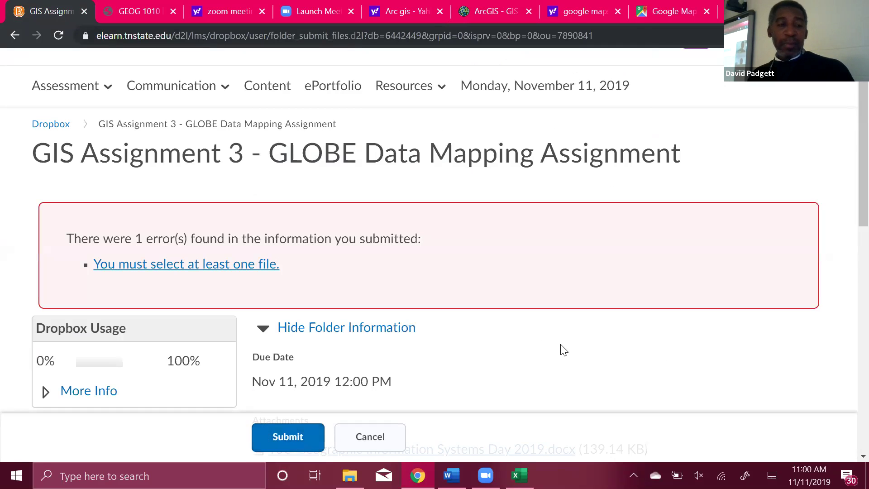
{"action": "scroll", "coordinate": [563, 349], "scroll_direction": "down", "scroll_amount": 7}
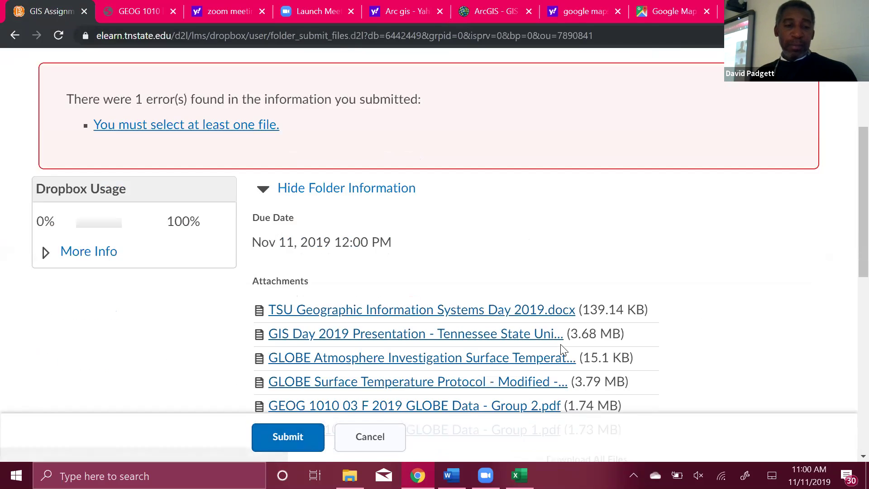
{"action": "scroll", "coordinate": [564, 350], "scroll_direction": "down", "scroll_amount": 5}
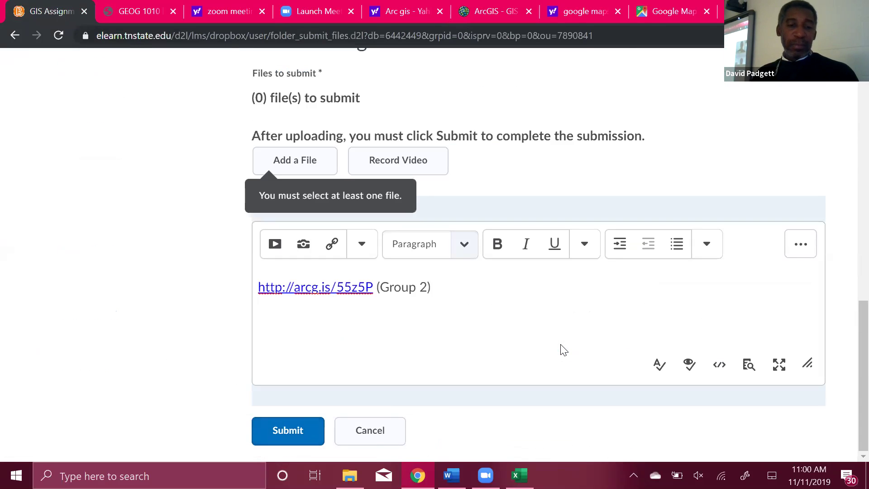
{"action": "scroll", "coordinate": [564, 350], "scroll_direction": "up", "scroll_amount": 3}
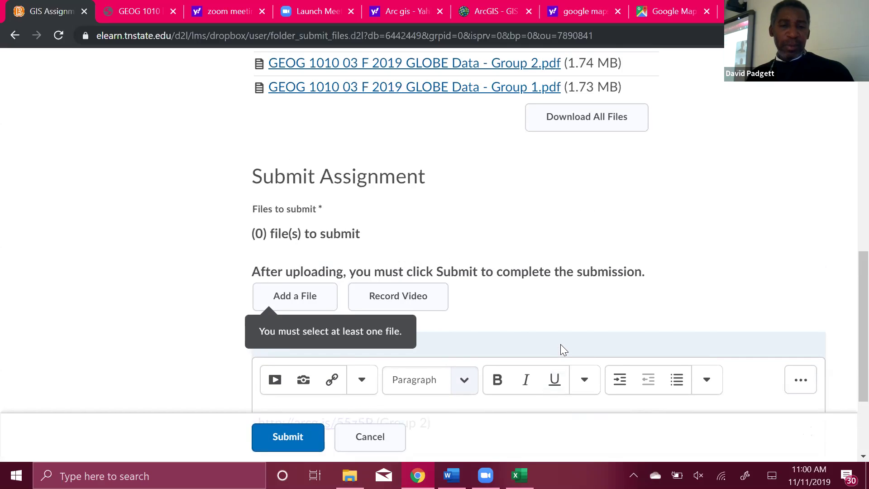
{"action": "scroll", "coordinate": [561, 346], "scroll_direction": "down", "scroll_amount": 2}
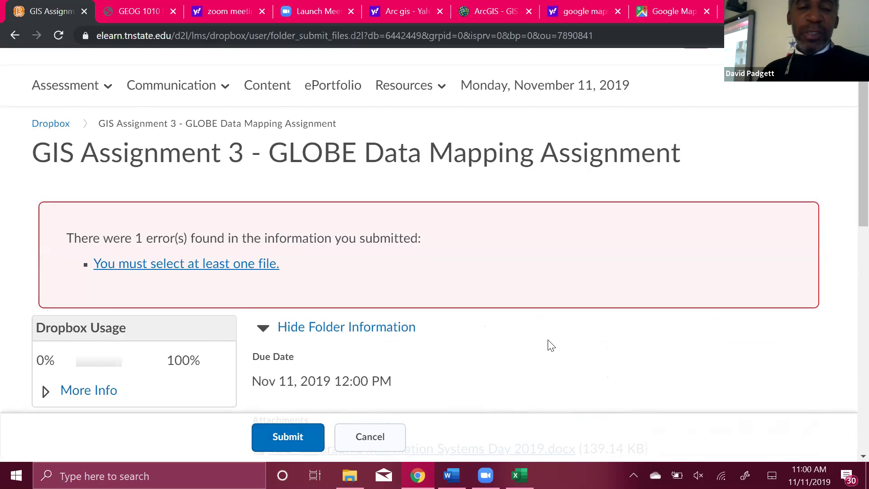
{"action": "scroll", "coordinate": [550, 345], "scroll_direction": "down", "scroll_amount": 6}
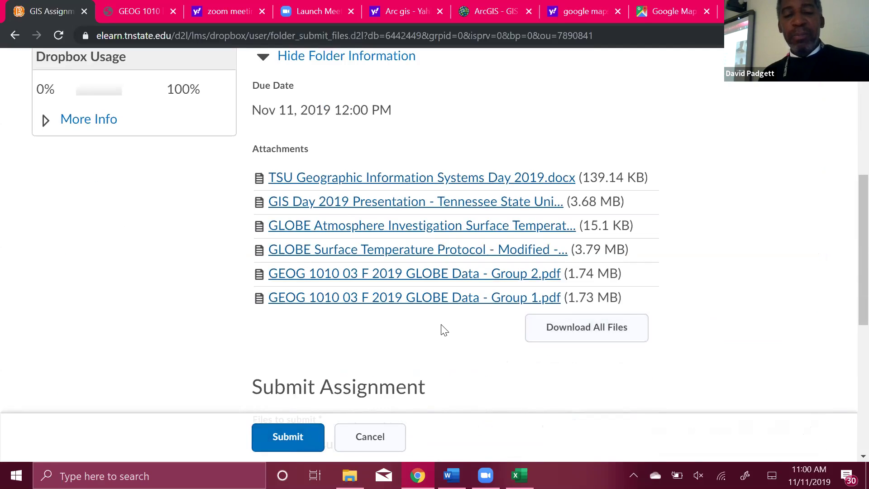
{"action": "scroll", "coordinate": [443, 329], "scroll_direction": "down", "scroll_amount": 4}
Upload the newest GLOBE Atmosphere Investigation spreadsheet from My Computer and submit the assignment.
{"action": "left_click", "coordinate": [288, 316]}
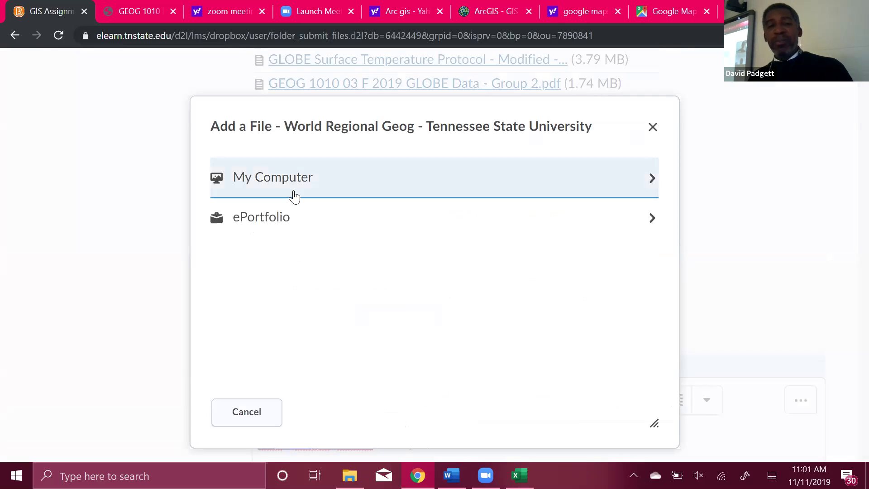
{"action": "left_click", "coordinate": [294, 196]}
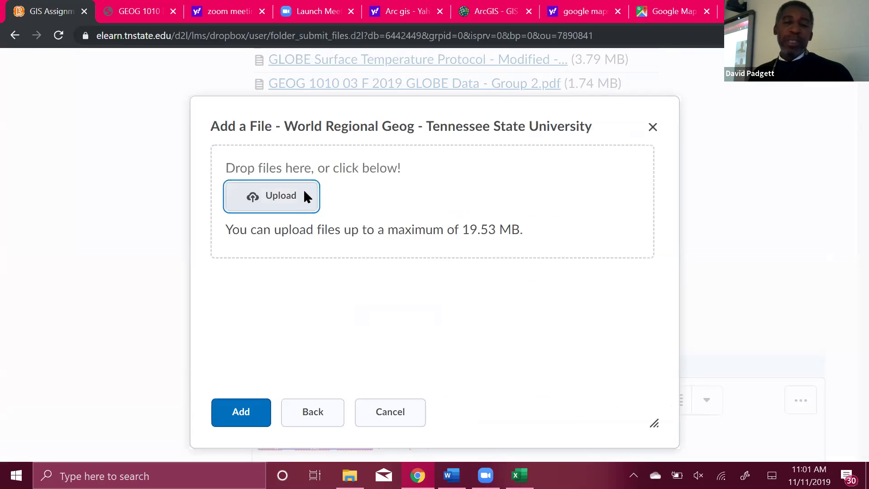
{"action": "left_click", "coordinate": [304, 196]}
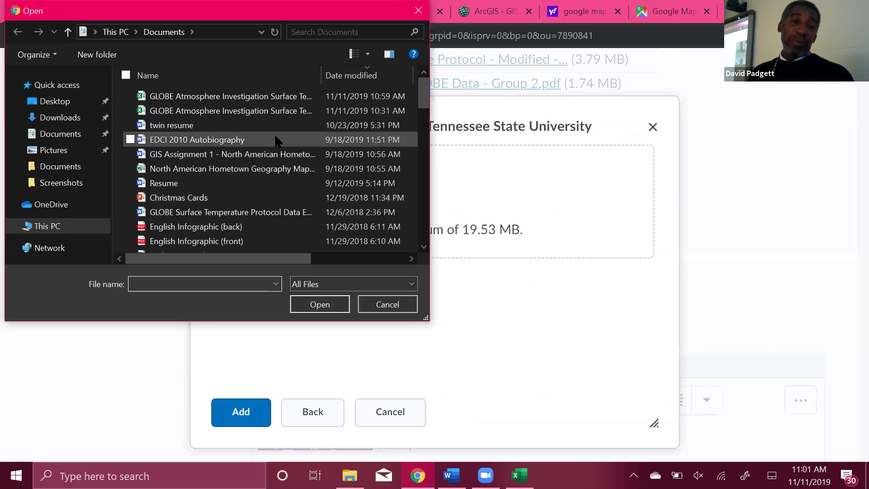
{"action": "left_click", "coordinate": [254, 96]}
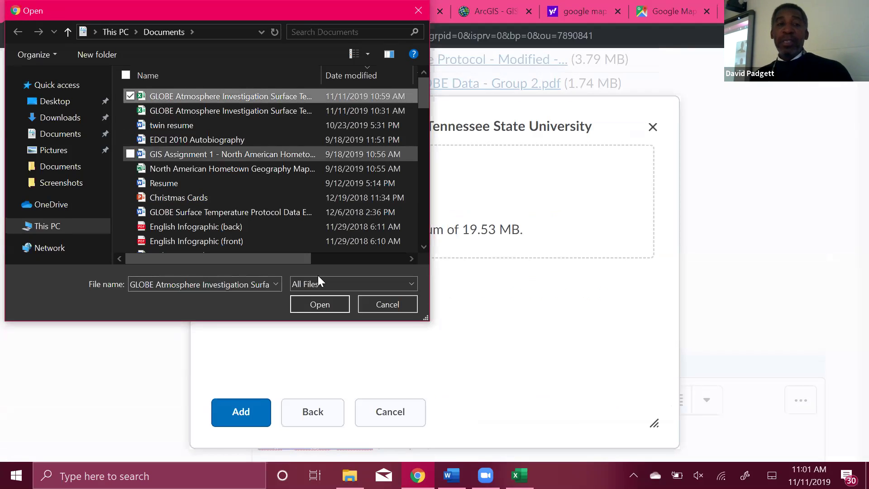
{"action": "left_click", "coordinate": [321, 303]}
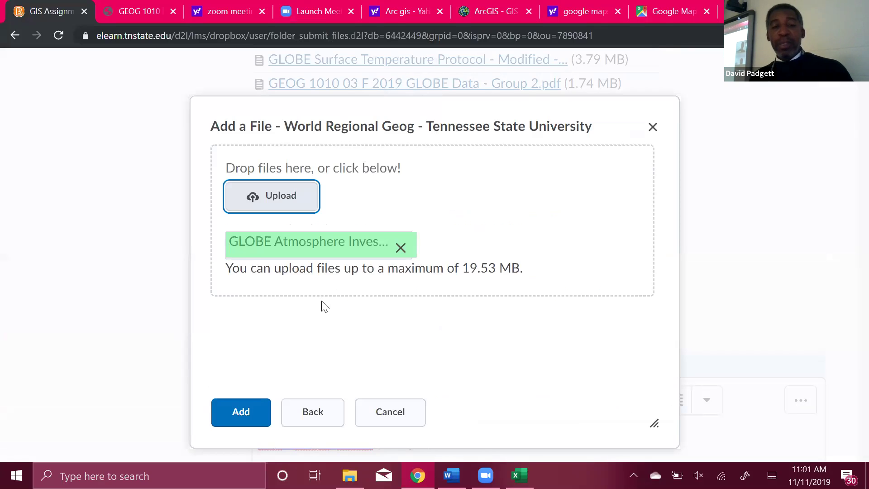
{"action": "left_click", "coordinate": [244, 413]}
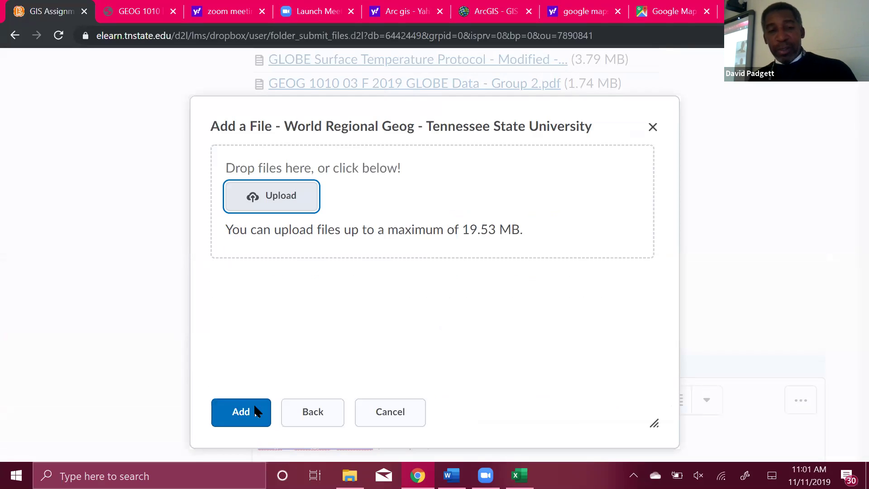
{"action": "left_click", "coordinate": [228, 421]}
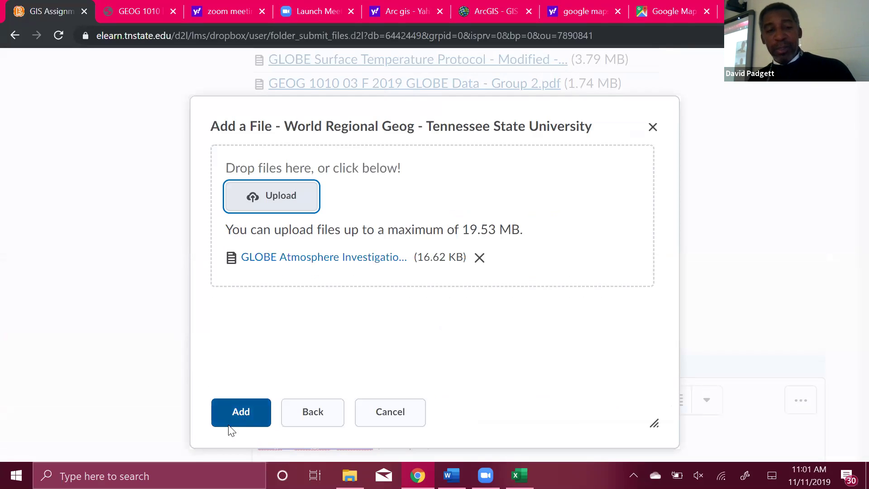
{"action": "scroll", "coordinate": [596, 272], "scroll_direction": "down", "scroll_amount": 4}
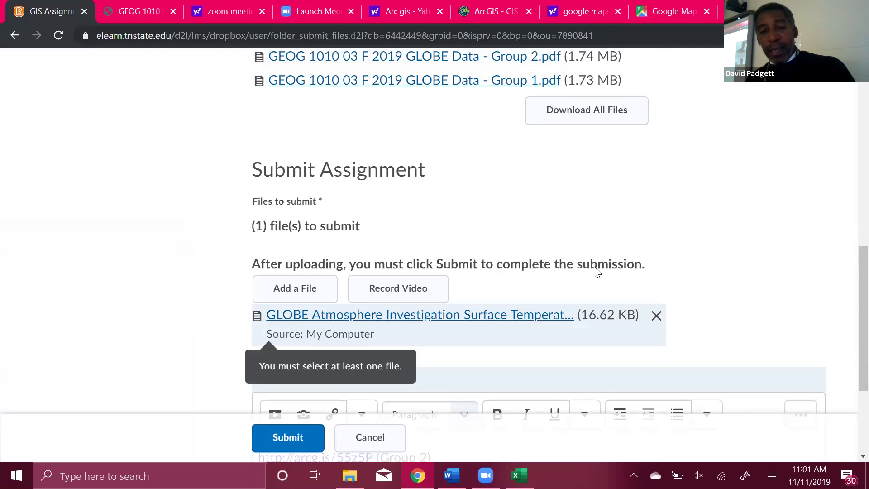
{"action": "left_click", "coordinate": [264, 443]}
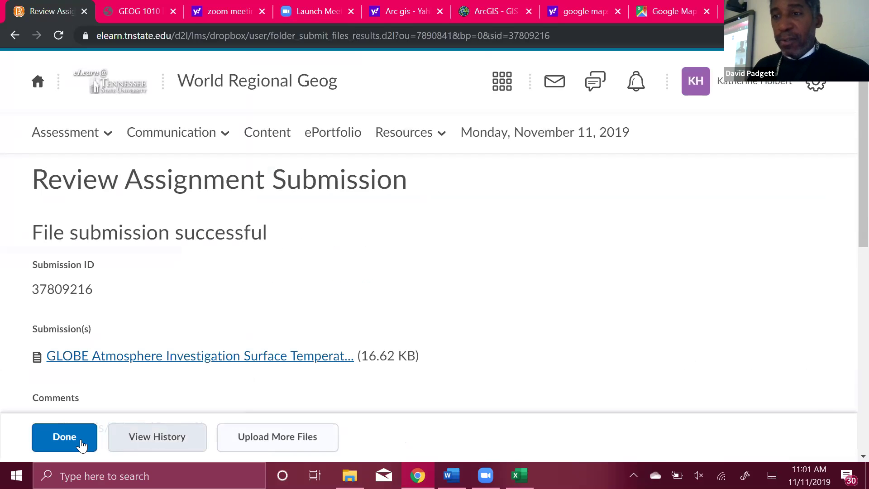
Close the submission confirmation and return to the Dropbox Folders list.
{"action": "left_click", "coordinate": [68, 441]}
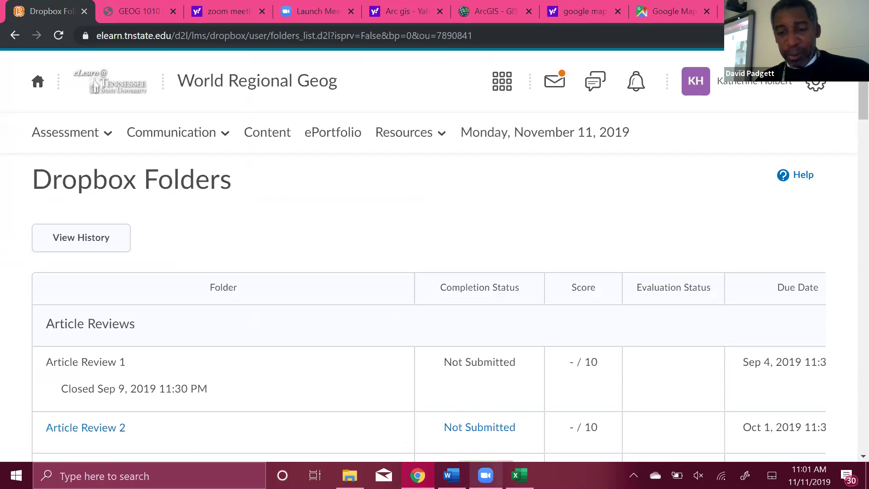
{"action": "mouse_move", "coordinate": [486, 475]}
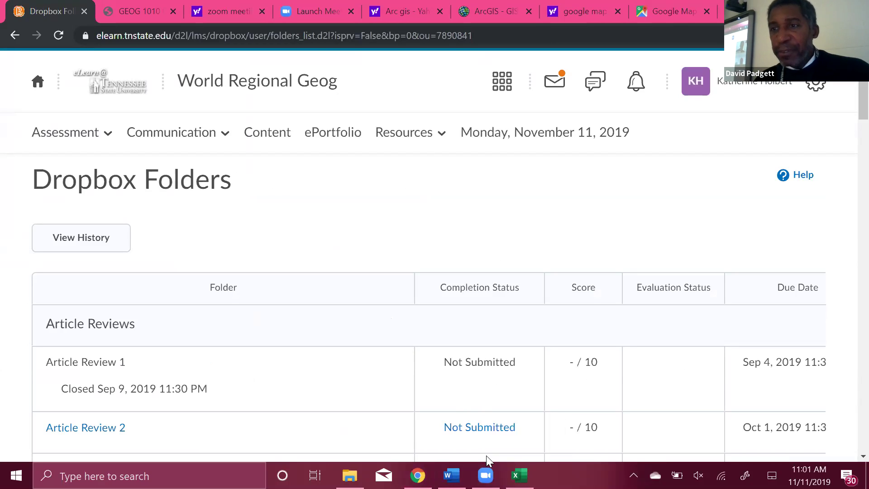
{"action": "left_click_drag", "start_coordinate": [419, 300], "coordinate": [533, 115]}
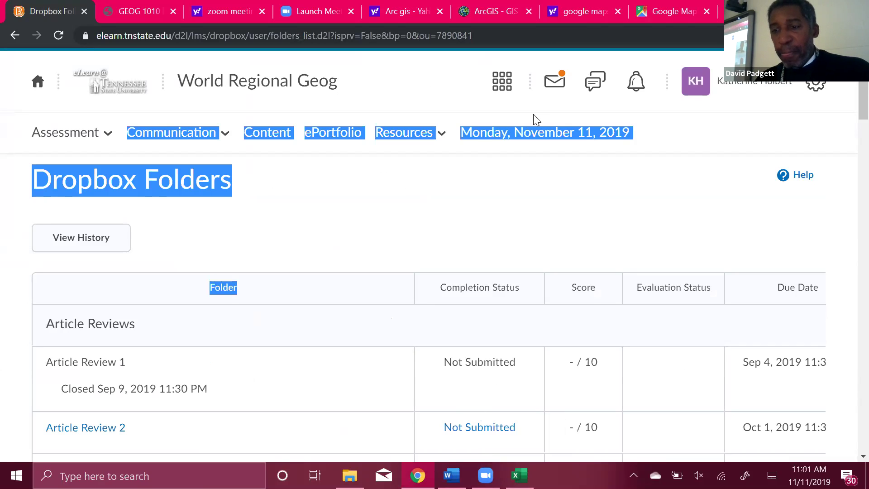